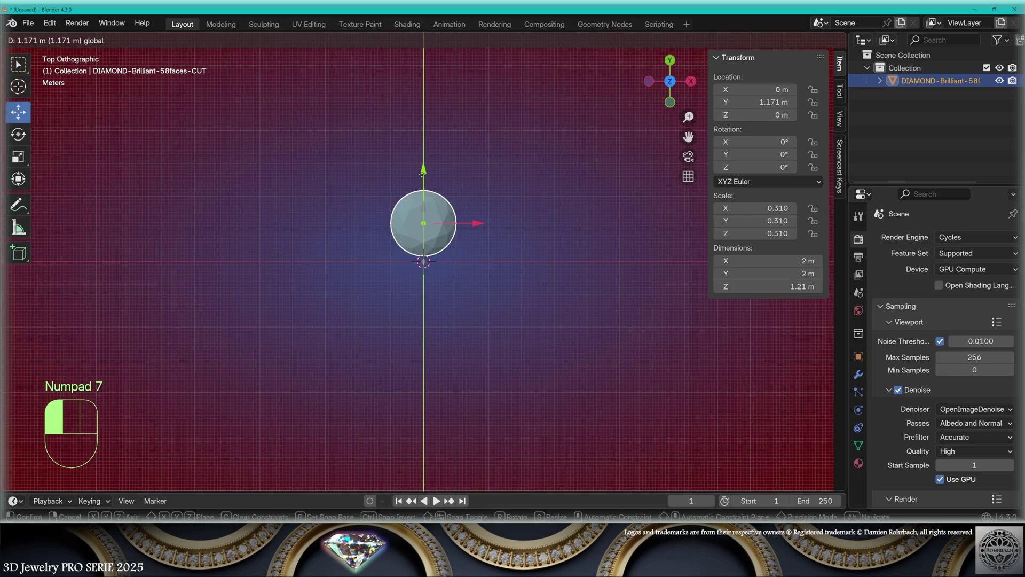
Move the diamond along Y to about 1.16 m and apply all its transforms.
{"action": "left_click_drag", "start_coordinate": [422, 174], "coordinate": [423, 172]}
{"action": "key", "text": "ctrl+a"}
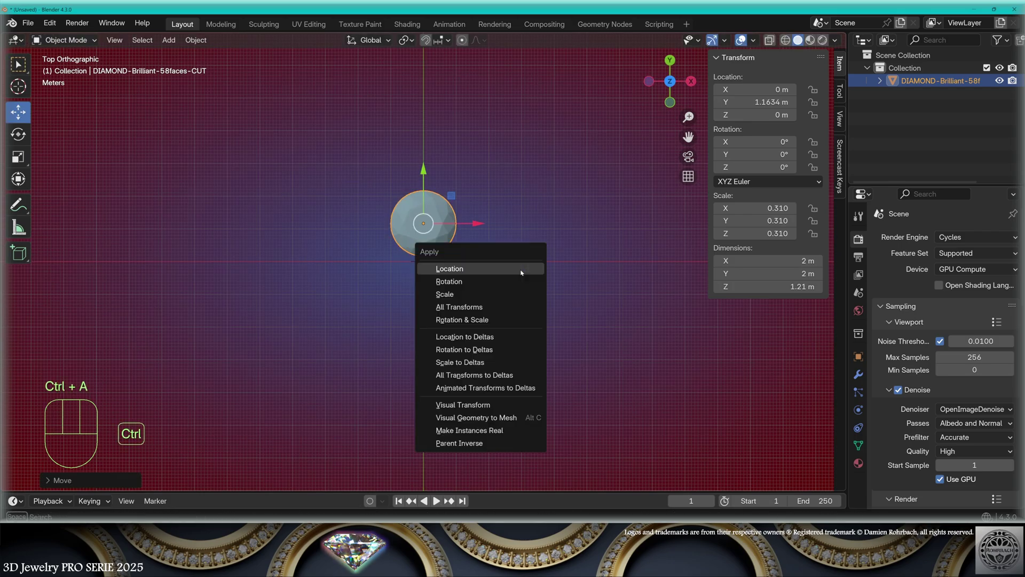
{"action": "left_click", "coordinate": [443, 307]}
Add a Mirror modifier to the diamond, mirroring on both the X and Y axes.
{"action": "left_click", "coordinate": [858, 374]}
{"action": "left_click", "coordinate": [951, 236]}
{"action": "mouse_move", "coordinate": [846, 279]}
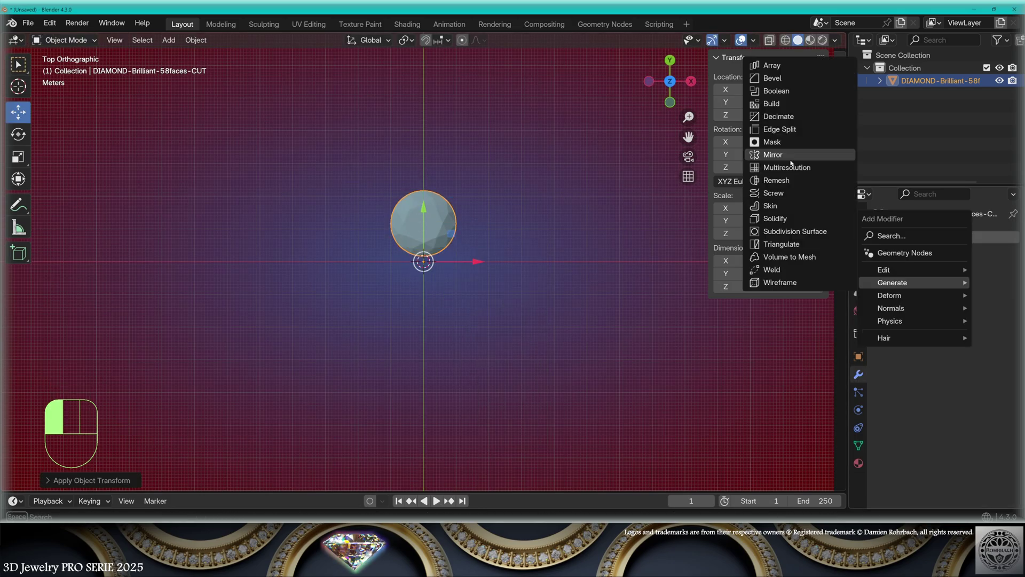
{"action": "left_click", "coordinate": [785, 155]}
{"action": "left_click", "coordinate": [972, 282]}
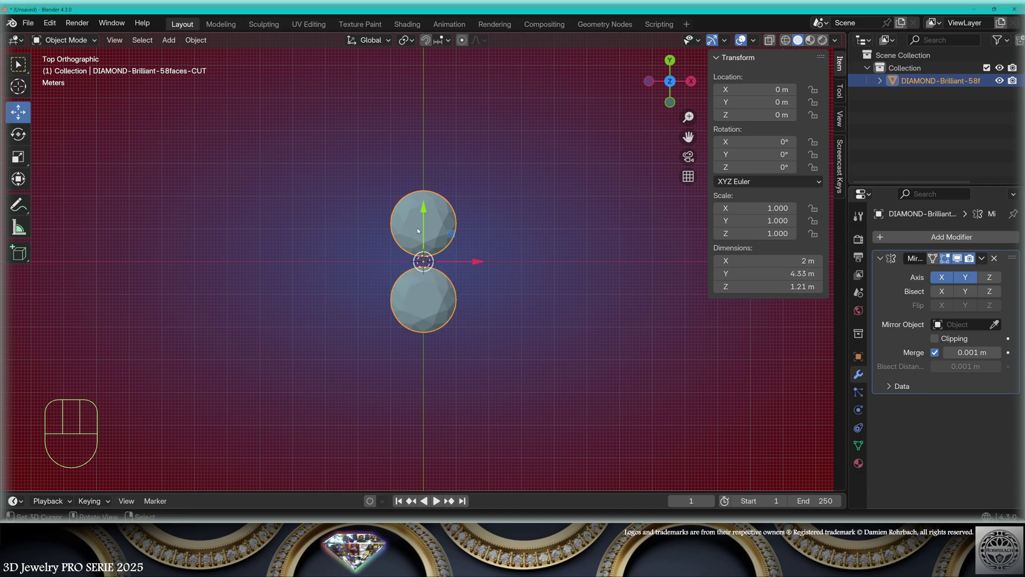
Adjust the diamond mesh along Y and duplicate it upward into a column of three, the uppermost at Y about 5.18 m.
{"action": "key", "text": "Tab"}
{"action": "key", "text": "a"}
{"action": "scroll", "coordinate": [395, 199], "scroll_direction": "up", "scroll_amount": 2}
{"action": "left_click", "coordinate": [18, 111]}
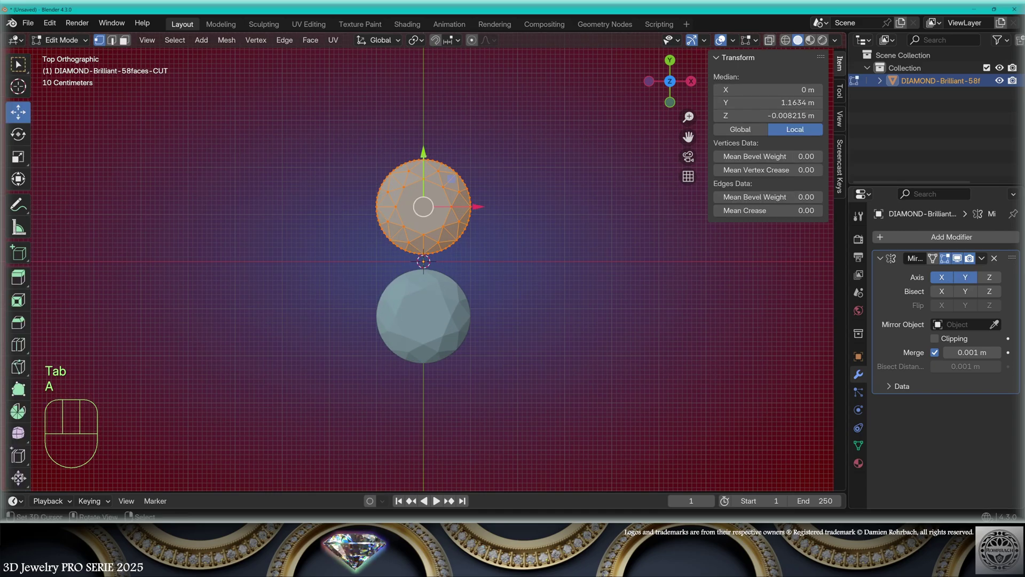
{"action": "left_click_drag", "start_coordinate": [423, 152], "coordinate": [423, 158]}
{"action": "key", "text": "shift+d"}
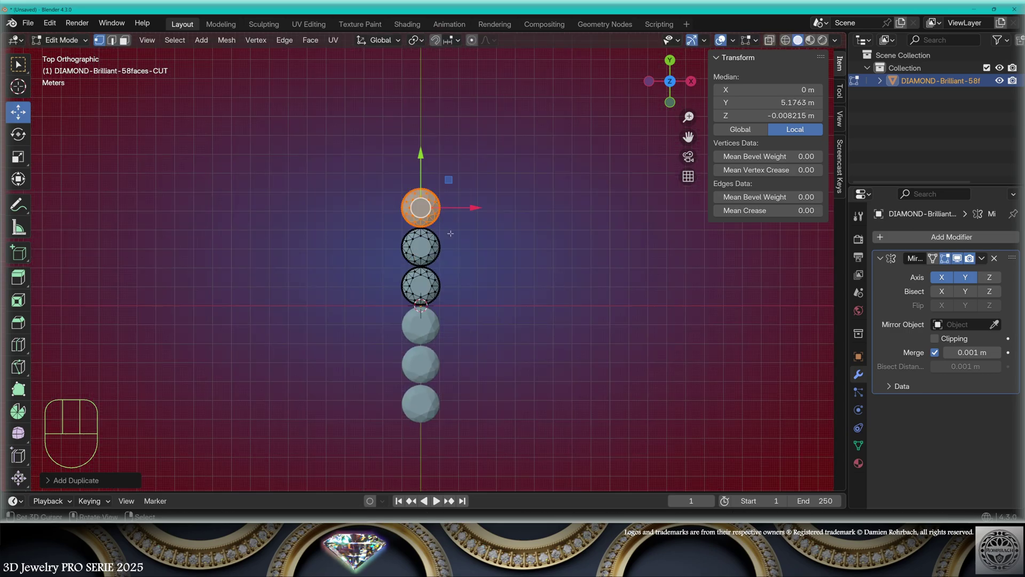
Duplicate the uppermost diamond along X to about 2.09 m and turn off X mirroring in the Mirror modifier.
{"action": "scroll", "coordinate": [473, 203], "scroll_direction": "up", "scroll_amount": 5}
{"action": "key", "text": "shift+d"}
{"action": "key", "text": "x"}
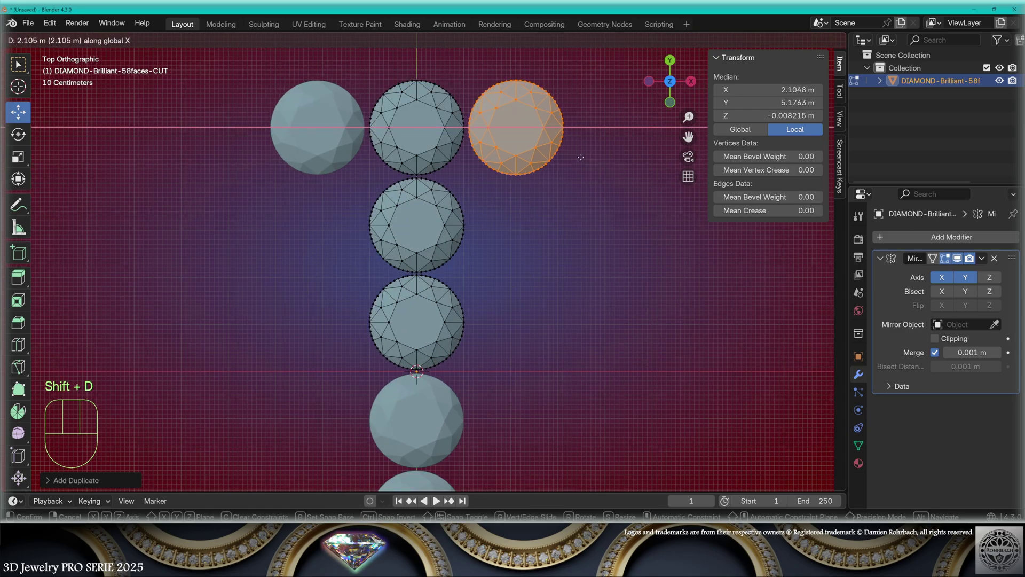
{"action": "left_click", "coordinate": [577, 156]}
{"action": "left_click", "coordinate": [941, 277]}
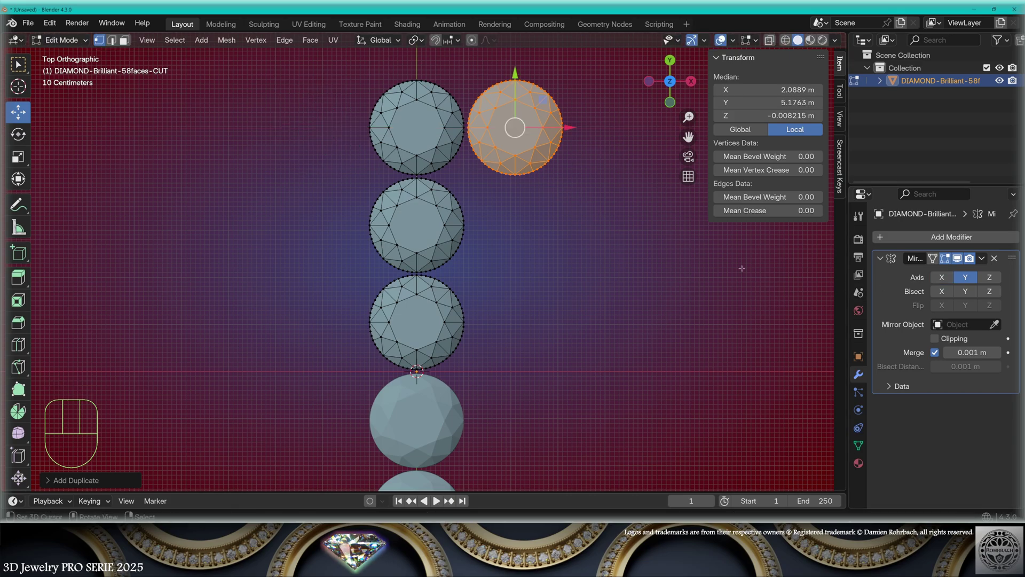
Duplicate the diamond three more times around the D's outer curve, ending near X 5.9 m just above the X axis.
{"action": "key", "text": "shift+d"}
{"action": "middle_click", "coordinate": [542, 169]}
{"action": "left_click", "coordinate": [602, 150]}
{"action": "key", "text": "g"}
{"action": "left_click", "coordinate": [622, 158]}
{"action": "key", "text": "shift+d"}
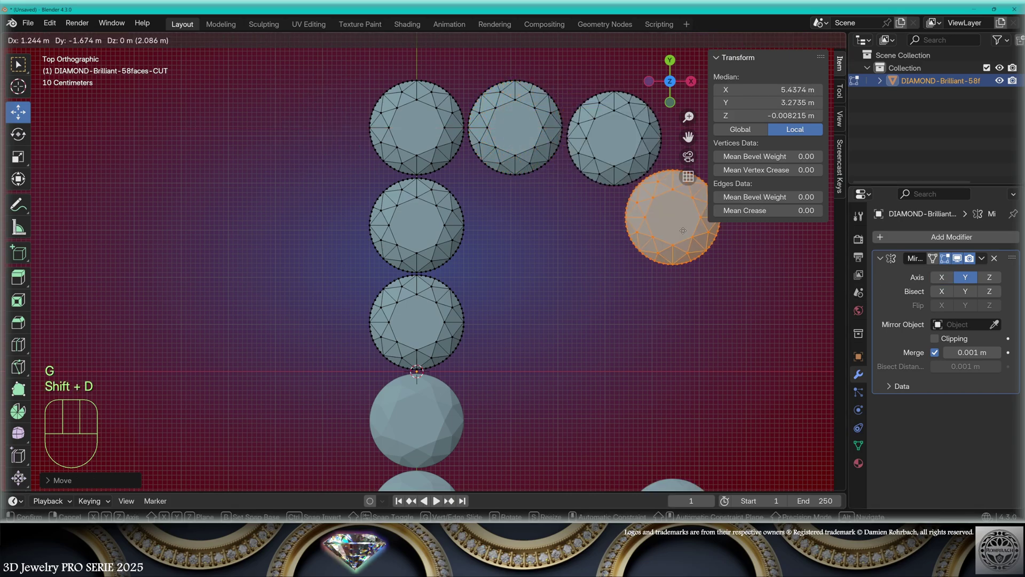
{"action": "left_click", "coordinate": [681, 237]}
{"action": "middle_click_drag", "start_coordinate": [681, 237], "coordinate": [459, 173], "text": "shift"}
{"action": "key", "text": "shift+d"}
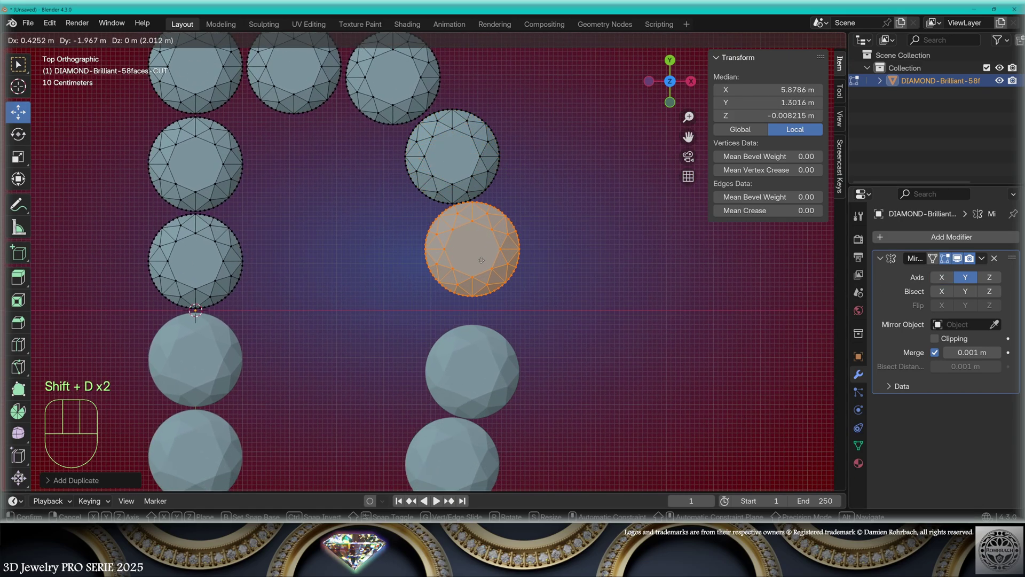
Leave mesh editing, rename the object DIAMONDS and save the file as D-CHAIN.blend.
{"action": "key", "text": "Tab"}
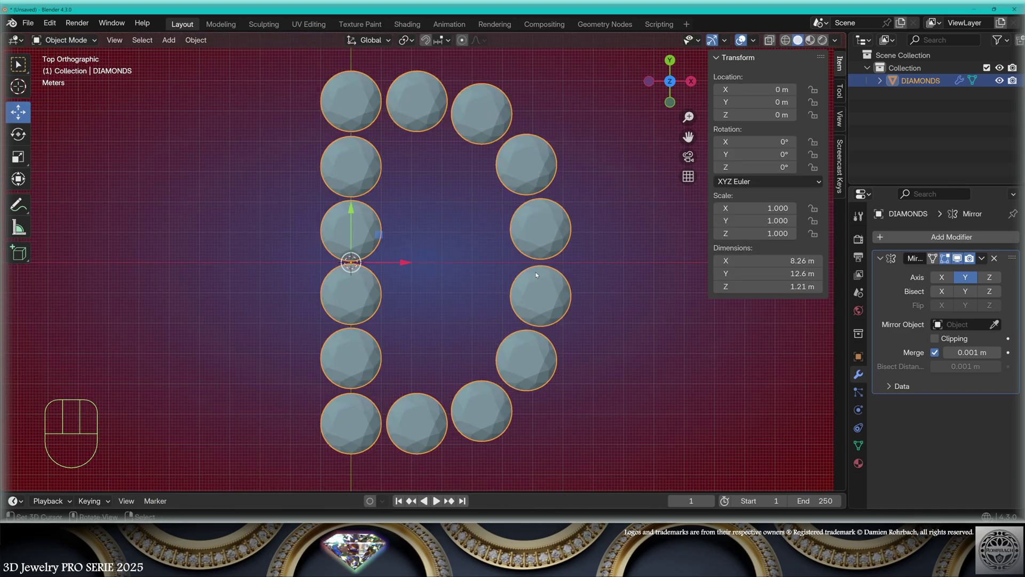
{"action": "key", "text": "ctrl+s"}
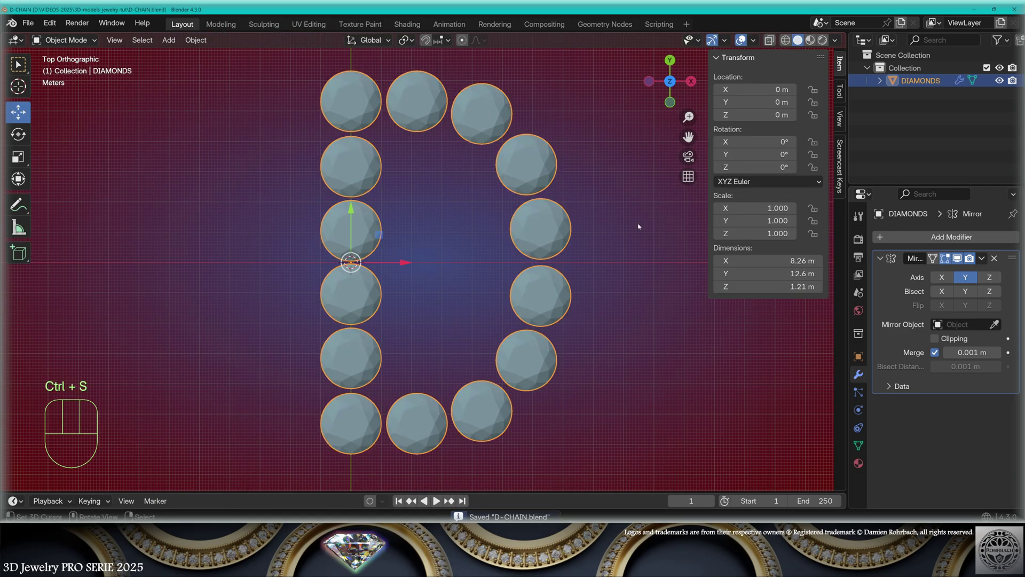
Add a plane and give it a Mirror modifier that mirrors on the Y axis only.
{"action": "left_click", "coordinate": [169, 39]}
{"action": "mouse_move", "coordinate": [181, 52]}
{"action": "left_click", "coordinate": [291, 51]}
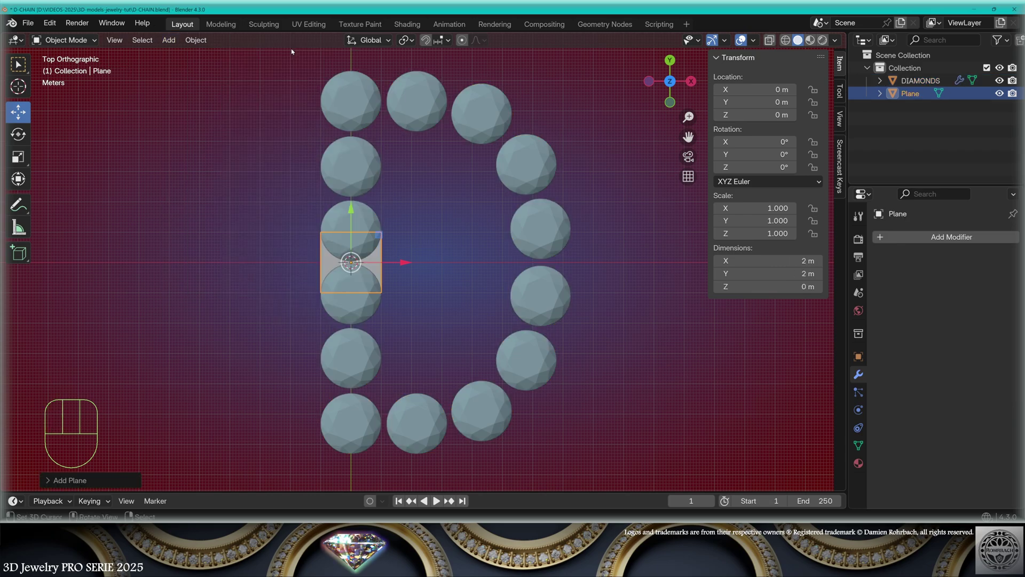
{"action": "left_click", "coordinate": [964, 277]}
{"action": "left_click", "coordinate": [942, 277]}
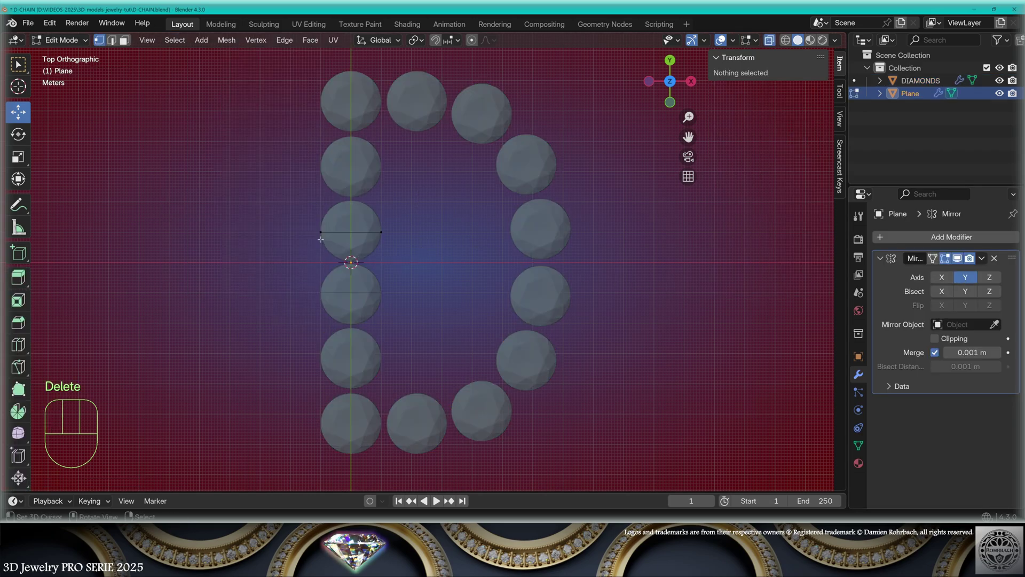
Select both vertices of the plane's remaining edge and move them to global Y 0 m.
{"action": "right_click", "coordinate": [321, 232]}
{"action": "right_click", "coordinate": [381, 231], "text": "shift"}
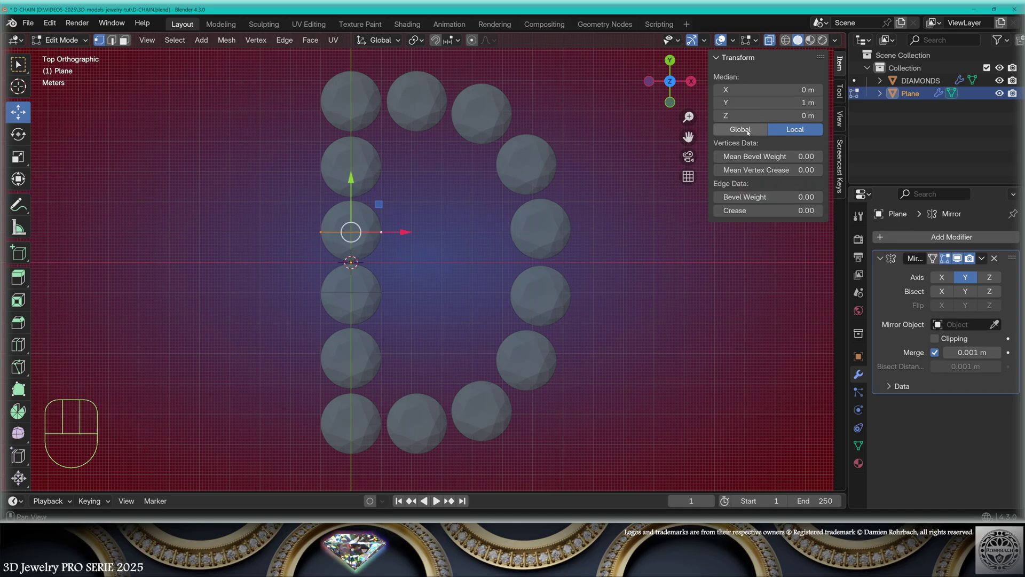
{"action": "left_click", "coordinate": [741, 129]}
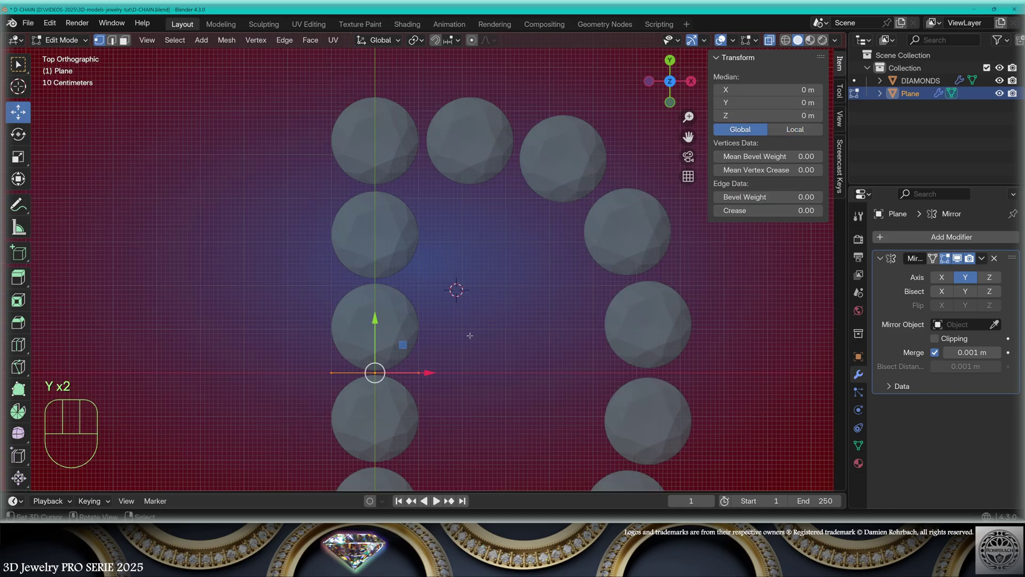
Extrude the plane's edge along the stones and trace the inner contour vertex by vertex under the upper curve's third diamond.
{"action": "key", "text": "e"}
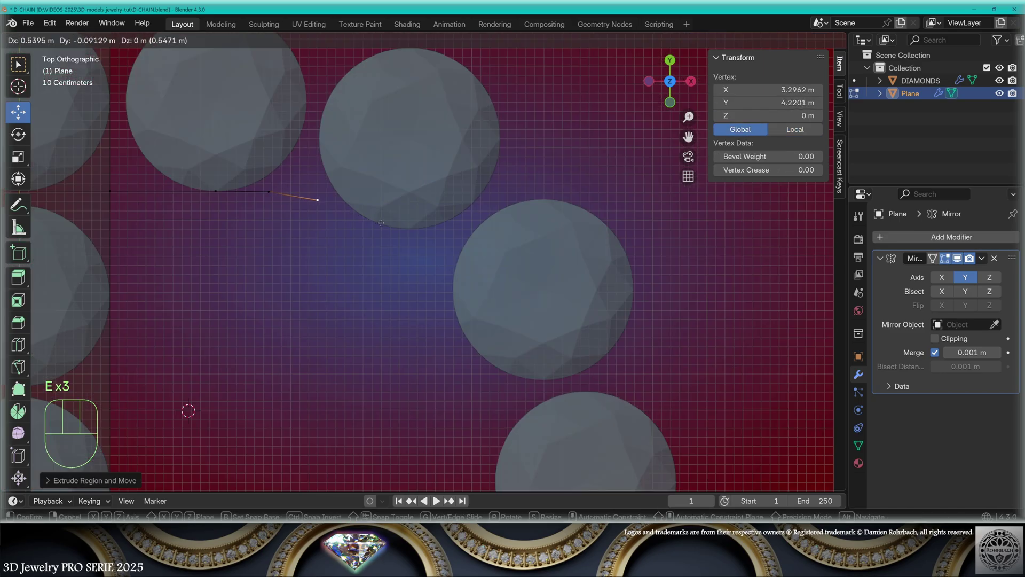
{"action": "left_click", "coordinate": [381, 223]}
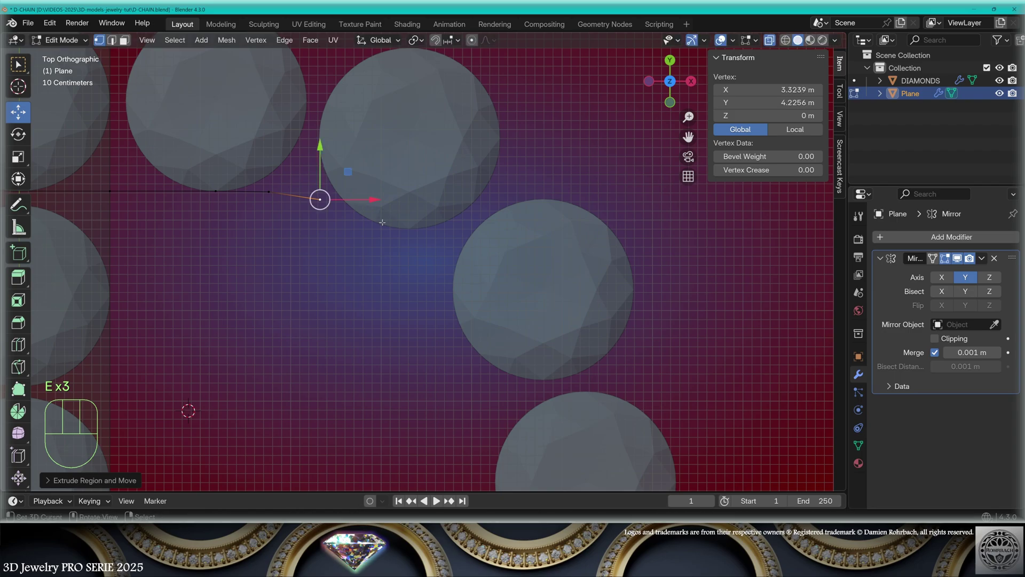
{"action": "key", "text": "e"}
{"action": "left_click", "coordinate": [424, 239]}
{"action": "key", "text": "e"}
{"action": "left_click", "coordinate": [439, 247]}
{"action": "key", "text": "e"}
{"action": "left_click", "coordinate": [454, 254]}
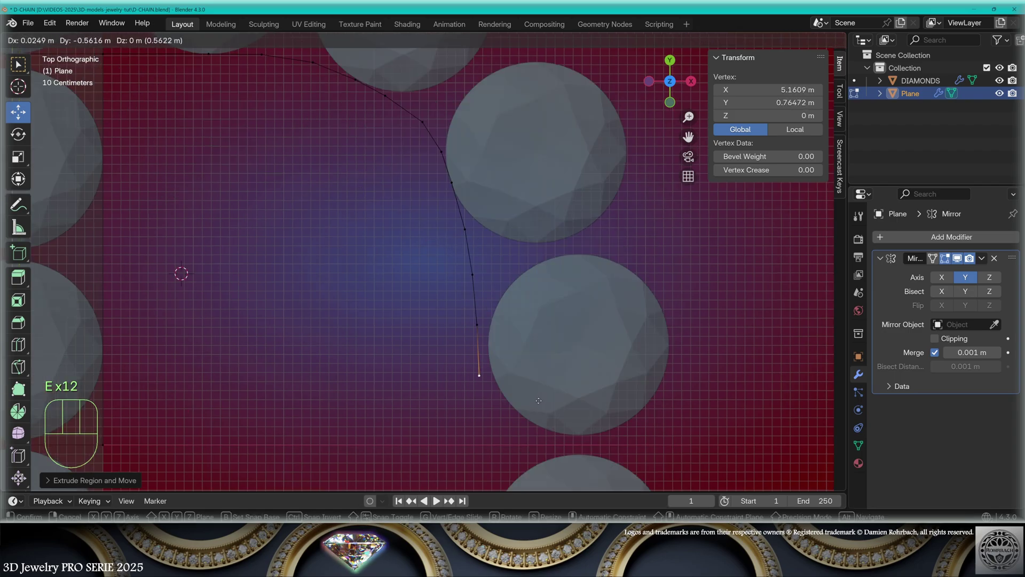
Extrude the inner contour down beside the outermost diamond at X about 5.16 m, ending close to the X axis.
{"action": "left_click", "coordinate": [538, 401]}
{"action": "key", "text": "e"}
{"action": "left_click", "coordinate": [550, 403]}
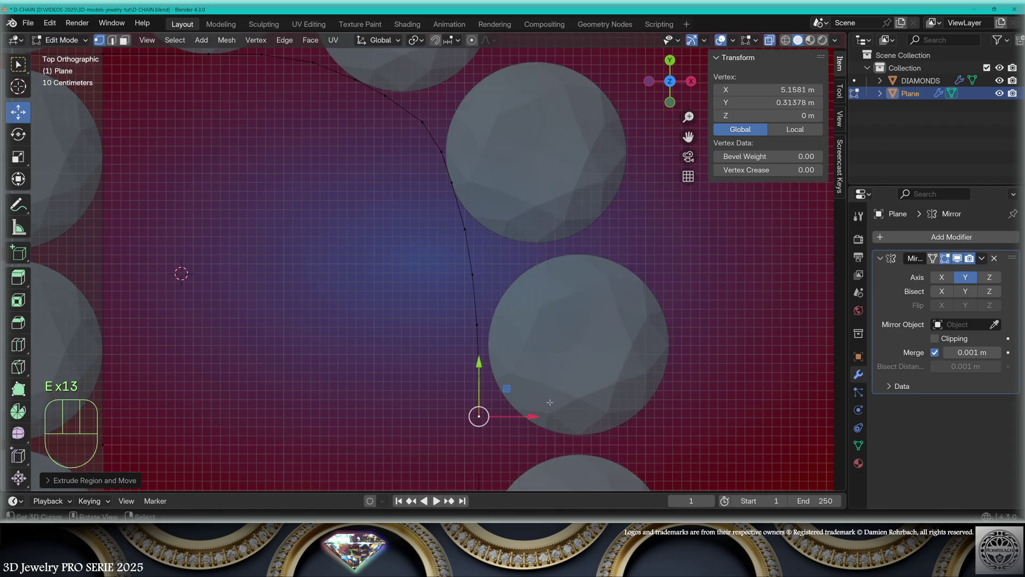
{"action": "key", "text": "e"}
{"action": "left_click", "coordinate": [550, 425]}
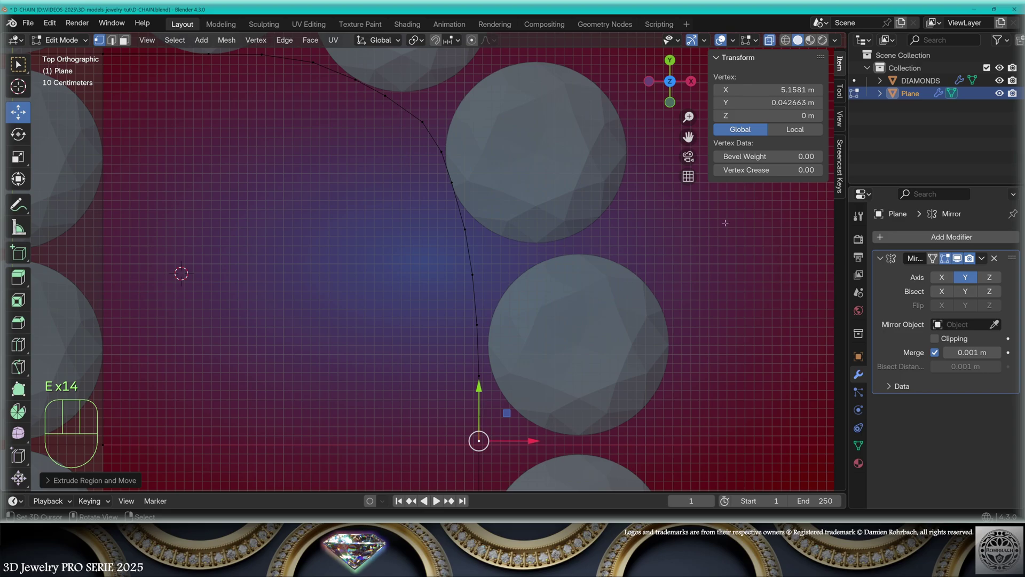
Set the last contour vertex's Y to 0 m and save the file.
{"action": "left_click", "coordinate": [769, 103]}
{"action": "type", "text": "0"}
{"action": "key", "text": "Return"}
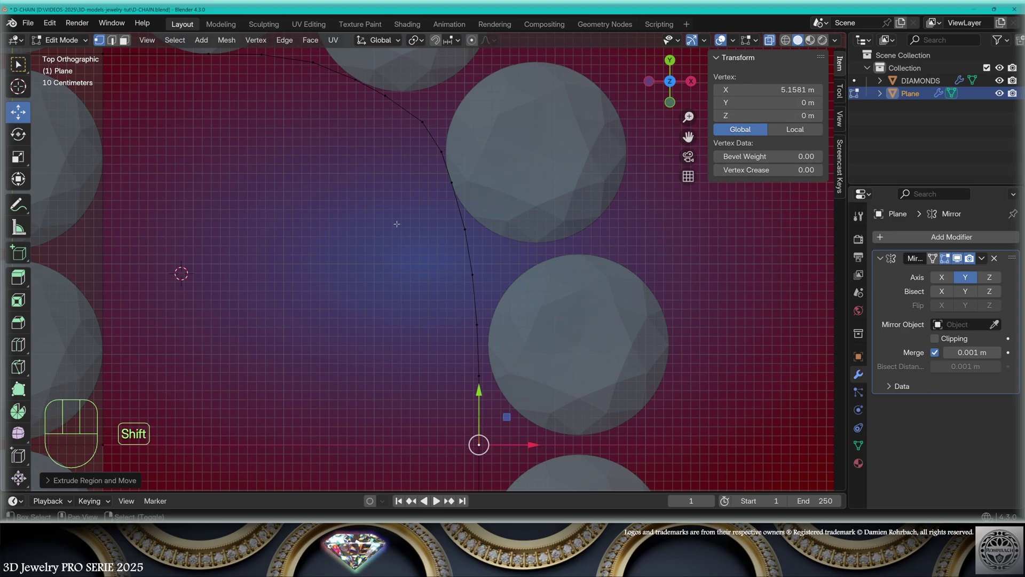
{"action": "middle_click_drag", "start_coordinate": [395, 223], "coordinate": [495, 351], "text": "shift"}
{"action": "scroll", "coordinate": [495, 351], "scroll_direction": "down", "scroll_amount": 3}
{"action": "key", "text": "ctrl+s"}
Select the inner contour from under the second diamond to the X axis and extrude it outward into a band beneath the curve's diamonds.
{"action": "right_click", "coordinate": [355, 215]}
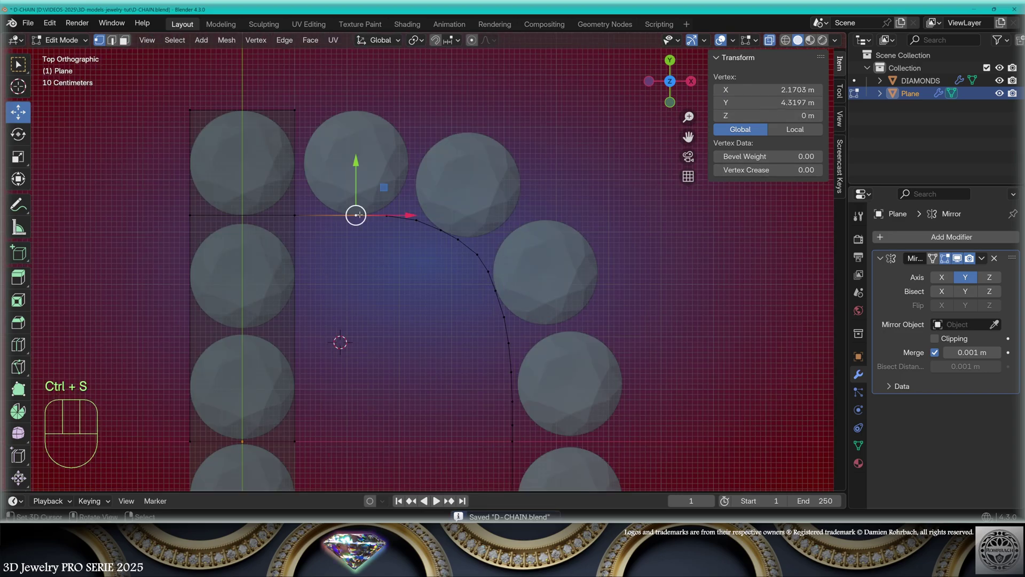
{"action": "left_click", "coordinate": [517, 442], "text": "ctrl"}
{"action": "key", "text": "e"}
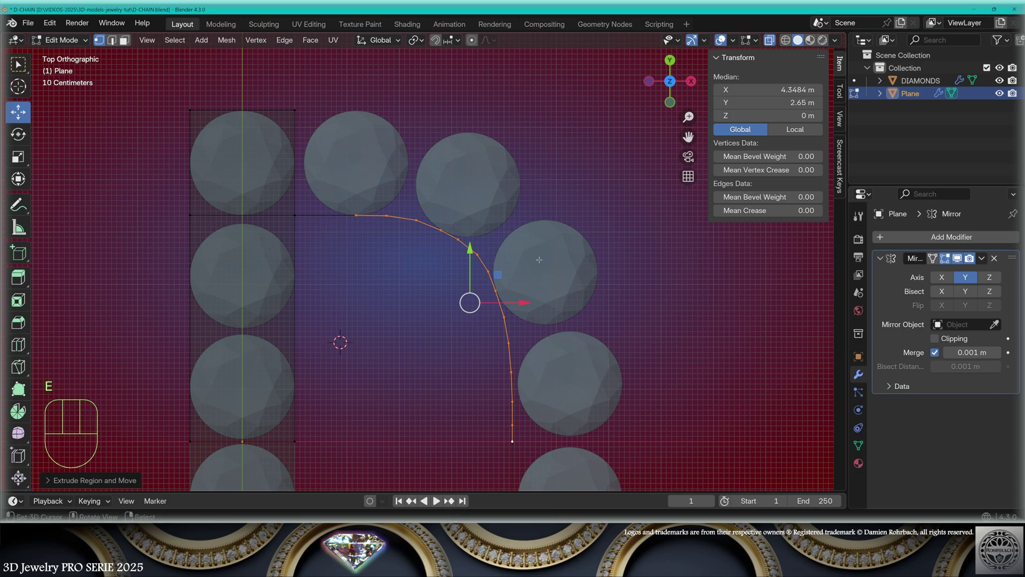
{"action": "key", "text": "e"}
{"action": "key", "text": "g"}
{"action": "key", "text": "g"}
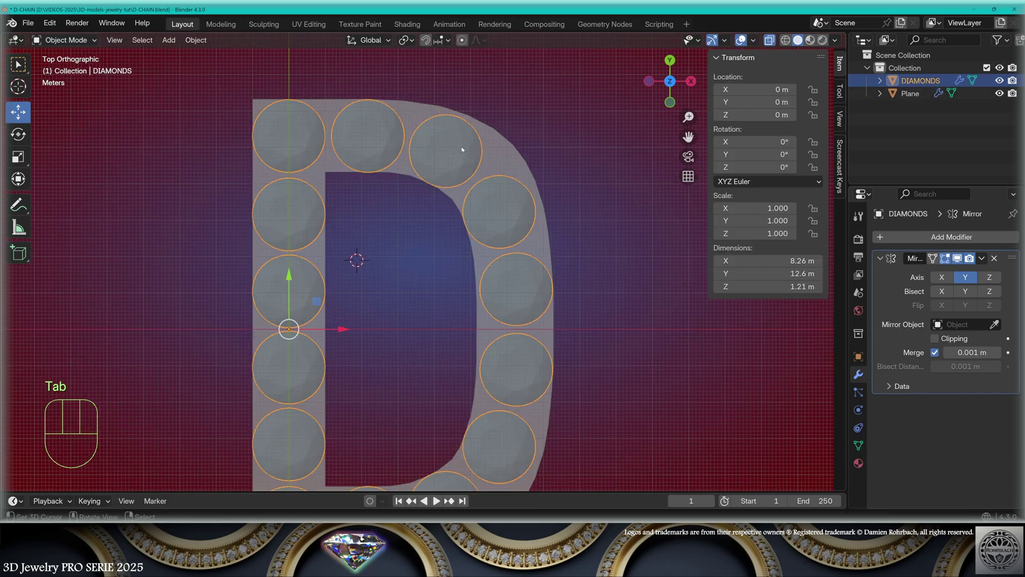
In the DIAMONDS mesh, shift the third diamond of the upper curve about 0.05 m in X and 0.03 m in Y.
{"action": "key", "text": "Tab"}
{"action": "scroll", "coordinate": [466, 227], "scroll_direction": "up", "scroll_amount": 5}
{"action": "key", "text": "alt+a"}
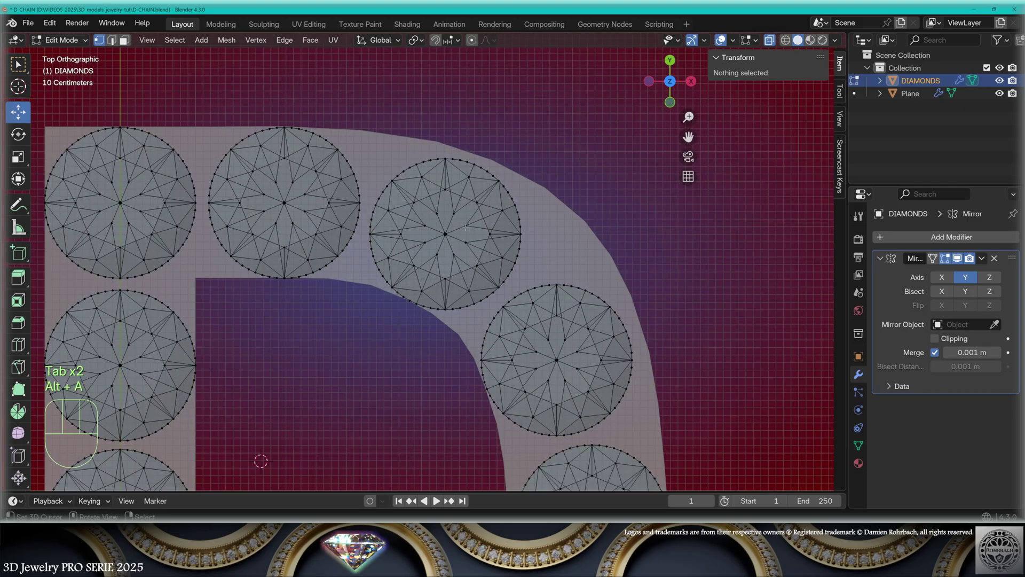
{"action": "key", "text": "l"}
{"action": "key", "text": "g"}
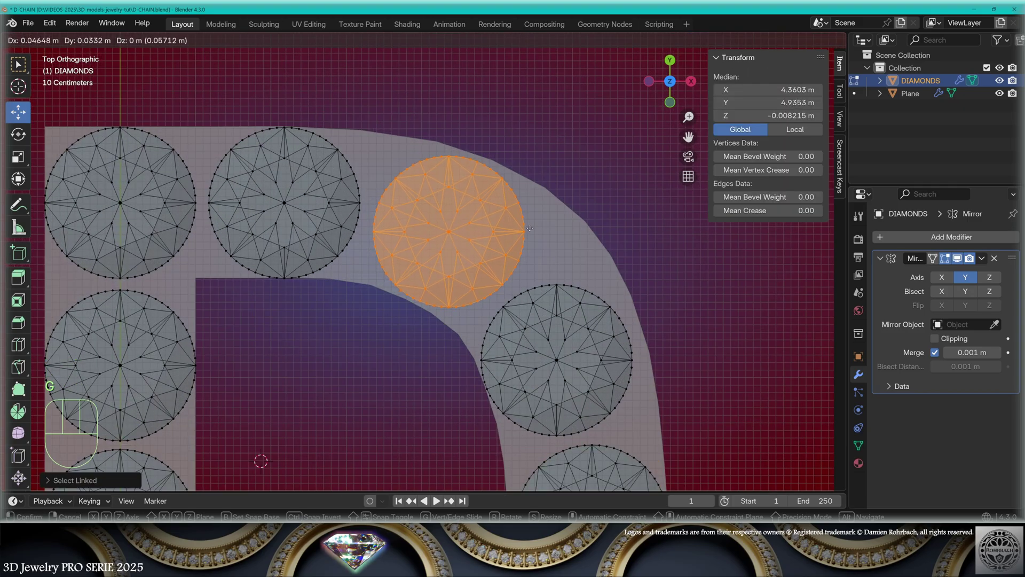
{"action": "left_click", "coordinate": [530, 228]}
Add a UV sphere with 40 segments and 20 rings, and set its dimensions to 0.7 m on every axis.
{"action": "left_click", "coordinate": [169, 40]}
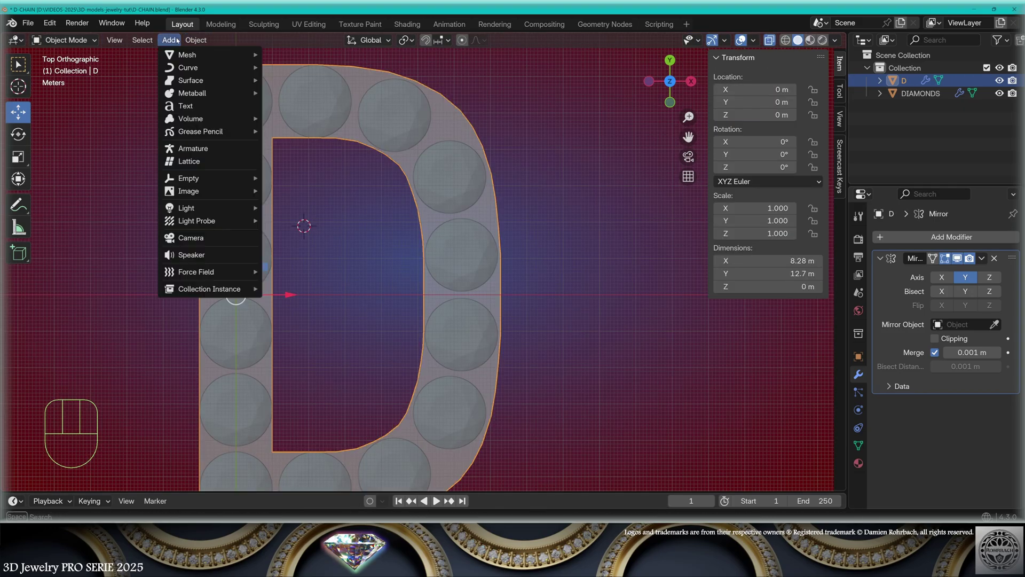
{"action": "left_click", "coordinate": [183, 53]}
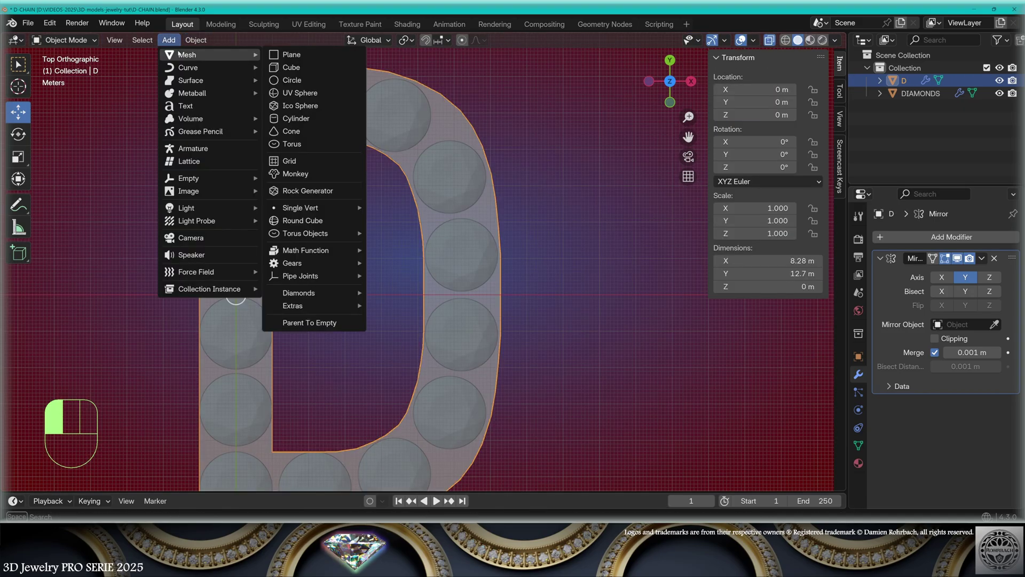
{"action": "left_click", "coordinate": [291, 92]}
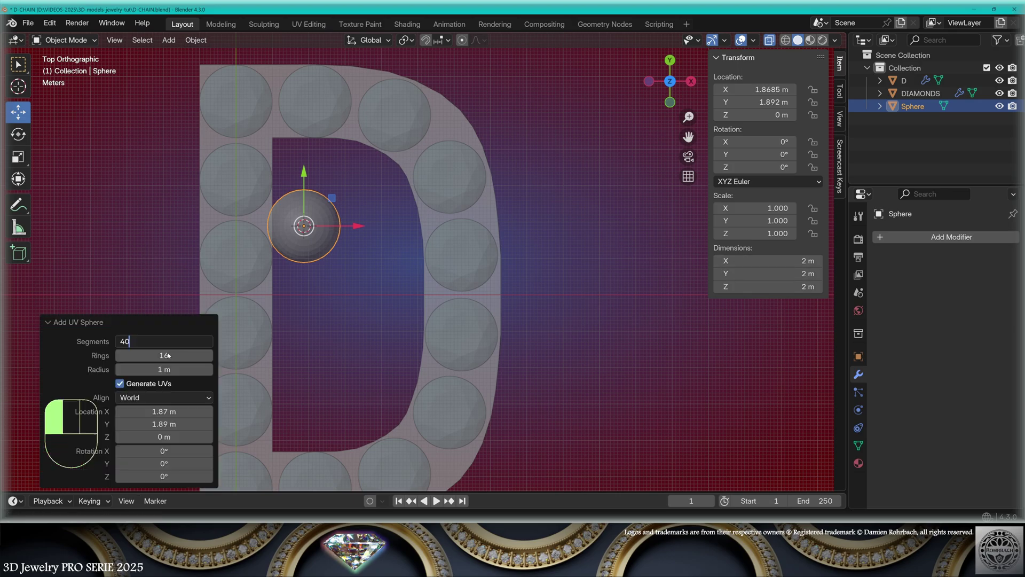
{"action": "key", "text": "Tab"}
{"action": "type", "text": "20"}
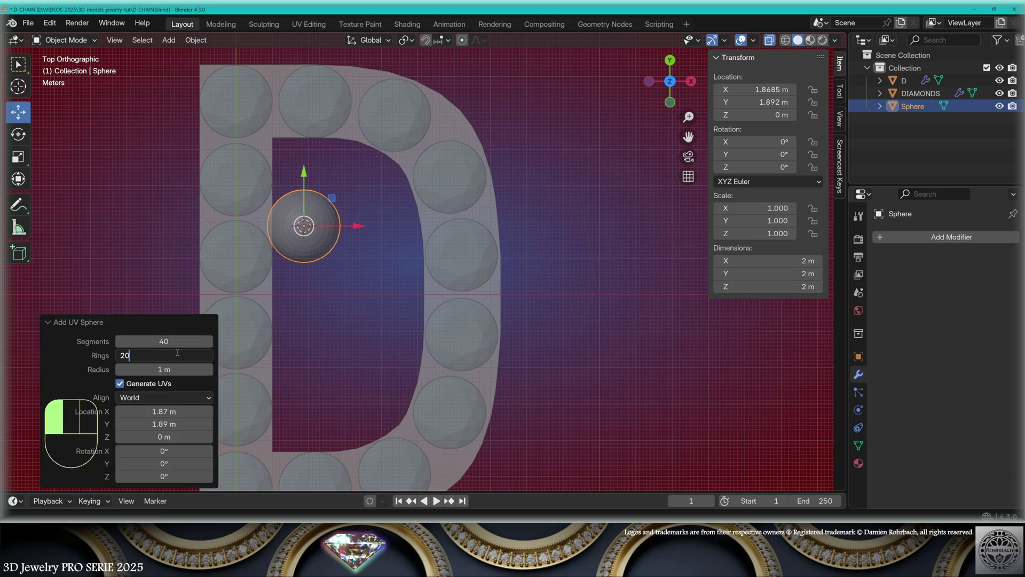
{"action": "key", "text": "Return"}
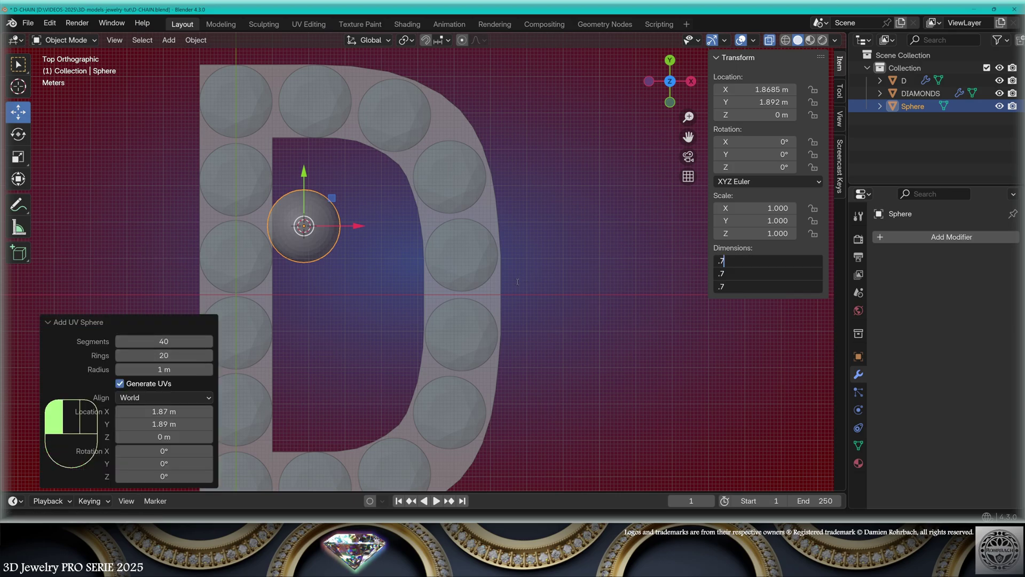
{"action": "key", "text": "Return"}
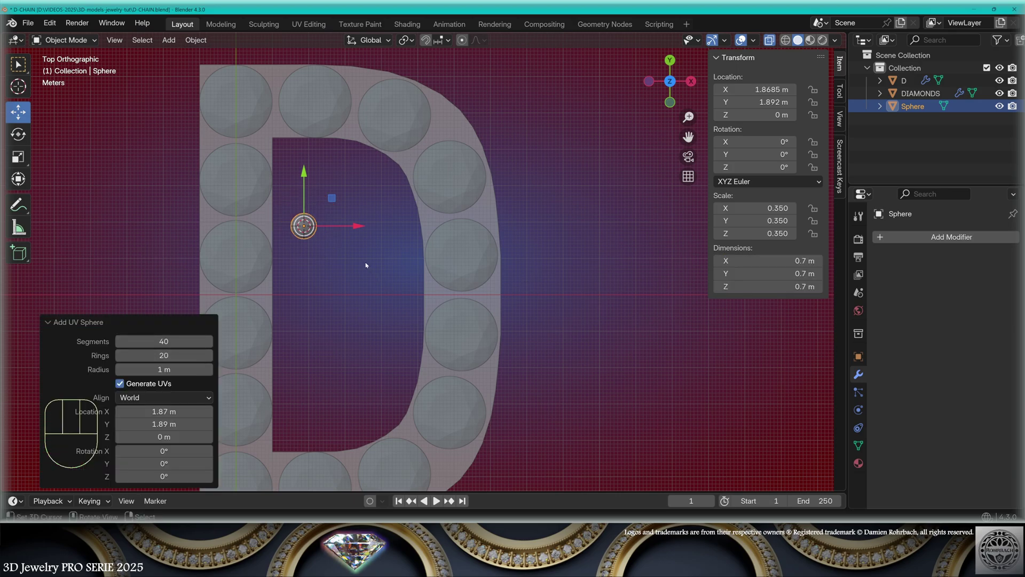
Reshape the sphere mesh in side view into a vertical prong about 1.26 m tall for the stem diamonds' inner edge.
{"action": "key", "text": "Tab"}
{"action": "key", "text": "KP_3"}
{"action": "key", "text": "a"}
{"action": "scroll", "coordinate": [424, 294], "scroll_direction": "up", "scroll_amount": 5}
{"action": "left_click_drag", "start_coordinate": [424, 293], "coordinate": [425, 216]}
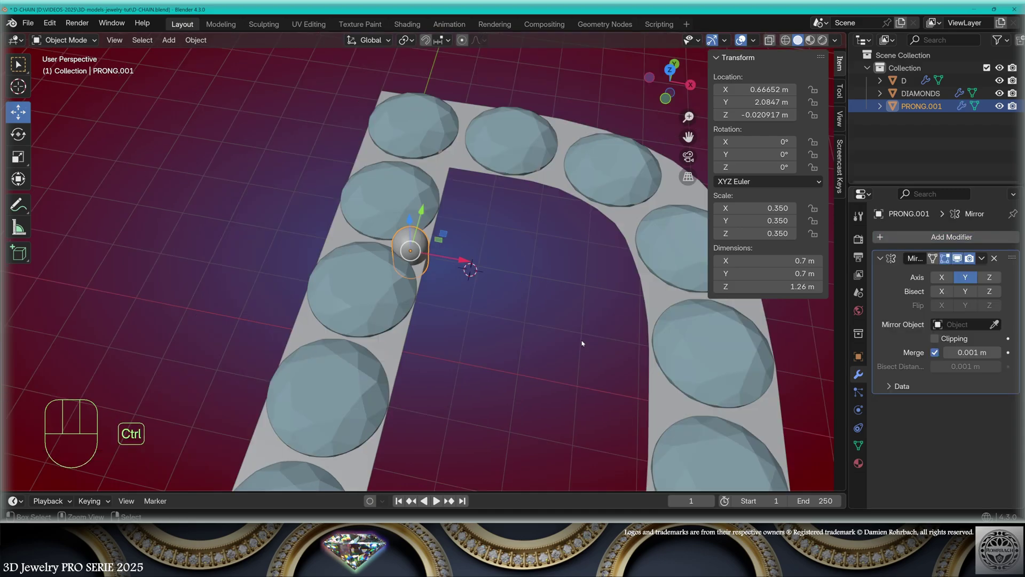
Apply all transforms to the mirrored prong.
{"action": "key", "text": "ctrl+a"}
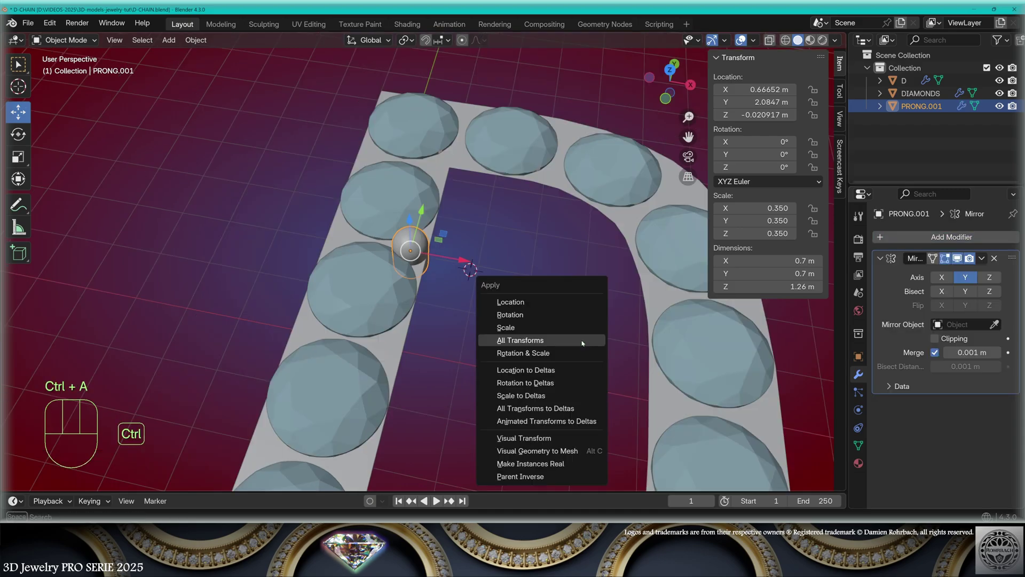
{"action": "left_click", "coordinate": [582, 343]}
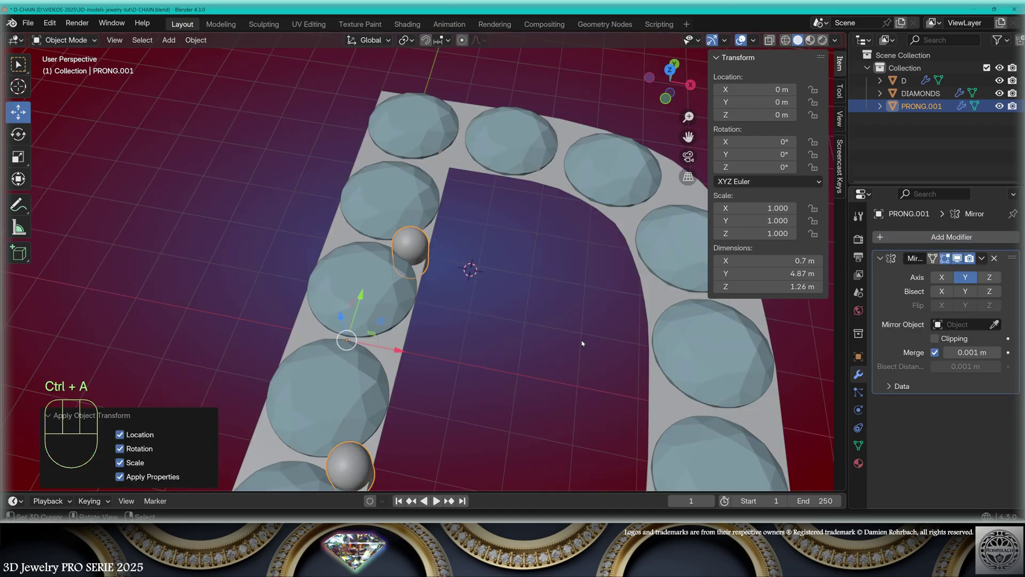
Copy the prong to the stem's outer edge and repeat the prong pair along the stem, the uppermost pair about 2.13 m further in Y.
{"action": "key", "text": "Tab"}
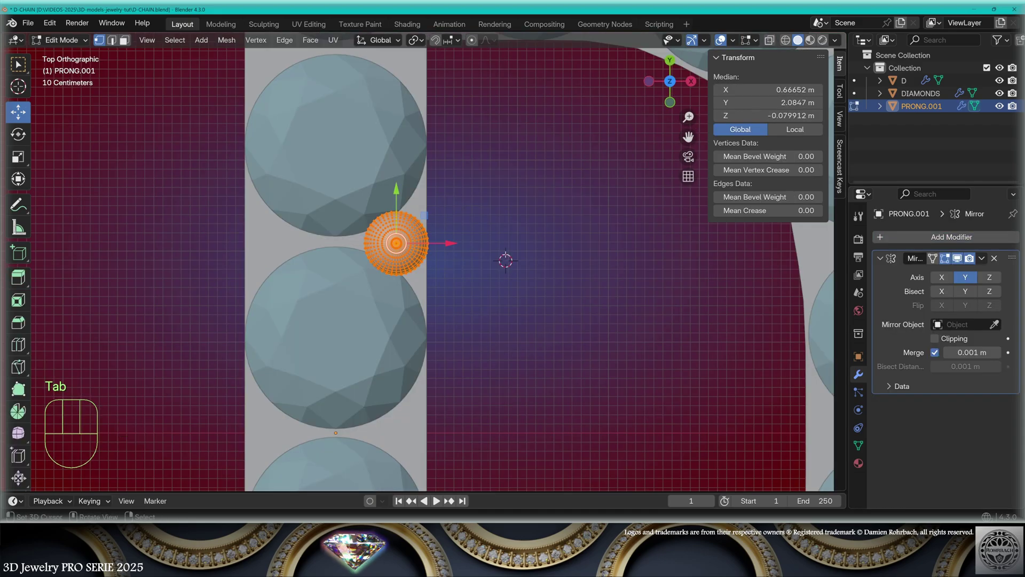
{"action": "key", "text": "alt+a"}
{"action": "key", "text": "l"}
{"action": "key", "text": "l"}
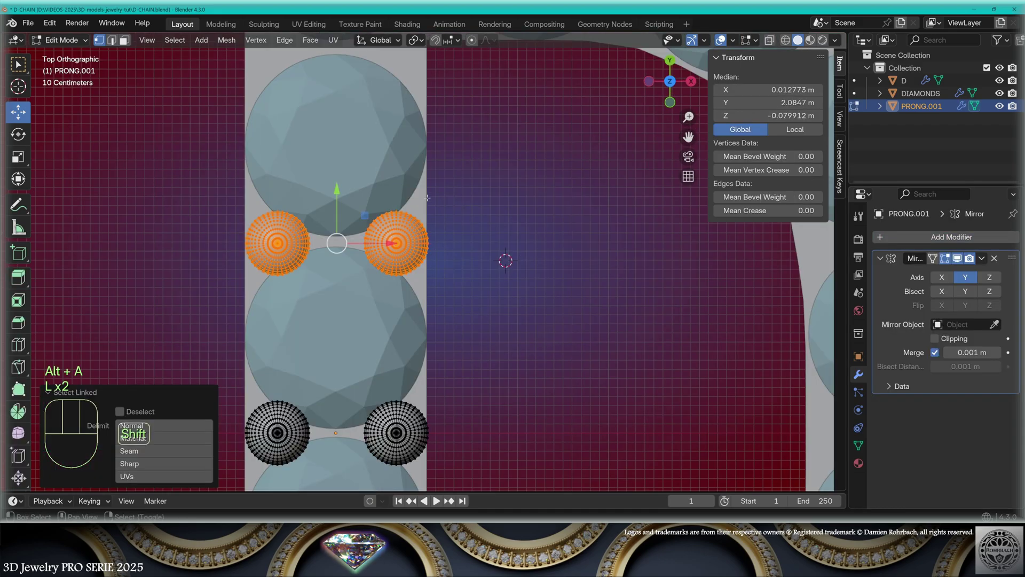
{"action": "key", "text": "shift+d"}
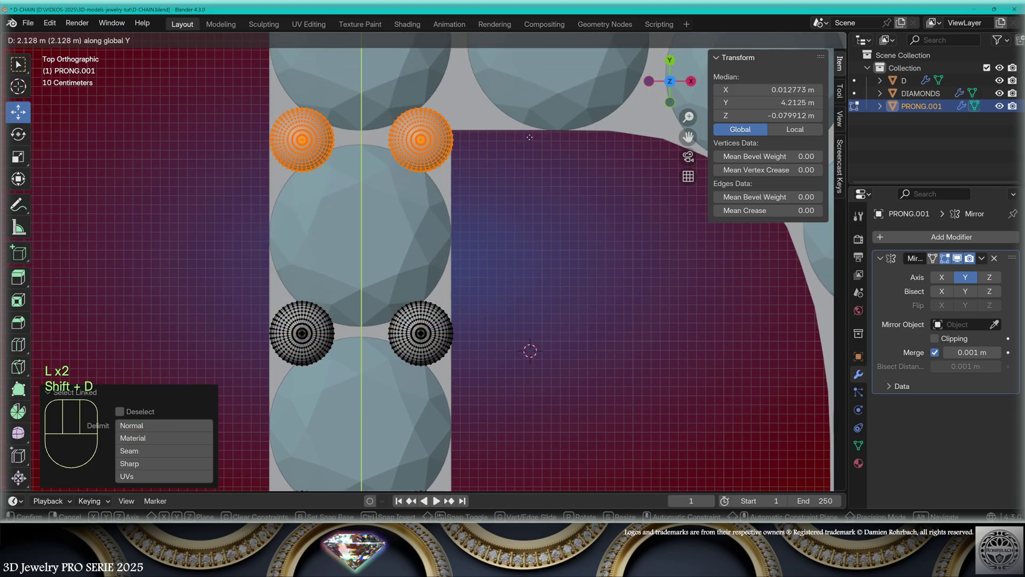
Duplicate single prongs around the upper curve of the D, placing them between the diamonds along the inner and outer edges.
{"action": "key", "text": "shift+d"}
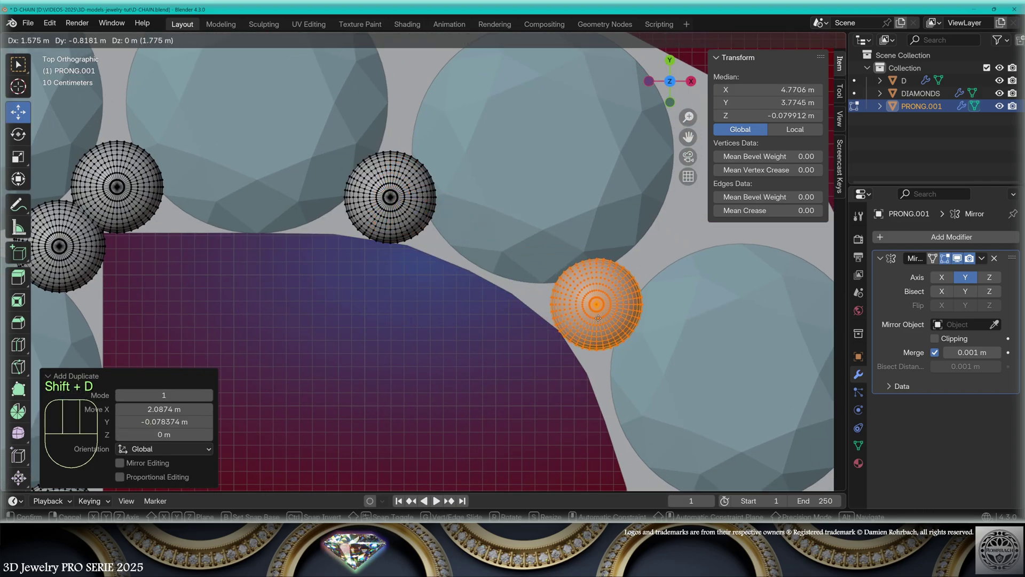
{"action": "left_click", "coordinate": [628, 353]}
{"action": "key", "text": "alt+a"}
{"action": "key", "text": "l"}
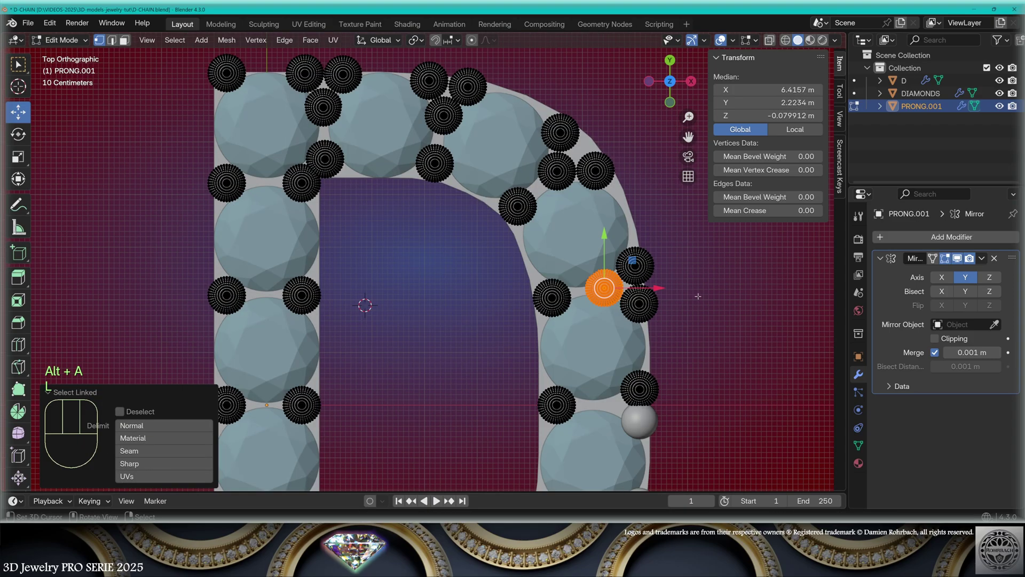
{"action": "key", "text": "Tab"}
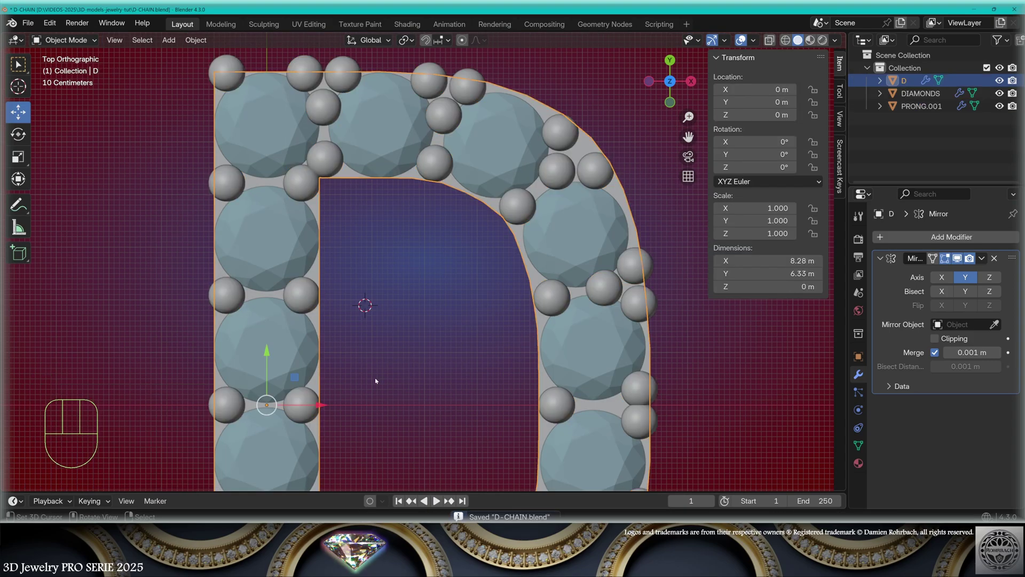
Extrude the whole mesh of the D base plate downward about 0.875 m in Z.
{"action": "key", "text": "Tab"}
{"action": "middle_click_drag", "start_coordinate": [375, 380], "coordinate": [493, 377], "text": "shift"}
{"action": "key", "text": "alt+z"}
{"action": "left_click", "coordinate": [333, 401]}
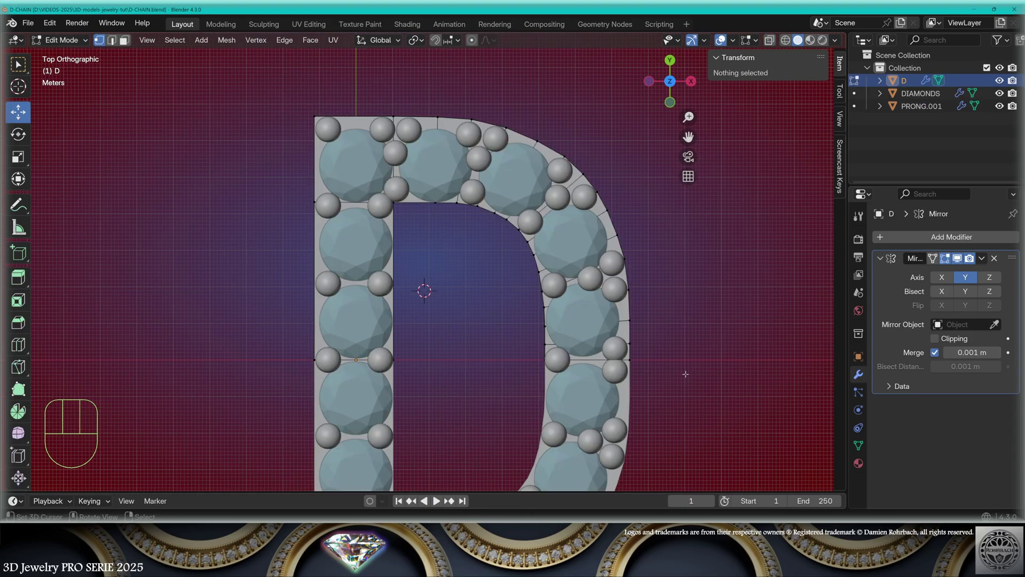
{"action": "middle_click_drag", "start_coordinate": [688, 363], "coordinate": [593, 244]}
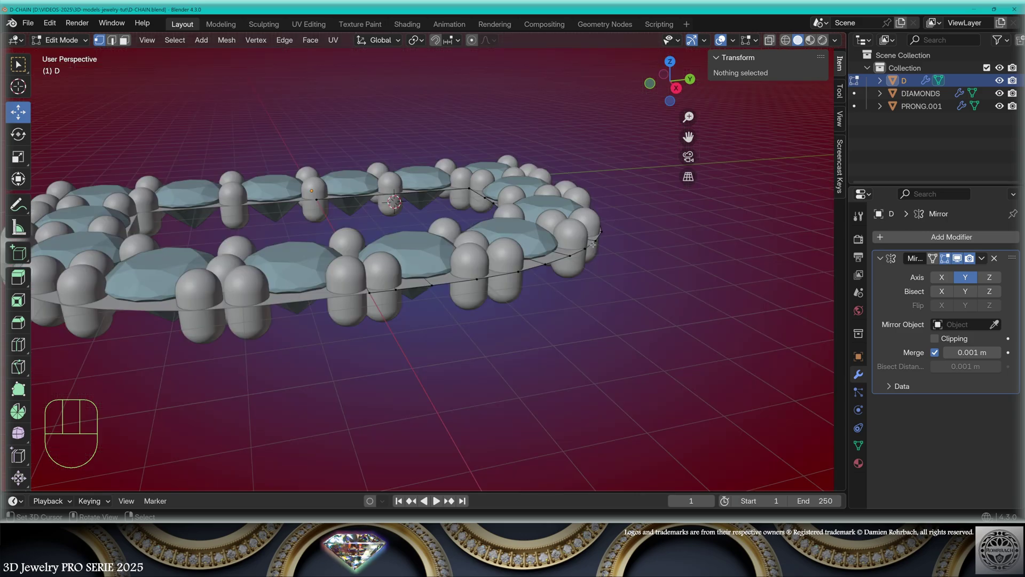
{"action": "key", "text": "a"}
{"action": "middle_click_drag", "start_coordinate": [623, 283], "coordinate": [607, 248]}
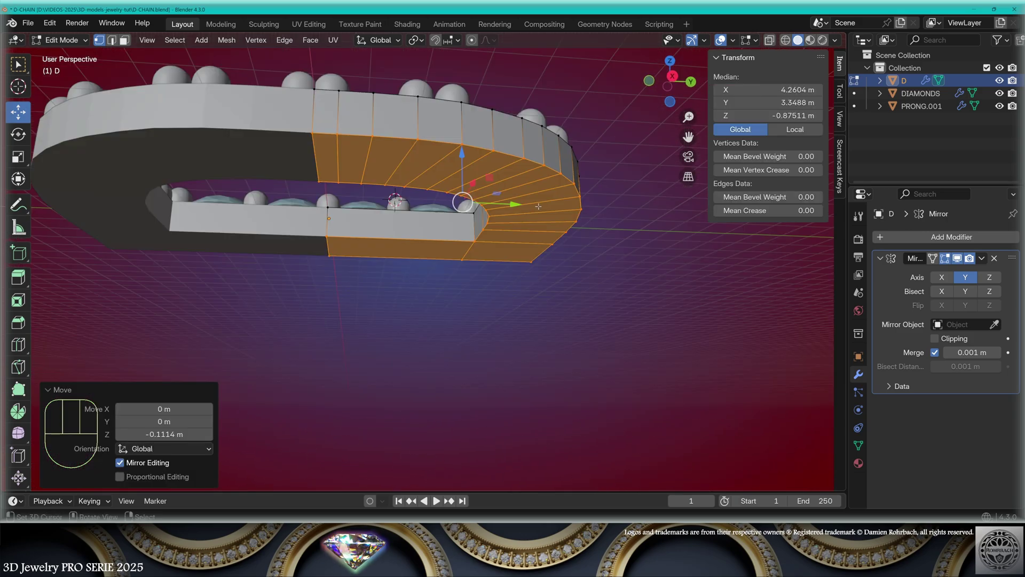
Duplicate the inner wall of the D mesh in place and separate the copy into its own object.
{"action": "key", "text": "KP_7"}
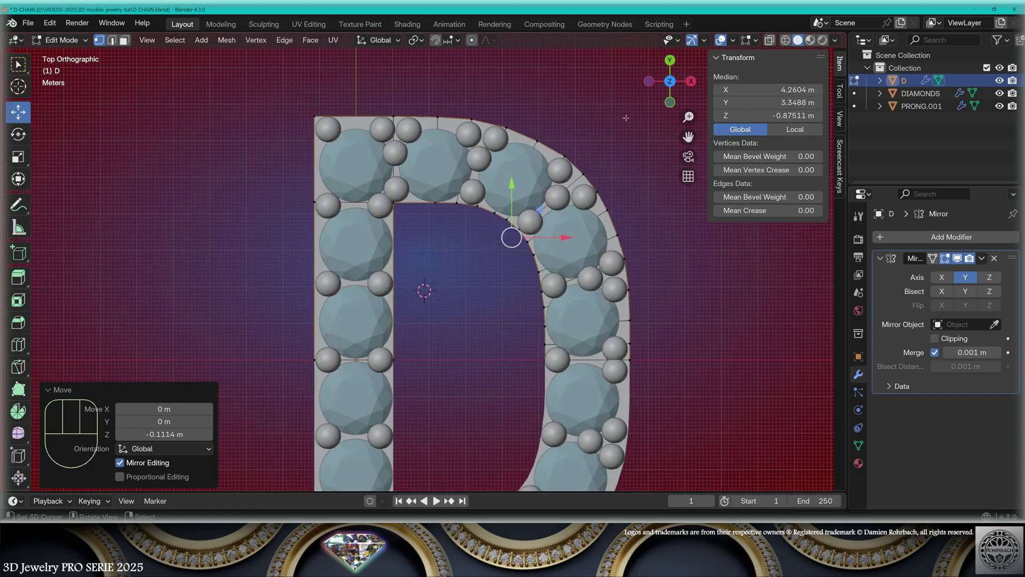
{"action": "key", "text": "alt+z"}
{"action": "key", "text": "alt+a"}
{"action": "key", "text": "b"}
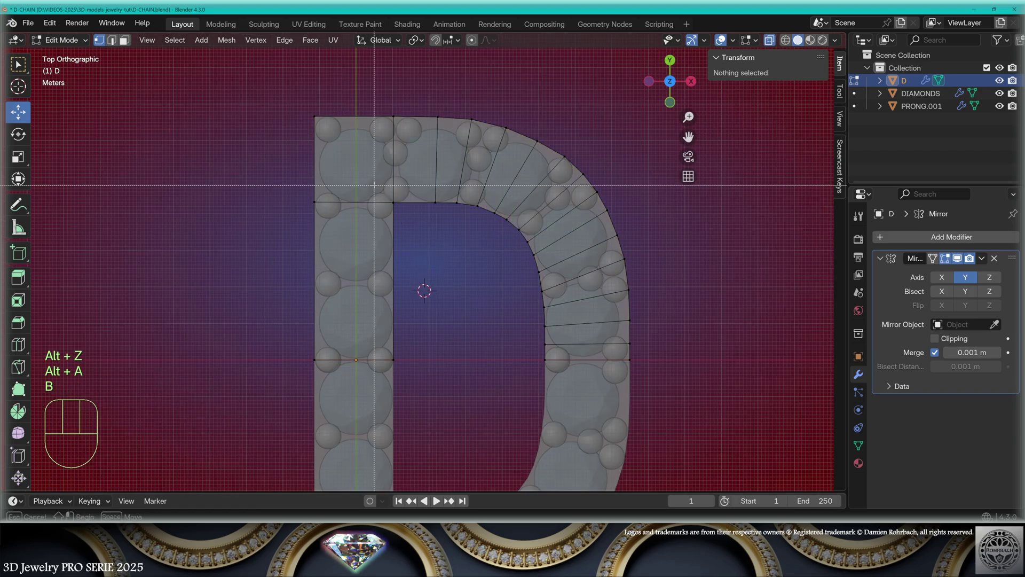
{"action": "left_click_drag", "start_coordinate": [373, 185], "coordinate": [554, 391]}
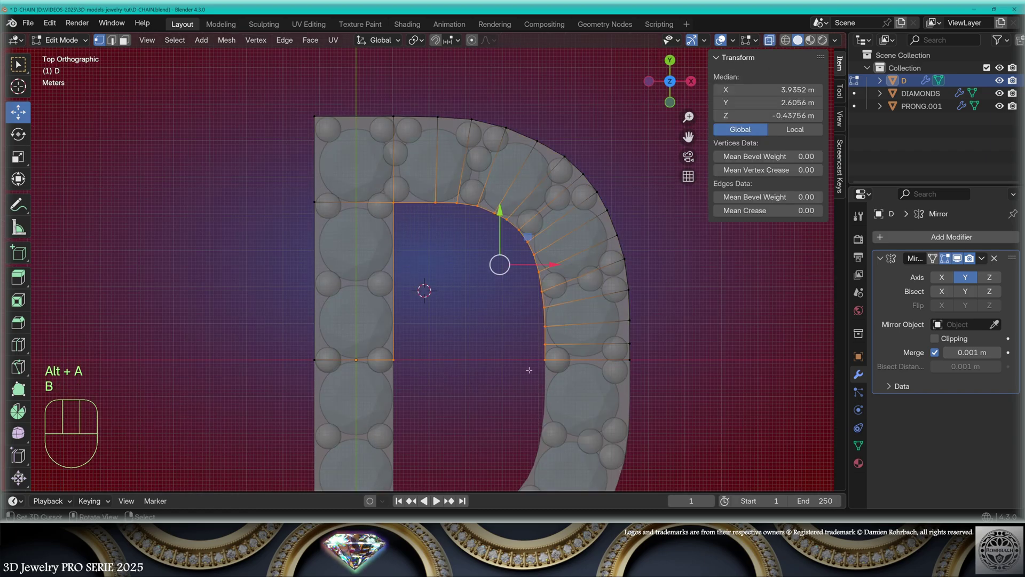
{"action": "middle_click_drag", "start_coordinate": [529, 370], "coordinate": [487, 280]}
{"action": "key", "text": "shift+d"}
{"action": "right_click", "coordinate": [487, 279]}
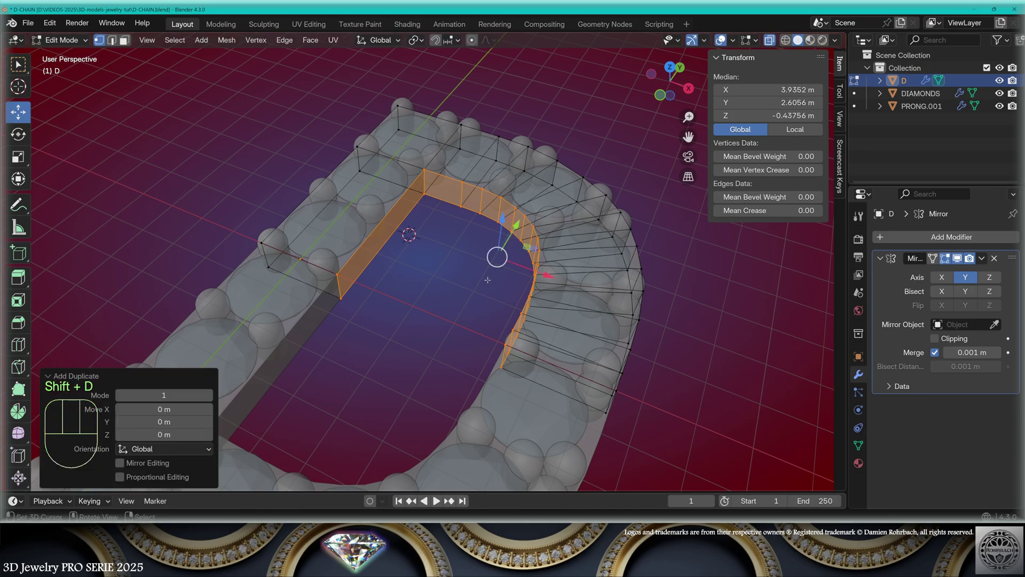
{"action": "key", "text": "p"}
{"action": "left_click", "coordinate": [488, 279]}
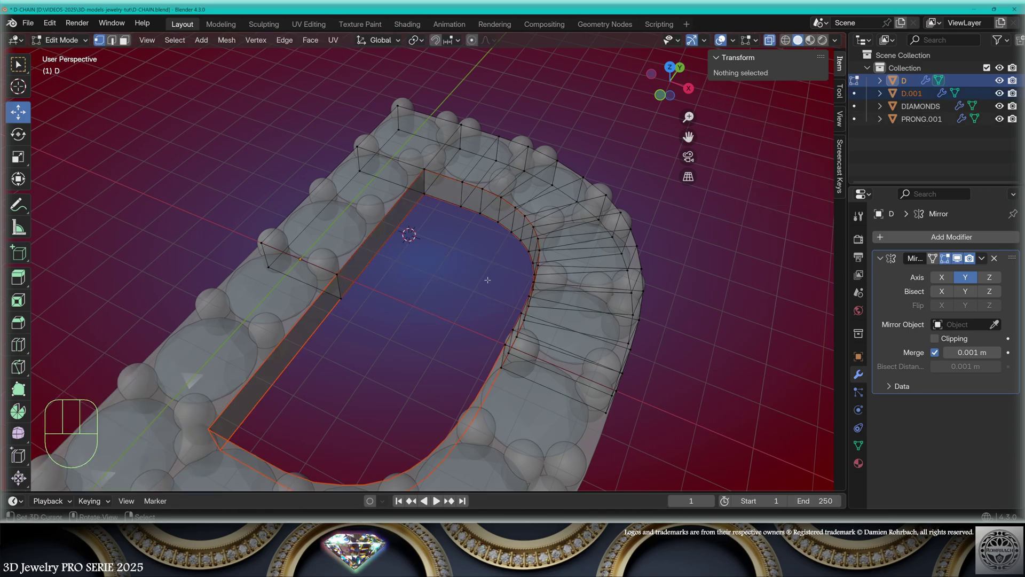
{"action": "key", "text": "Tab"}
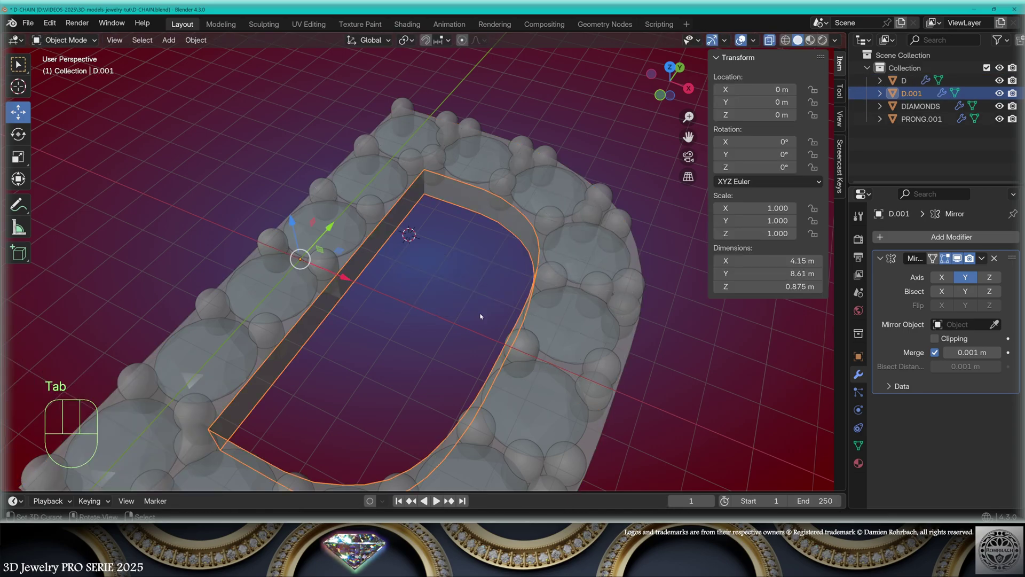
Add a Solidify modifier to the separated inner wall with a thickness of -0.7 m and Even Thickness enabled.
{"action": "left_click", "coordinate": [913, 237]}
{"action": "mouse_move", "coordinate": [913, 235]}
{"action": "left_click", "coordinate": [796, 388]}
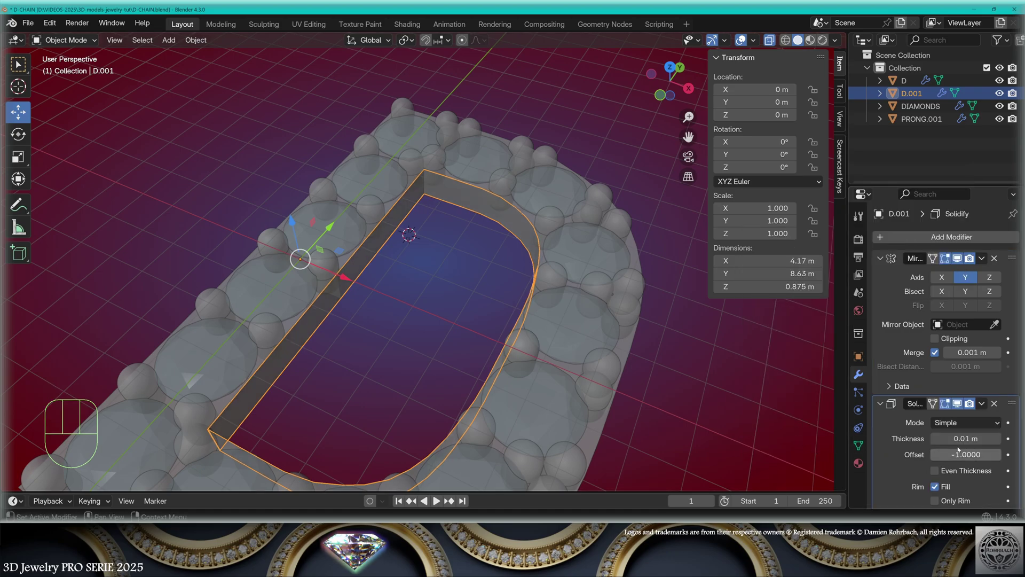
{"action": "key", "text": "alt+z"}
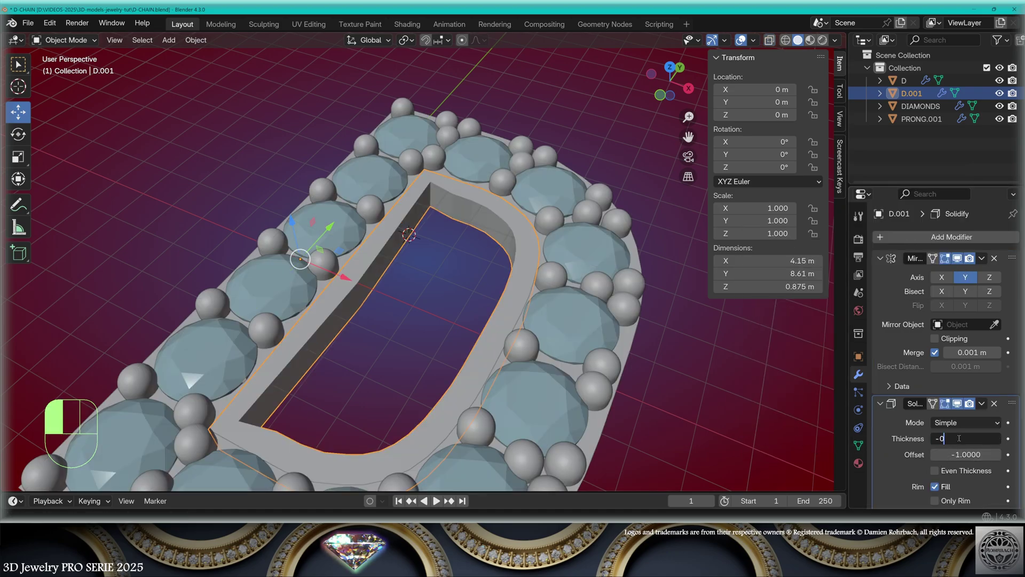
{"action": "key", "text": "Return"}
{"action": "left_click", "coordinate": [935, 470]}
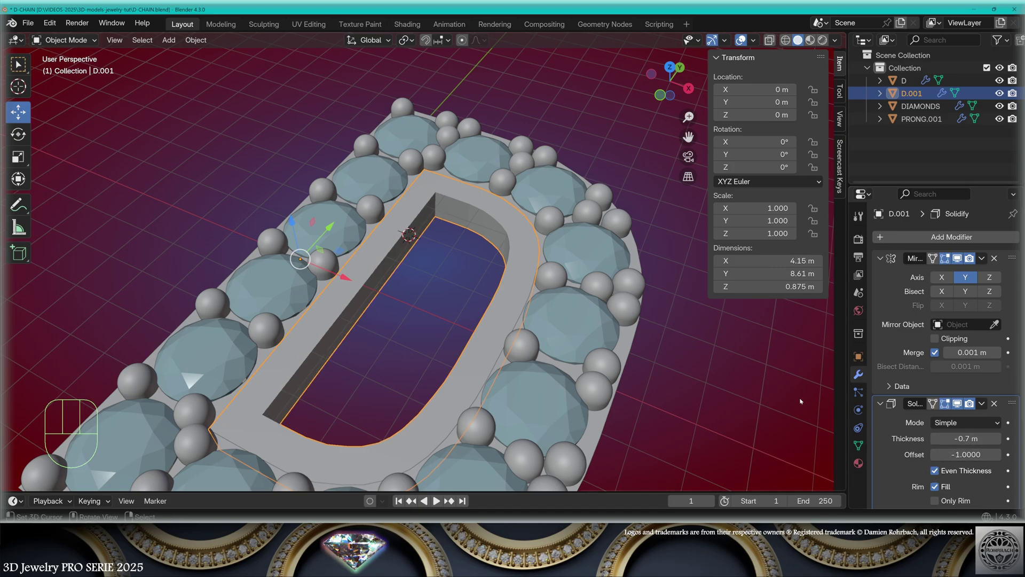
Duplicate the outer wall of the D mesh in place and separate the copy into its own object.
{"action": "right_click", "coordinate": [635, 338]}
{"action": "key", "text": "Tab"}
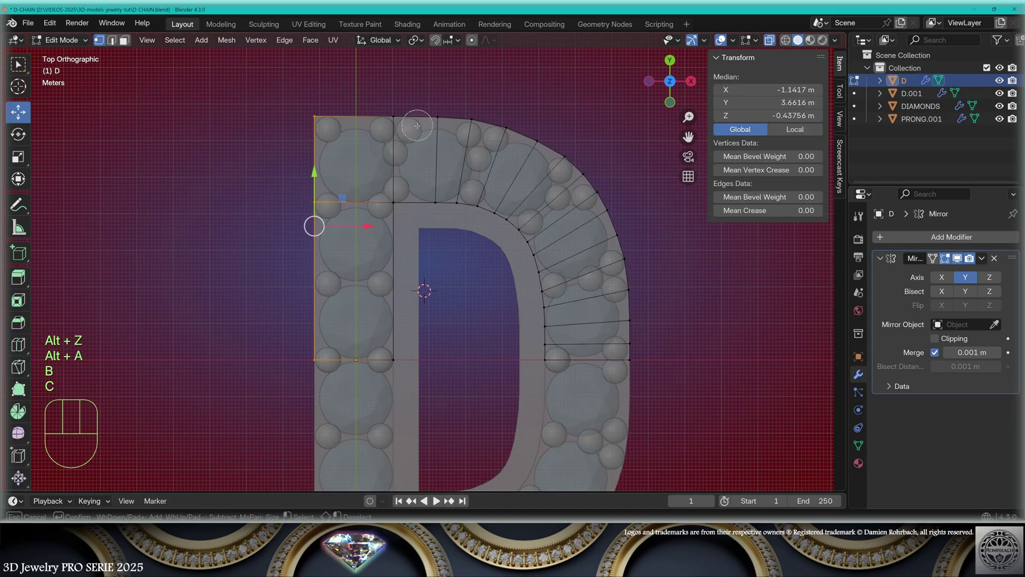
{"action": "mouse_move", "coordinate": [416, 126]}
{"action": "left_mouse_down"}
{"action": "mouse_move", "coordinate": [440, 116]}
{"action": "mouse_move", "coordinate": [612, 255]}
{"action": "mouse_move", "coordinate": [653, 361]}
{"action": "left_mouse_up"}
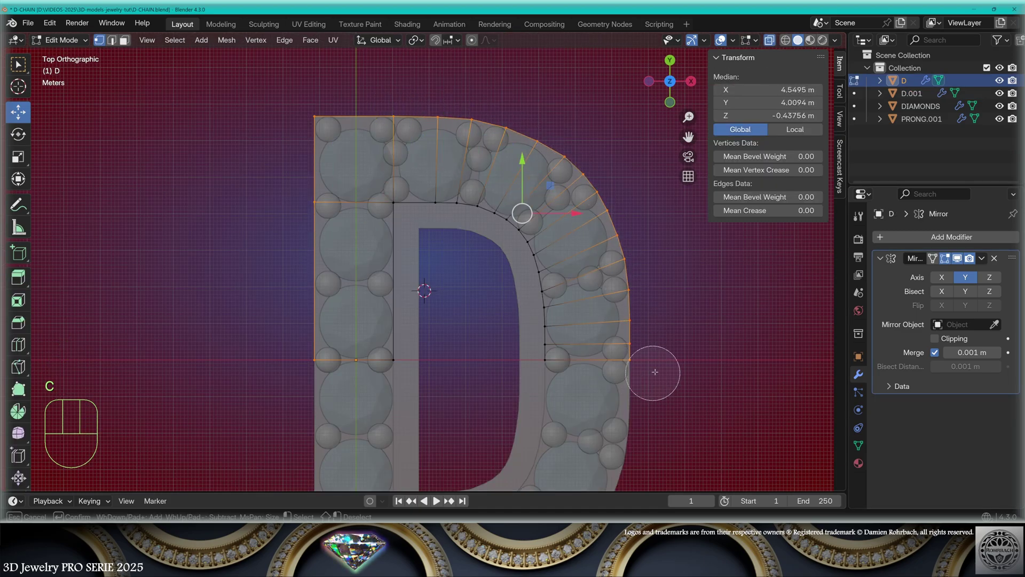
{"action": "right_click", "coordinate": [687, 327]}
{"action": "key", "text": "shift+d"}
{"action": "right_click", "coordinate": [713, 346]}
{"action": "key", "text": "p"}
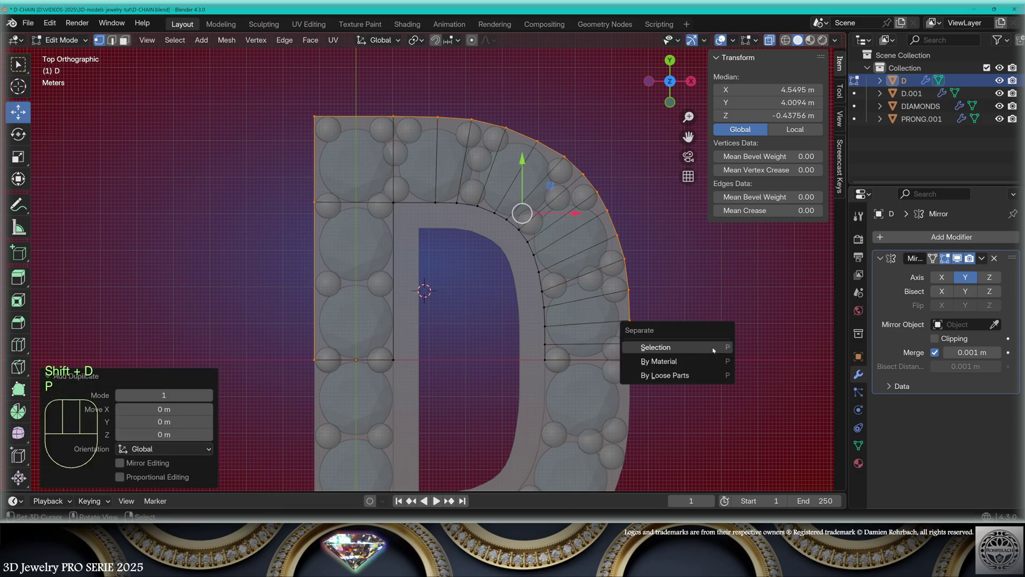
{"action": "left_click", "coordinate": [705, 346]}
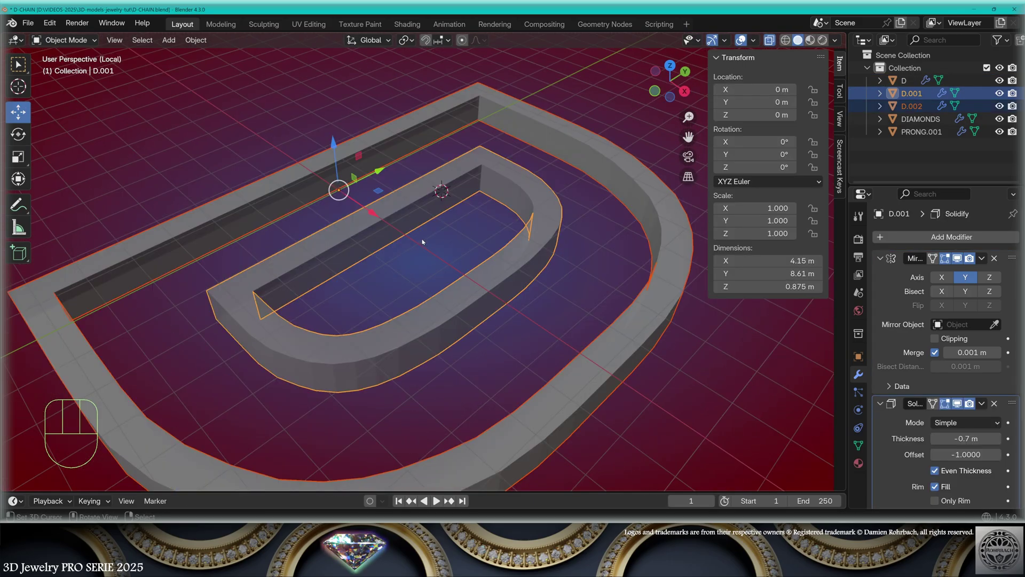
Raise the top edges of the inner and outer walls about 0.49 m in Z and join both walls into one object.
{"action": "key", "text": "KP_Divide"}
{"action": "key", "text": "Tab"}
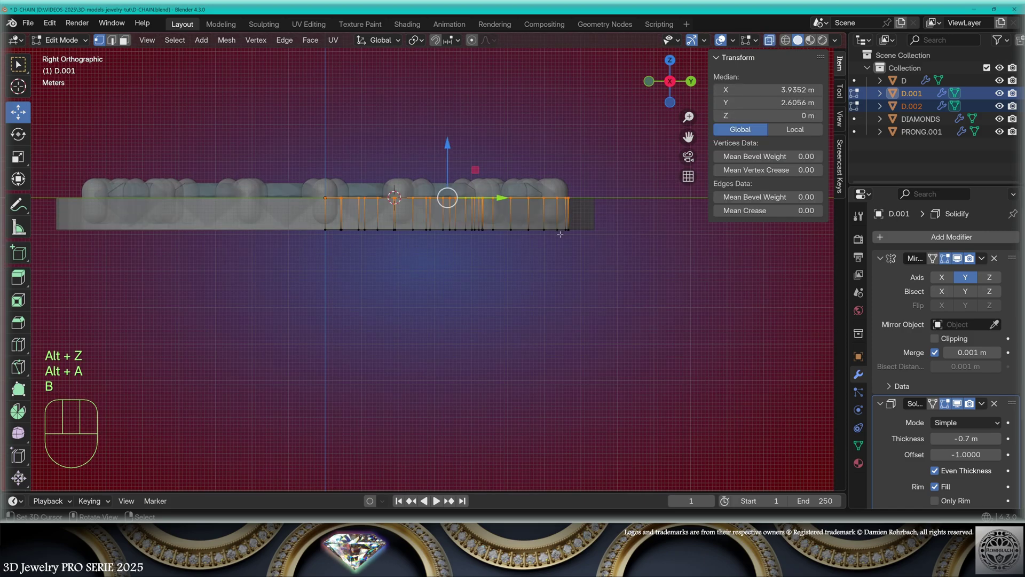
{"action": "key", "text": "alt+z"}
{"action": "middle_click_drag", "start_coordinate": [448, 197], "coordinate": [564, 304]}
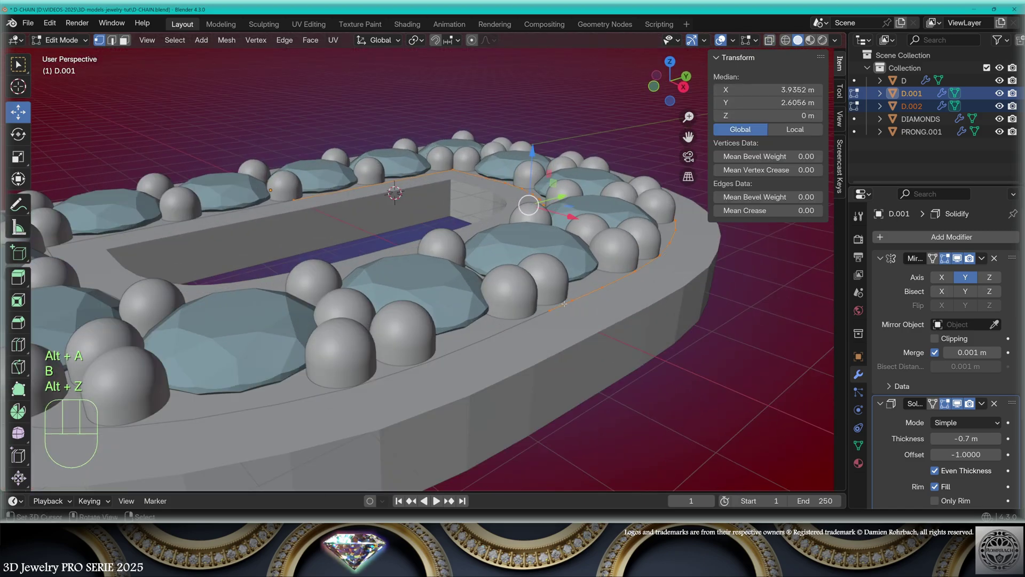
{"action": "key", "text": "g"}
{"action": "key", "text": "z"}
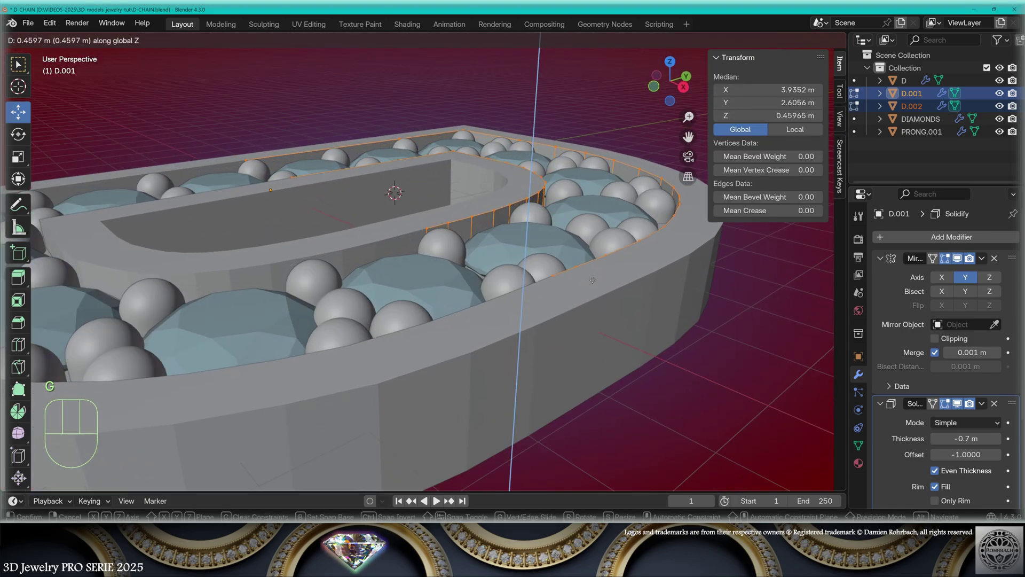
{"action": "left_click", "coordinate": [593, 280]}
{"action": "middle_click_drag", "start_coordinate": [531, 178], "coordinate": [634, 310]}
{"action": "key", "text": "Tab"}
{"action": "key", "text": "ctrl+j"}
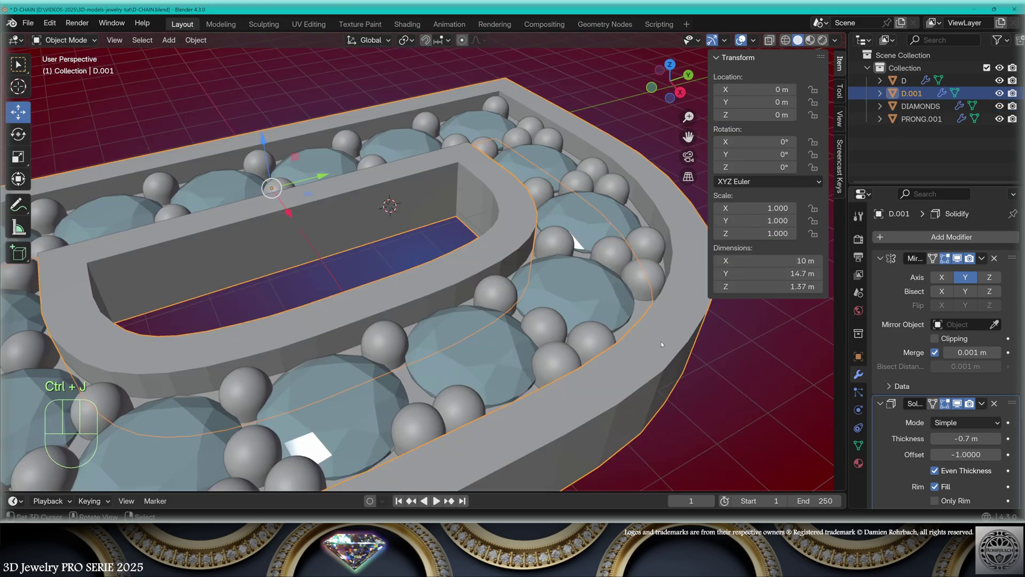
Give the joined walls a 0.1 m Bevel modifier with 2 segments and a Subdivision Surface modifier at level 3.
{"action": "left_click", "coordinate": [910, 237]}
{"action": "left_click", "coordinate": [767, 254]}
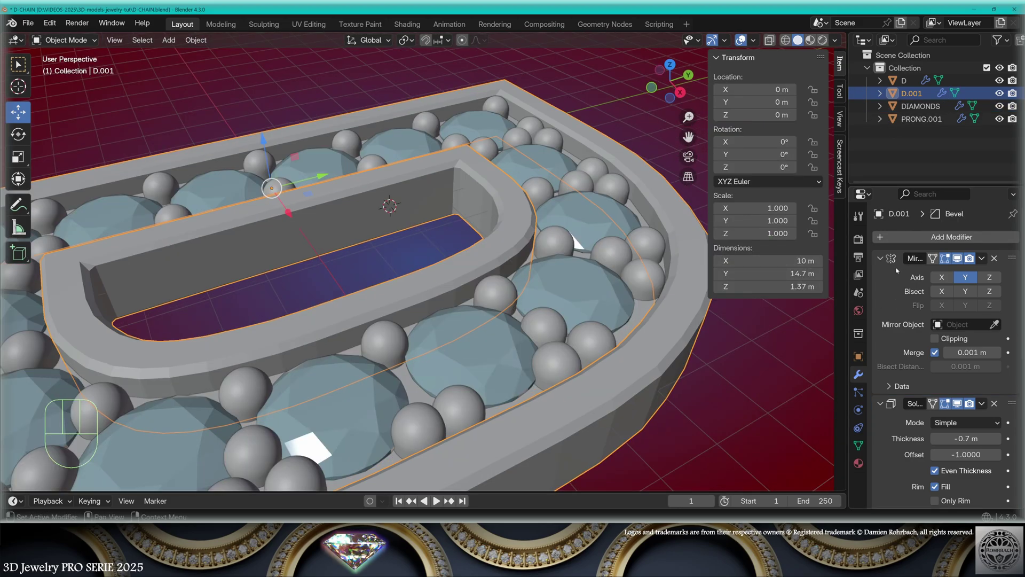
{"action": "left_click", "coordinate": [881, 259]}
{"action": "left_click", "coordinate": [927, 237]}
{"action": "mouse_move", "coordinate": [926, 238]}
{"action": "left_click", "coordinate": [800, 405]}
{"action": "scroll", "coordinate": [948, 417], "scroll_direction": "down", "scroll_amount": 3}
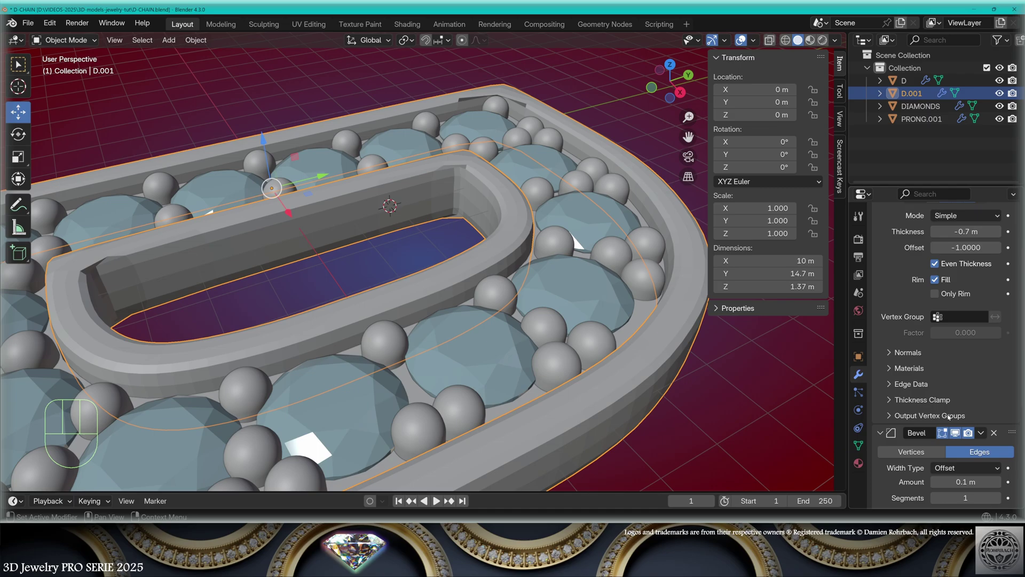
{"action": "scroll", "coordinate": [949, 417], "scroll_direction": "down", "scroll_amount": 8}
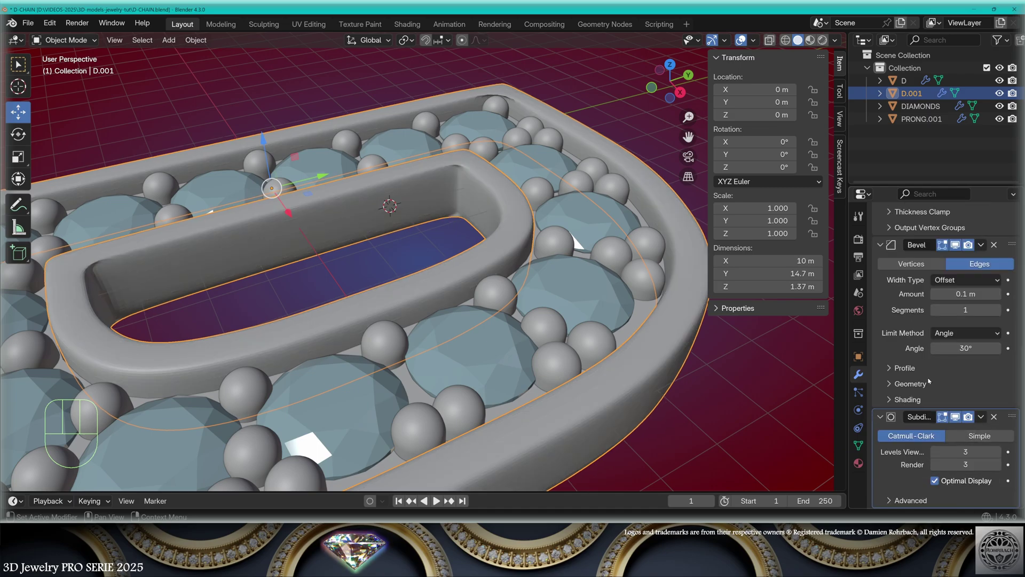
{"action": "left_click", "coordinate": [965, 309]}
{"action": "type", "text": "2"}
{"action": "key", "text": "Return"}
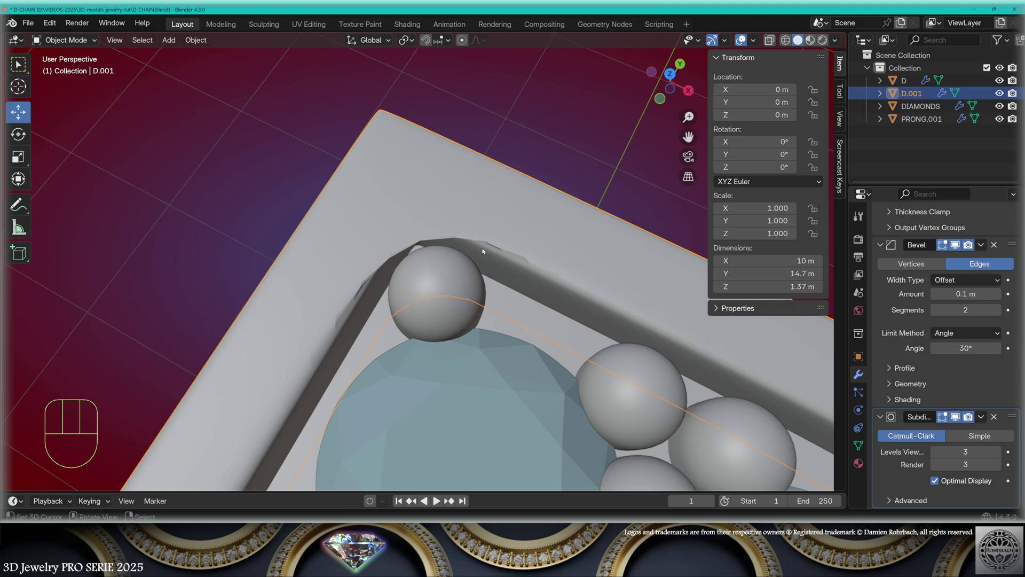
Add supporting loop cuts to the wall mesh D.001 close to its stem corners.
{"action": "key", "text": "Tab"}
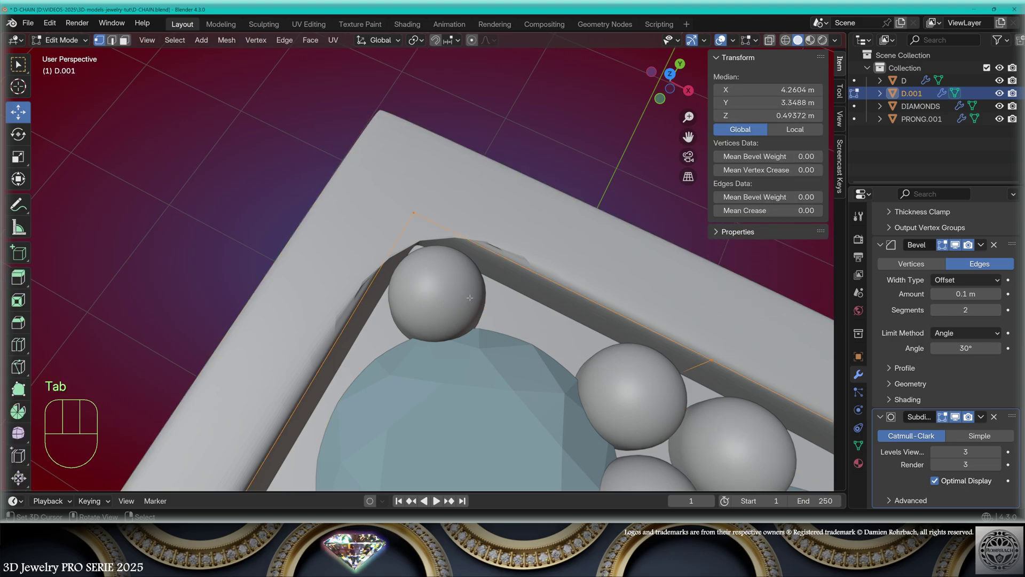
{"action": "key", "text": "alt+z"}
{"action": "left_click", "coordinate": [18, 345]}
{"action": "left_click_drag", "start_coordinate": [355, 329], "coordinate": [442, 187]}
{"action": "left_click_drag", "start_coordinate": [518, 242], "coordinate": [449, 209]}
{"action": "left_click_drag", "start_coordinate": [388, 168], "coordinate": [380, 165]}
{"action": "key", "text": "Tab"}
{"action": "key", "text": "alt+z"}
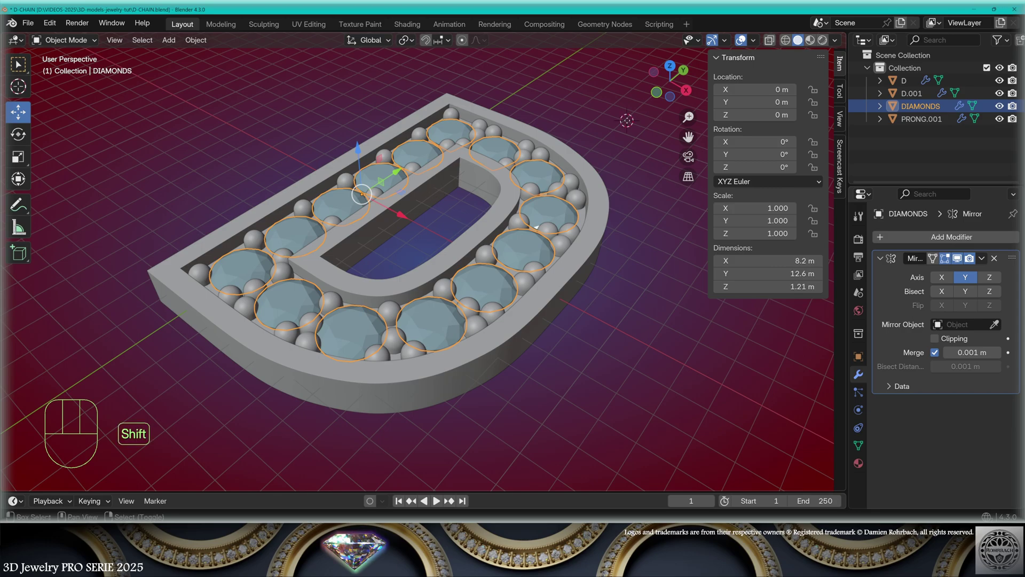
Duplicate the DIAMONDS object in place and rename the copy CUTTERS-DIAMONDS.001.
{"action": "key", "text": "shift+d"}
{"action": "right_click", "coordinate": [627, 124]}
{"action": "key", "text": "F2"}
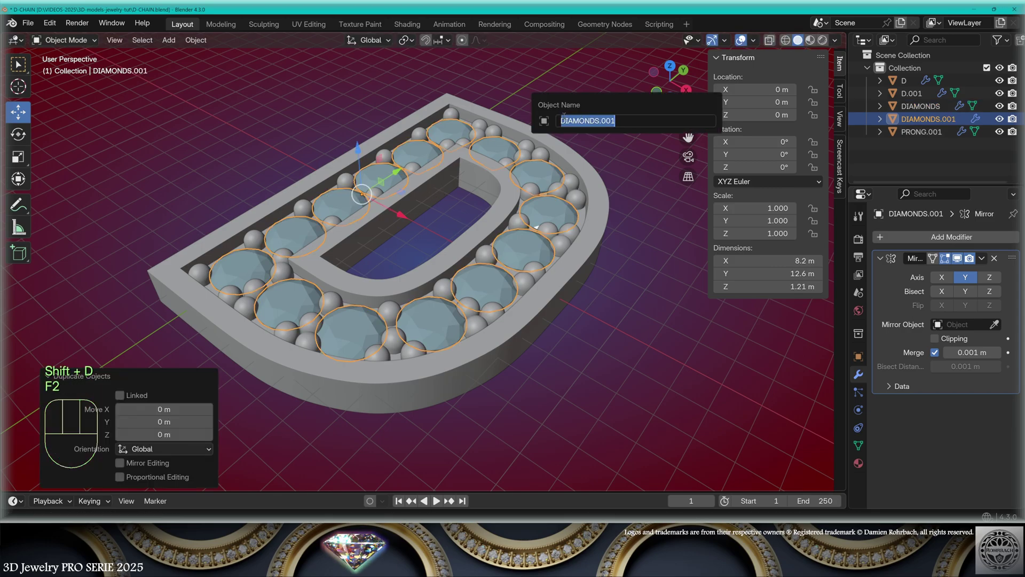
{"action": "key", "text": "Home"}
{"action": "type", "text": "CUTTERS-"}
{"action": "key", "text": "Return"}
Select the lower points of all the diamond cutters in edit mode and move them down in Z below the letter's base.
{"action": "key", "text": "Tab"}
{"action": "key", "text": "KP_3"}
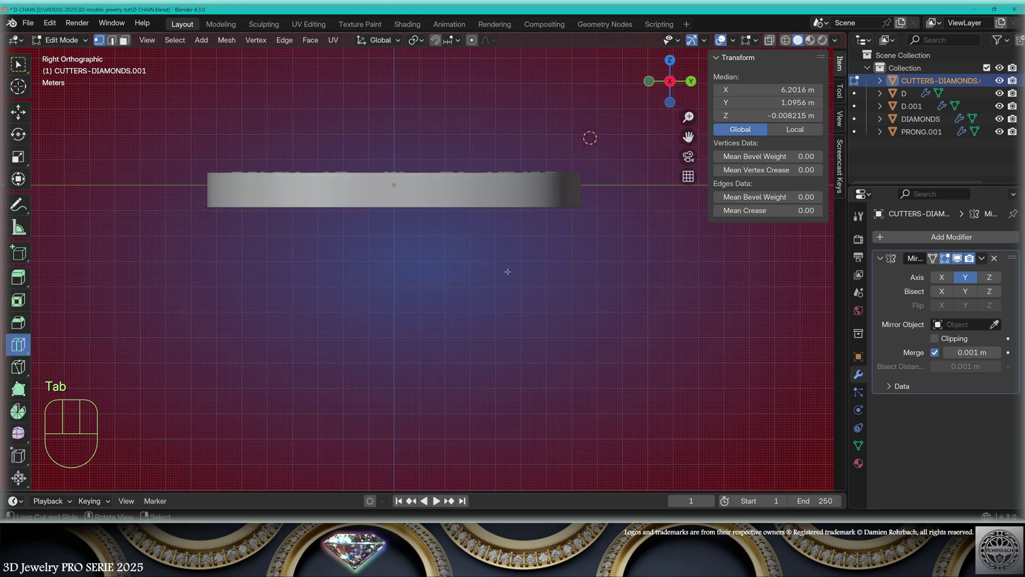
{"action": "key", "text": "alt+z"}
{"action": "key", "text": "alt+a"}
{"action": "scroll", "coordinate": [421, 218], "scroll_direction": "up", "scroll_amount": 3}
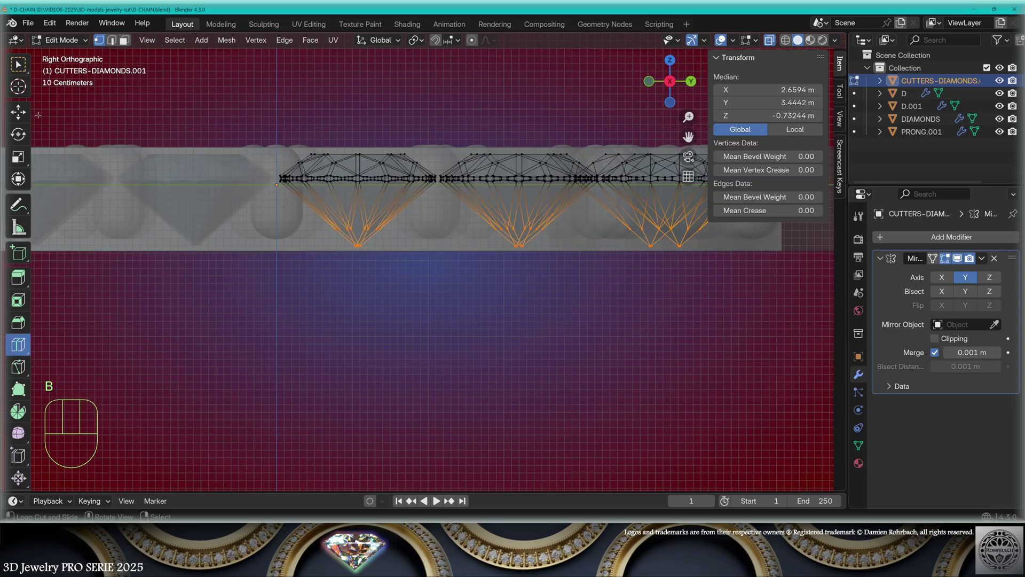
{"action": "left_click", "coordinate": [19, 112]}
{"action": "left_click_drag", "start_coordinate": [538, 187], "coordinate": [538, 231]}
Select the upper crown geometry of the diamond cutters and raise it slightly in Z.
{"action": "middle_click_drag", "start_coordinate": [537, 183], "coordinate": [501, 254], "text": "shift"}
{"action": "key", "text": "alt+a"}
{"action": "key", "text": "b"}
{"action": "left_click_drag", "start_coordinate": [235, 213], "coordinate": [735, 263]}
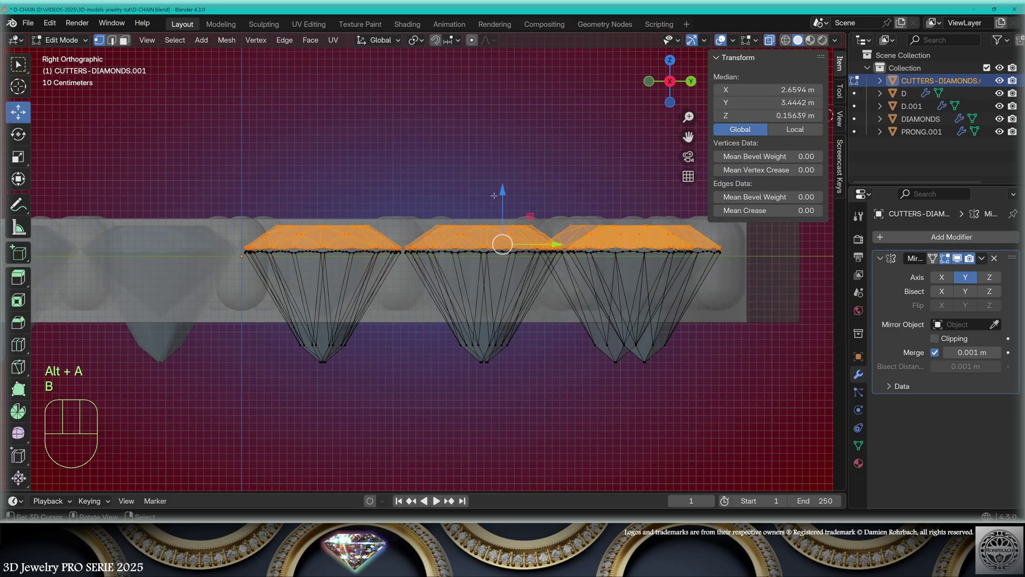
{"action": "left_click_drag", "start_coordinate": [502, 203], "coordinate": [502, 185]}
{"action": "key", "text": "Tab"}
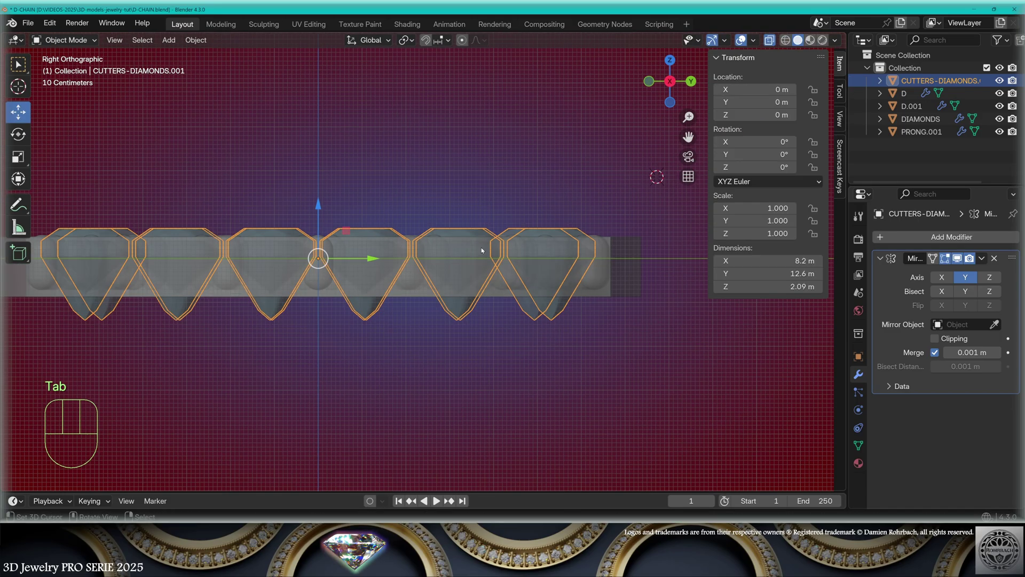
{"action": "key", "text": "alt+z"}
{"action": "middle_click_drag", "start_coordinate": [482, 248], "coordinate": [398, 273]}
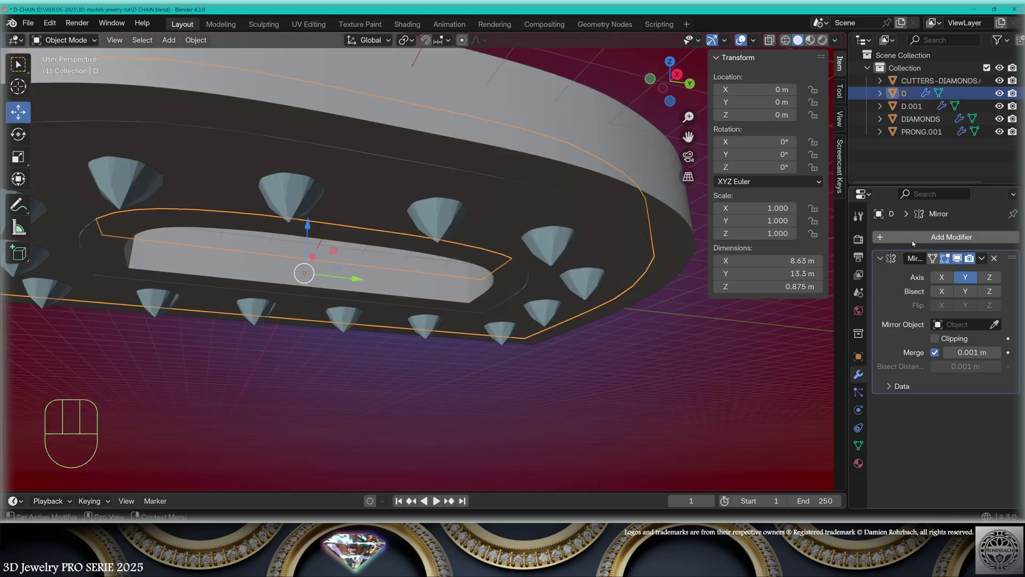
Cut the stone seats in base D with a Boolean Difference modifier using CUTTERS-DIAMONDS.001 and the Fast solver, and check D in isolation.
{"action": "left_click", "coordinate": [915, 238]}
{"action": "mouse_move", "coordinate": [914, 238]}
{"action": "left_click", "coordinate": [748, 264]}
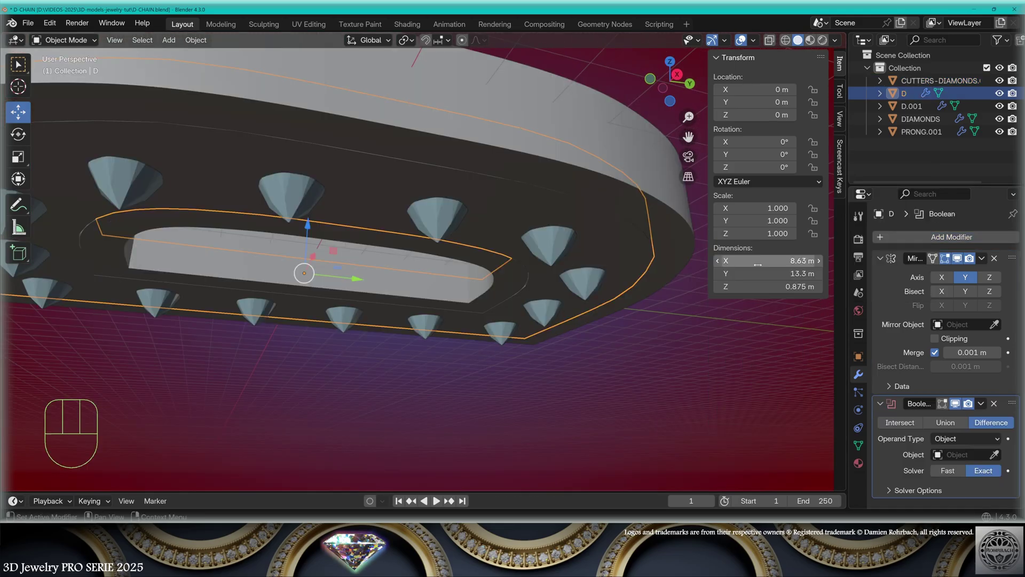
{"action": "left_click", "coordinate": [966, 455]}
{"action": "left_click", "coordinate": [877, 320]}
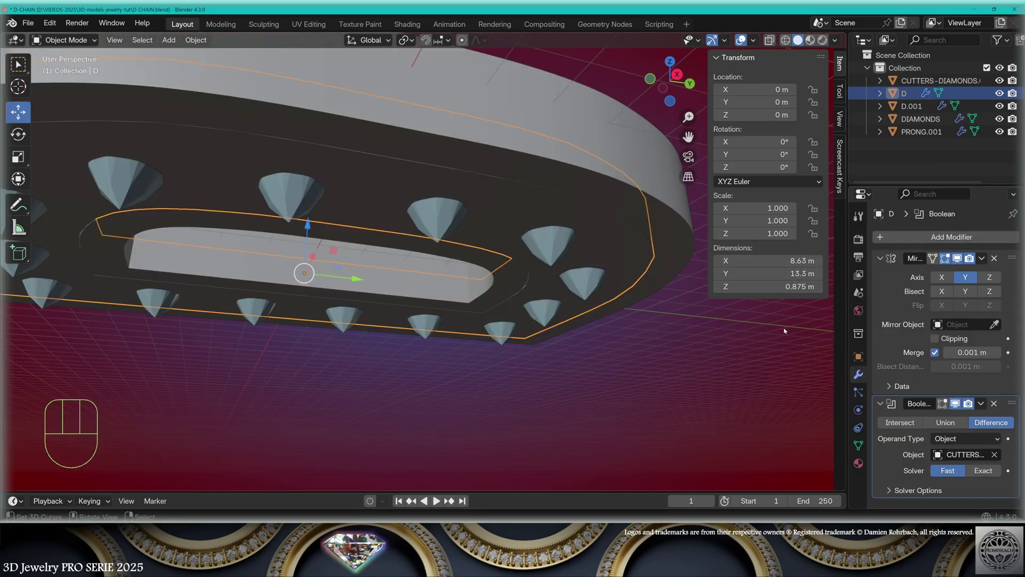
{"action": "key", "text": "KP_Divide"}
{"action": "middle_click_drag", "start_coordinate": [524, 266], "coordinate": [541, 363]}
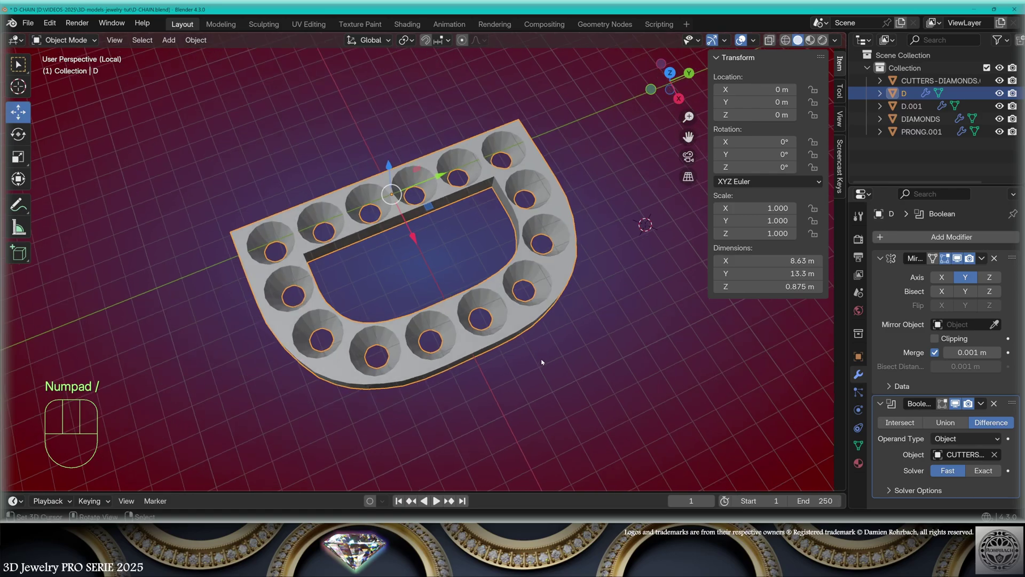
{"action": "key", "text": "KP_Divide"}
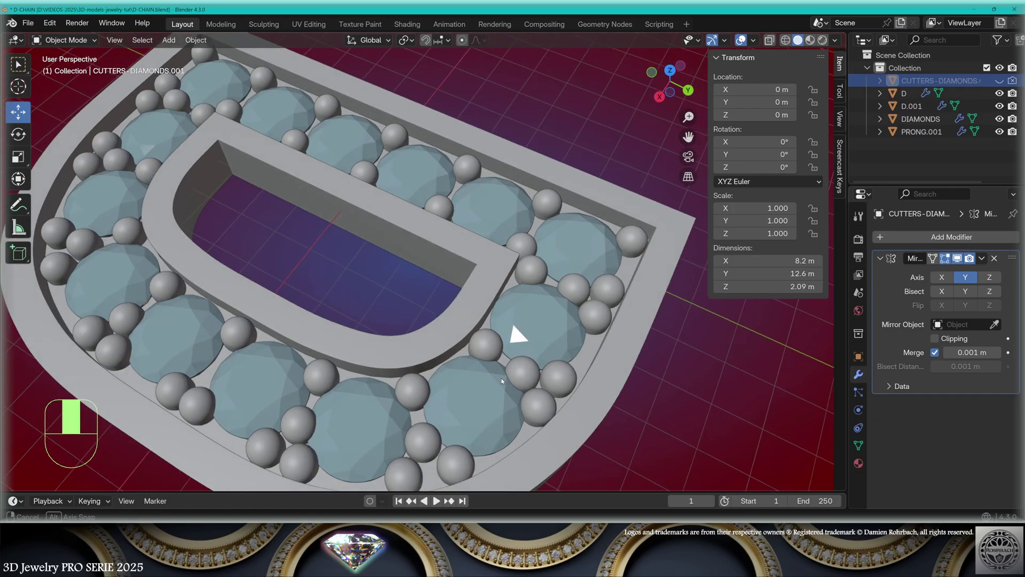
Enlarge all prongs of PRONG.001 slightly, scaling each one around its own centre with the Individual Origins pivot.
{"action": "middle_click_drag", "start_coordinate": [500, 377], "coordinate": [390, 202]}
{"action": "scroll", "coordinate": [390, 202], "scroll_direction": "down", "scroll_amount": 1}
{"action": "left_click", "coordinate": [390, 202]}
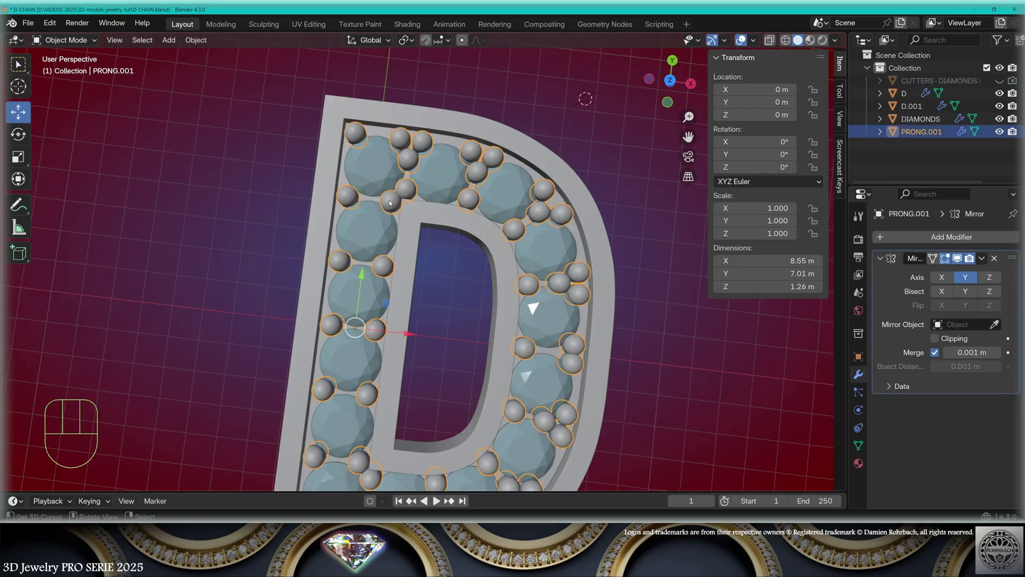
{"action": "key", "text": "Tab"}
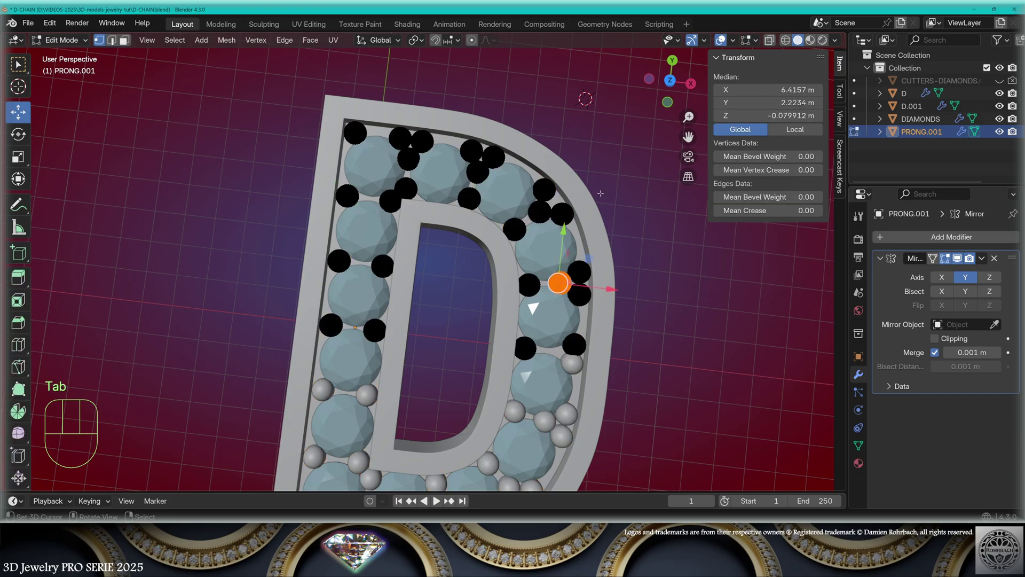
{"action": "key", "text": "a"}
{"action": "left_click", "coordinate": [416, 40]}
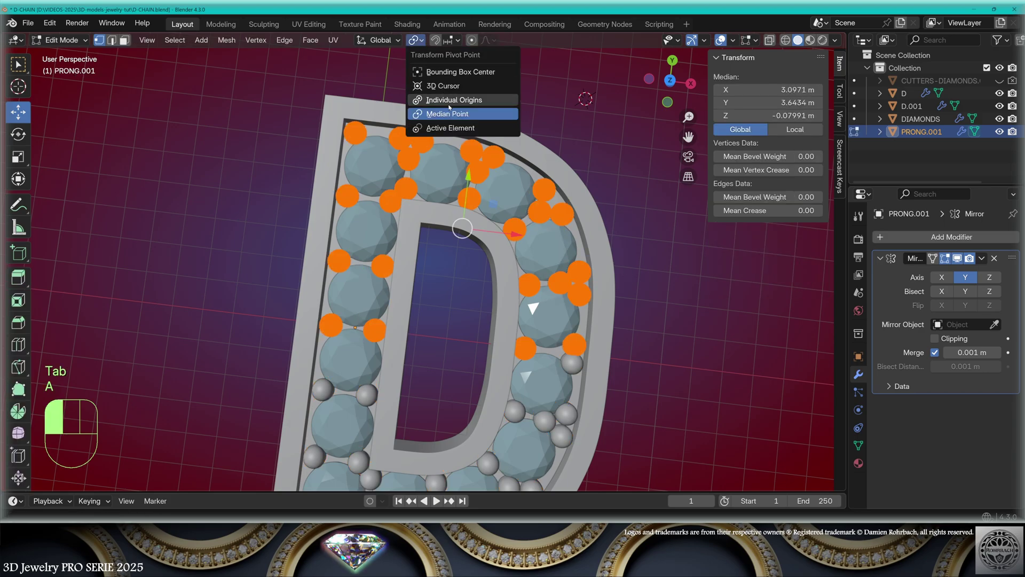
{"action": "left_click", "coordinate": [450, 100]}
{"action": "scroll", "coordinate": [508, 234], "scroll_direction": "up", "scroll_amount": 3}
{"action": "middle_click_drag", "start_coordinate": [508, 235], "coordinate": [480, 206], "text": "shift"}
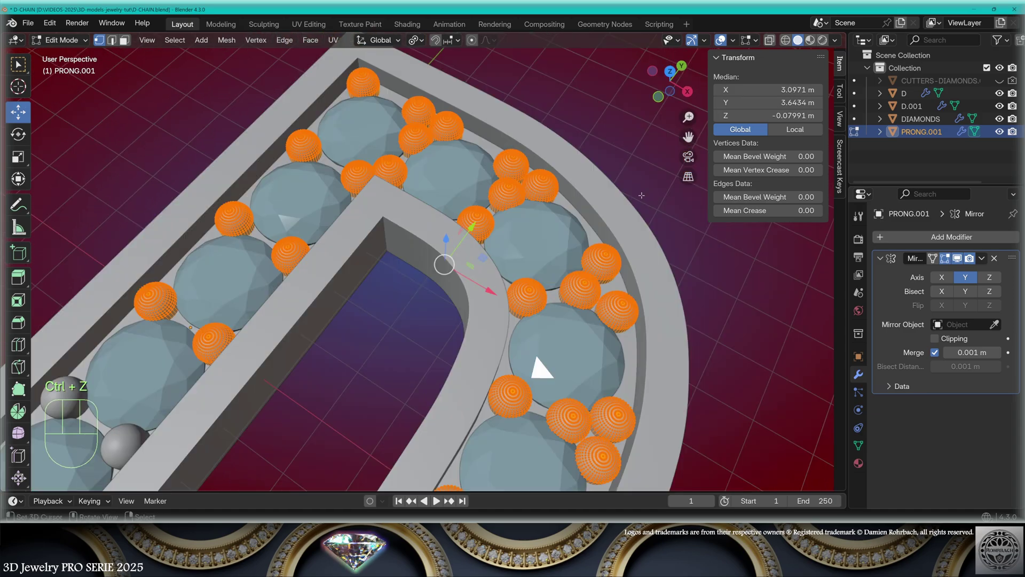
{"action": "key", "text": "ctrl+z"}
{"action": "key", "text": "s"}
{"action": "key", "text": "Tab"}
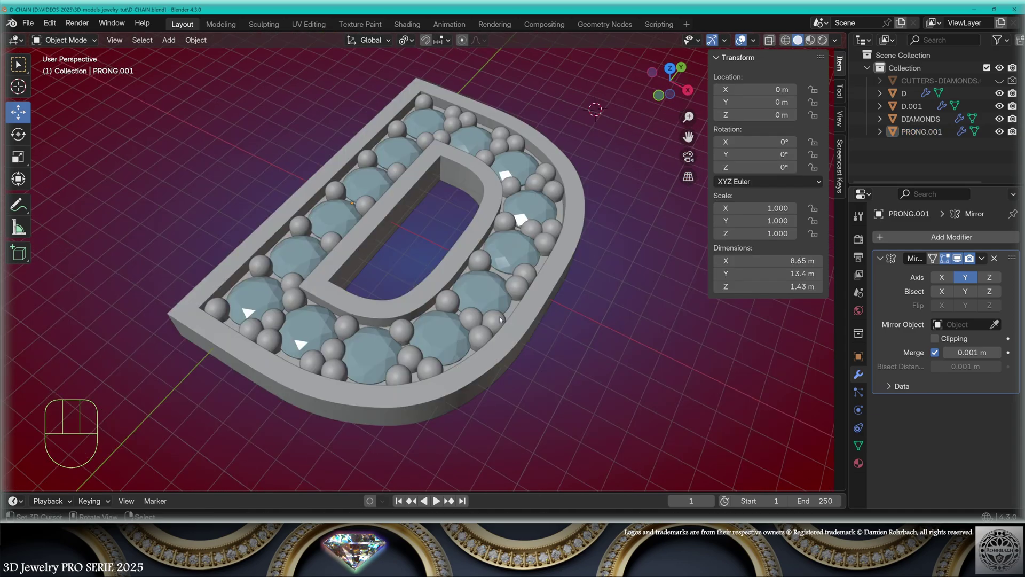
Add a mesh circle with an adjusted vertex count, centred at the world origin.
{"action": "key", "text": "KP_1"}
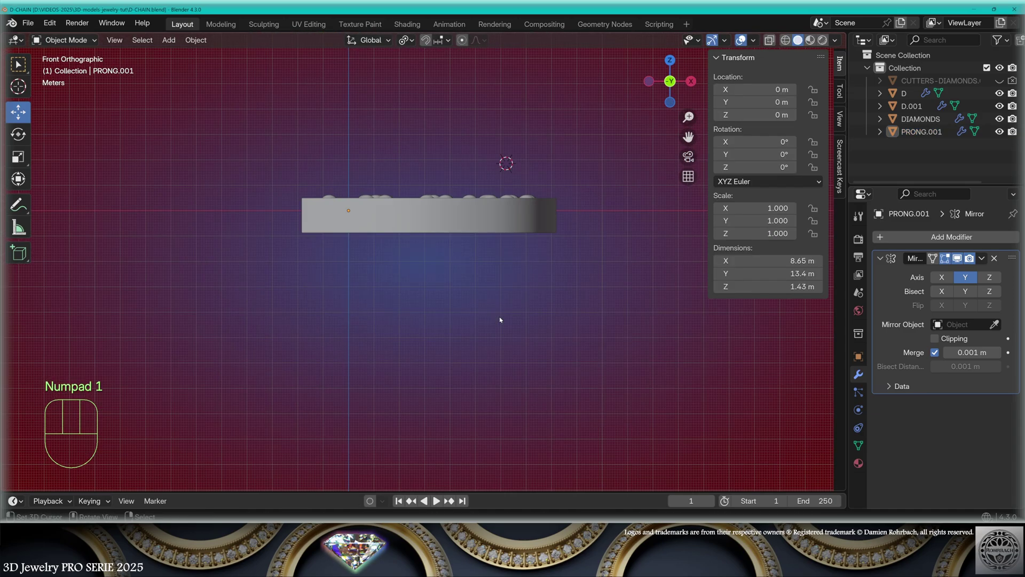
{"action": "left_click", "coordinate": [170, 40]}
{"action": "mouse_move", "coordinate": [184, 54]}
{"action": "left_click", "coordinate": [294, 80]}
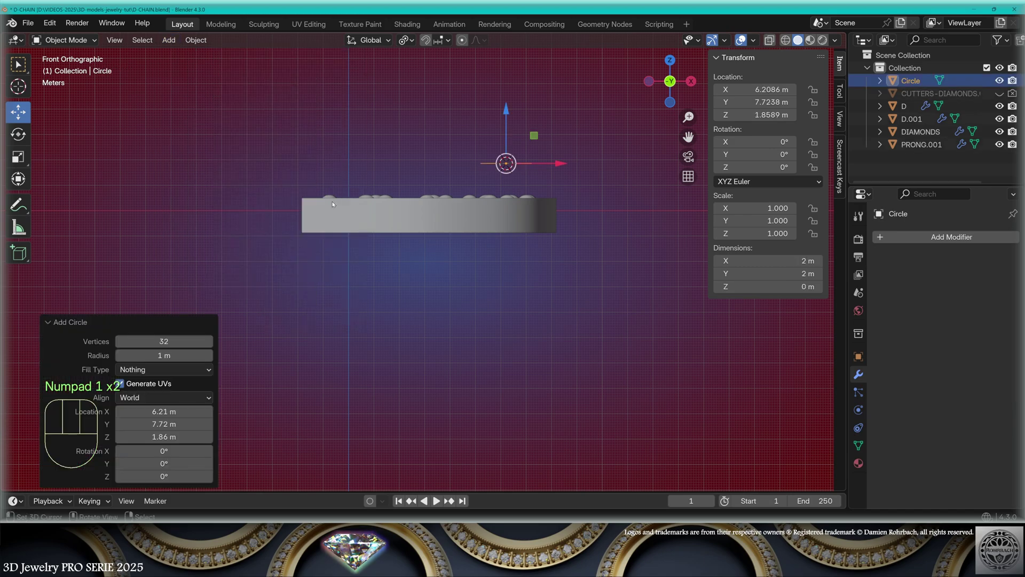
{"action": "left_click", "coordinate": [134, 342]}
{"action": "type", "text": "3"}
{"action": "left_click", "coordinate": [289, 331]}
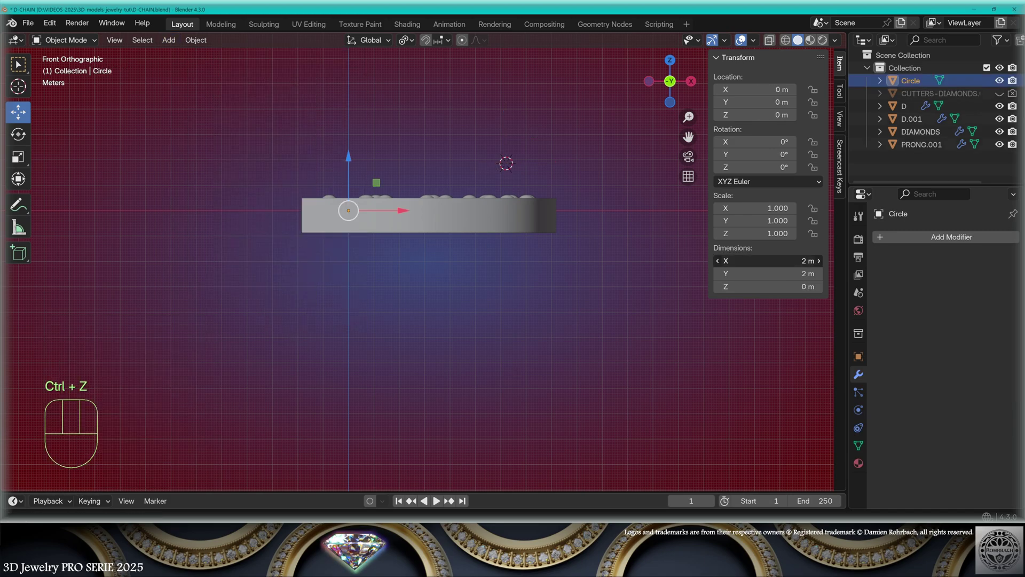
Set the circle's dimensions to 70 m in X and 55 m in Y.
{"action": "left_click", "coordinate": [760, 261]}
{"action": "type", "text": "70"}
{"action": "key", "text": "Return"}
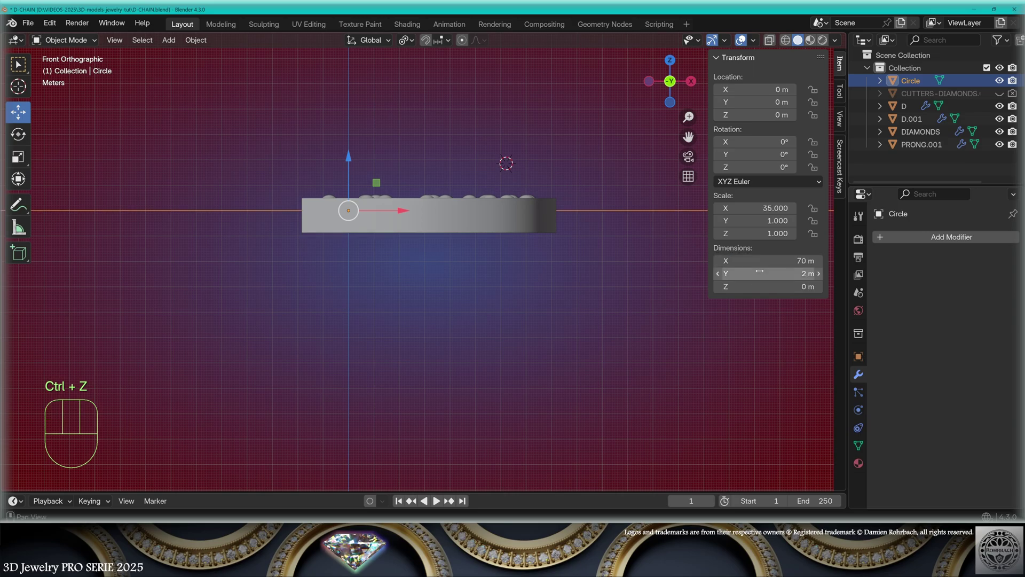
{"action": "left_click", "coordinate": [760, 273]}
{"action": "type", "text": "55"}
{"action": "left_click", "coordinate": [709, 321]}
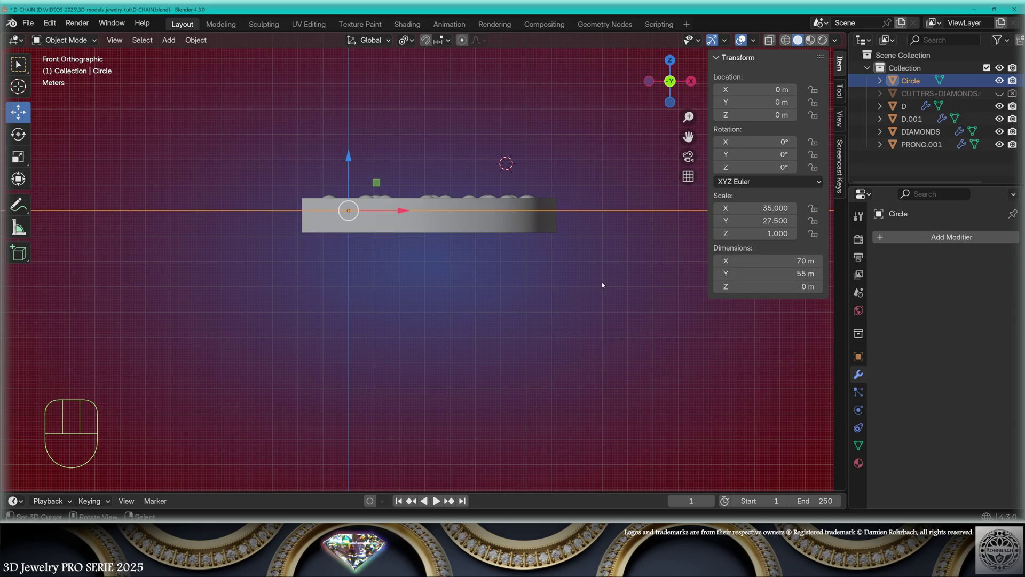
Move all pendant parts, from the cutters to the prongs, up about 29.5 m in Z just above the top of the oval guide.
{"action": "scroll", "coordinate": [446, 313], "scroll_direction": "down", "scroll_amount": 8}
{"action": "left_click", "coordinate": [914, 143]}
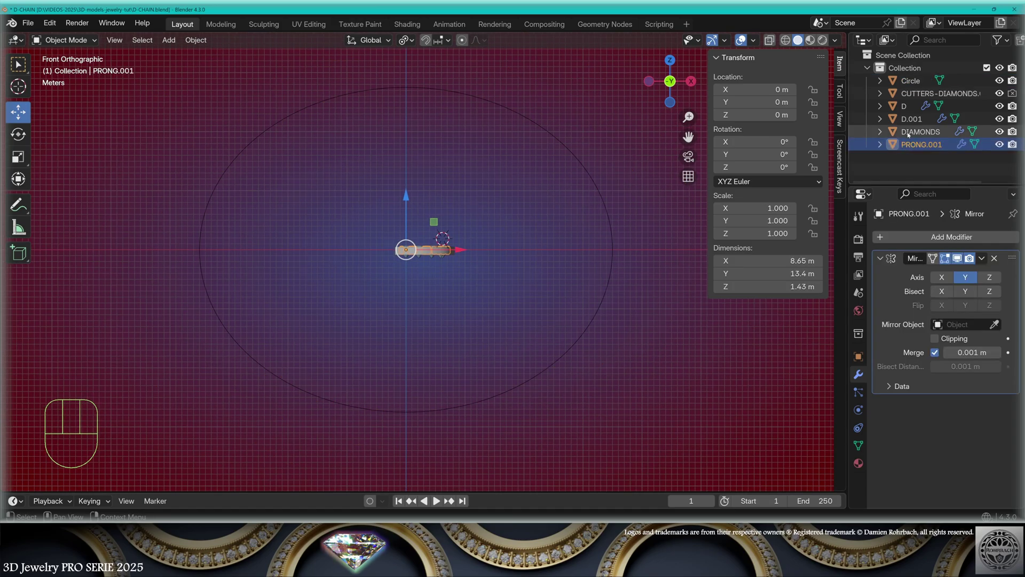
{"action": "left_click", "coordinate": [939, 94], "text": "shift"}
{"action": "middle_click_drag", "start_coordinate": [475, 283], "coordinate": [482, 371], "text": "shift"}
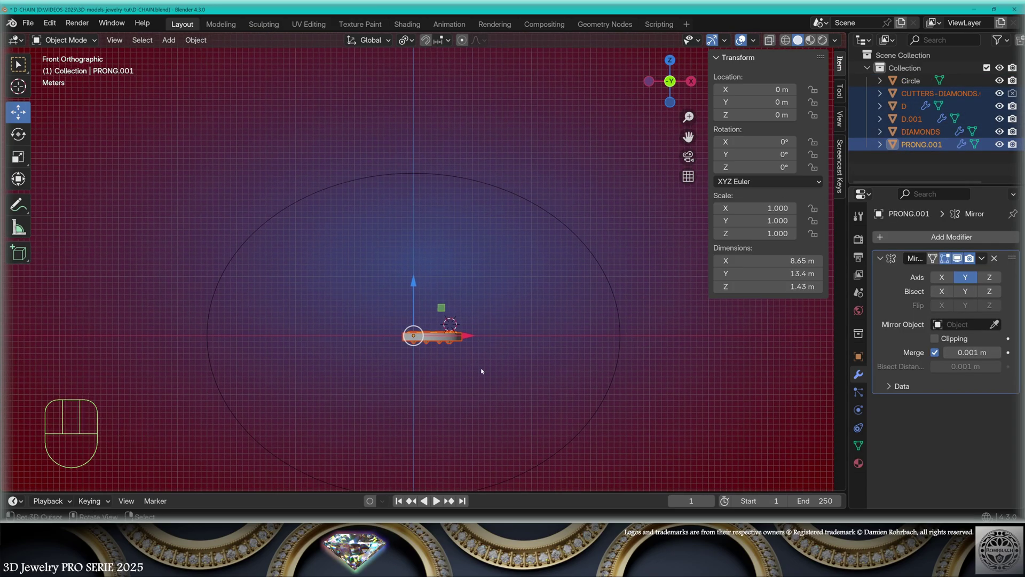
{"action": "key", "text": "g"}
{"action": "key", "text": "z"}
{"action": "left_click", "coordinate": [475, 202]}
{"action": "scroll", "coordinate": [427, 176], "scroll_direction": "up", "scroll_amount": 10}
{"action": "middle_click_drag", "start_coordinate": [415, 123], "coordinate": [459, 258], "text": "shift"}
{"action": "scroll", "coordinate": [459, 258], "scroll_direction": "up", "scroll_amount": 3}
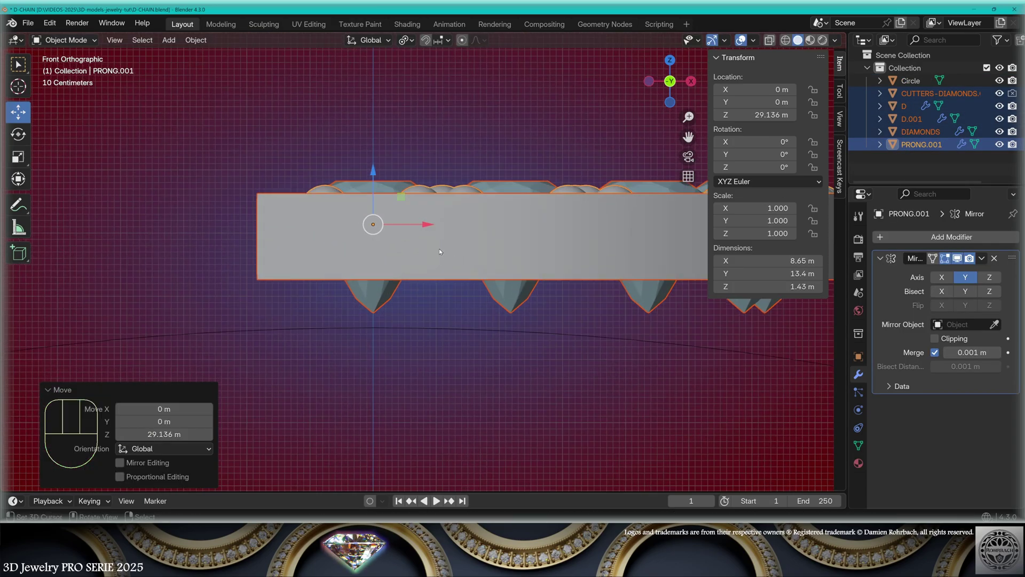
{"action": "key", "text": "g"}
{"action": "key", "text": "z"}
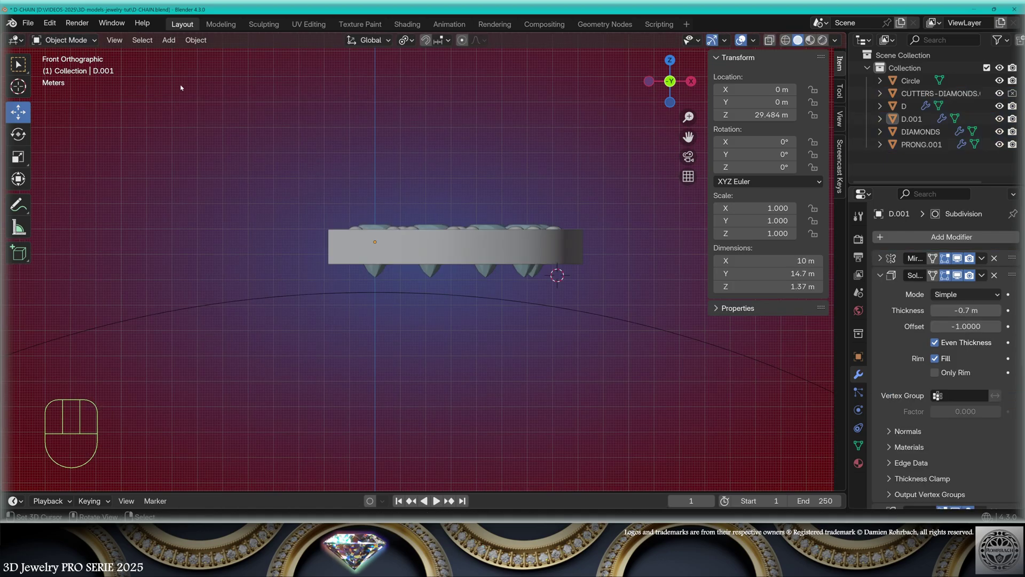
Add a torus about 3.8 m across near the pendant's upper curve, with 50 major segments and 25 minor segments.
{"action": "left_click", "coordinate": [169, 40]}
{"action": "mouse_move", "coordinate": [206, 55]}
{"action": "left_click", "coordinate": [293, 143]}
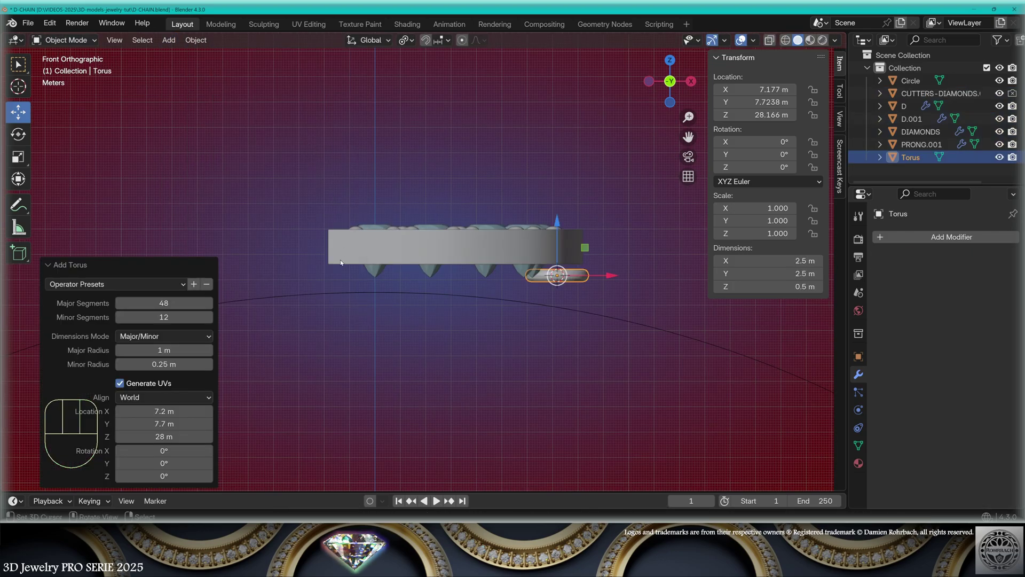
{"action": "left_click", "coordinate": [164, 303]}
{"action": "type", "text": "50"}
{"action": "left_click", "coordinate": [163, 317]}
{"action": "type", "text": "25"}
{"action": "key", "text": "Return"}
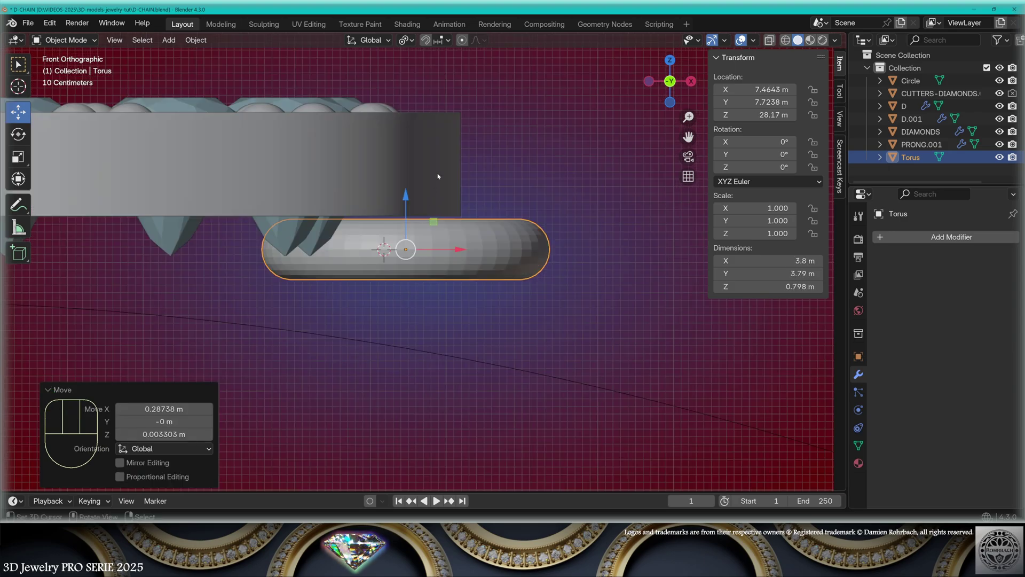
Duplicate the rim walls D.001 and place the copy about 2.27 m lower in Z.
{"action": "left_click", "coordinate": [438, 177]}
{"action": "scroll", "coordinate": [526, 204], "scroll_direction": "down", "scroll_amount": 2}
{"action": "key", "text": "shift+d"}
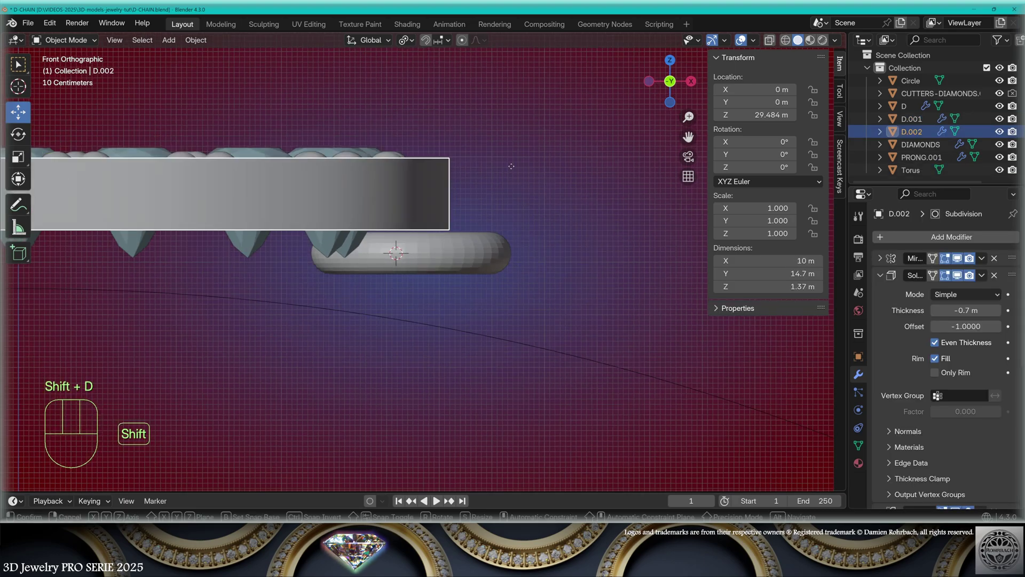
{"action": "key", "text": "z"}
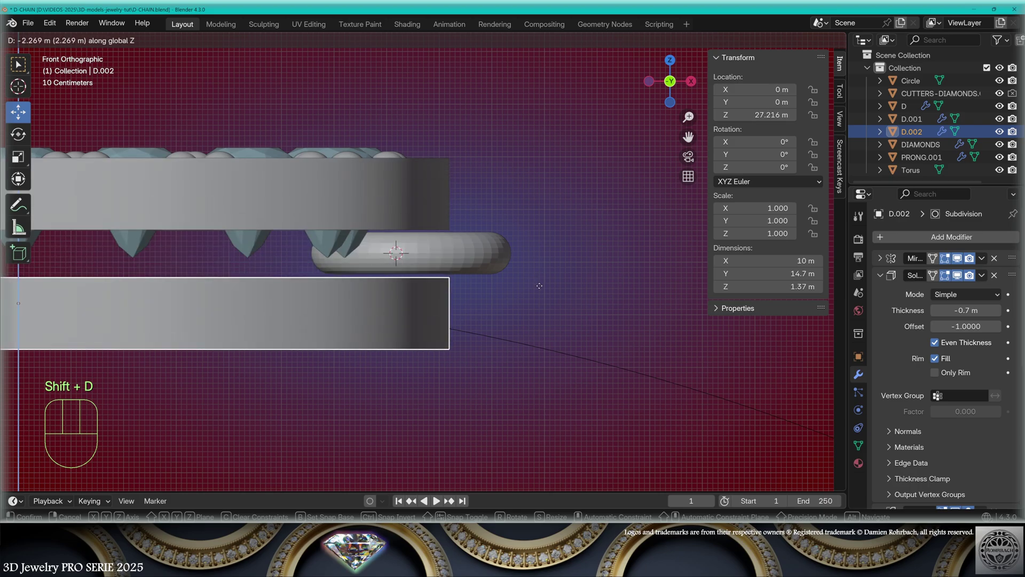
{"action": "left_click", "coordinate": [540, 286]}
Set the rim copy's Z dimension to 1 m and move it up slightly in Z.
{"action": "key", "text": "Return"}
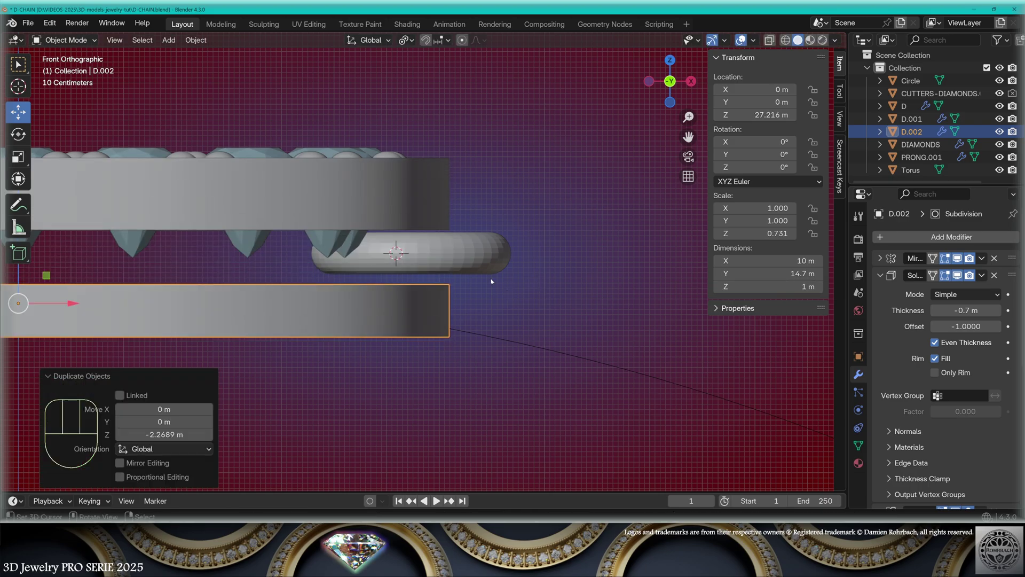
{"action": "middle_click_drag", "start_coordinate": [204, 272], "coordinate": [322, 274], "text": "shift"}
{"action": "left_click_drag", "start_coordinate": [136, 253], "coordinate": [136, 245]}
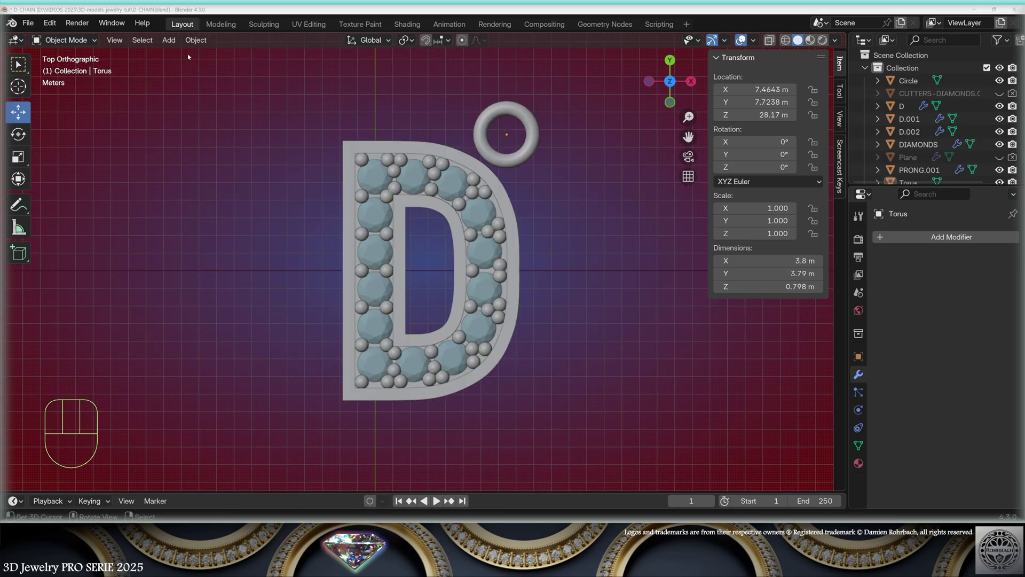
Add a plane 0.7 m by 0.7 m and move it below the lower edge of the letter D.
{"action": "left_click", "coordinate": [169, 39]}
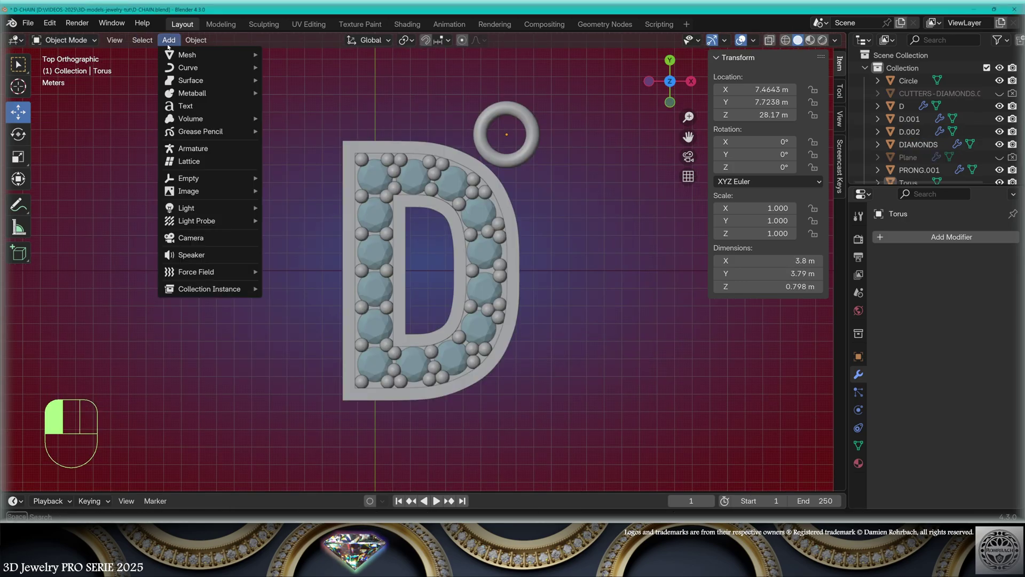
{"action": "mouse_move", "coordinate": [192, 54]}
{"action": "left_click", "coordinate": [291, 55]}
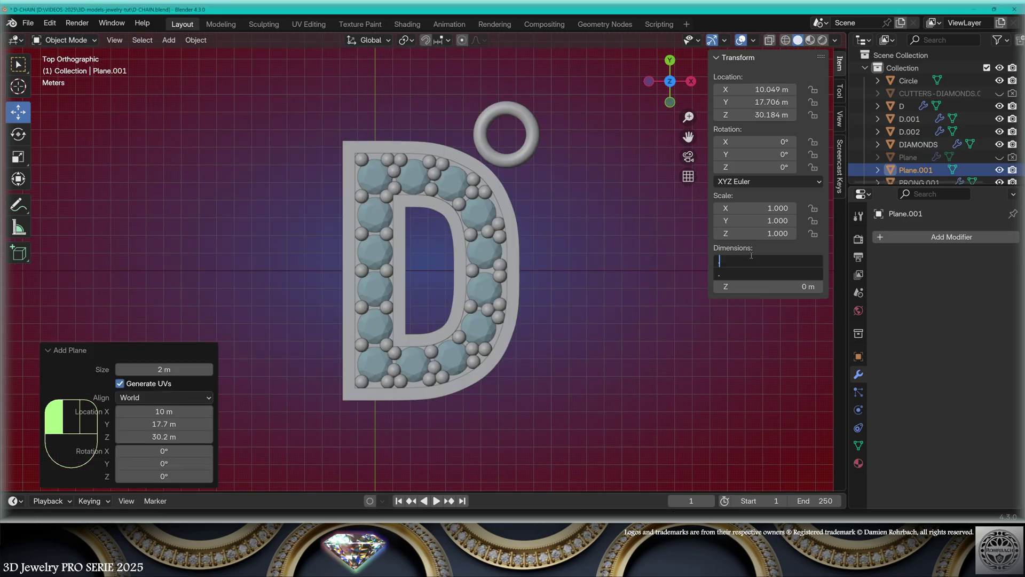
{"action": "scroll", "coordinate": [528, 276], "scroll_direction": "down", "scroll_amount": 5}
{"action": "key", "text": "g"}
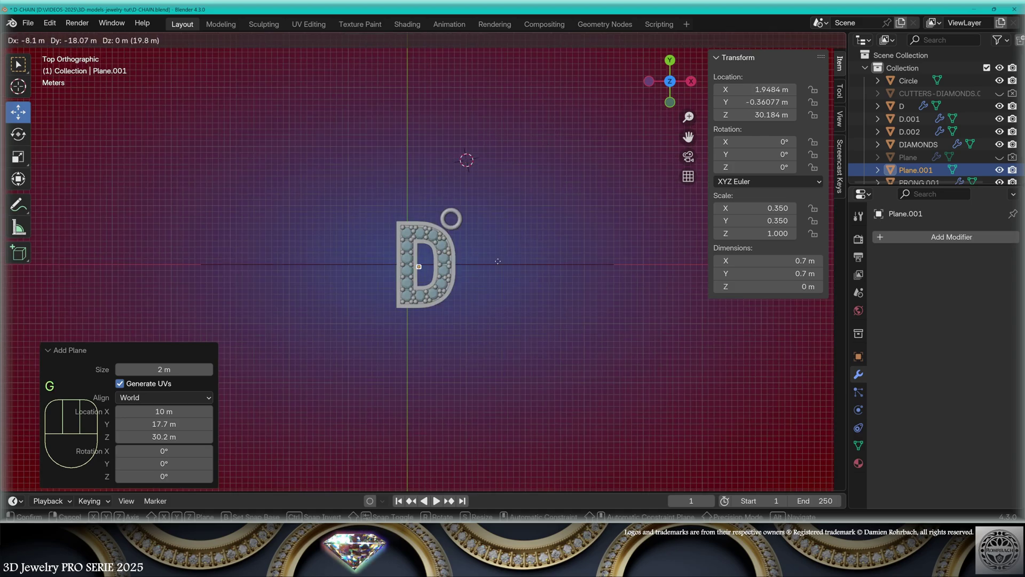
{"action": "left_click", "coordinate": [441, 344]}
{"action": "scroll", "coordinate": [404, 399], "scroll_direction": "up", "scroll_amount": 4}
Stretch the plane's mesh along X into a long thin strip and rotate it by 45°.
{"action": "key", "text": "Tab"}
{"action": "key", "text": "s"}
{"action": "key", "text": "x"}
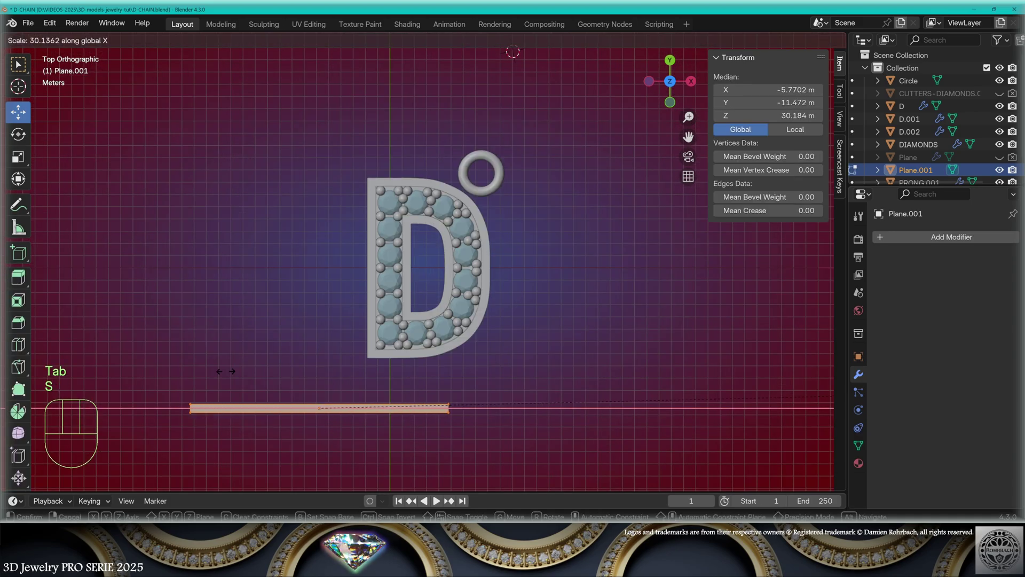
{"action": "left_click", "coordinate": [534, 373]}
{"action": "key", "text": "r"}
{"action": "left_click", "coordinate": [490, 189]}
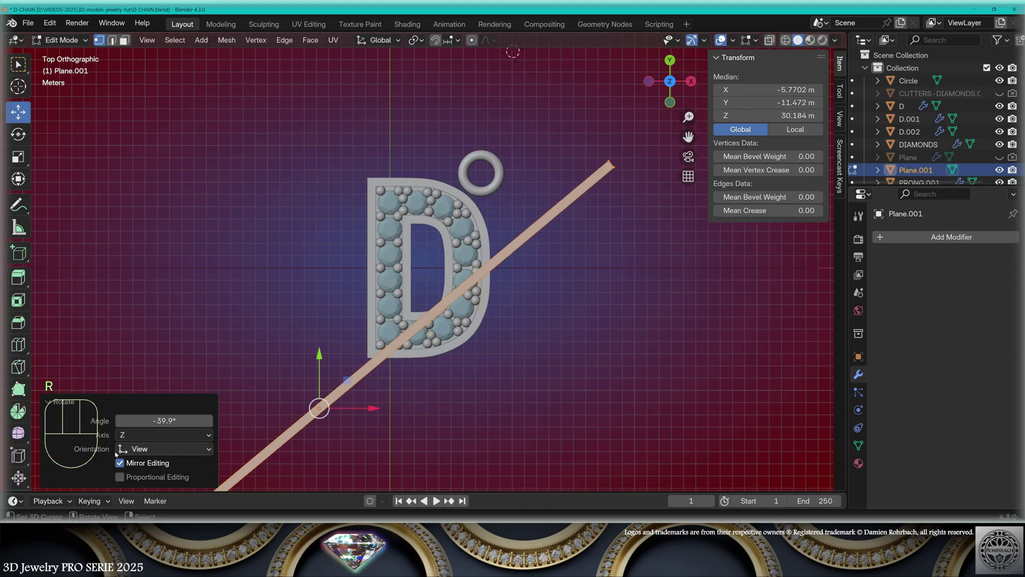
{"action": "left_click", "coordinate": [164, 420]}
{"action": "type", "text": "45"}
{"action": "key", "text": "Return"}
Add an Array modifier to the long diagonal strip and set its relative X offset factor to 0.
{"action": "scroll", "coordinate": [420, 261], "scroll_direction": "down", "scroll_amount": 2}
{"action": "key", "text": "Tab"}
{"action": "left_click", "coordinate": [951, 236]}
{"action": "mouse_move", "coordinate": [865, 234]}
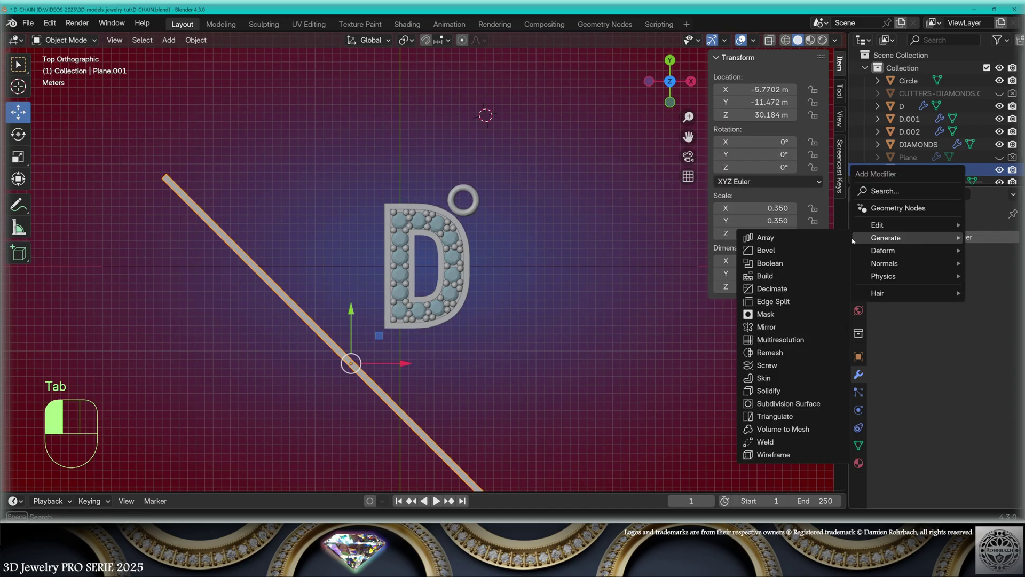
{"action": "left_click", "coordinate": [764, 299]}
{"action": "left_click", "coordinate": [956, 332]}
{"action": "type", "text": "0"}
{"action": "key", "text": "Return"}
Set the strip array's relative Y offset factor to 0.05 and its count to 27.
{"action": "left_click", "coordinate": [961, 345]}
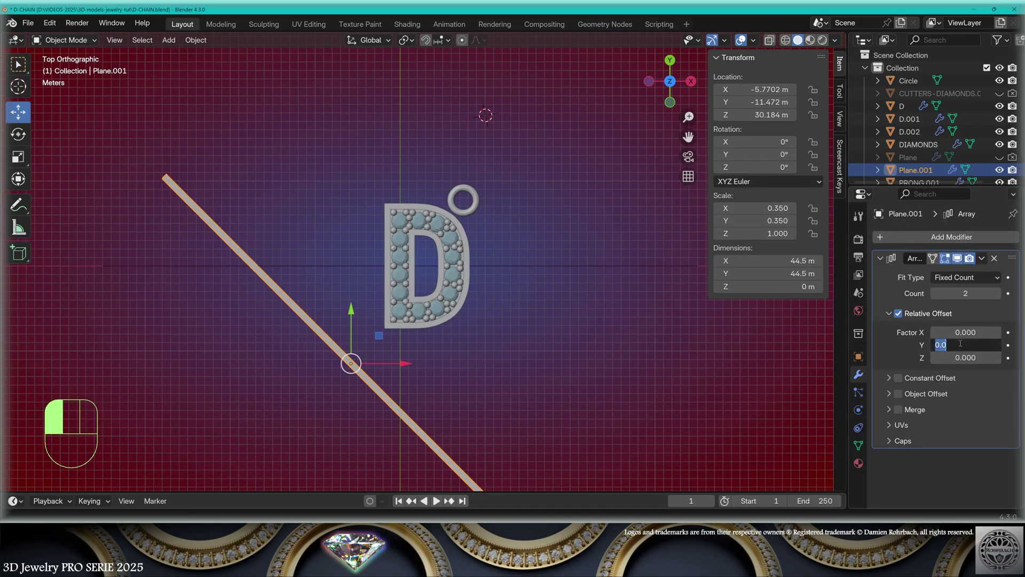
{"action": "type", "text": "1"}
{"action": "key", "text": "Return"}
{"action": "left_click", "coordinate": [971, 345]}
{"action": "type", "text": ".1"}
{"action": "left_click", "coordinate": [968, 346]}
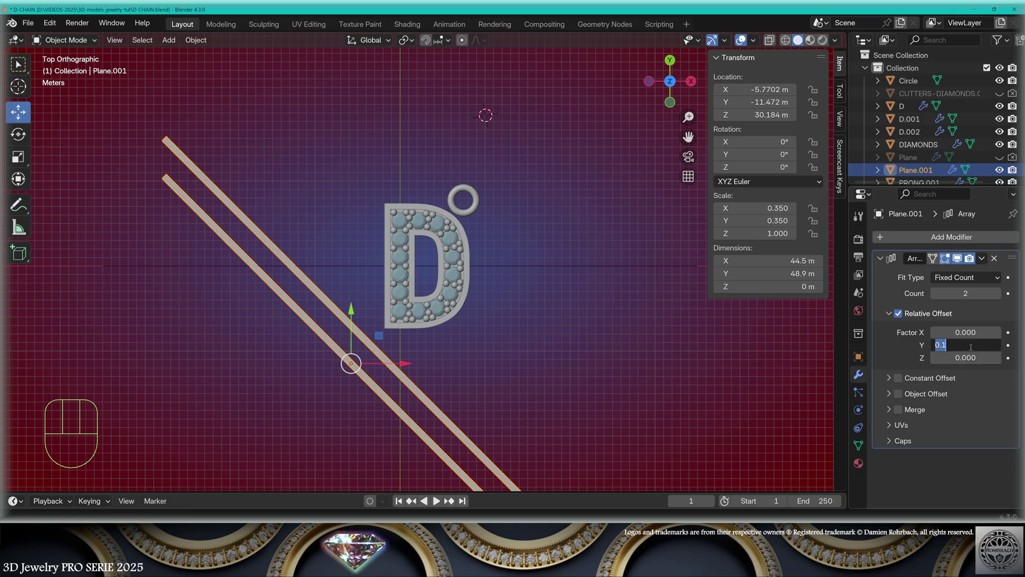
{"action": "key", "text": "Return"}
{"action": "left_click_drag", "start_coordinate": [965, 294], "coordinate": [999, 293]}
Move the strip array over the letter D and extrude the strip's face about 11.1 m.
{"action": "key", "text": "g"}
{"action": "left_click", "coordinate": [481, 416]}
{"action": "middle_click_drag", "start_coordinate": [481, 416], "coordinate": [497, 326]}
{"action": "key", "text": "Tab"}
{"action": "key", "text": "e"}
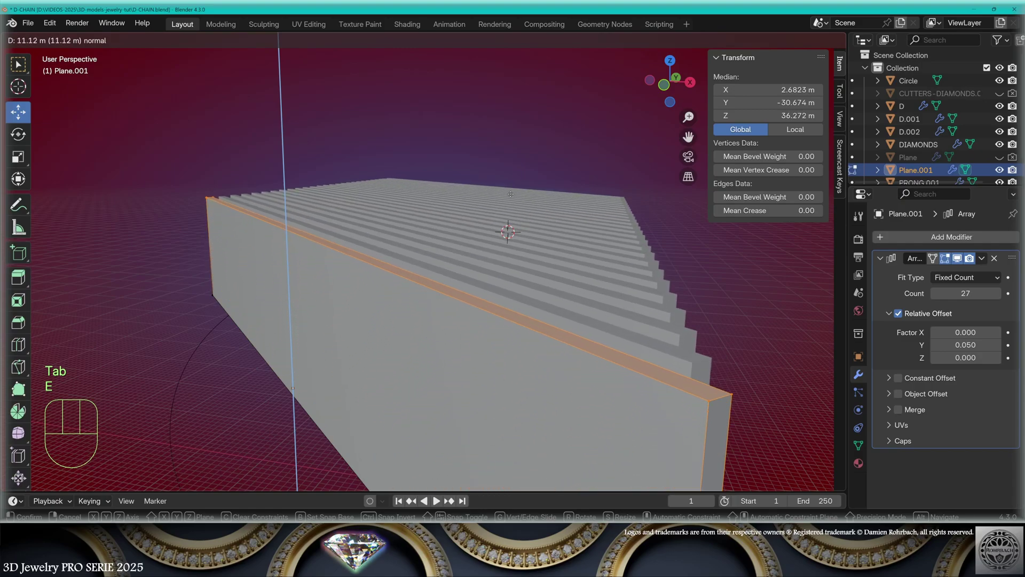
{"action": "left_click", "coordinate": [510, 194]}
Duplicate the strip array in place and flip the copy along X with a scale of -1.
{"action": "key", "text": "shift+d"}
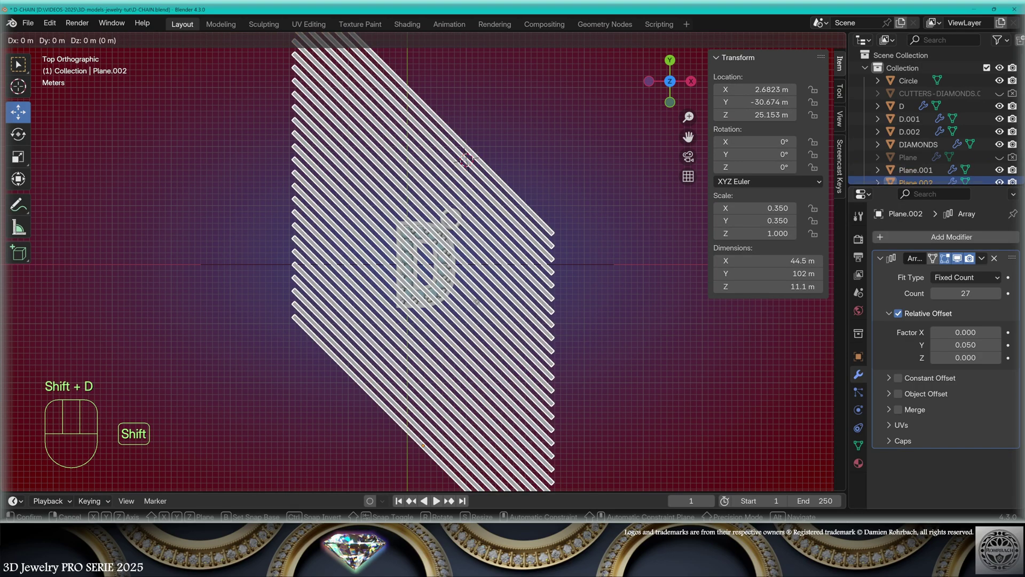
{"action": "right_click", "coordinate": [479, 304]}
{"action": "type", "text": "sx"}
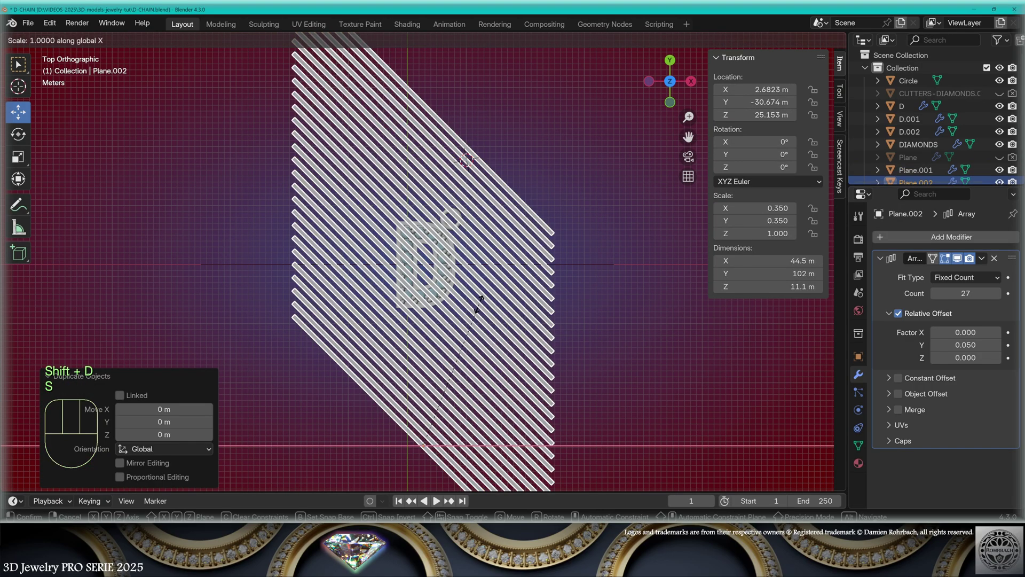
{"action": "type", "text": "-1"}
{"action": "key", "text": "Return"}
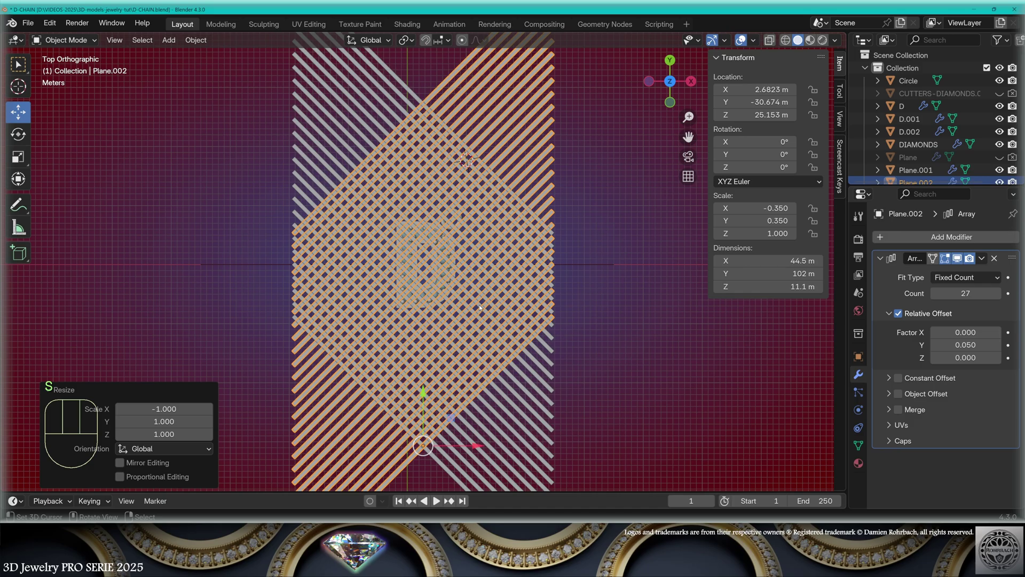
Apply the scale of the flipped strip array and raise it about 1.76 m in Z.
{"action": "key", "text": "ctrl+a"}
{"action": "left_click", "coordinate": [480, 330]}
{"action": "middle_click_drag", "start_coordinate": [549, 398], "coordinate": [519, 279]}
{"action": "left_click_drag", "start_coordinate": [320, 315], "coordinate": [321, 299]}
Correct the face normals of the flipped strips' entire mesh and save the file.
{"action": "key", "text": "Tab"}
{"action": "key", "text": "a"}
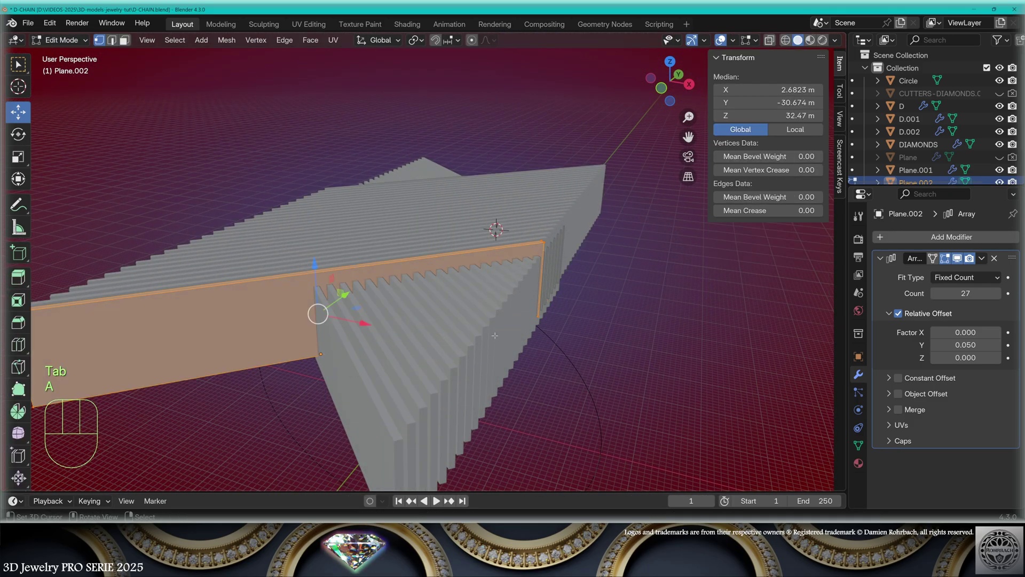
{"action": "key", "text": "alt+n"}
{"action": "left_click", "coordinate": [495, 339]}
{"action": "key", "text": "Tab"}
{"action": "middle_click_drag", "start_coordinate": [492, 360], "coordinate": [534, 321]}
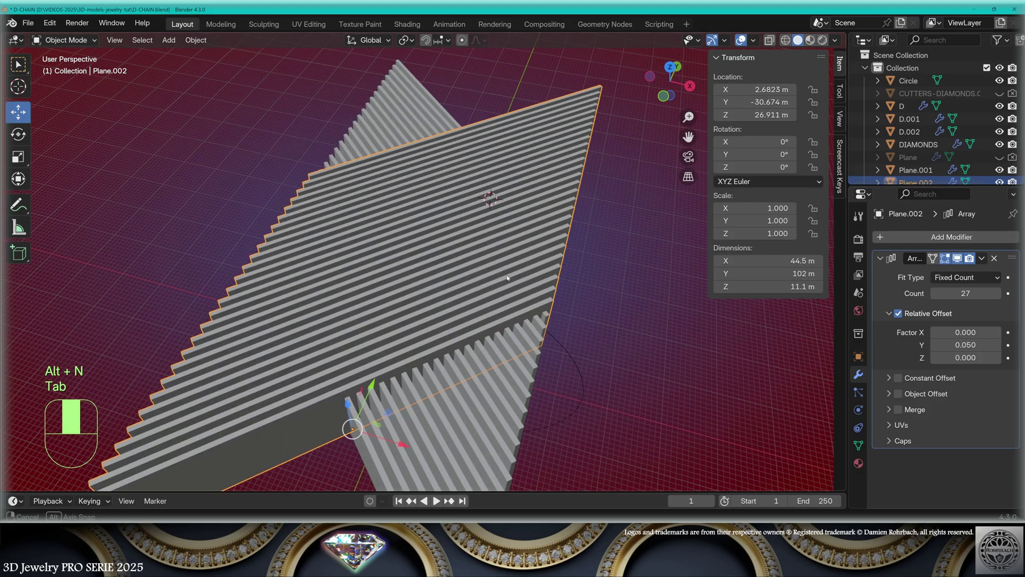
{"action": "left_click", "coordinate": [753, 40]}
{"action": "left_click", "coordinate": [675, 271]}
{"action": "key", "text": "ctrl+s"}
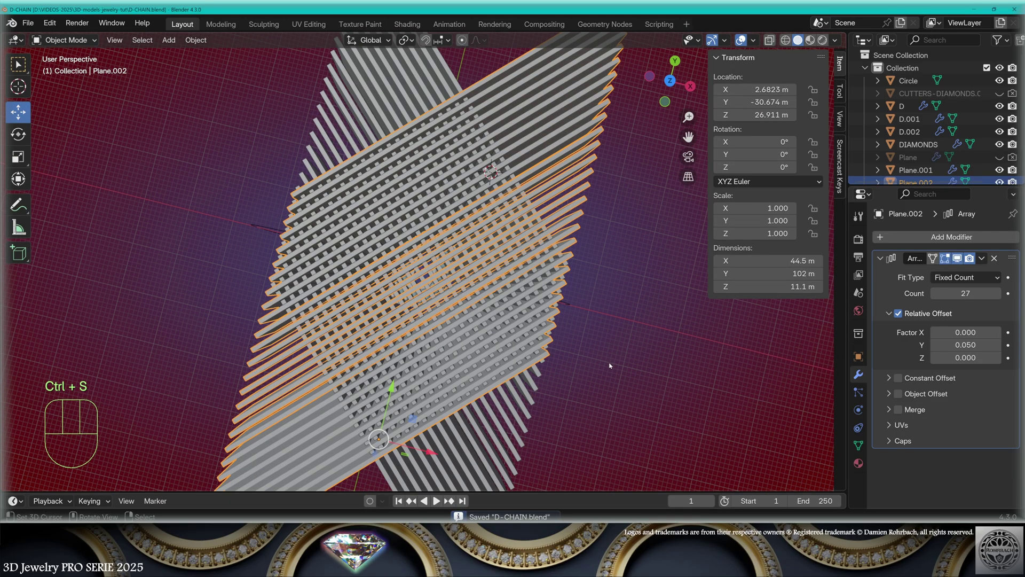
Convert both strip arrays to meshes and join them into one crossed lattice object.
{"action": "right_click", "coordinate": [526, 395]}
{"action": "key", "text": "alt+c"}
{"action": "right_click", "coordinate": [534, 243]}
{"action": "key", "text": "alt+c"}
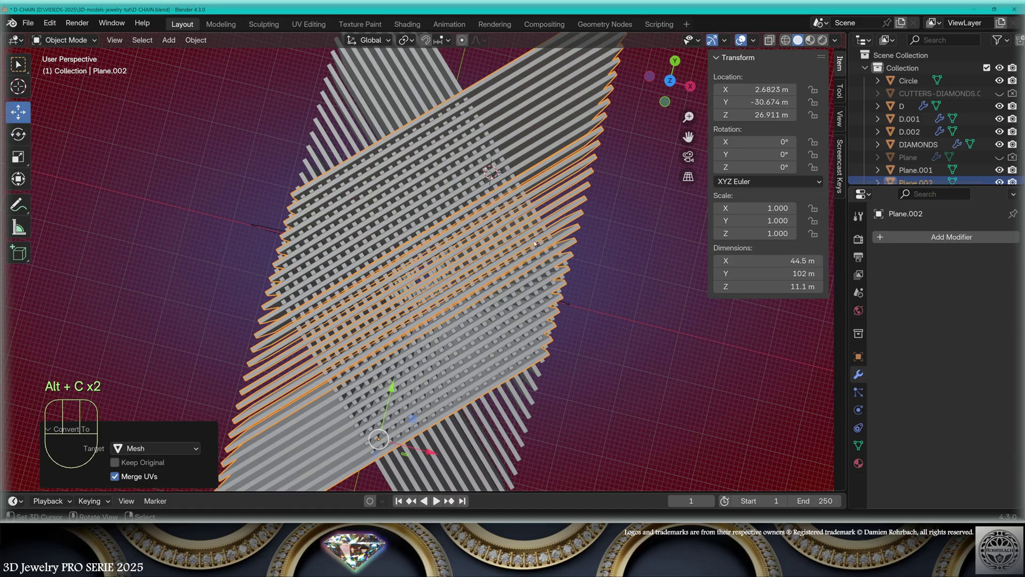
{"action": "left_click", "coordinate": [534, 243], "text": "shift"}
{"action": "key", "text": "ctrl+j"}
Rename the joined lattice as GALLERY and hide it.
{"action": "key", "text": "F2"}
{"action": "type", "text": "G"}
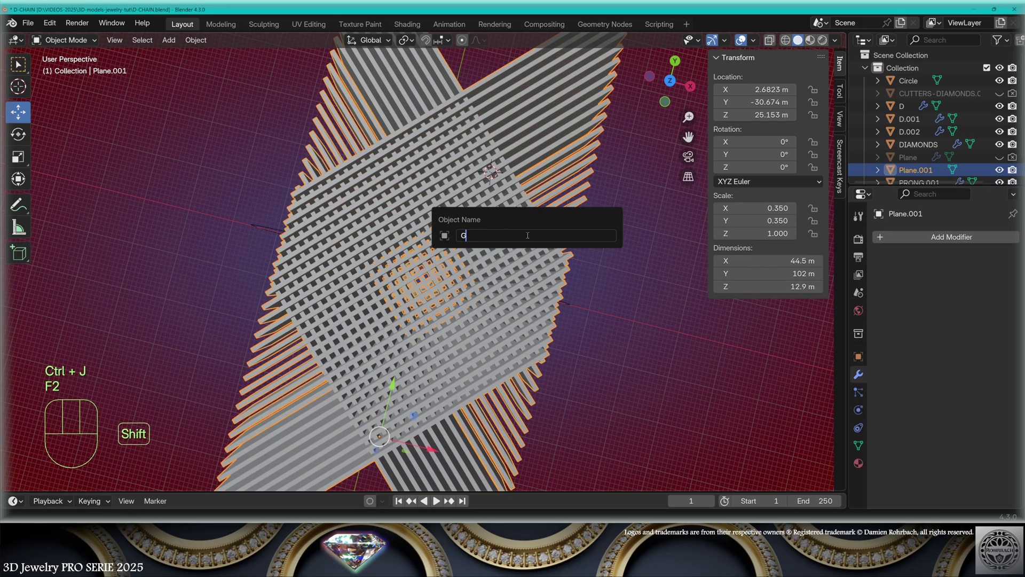
{"action": "type", "text": "ALLERY"}
{"action": "key", "text": "Return"}
{"action": "key", "text": "h"}
Duplicate the letter body D, move the copy down in Z to the lower rim and delete its Boolean modifier.
{"action": "scroll", "coordinate": [514, 383], "scroll_direction": "up", "scroll_amount": 5}
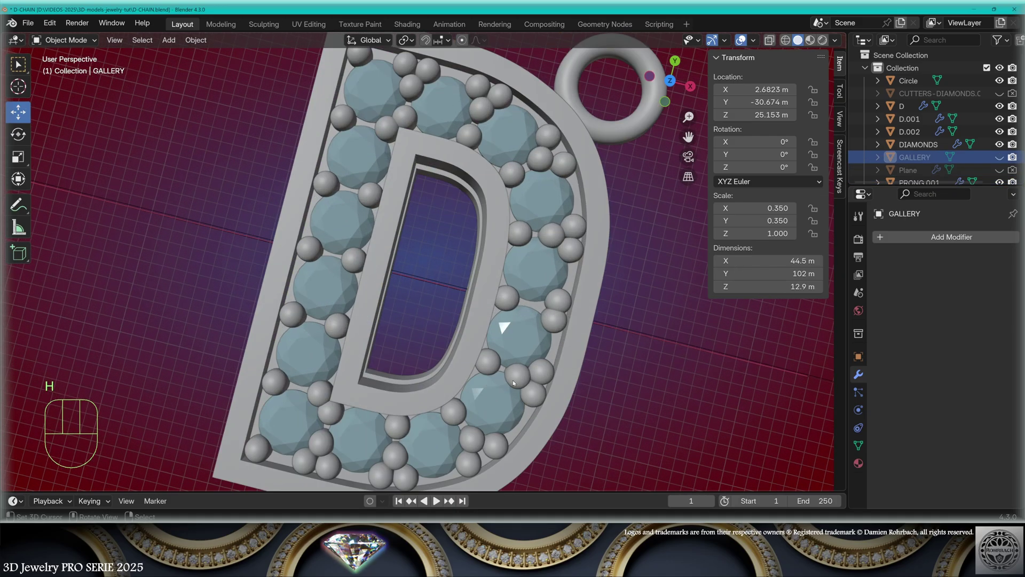
{"action": "middle_click_drag", "start_coordinate": [513, 383], "coordinate": [560, 345]}
{"action": "right_click", "coordinate": [560, 345]}
{"action": "scroll", "coordinate": [560, 347], "scroll_direction": "down", "scroll_amount": 4}
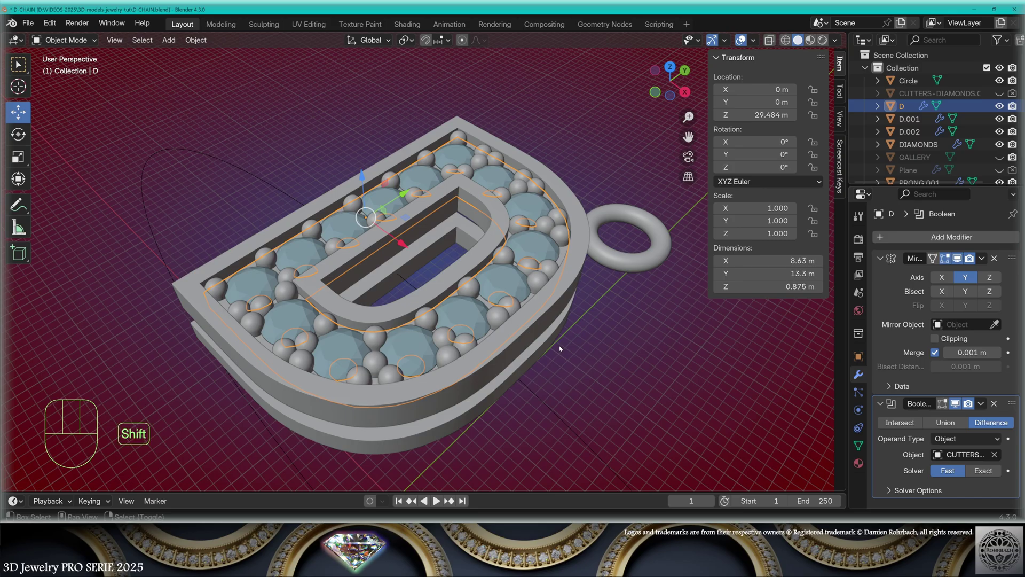
{"action": "key", "text": "shift+d"}
{"action": "key", "text": "z"}
{"action": "left_click", "coordinate": [574, 472]}
{"action": "middle_click_drag", "start_coordinate": [582, 408], "coordinate": [583, 334]}
{"action": "left_click", "coordinate": [995, 404]}
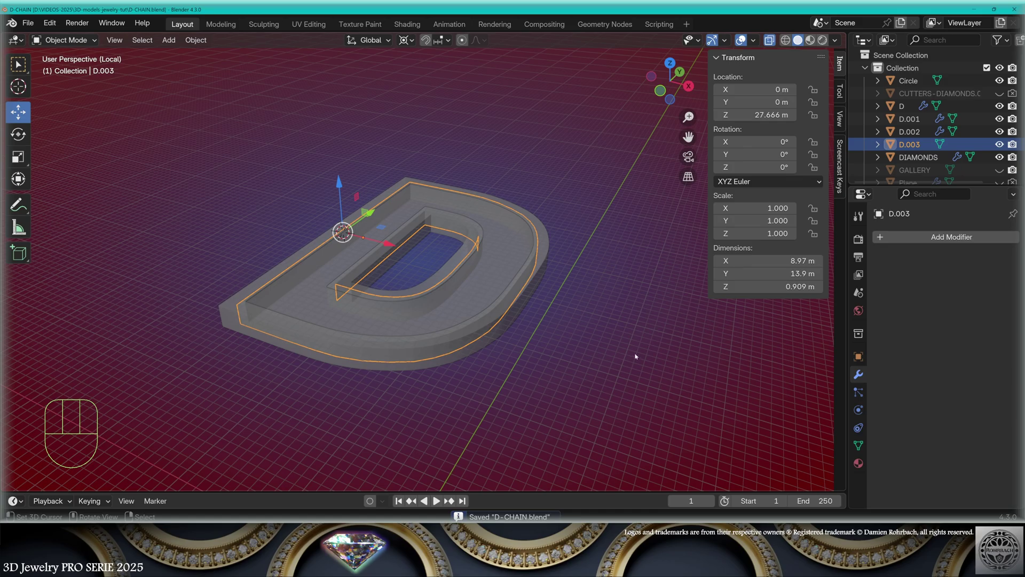
Rename the lowered letter body copy as gallery-cutter and save the file.
{"action": "key", "text": "F2"}
{"action": "type", "text": "gallery"}
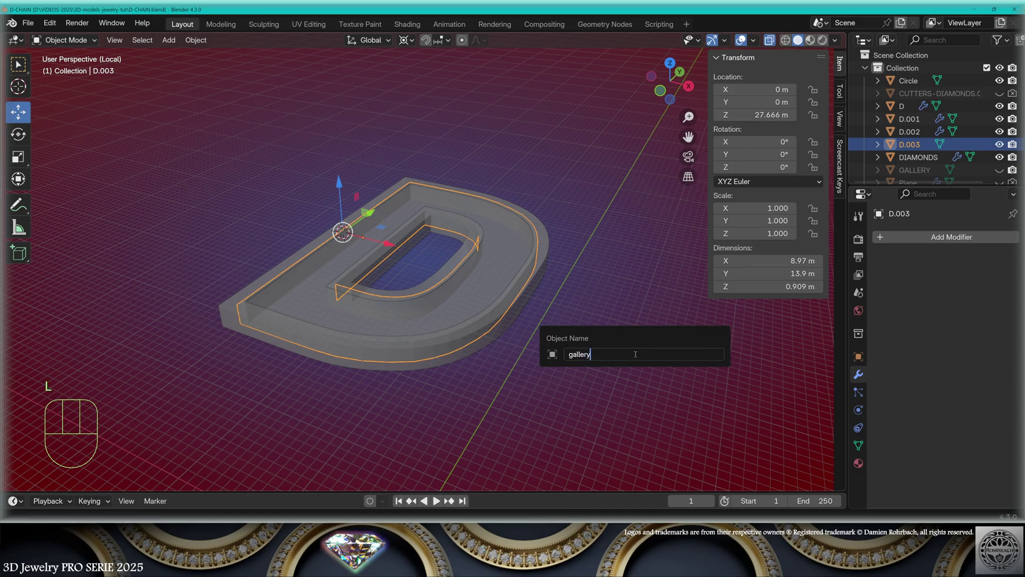
{"action": "type", "text": "-cutter"}
{"action": "key", "text": "Return"}
{"action": "key", "text": "ctrl+s"}
Hide gallery-cutter, show the GALLERY lattice and turn off the see-through display.
{"action": "scroll", "coordinate": [1000, 150], "scroll_direction": "down", "scroll_amount": 1}
{"action": "left_click", "coordinate": [999, 133]}
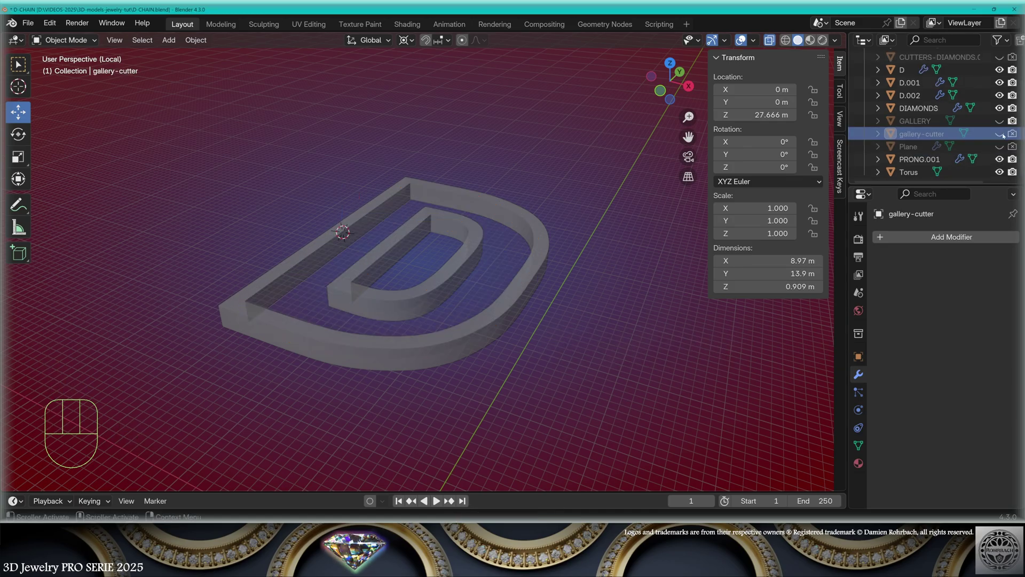
{"action": "left_click", "coordinate": [999, 121]}
{"action": "key", "text": "alt+z"}
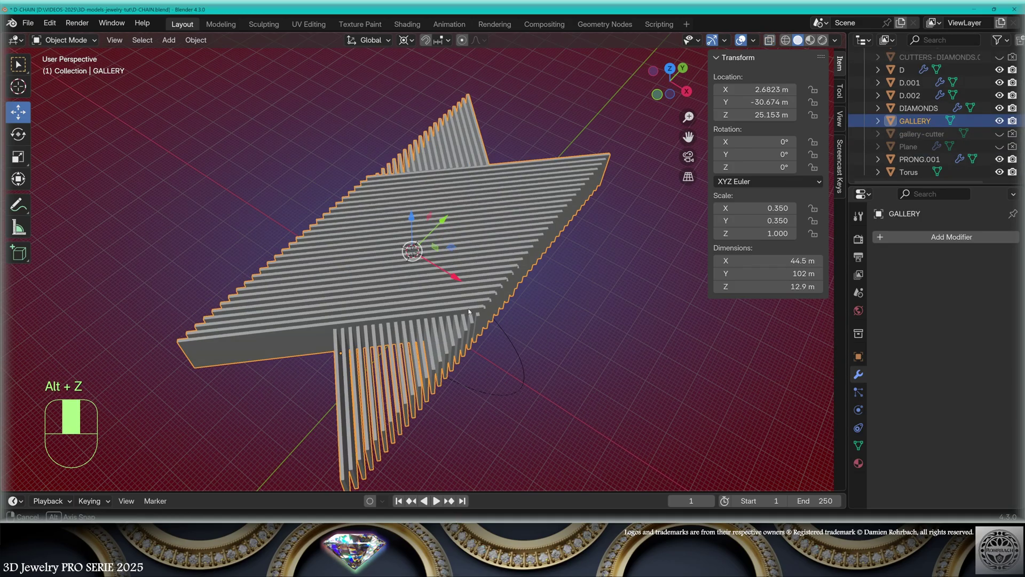
Try a Boolean Intersect modifier with the Fast solver on GALLERY, using gallery-cutter as the object.
{"action": "middle_click_drag", "start_coordinate": [526, 299], "coordinate": [526, 251]}
{"action": "left_click", "coordinate": [923, 238]}
{"action": "mouse_move", "coordinate": [924, 240]}
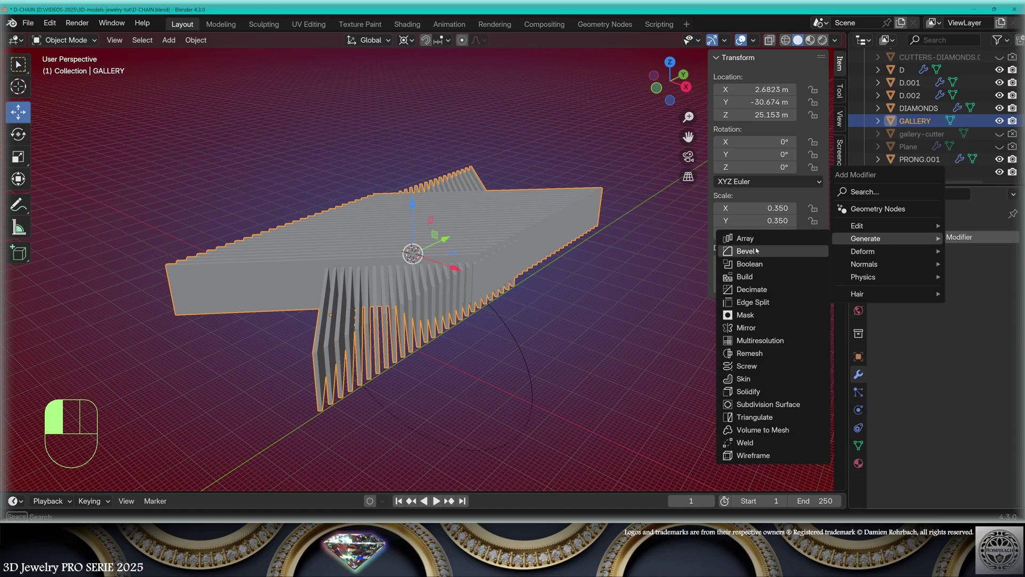
{"action": "left_click", "coordinate": [753, 266]}
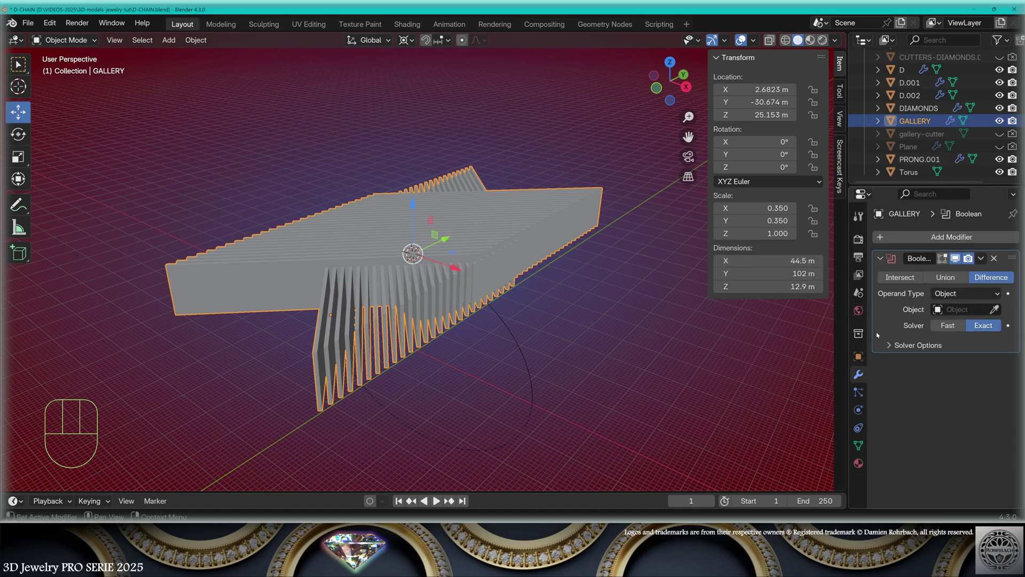
{"action": "left_click", "coordinate": [900, 278]}
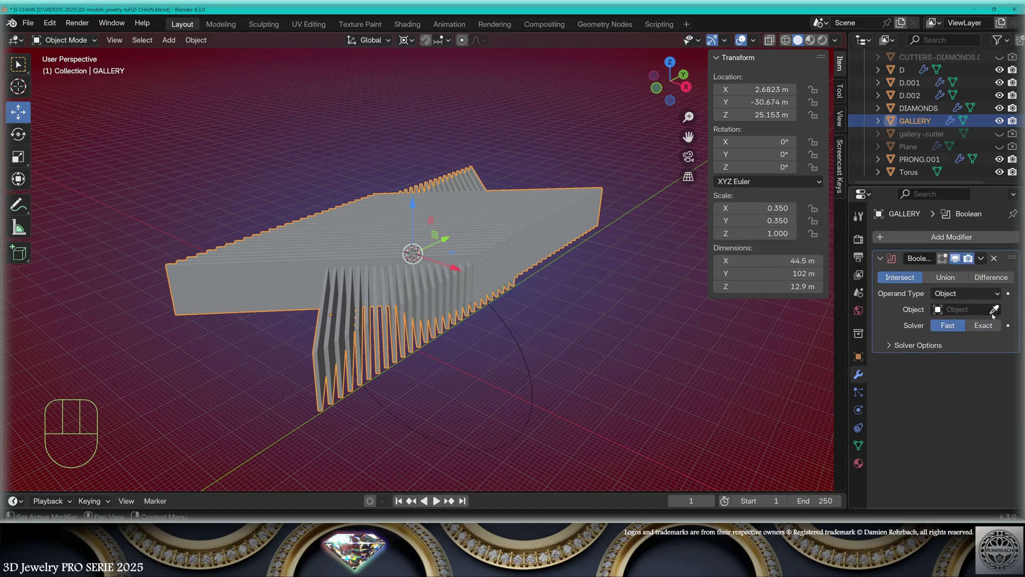
{"action": "left_click", "coordinate": [935, 134]}
{"action": "scroll", "coordinate": [481, 305], "scroll_direction": "up", "scroll_amount": 5}
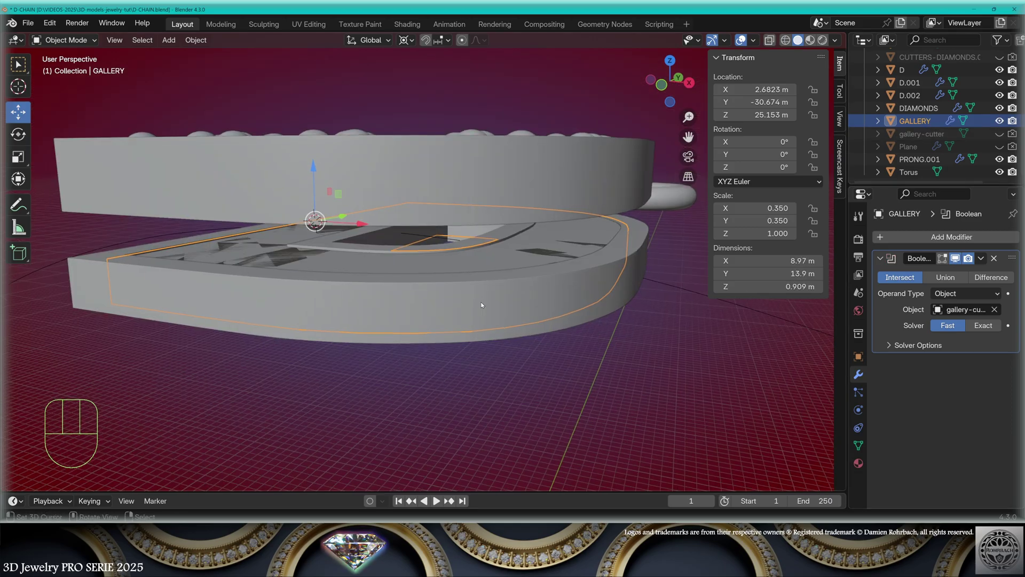
Remesh the full GALLERY lattice with a Remesh modifier and apply it.
{"action": "left_click", "coordinate": [919, 237]}
{"action": "mouse_move", "coordinate": [920, 238]}
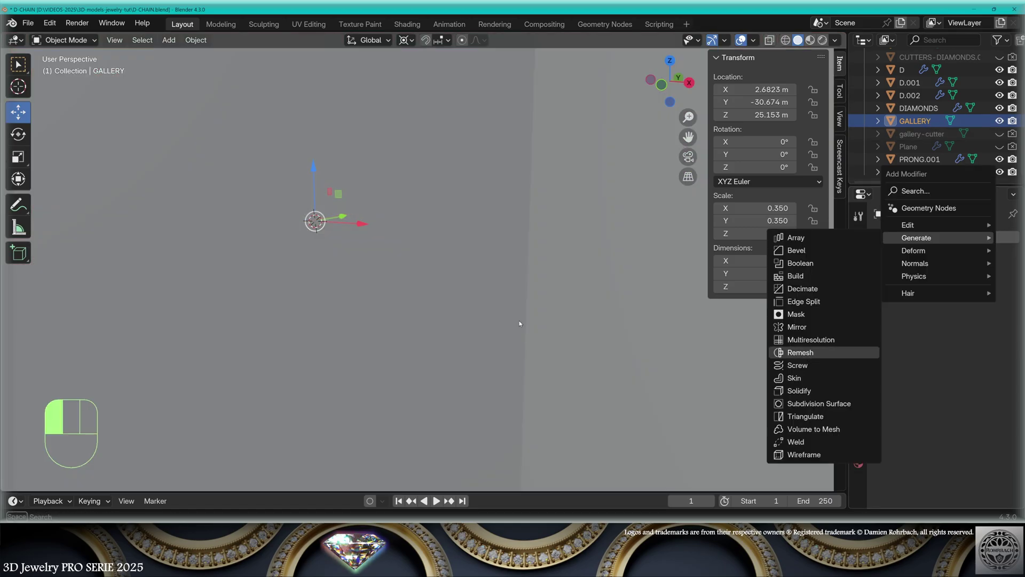
{"action": "middle_click_drag", "start_coordinate": [484, 247], "coordinate": [568, 344]}
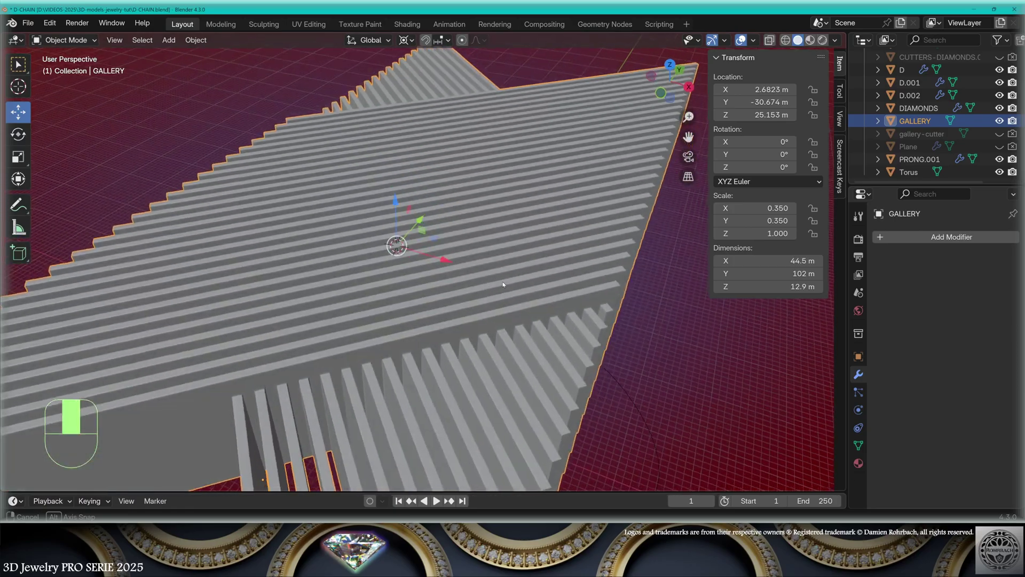
Trim GALLERY to the letter shape by applying a Fast Boolean Intersect modifier with gallery-cutter, and save the file.
{"action": "left_click", "coordinate": [920, 237]}
{"action": "mouse_move", "coordinate": [920, 236]}
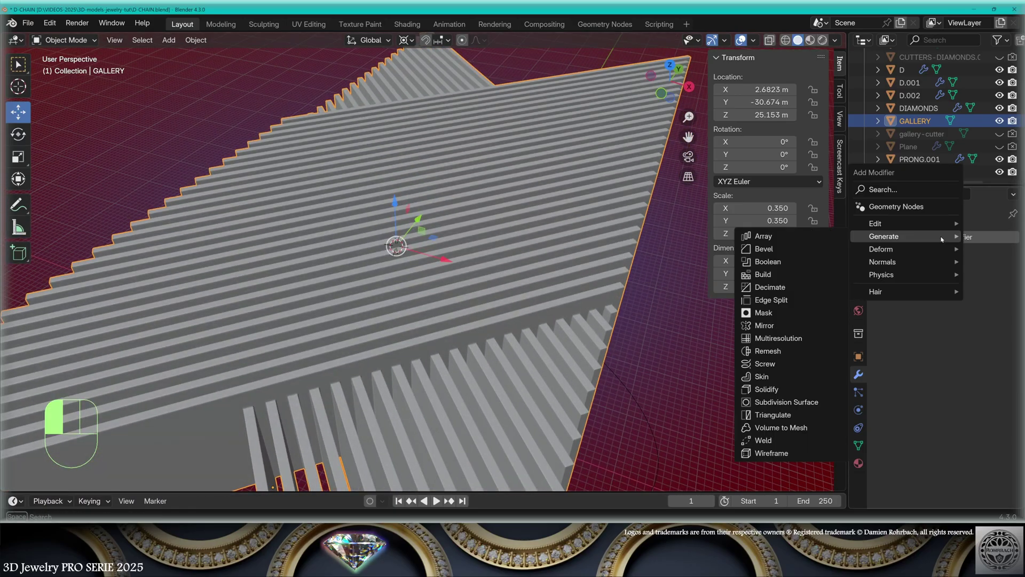
{"action": "left_click", "coordinate": [823, 262]}
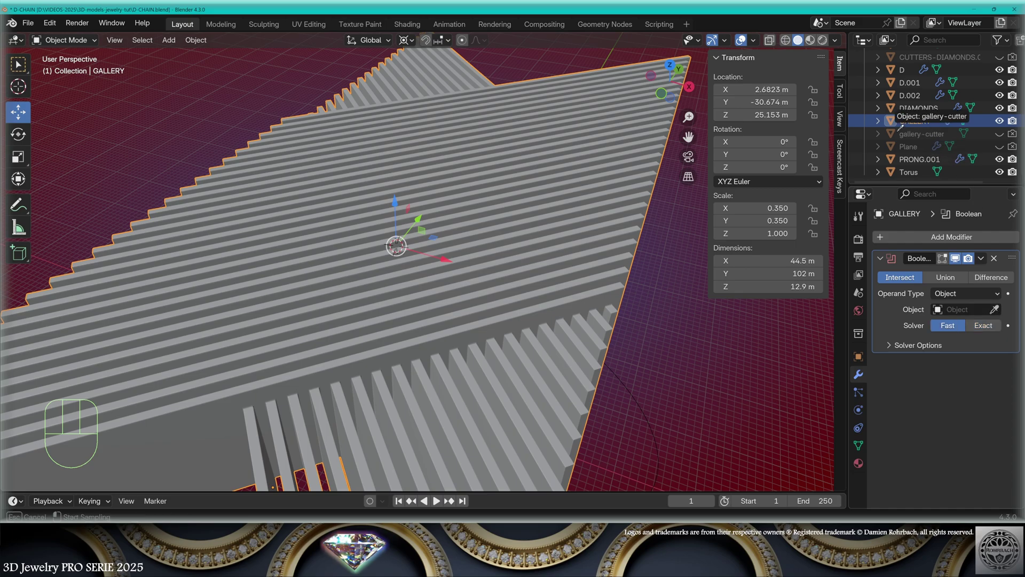
{"action": "left_click", "coordinate": [922, 134]}
{"action": "middle_click_drag", "start_coordinate": [513, 230], "coordinate": [524, 73]}
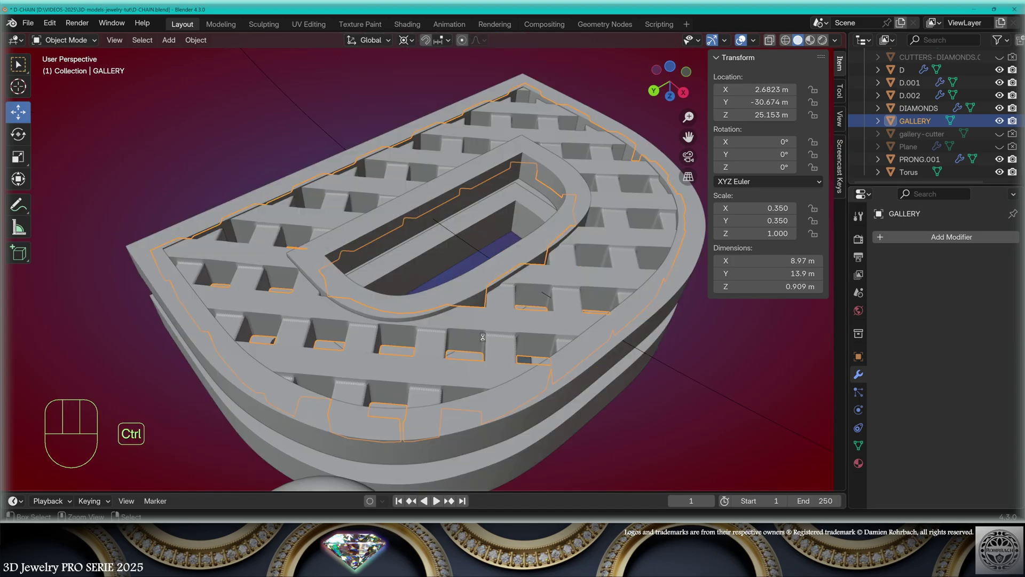
{"action": "key", "text": "ctrl+s"}
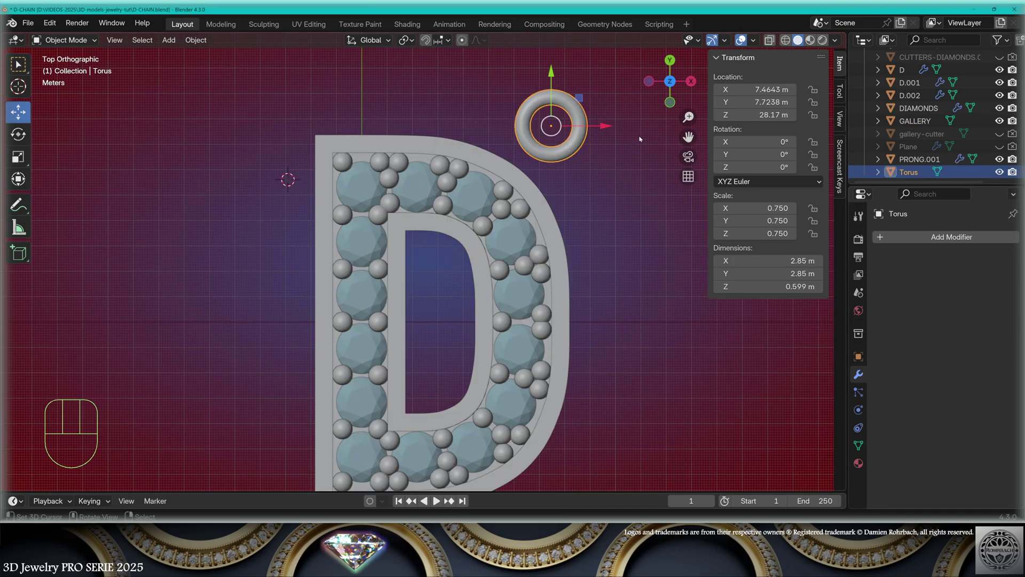
Move the torus link onto the upper part of the D's straight outer edge and mirror it on Y about D.001.
{"action": "key", "text": "g"}
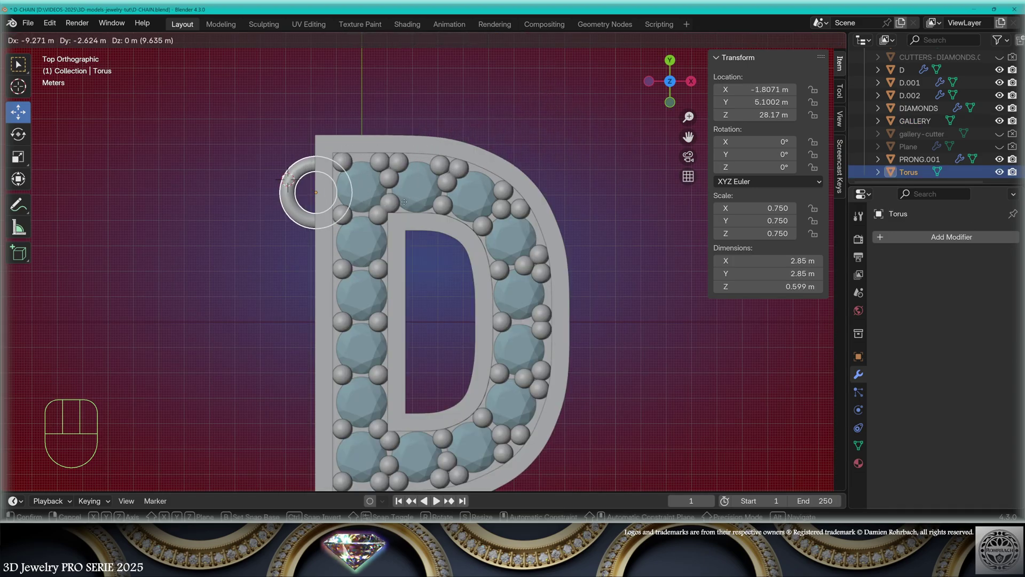
{"action": "left_click", "coordinate": [288, 182]}
{"action": "left_click", "coordinate": [938, 237]}
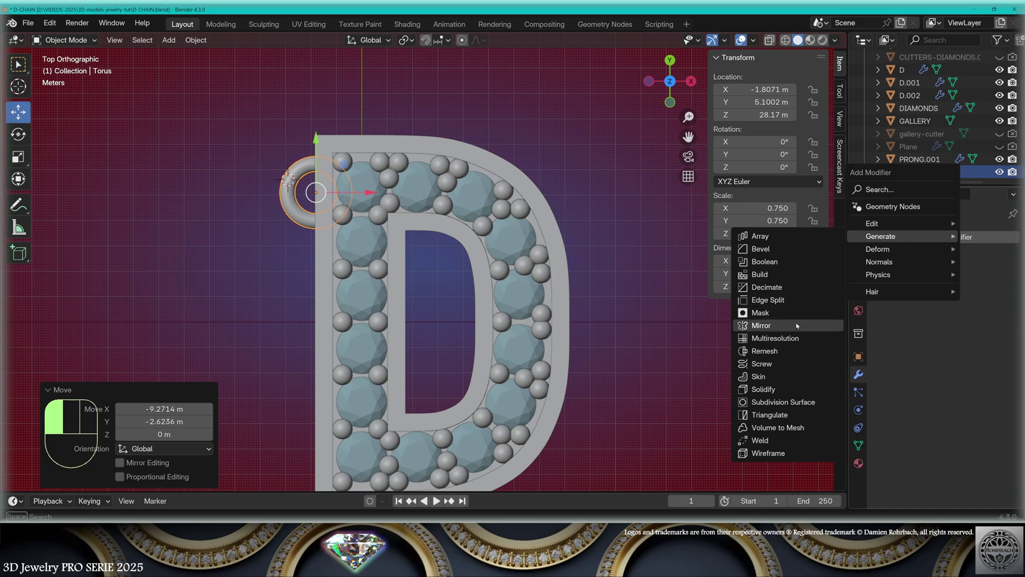
{"action": "left_click", "coordinate": [761, 325]}
{"action": "left_click", "coordinate": [996, 324]}
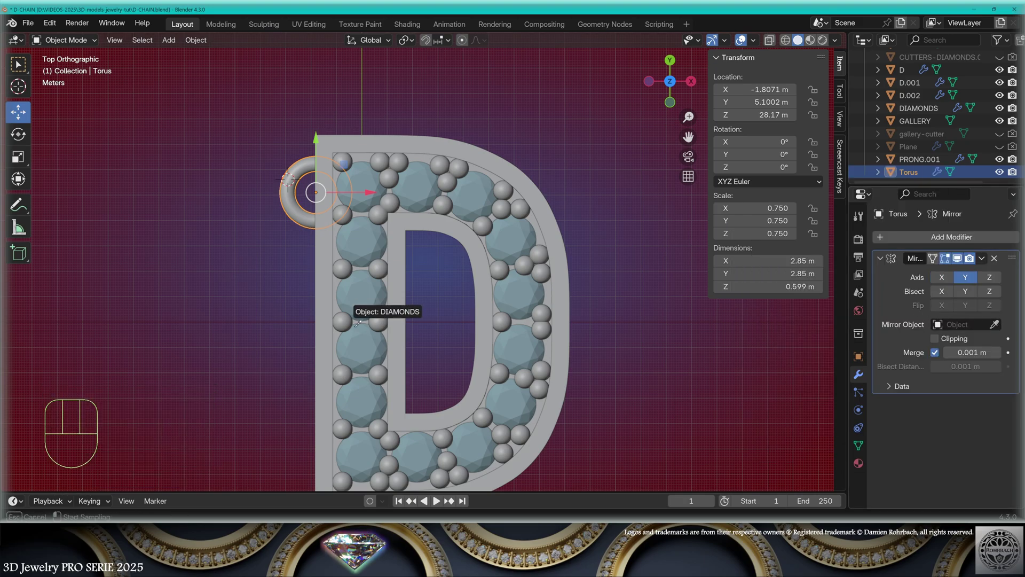
{"action": "left_click", "coordinate": [328, 326]}
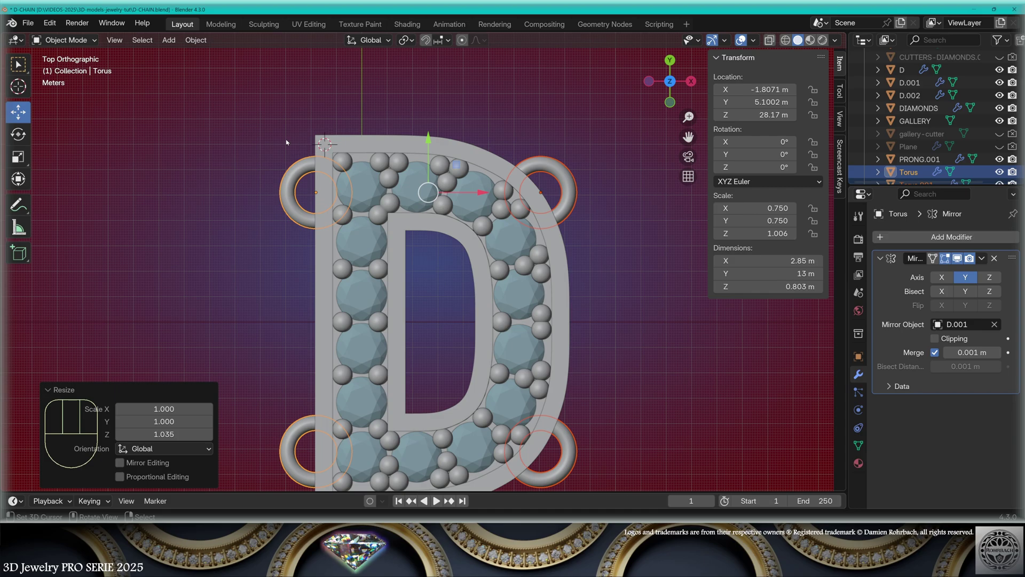
Add a cylinder at the upper corner of the D's straight side, scale it to about 0.32 and save the file.
{"action": "left_click", "coordinate": [169, 40]}
{"action": "mouse_move", "coordinate": [178, 51]}
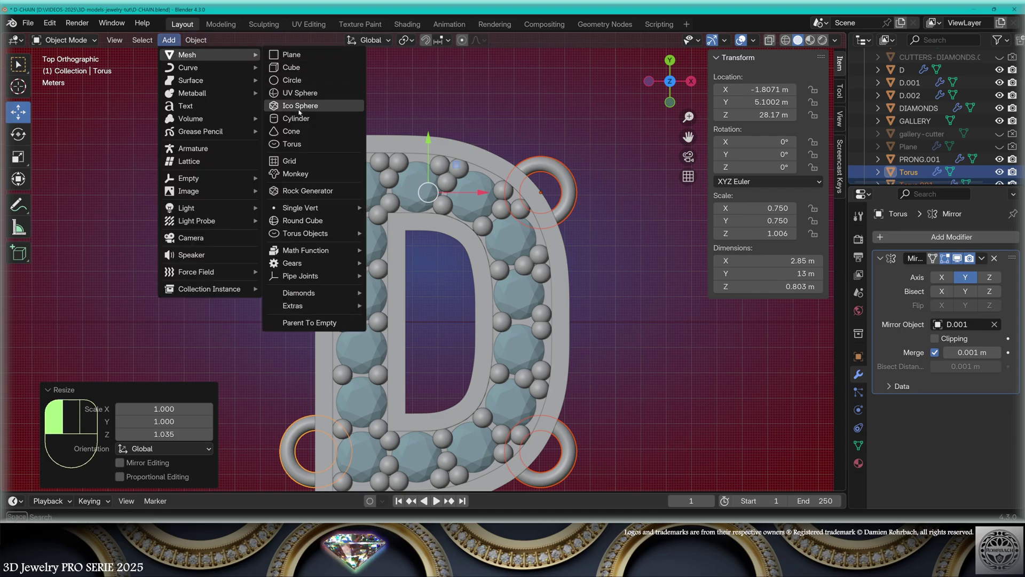
{"action": "left_click", "coordinate": [302, 132]}
{"action": "scroll", "coordinate": [414, 200], "scroll_direction": "up", "scroll_amount": 5}
{"action": "key", "text": "s"}
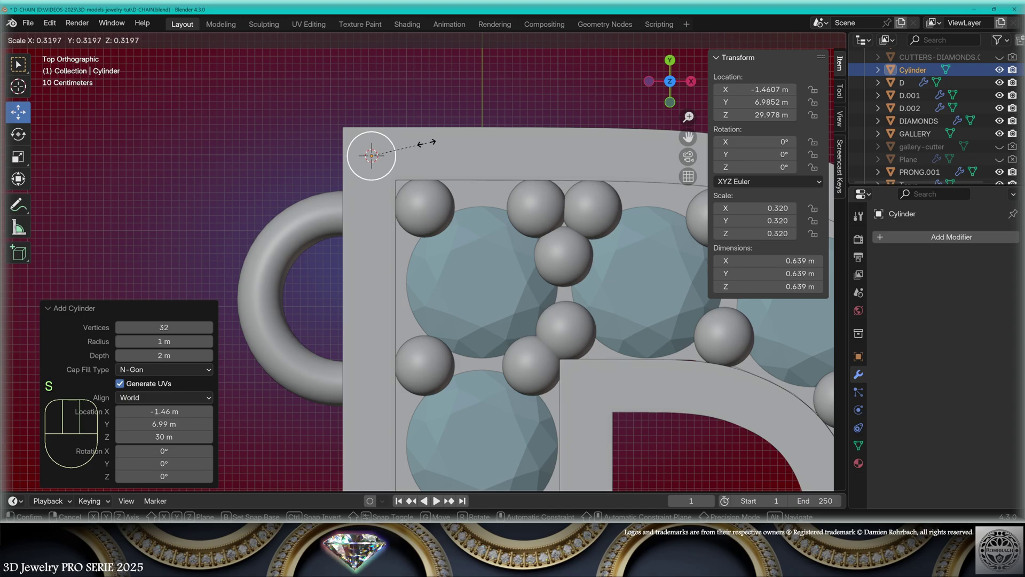
{"action": "middle_click_drag", "start_coordinate": [470, 235], "coordinate": [437, 321]}
{"action": "key", "text": "ctrl+s"}
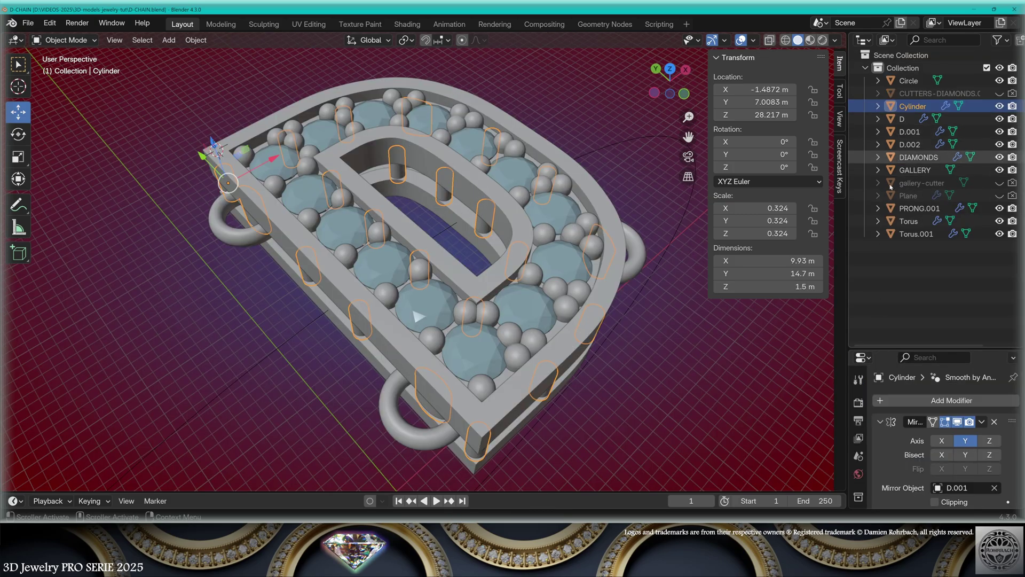
Create a new collection and name it D-link.
{"action": "right_click", "coordinate": [915, 257]}
{"action": "left_click", "coordinate": [915, 257]}
{"action": "double_click", "coordinate": [913, 249]}
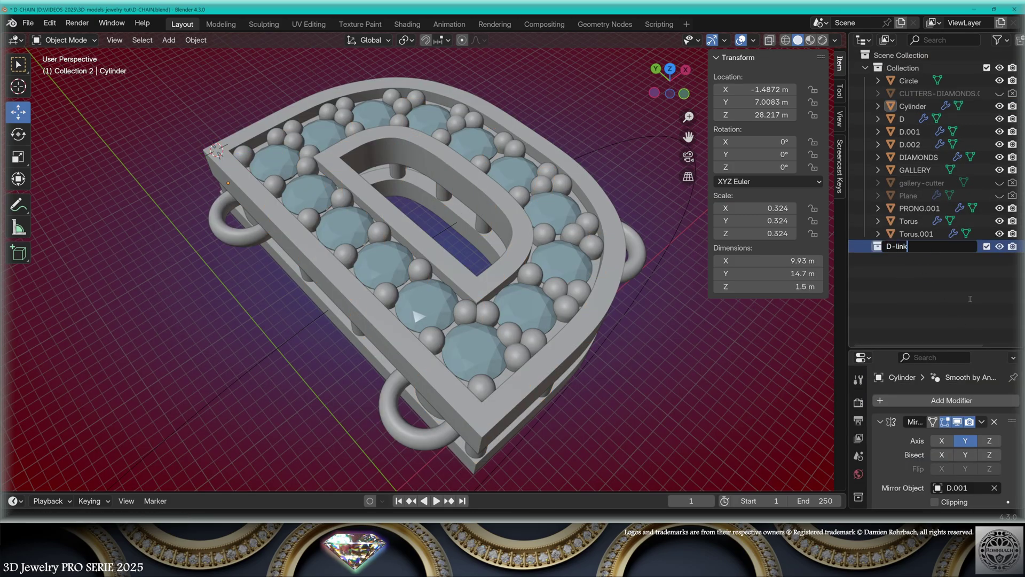
Add GALLERY to the selection of posts, rims, diamonds and prongs, and check it by temporarily hiding those parts.
{"action": "key", "text": "ctrl+z"}
{"action": "key", "text": "ctrl+z"}
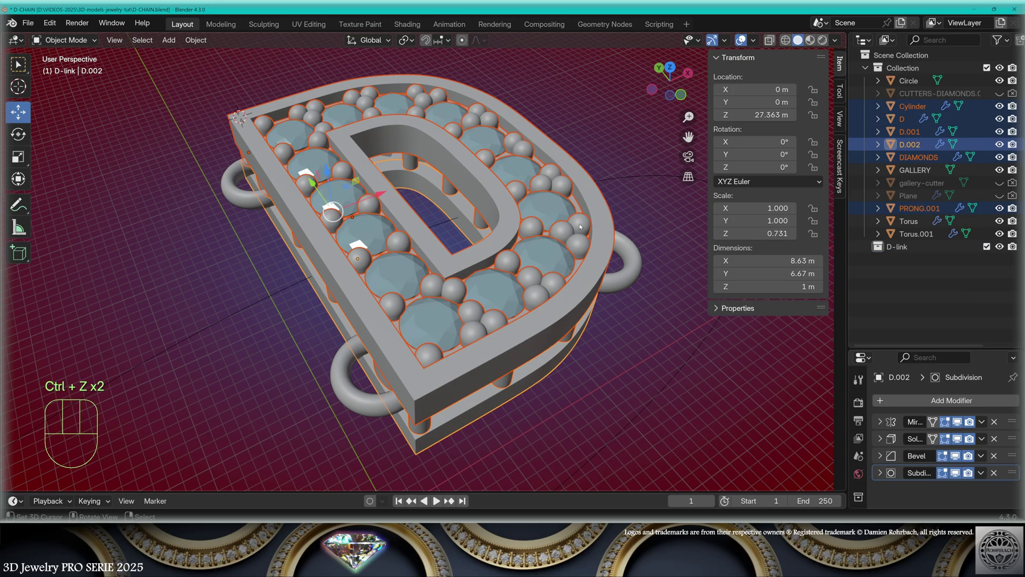
{"action": "left_click", "coordinate": [581, 227], "text": "shift"}
{"action": "key", "text": "h"}
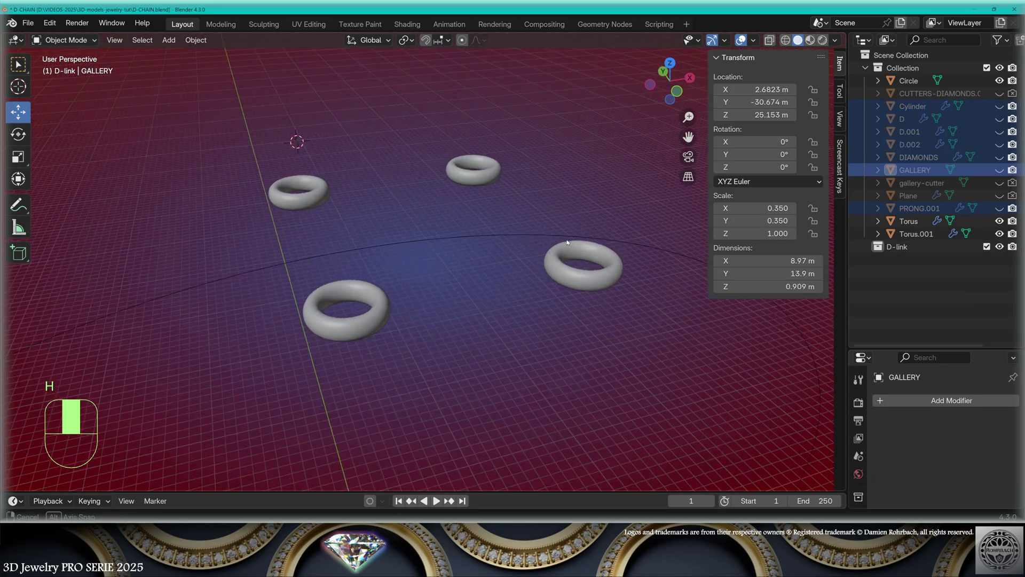
{"action": "key", "text": "ctrl+z"}
Duplicate the selected letter parts in place and convert the copies to mesh.
{"action": "key", "text": "shift+d"}
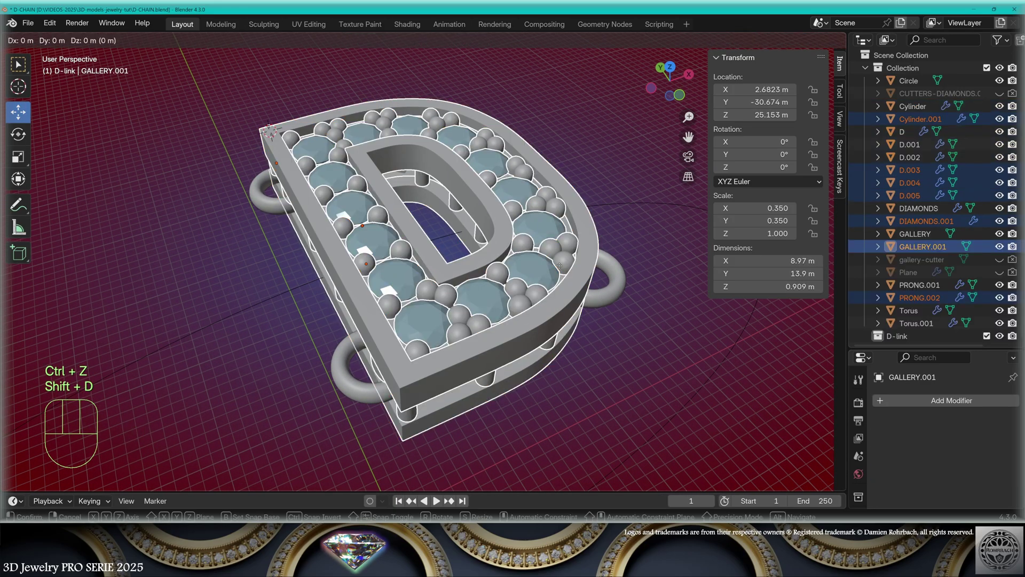
{"action": "right_click", "coordinate": [559, 266]}
{"action": "key", "text": "alt+c"}
{"action": "left_click", "coordinate": [560, 269]}
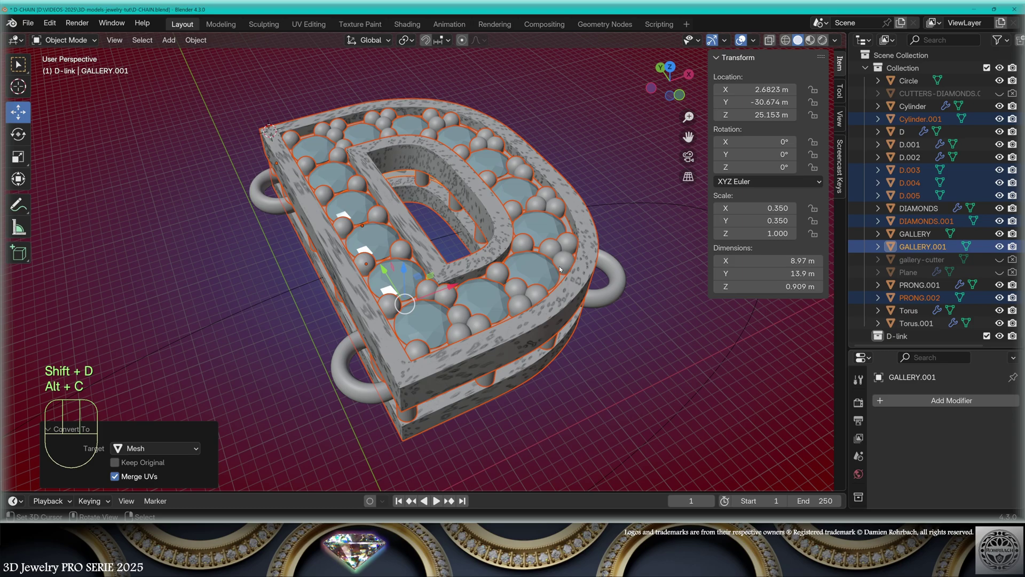
Join the converted copies into one object named D-LINK in the D-link collection.
{"action": "key", "text": "ctrl+j"}
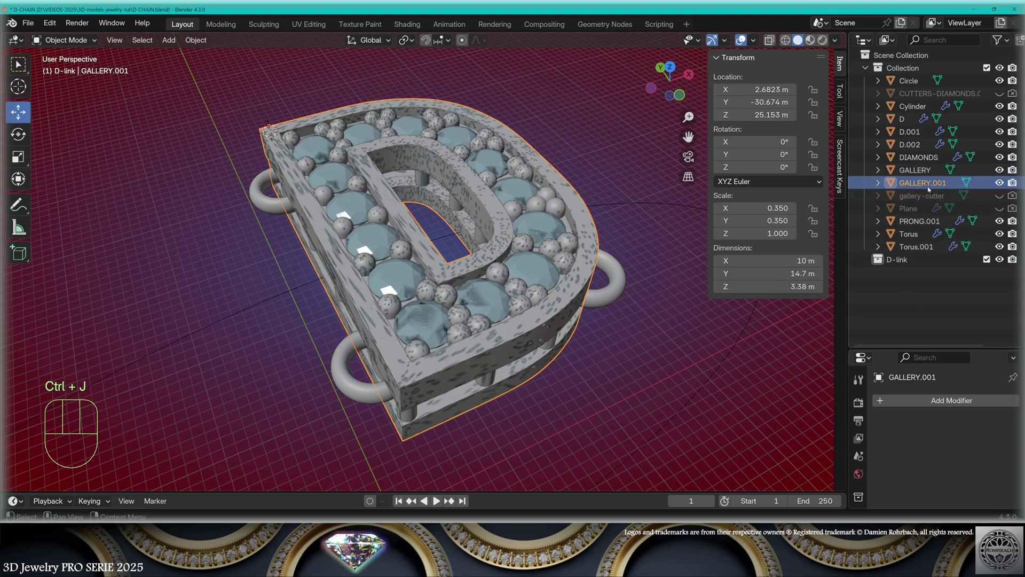
{"action": "key", "text": "F2"}
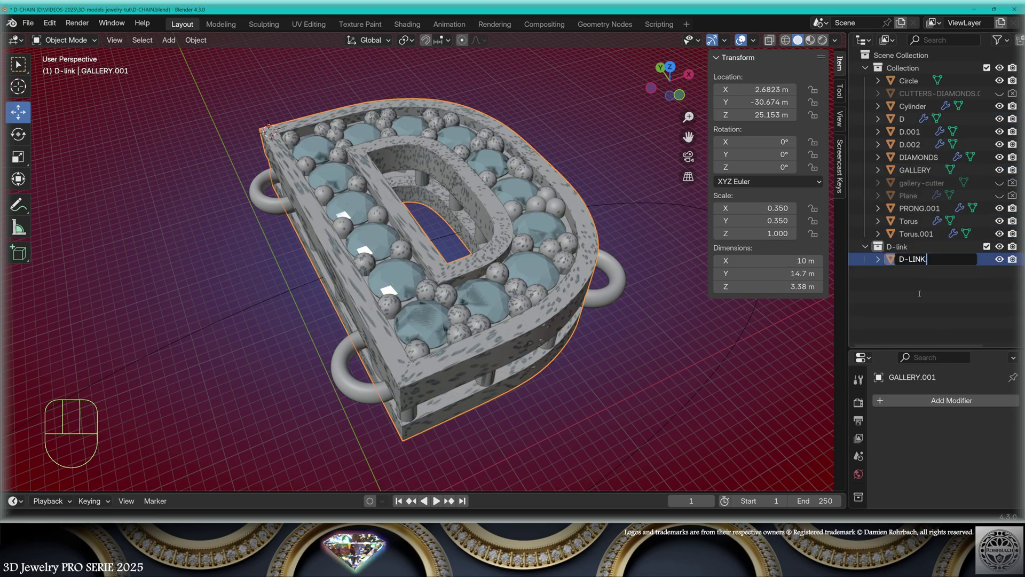
{"action": "key", "text": "Return"}
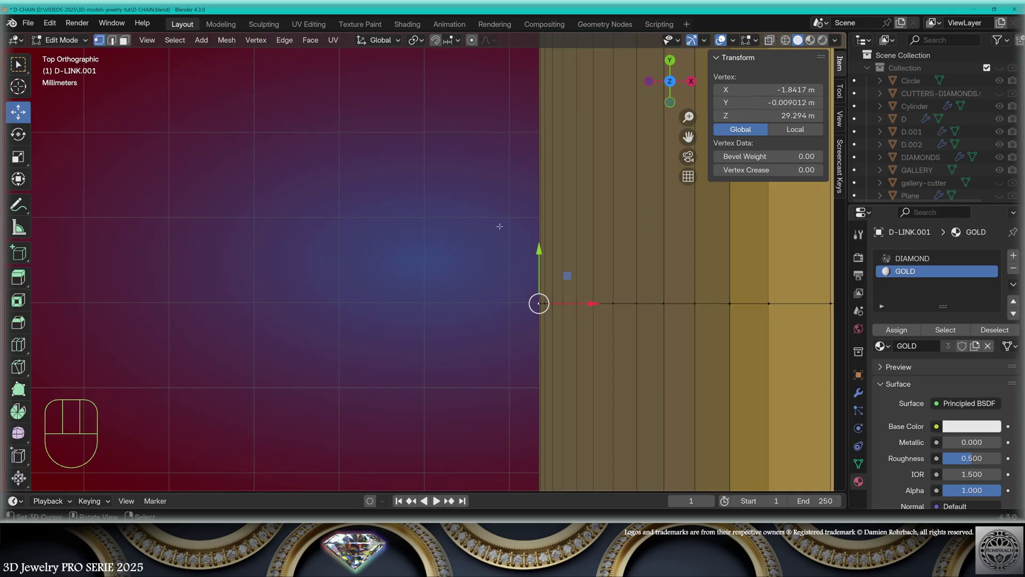
Snap the 3D cursor to the selected vertex on the D's straight outer edge and set the origin of D-LINK.001 to the cursor.
{"action": "scroll", "coordinate": [499, 228], "scroll_direction": "down", "scroll_amount": 4}
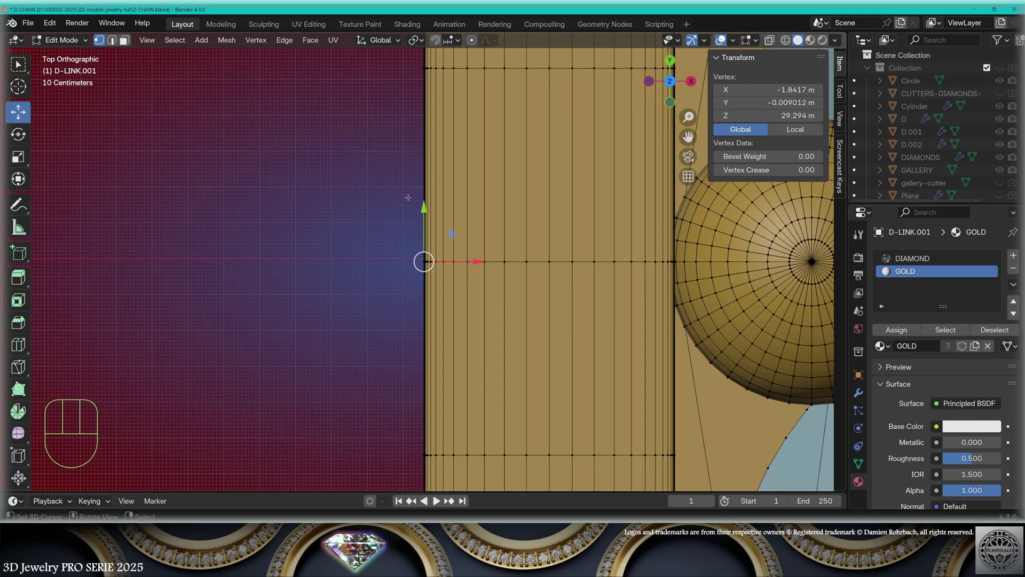
{"action": "key", "text": "shift+s"}
{"action": "left_click", "coordinate": [480, 278]}
{"action": "key", "text": "Tab"}
{"action": "left_click", "coordinate": [195, 39]}
{"action": "mouse_move", "coordinate": [217, 66]}
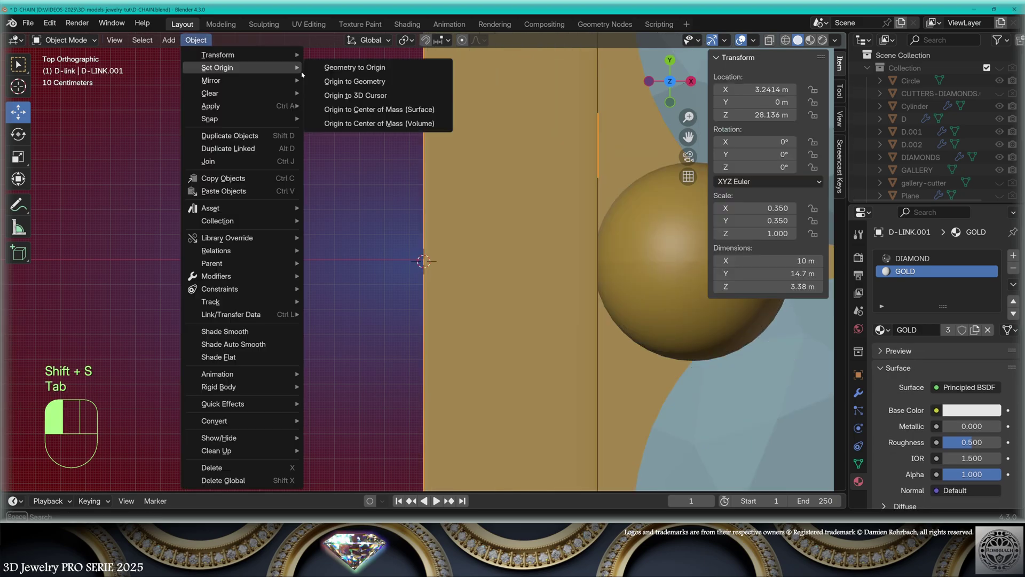
{"action": "left_click", "coordinate": [368, 95]}
{"action": "scroll", "coordinate": [460, 206], "scroll_direction": "down", "scroll_amount": 5}
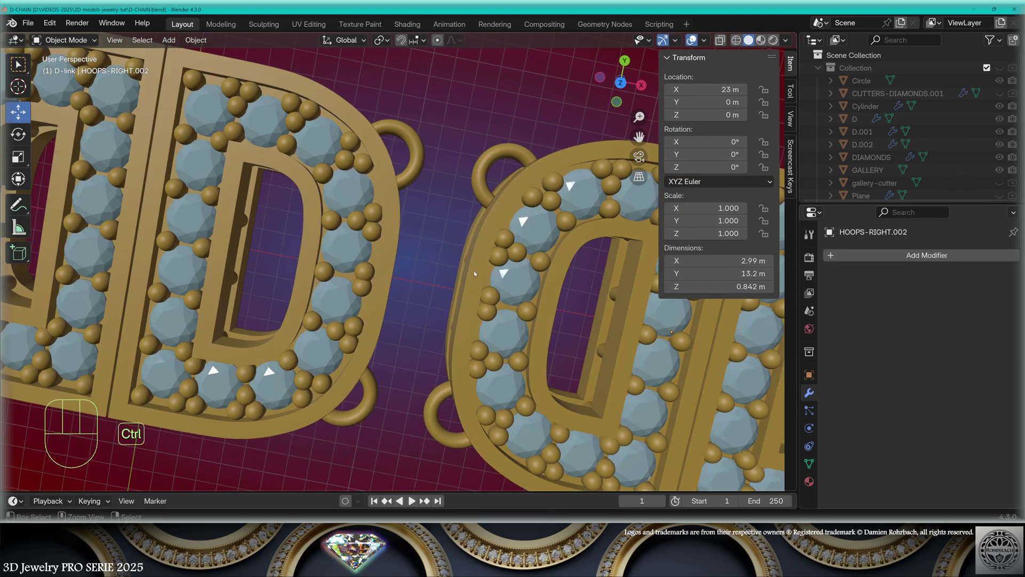
Trace the curved outer edge of the mirrored D in top view by extruding vertices of Plane.001 in the gap between the links.
{"action": "key", "text": "KP_7"}
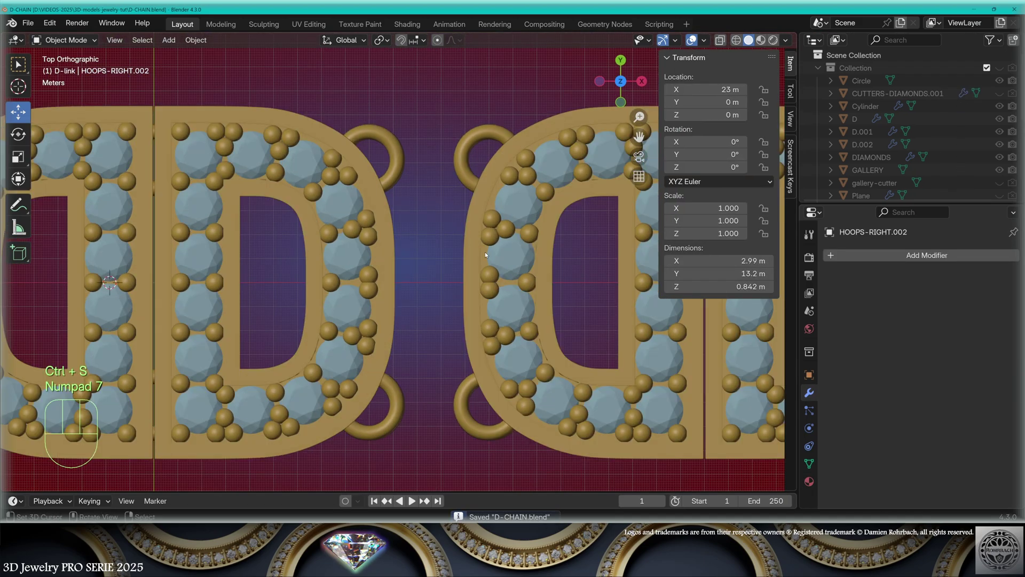
{"action": "key", "text": "ctrl+KP_8"}
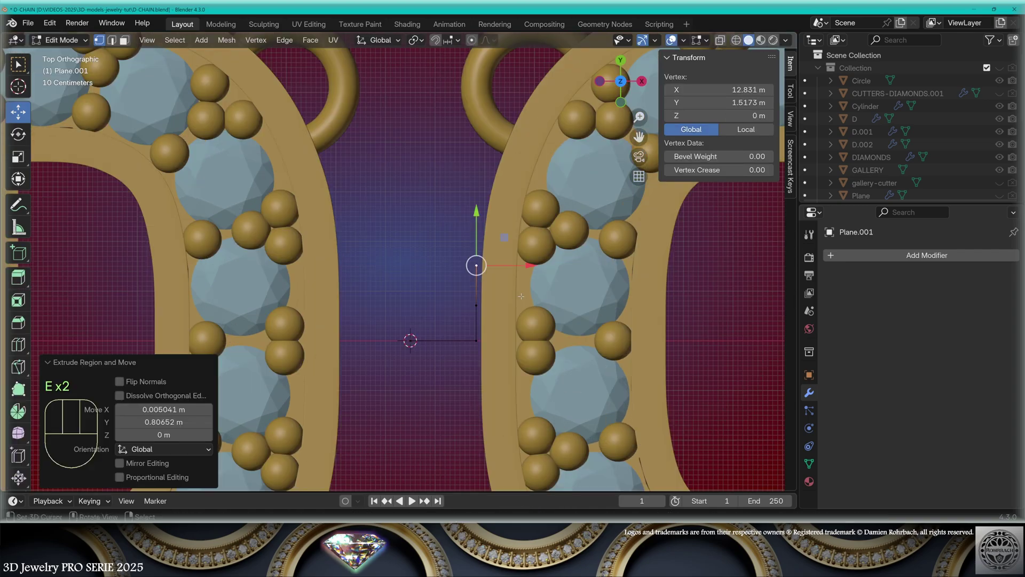
{"action": "key", "text": "e"}
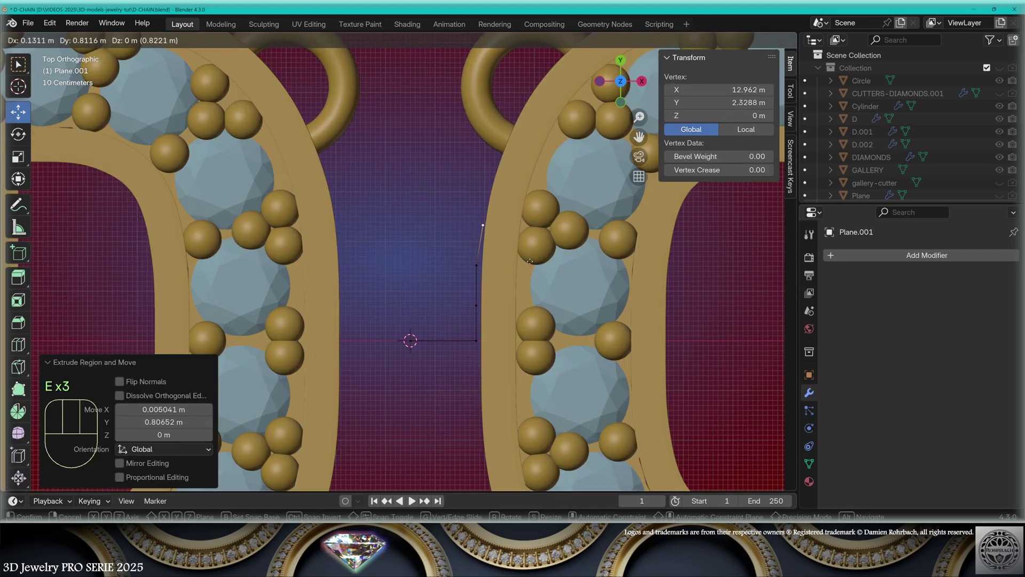
{"action": "left_click", "coordinate": [526, 251]}
{"action": "middle_click_drag", "start_coordinate": [552, 239], "coordinate": [515, 324], "text": "shift"}
{"action": "key", "text": "e"}
{"action": "left_click", "coordinate": [514, 323]}
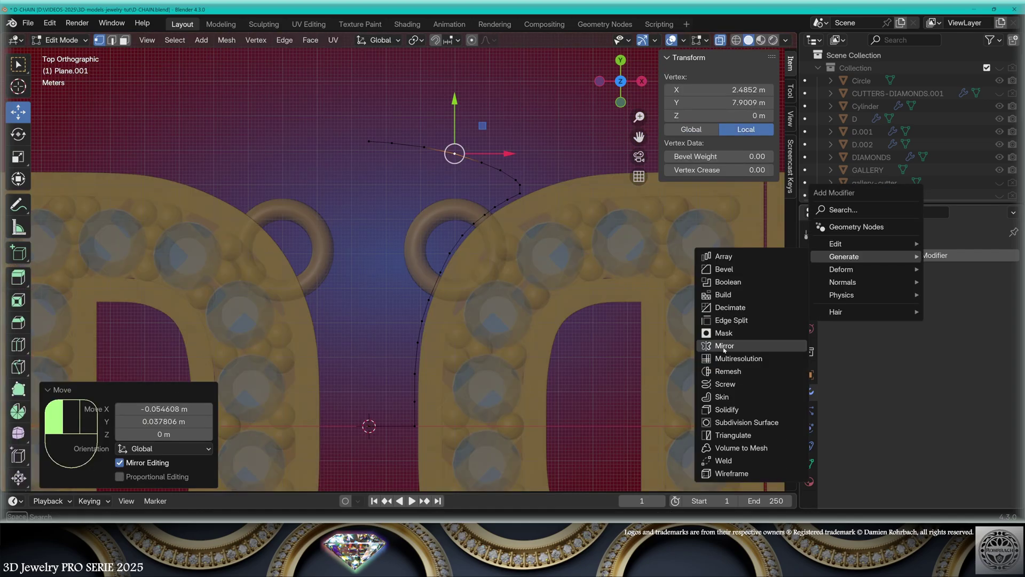
Add a Mirror modifier on X and Y to Plane.001 and fill its traced outline with a face.
{"action": "left_click", "coordinate": [723, 345]}
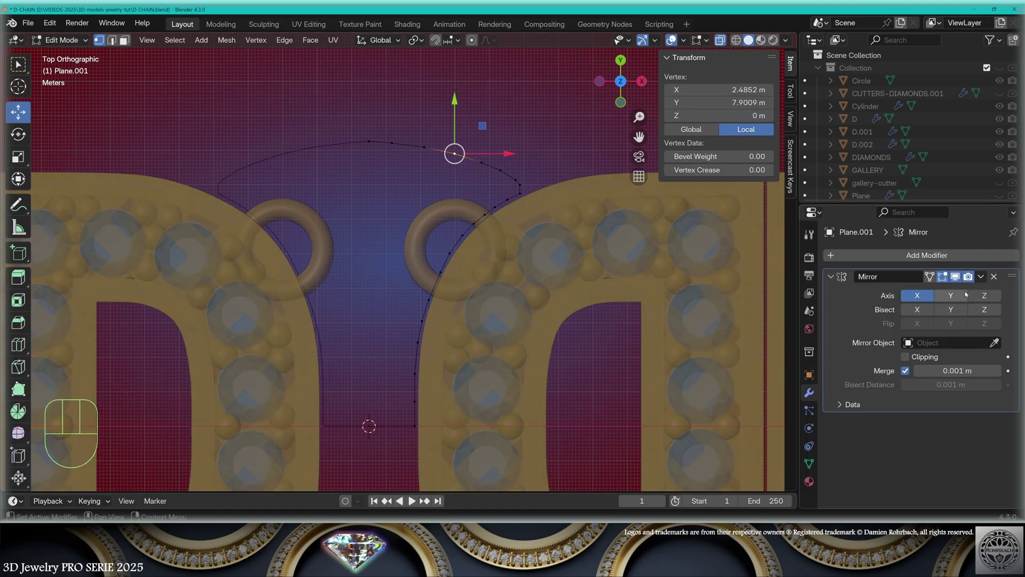
{"action": "scroll", "coordinate": [480, 278], "scroll_direction": "down", "scroll_amount": 5}
{"action": "scroll", "coordinate": [473, 301], "scroll_direction": "up", "scroll_amount": 4}
{"action": "key", "text": "a"}
{"action": "key", "text": "f"}
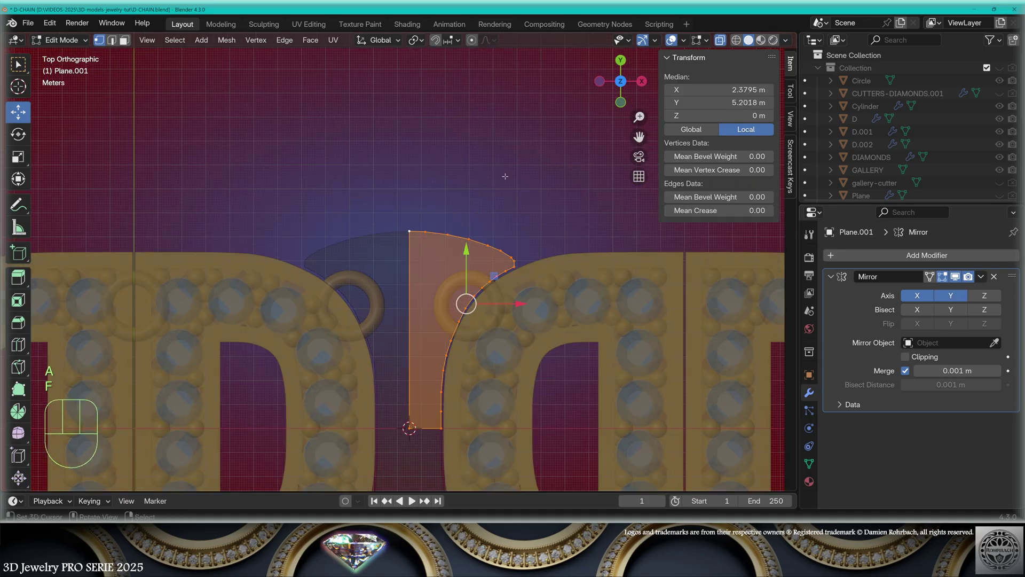
Extrude the connector face about 1.48 m in thickness and inset its upper face.
{"action": "middle_click_drag", "start_coordinate": [540, 370], "coordinate": [470, 272]}
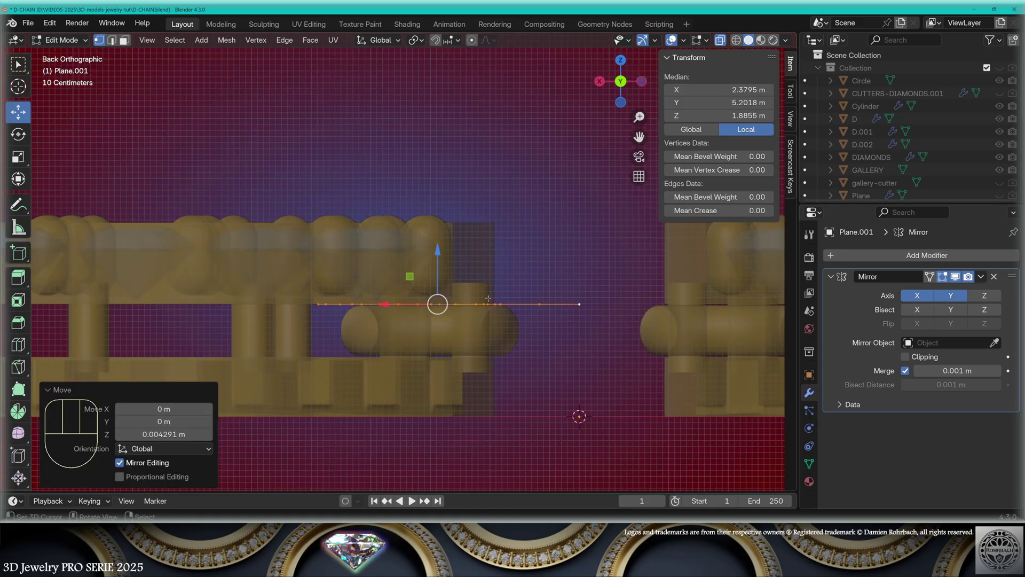
{"action": "key", "text": "e"}
{"action": "left_click", "coordinate": [523, 212]}
{"action": "key", "text": "n"}
{"action": "key", "text": "i"}
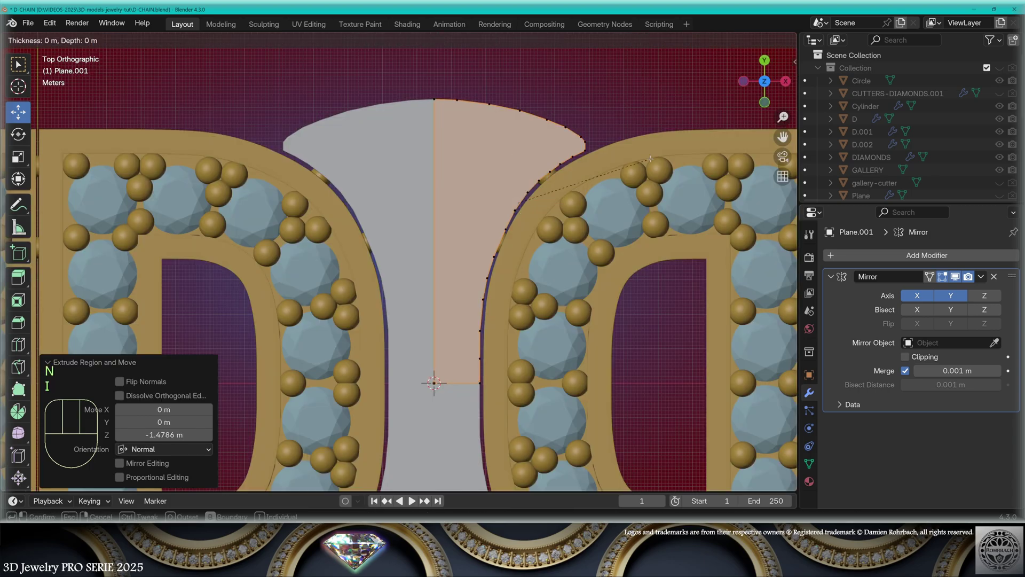
Delete the faces on the connector's mirror seam and the leftover centre edges to open its upper side.
{"action": "key", "text": "Delete"}
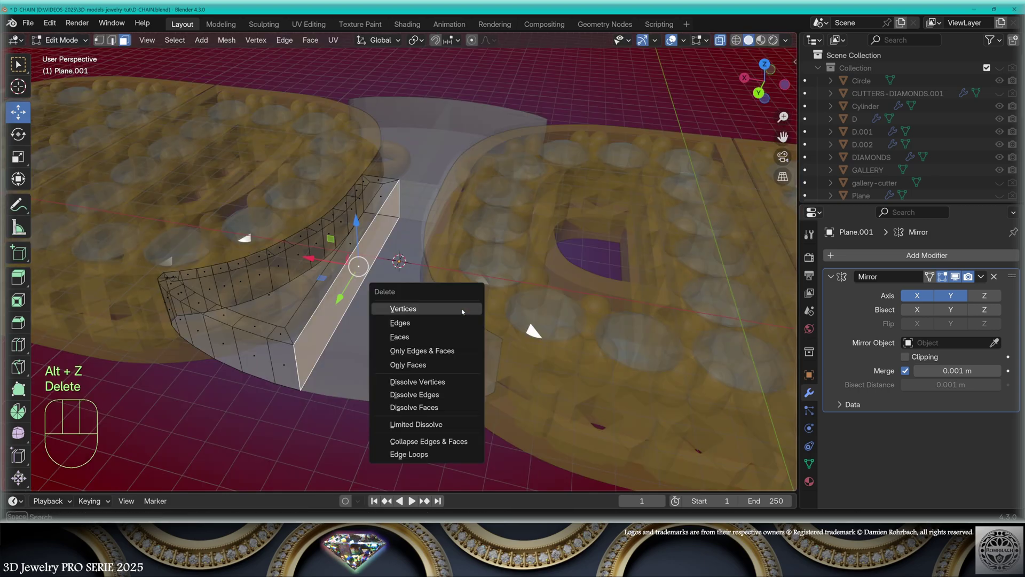
{"action": "left_click", "coordinate": [414, 367]}
{"action": "left_click", "coordinate": [111, 40]}
{"action": "left_click", "coordinate": [355, 257]}
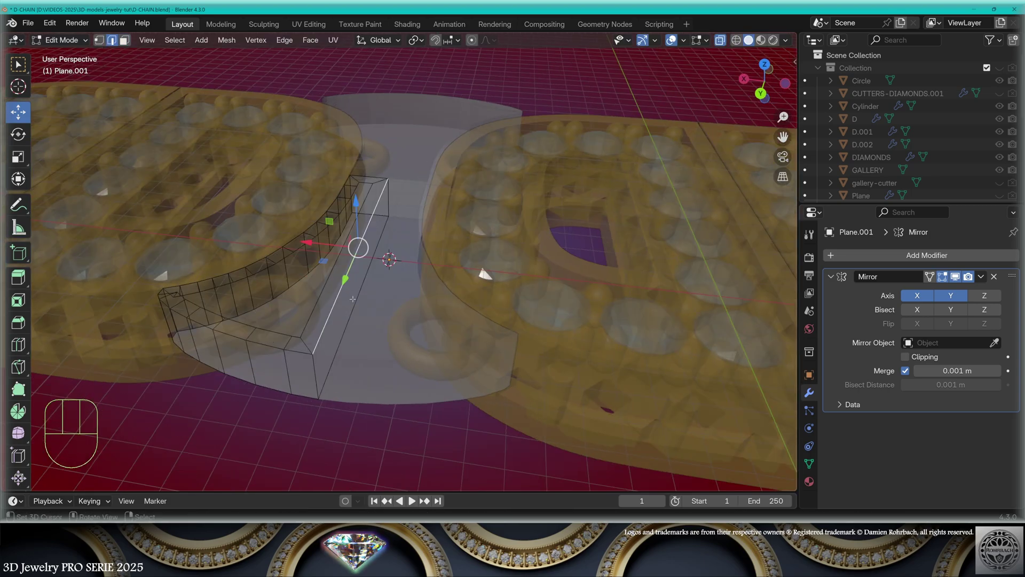
{"action": "left_click", "coordinate": [368, 271], "text": "shift"}
{"action": "key", "text": "Delete"}
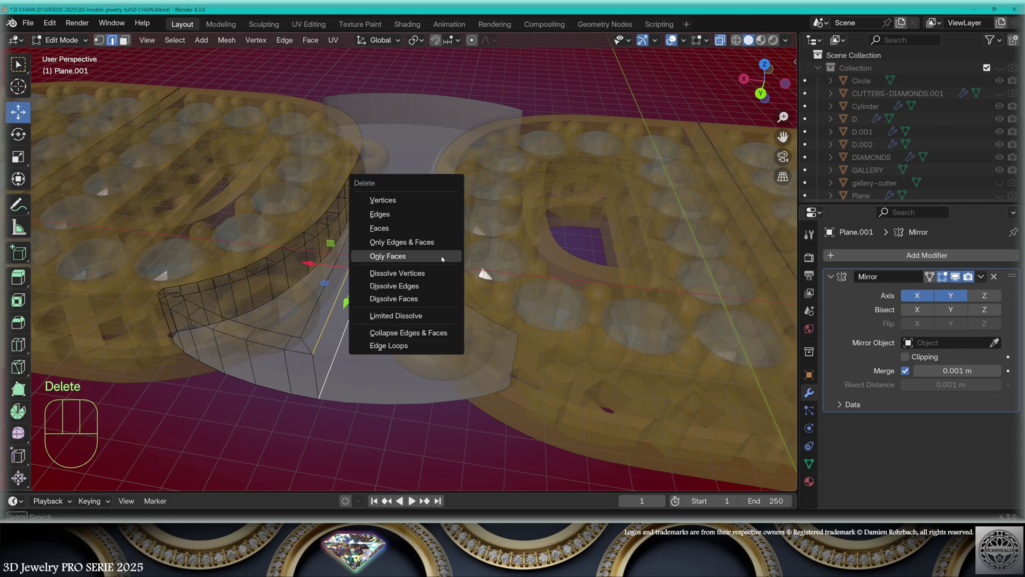
{"action": "left_click", "coordinate": [427, 214]}
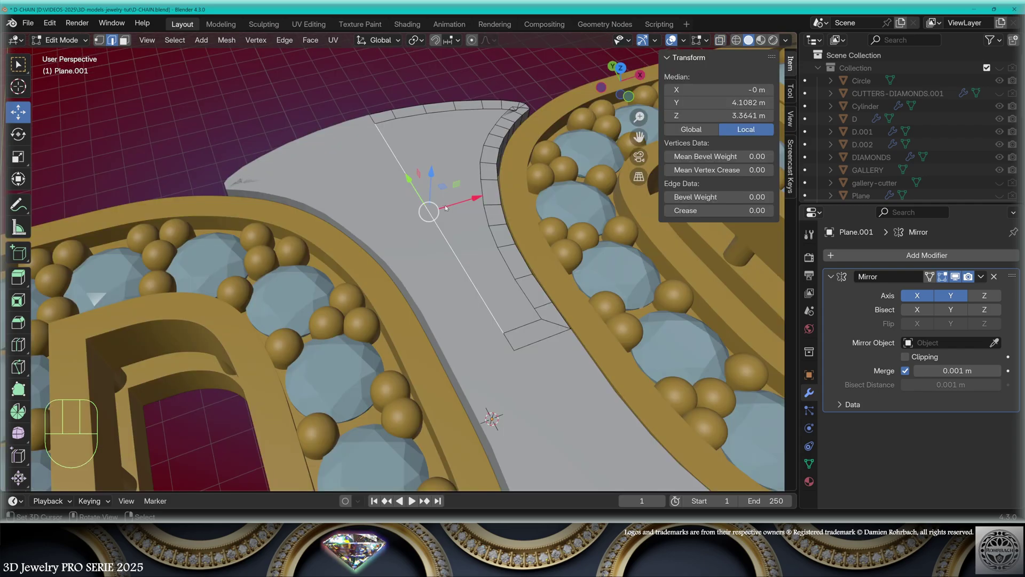
{"action": "key", "text": "x"}
{"action": "left_click", "coordinate": [446, 207]}
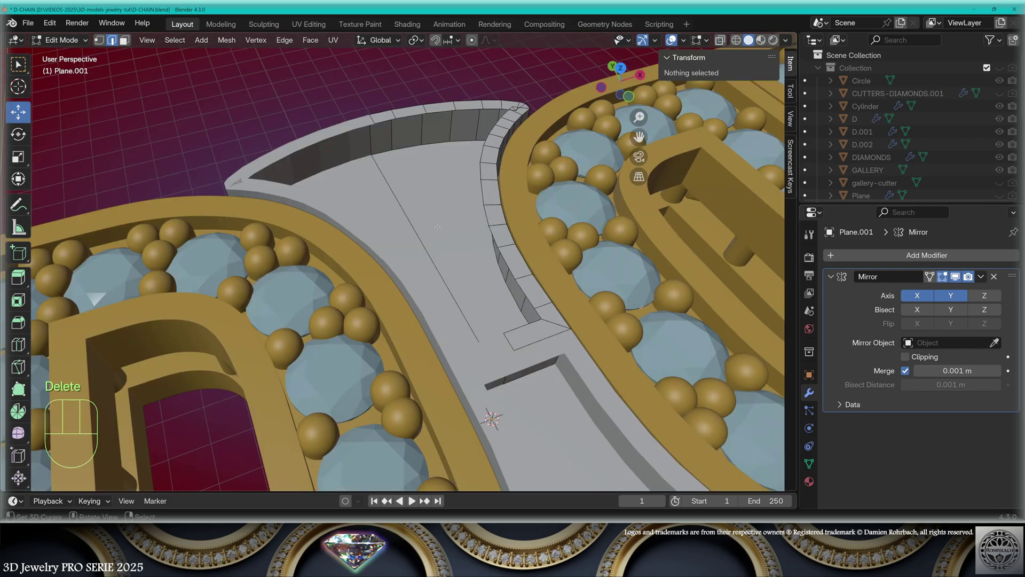
Extrude the connector's inner rim edges about 0.64 m down along Z to form the recess wall.
{"action": "key", "text": "KP_7"}
{"action": "middle_click_drag", "start_coordinate": [605, 119], "coordinate": [427, 251], "text": "shift"}
{"action": "scroll", "coordinate": [457, 235], "scroll_direction": "up", "scroll_amount": 10}
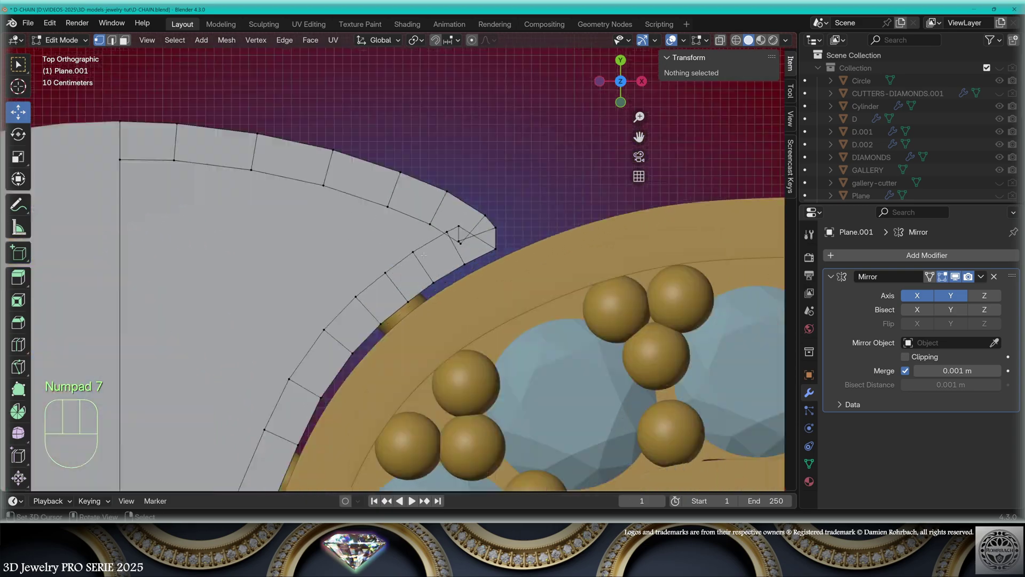
{"action": "scroll", "coordinate": [398, 304], "scroll_direction": "up", "scroll_amount": 3}
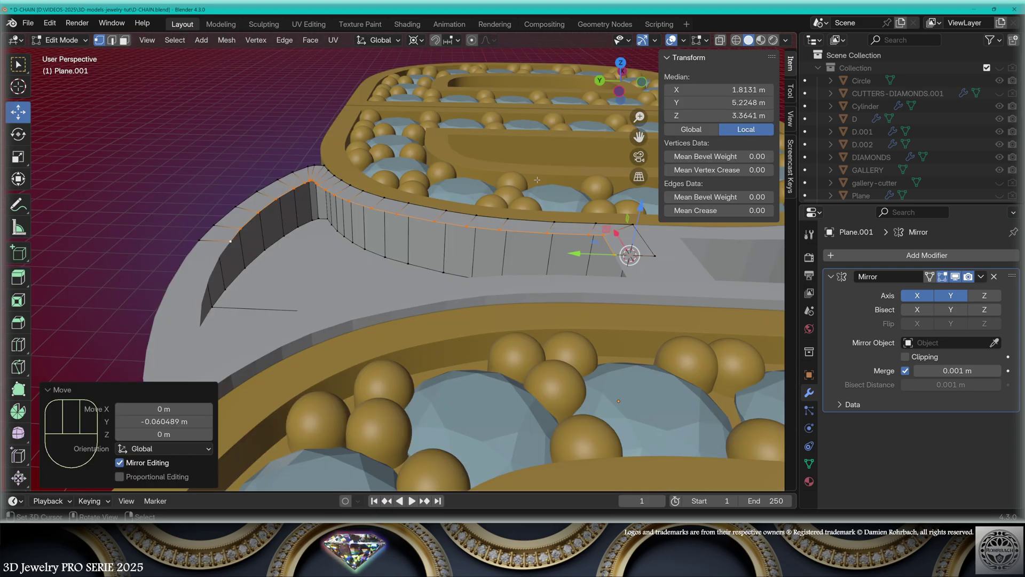
{"action": "key", "text": "e"}
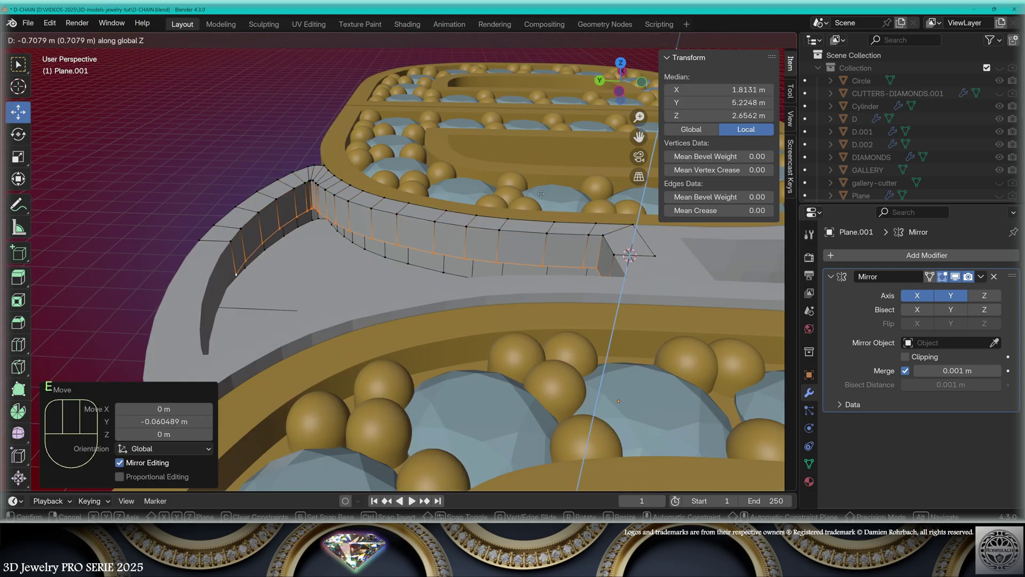
{"action": "left_click", "coordinate": [547, 189]}
{"action": "mouse_move", "coordinate": [275, 228]}
{"action": "middle_mouse_down"}
{"action": "mouse_move", "coordinate": [286, 222]}
{"action": "mouse_move", "coordinate": [278, 230]}
{"action": "middle_mouse_up"}
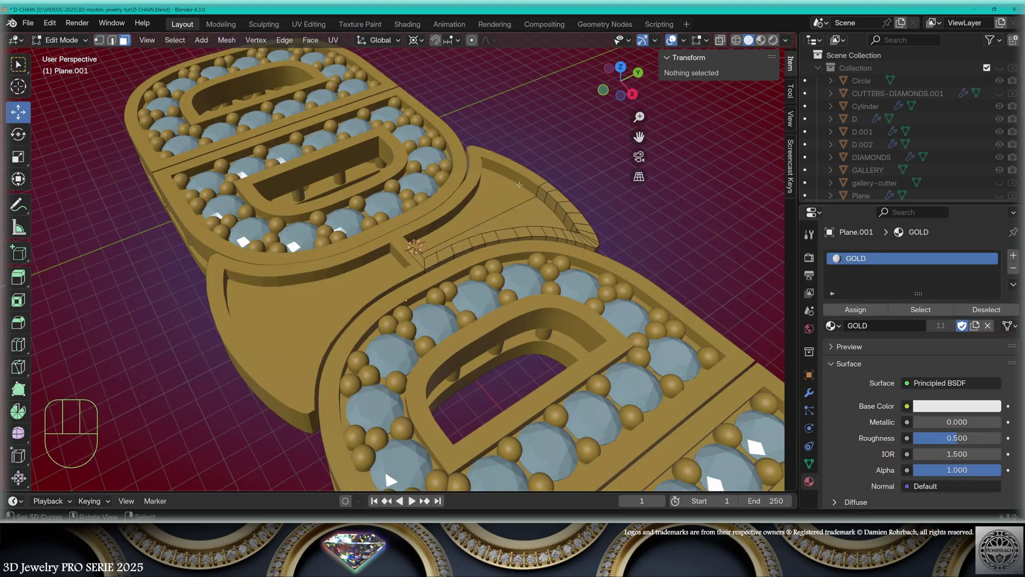
Duplicate the floor face of the connector's recess and separate the copy into its own object.
{"action": "left_click", "coordinate": [524, 212]}
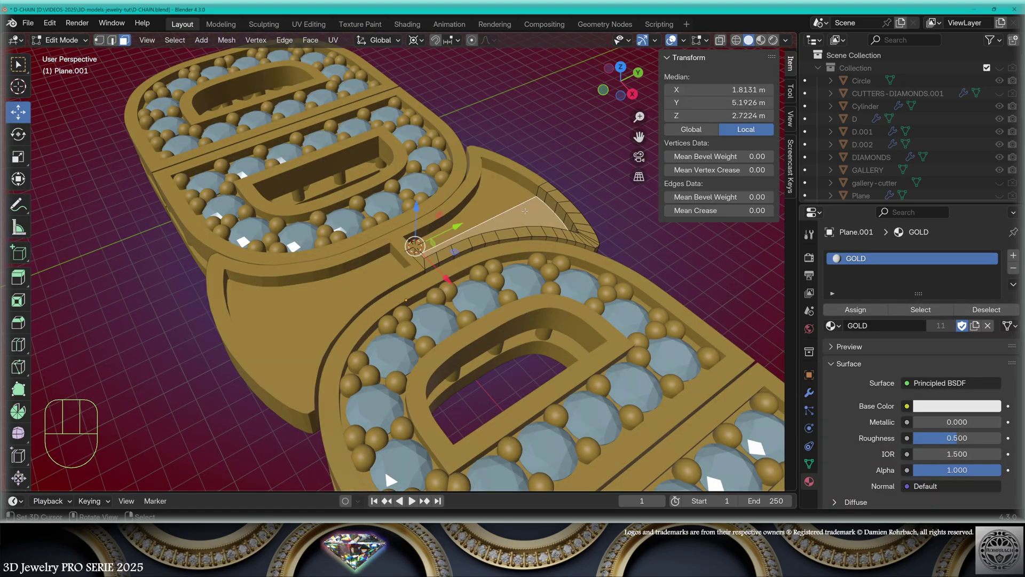
{"action": "key", "text": "shift+d"}
{"action": "key", "text": "p"}
{"action": "left_click", "coordinate": [559, 127]}
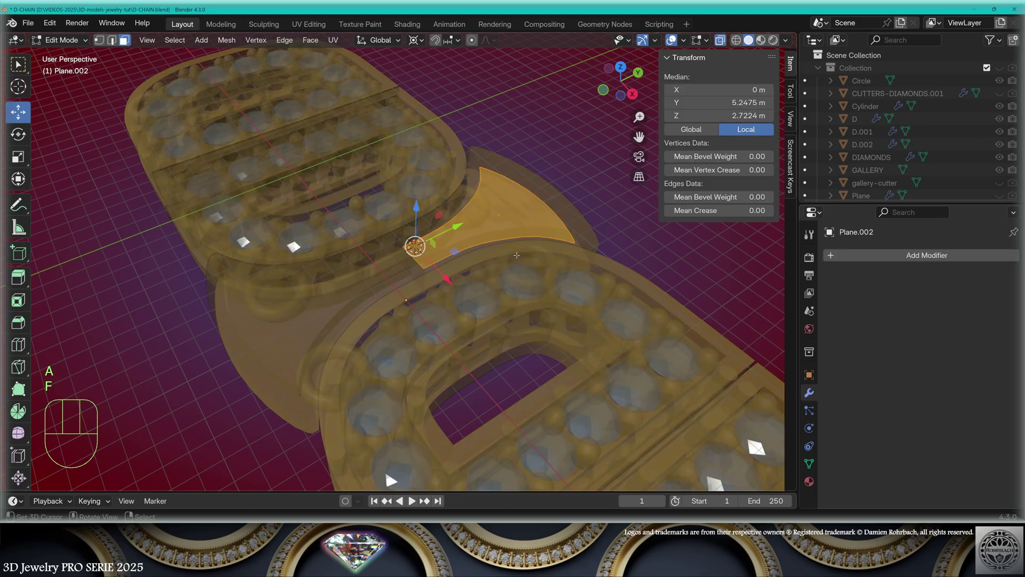
Snap the 3D cursor to the separated panel, extrude its face in place and scale the new face to 0.765.
{"action": "middle_click_drag", "start_coordinate": [529, 267], "coordinate": [539, 272]}
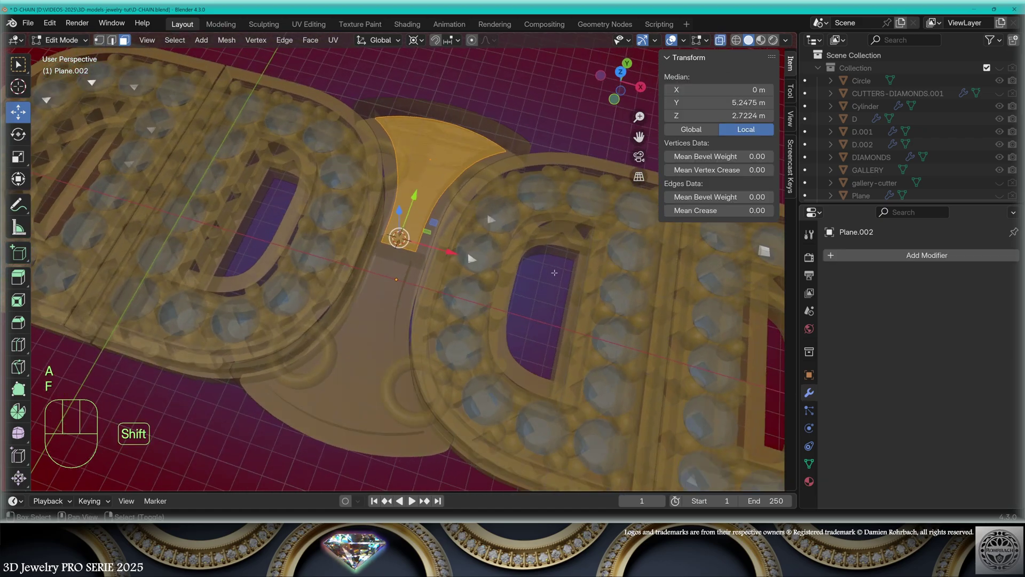
{"action": "key", "text": "shift+s"}
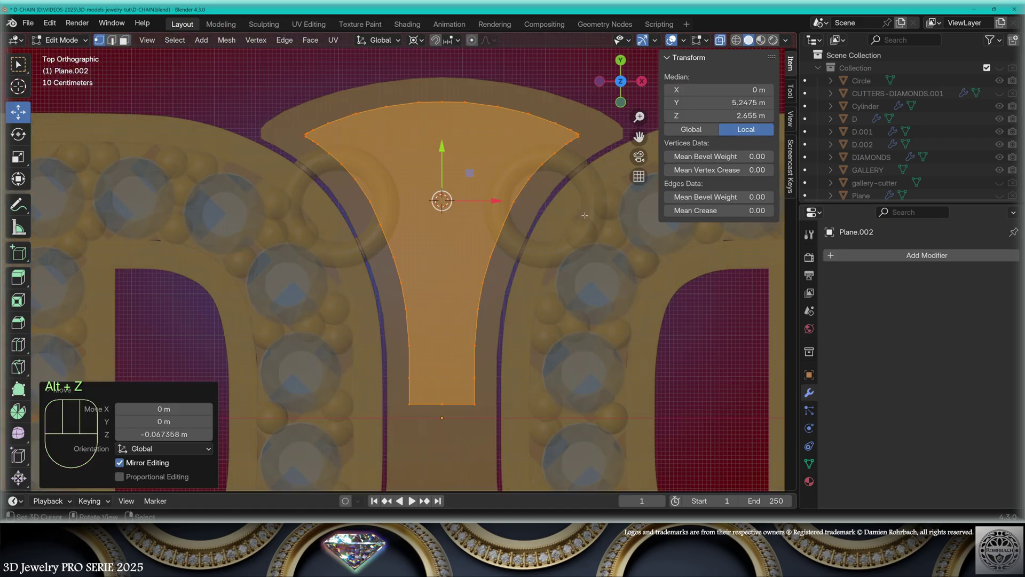
{"action": "key", "text": "e"}
{"action": "right_click", "coordinate": [585, 215]}
{"action": "key", "text": "s"}
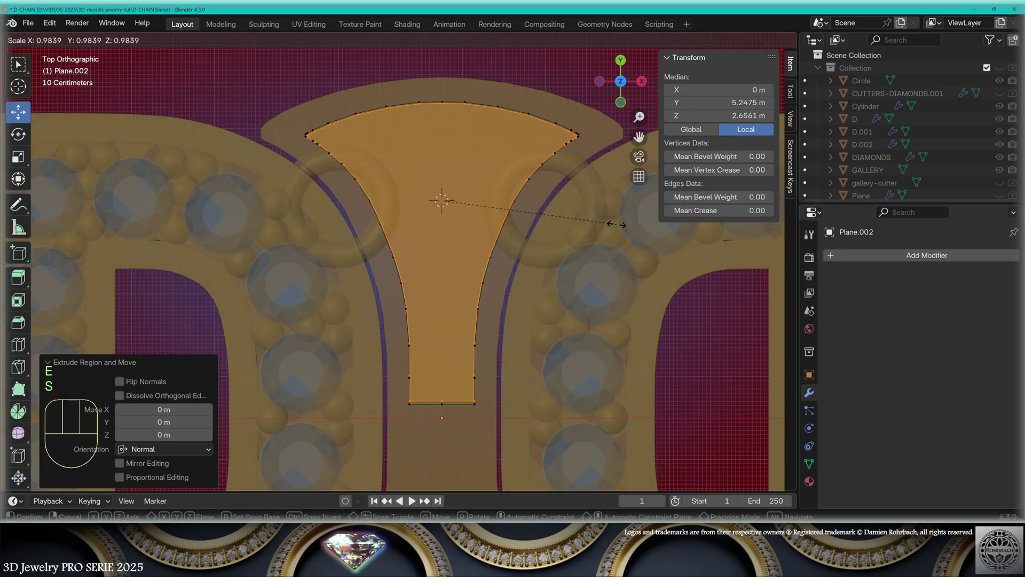
{"action": "left_click", "coordinate": [578, 221]}
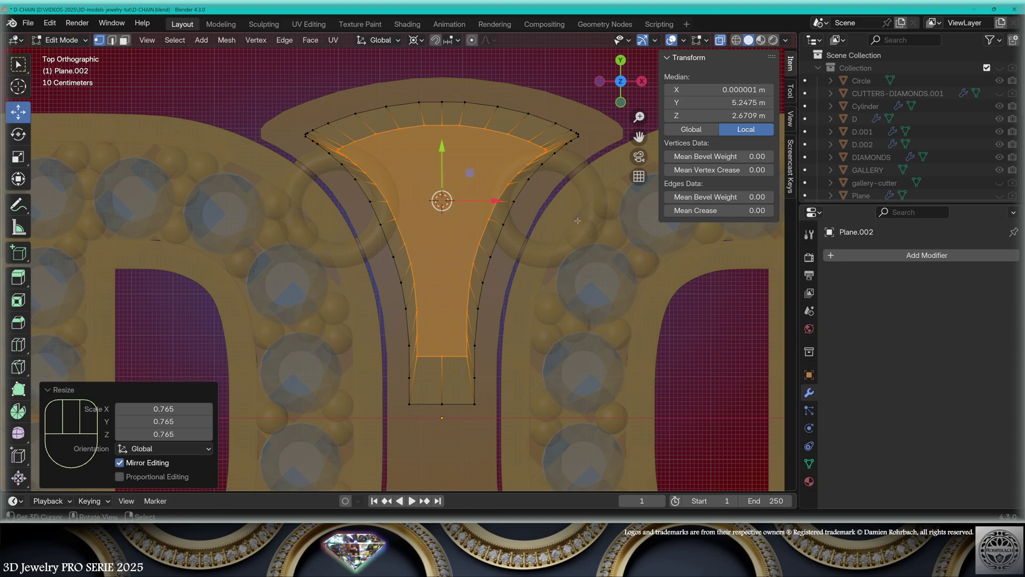
Delete all vertices outside the scaled inner face and extrude the remaining panel about 0.85 m up along Z.
{"action": "key", "text": "ctrl+i"}
{"action": "key", "text": "Delete"}
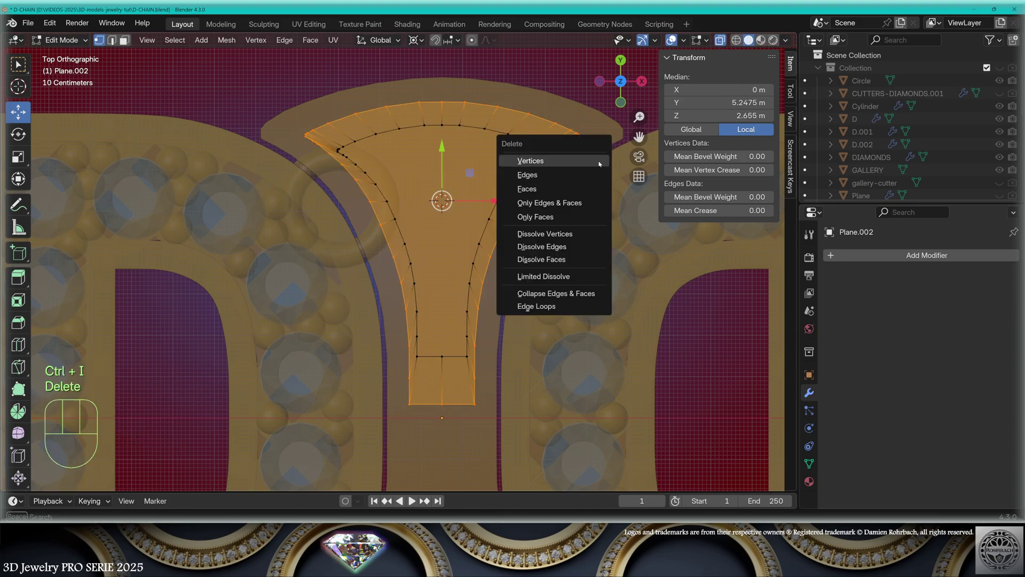
{"action": "left_click", "coordinate": [599, 161]}
{"action": "key", "text": "a"}
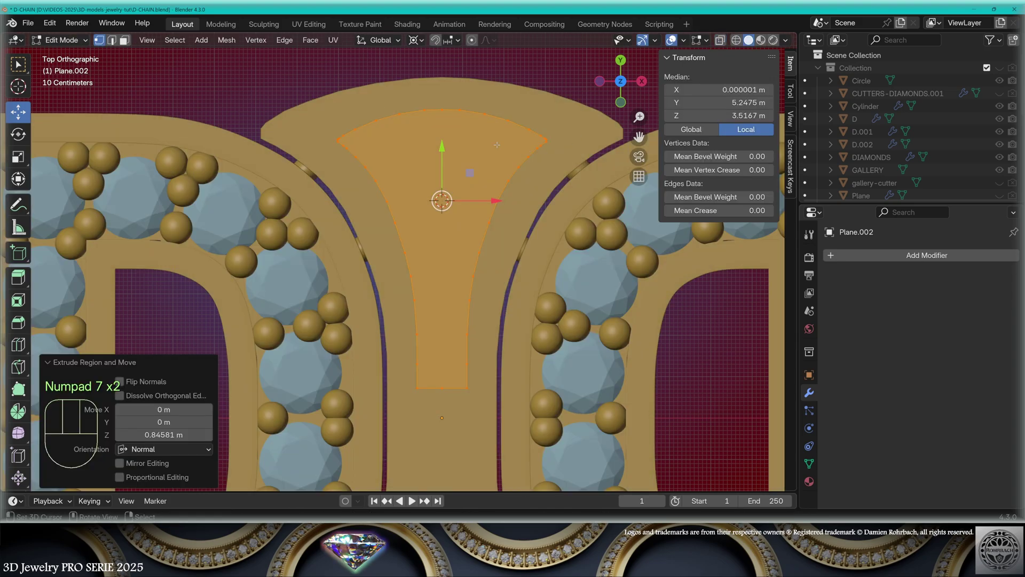
Turn on cavity highlighting of edges in the solid viewport shading.
{"action": "left_click", "coordinate": [786, 40]}
{"action": "left_click", "coordinate": [830, 359]}
{"action": "left_click", "coordinate": [822, 401]}
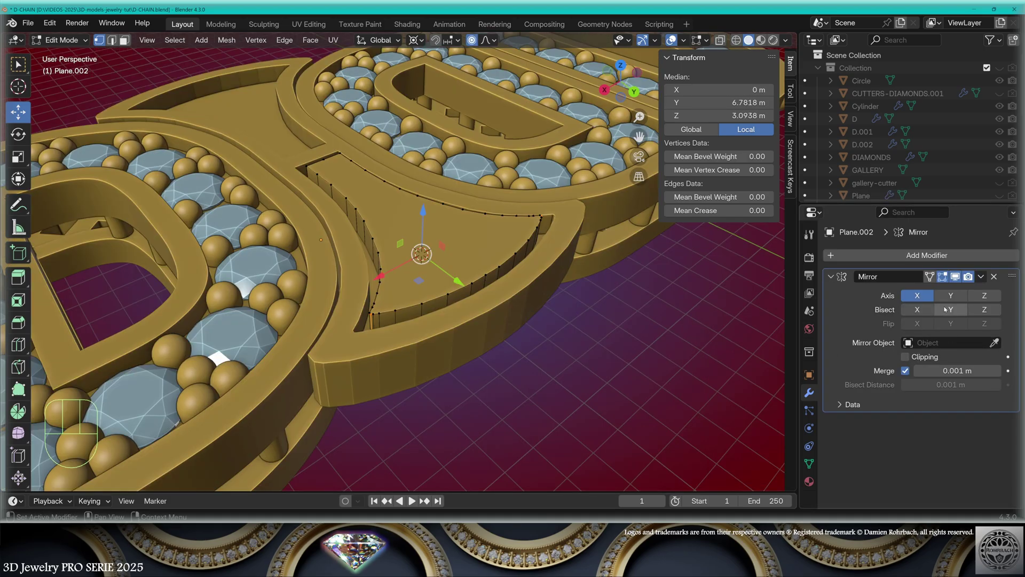
Set the raised panel's Mirror modifier to the Y axis only and add a Bevel modifier with a 0.1 m amount.
{"action": "left_click", "coordinate": [951, 295]}
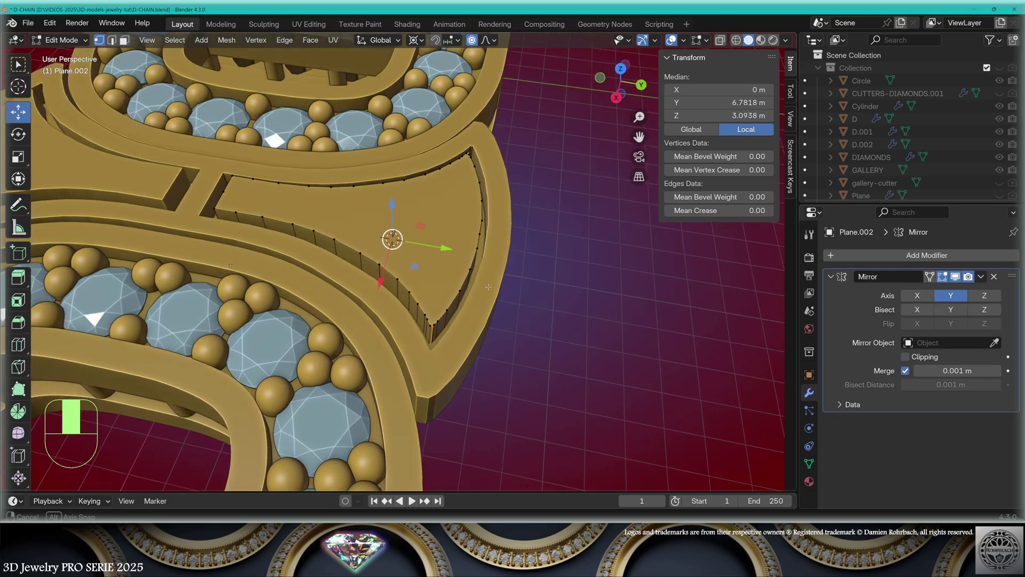
{"action": "left_click", "coordinate": [874, 255]}
{"action": "mouse_move", "coordinate": [873, 268]}
{"action": "left_click", "coordinate": [769, 271]}
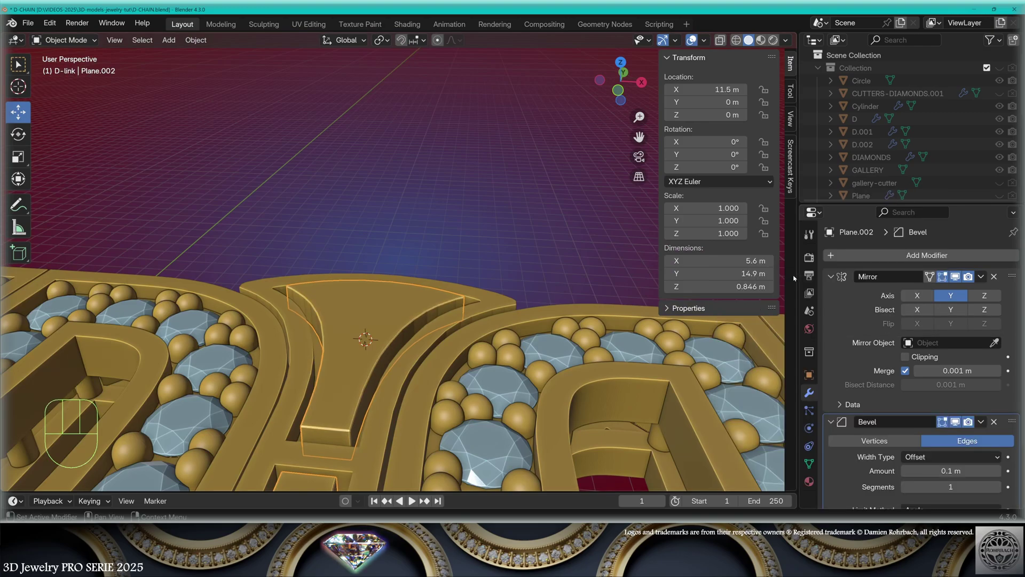
Add a Subdivision Surface modifier at level 3 to the raised panel.
{"action": "left_click", "coordinate": [940, 255]}
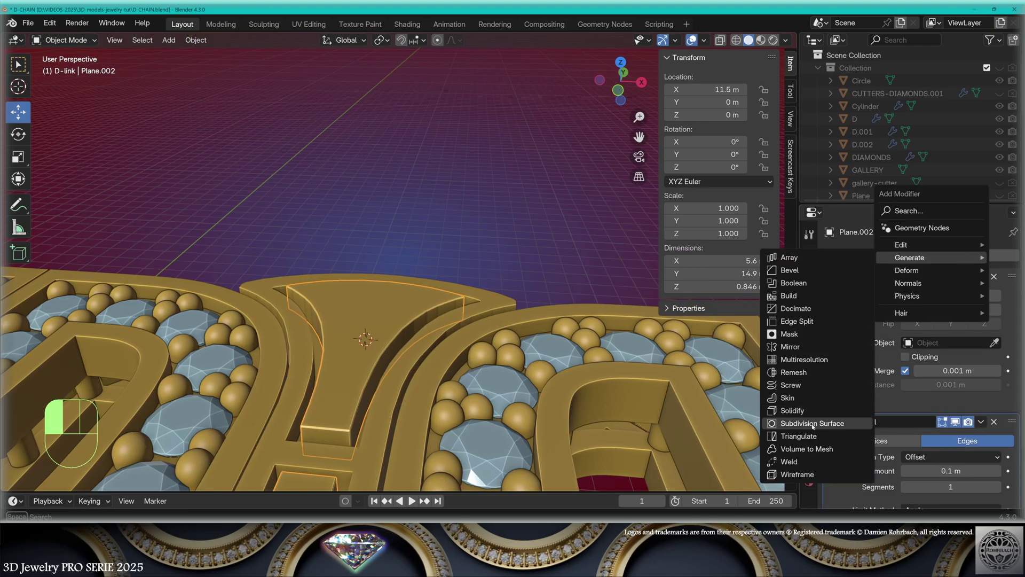
{"action": "left_click", "coordinate": [791, 421]}
{"action": "scroll", "coordinate": [956, 406], "scroll_direction": "down", "scroll_amount": 5}
{"action": "scroll", "coordinate": [964, 404], "scroll_direction": "down", "scroll_amount": 1}
{"action": "key", "text": "ctrl+3"}
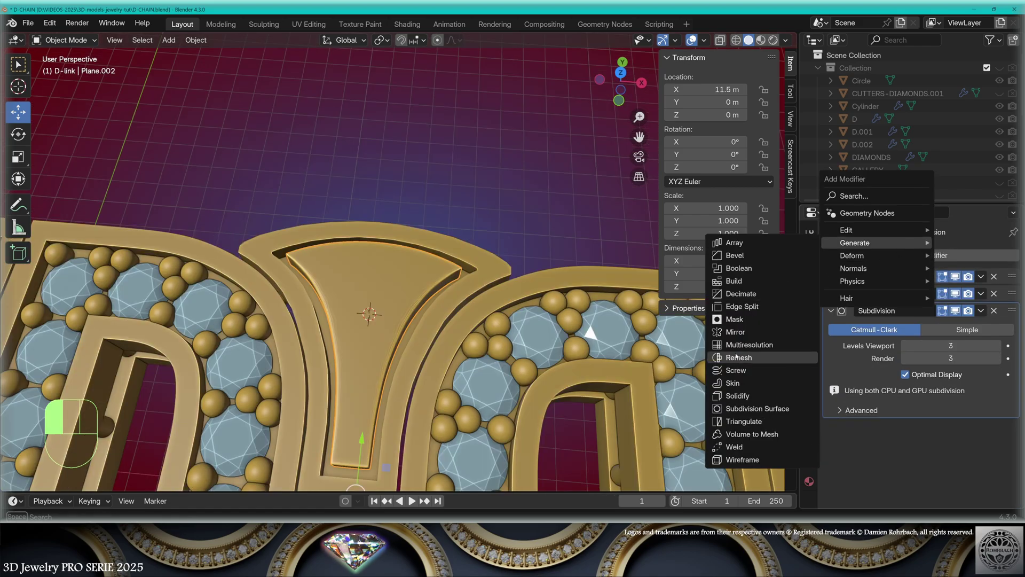
Add a smooth-shaded 0.06 m voxel Remesh and a Smooth modifier with 250 repeats to the raised panel.
{"action": "left_click", "coordinate": [738, 358]}
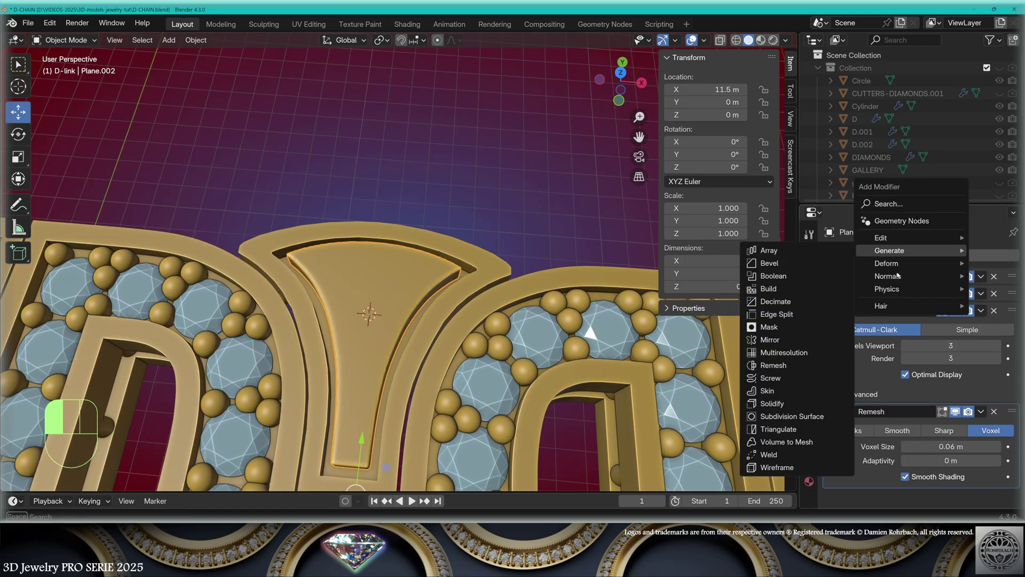
{"action": "mouse_move", "coordinate": [887, 263]}
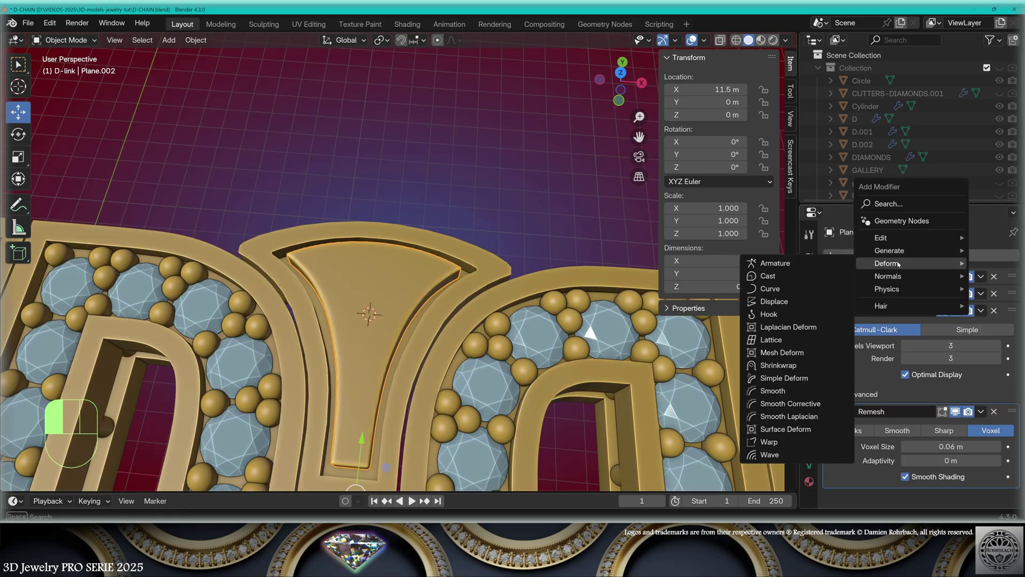
{"action": "left_click", "coordinate": [774, 390]}
{"action": "middle_click_drag", "start_coordinate": [937, 460], "coordinate": [937, 393]}
{"action": "left_click", "coordinate": [933, 480]}
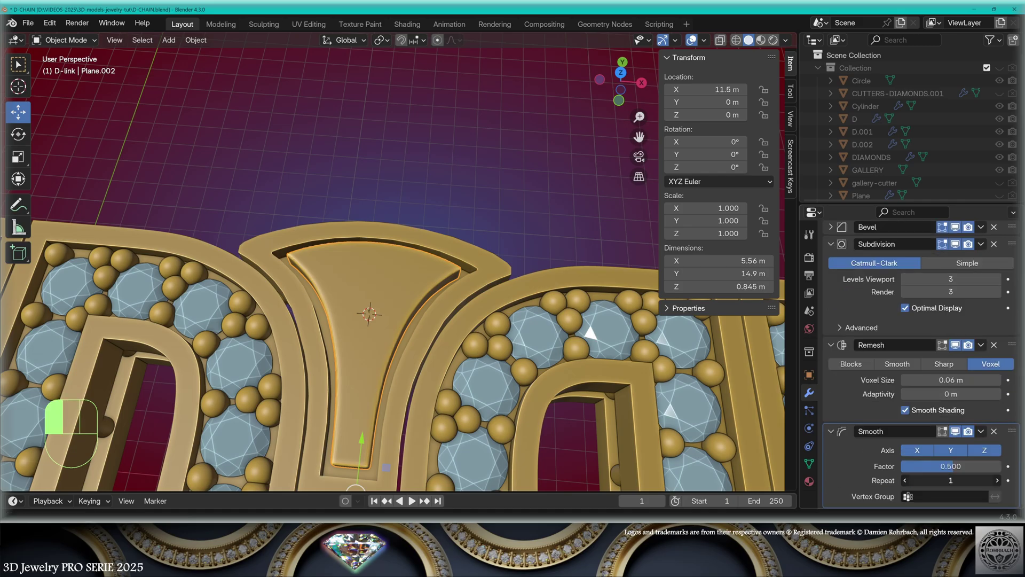
{"action": "type", "text": "250"}
{"action": "key", "text": "Return"}
{"action": "middle_click_drag", "start_coordinate": [374, 320], "coordinate": [406, 278]}
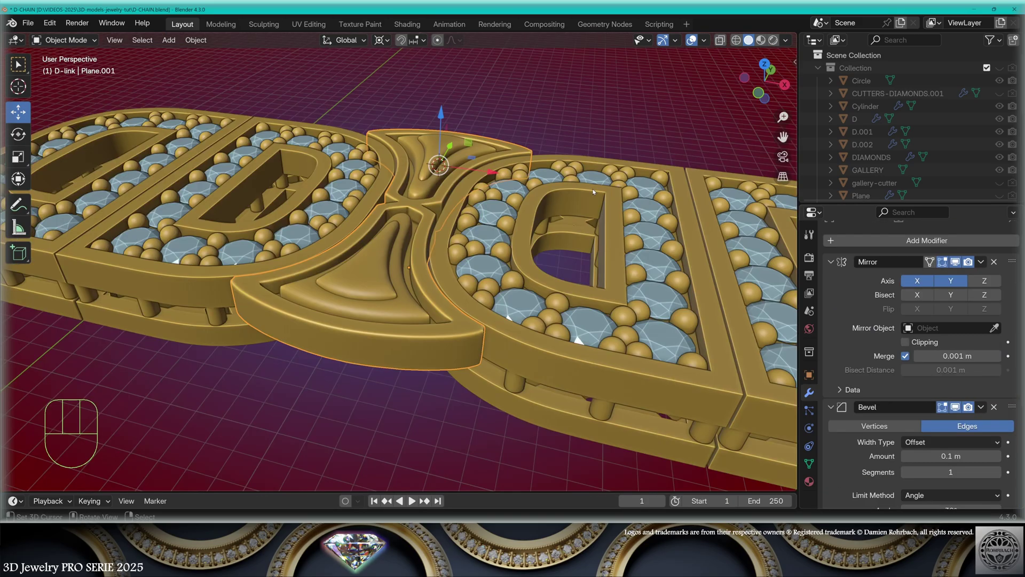
Duplicate the connector frame, lower the copy along Z to about -1.87 m and delete the leftover edge at its centre seam.
{"action": "middle_click_drag", "start_coordinate": [596, 220], "coordinate": [580, 366]}
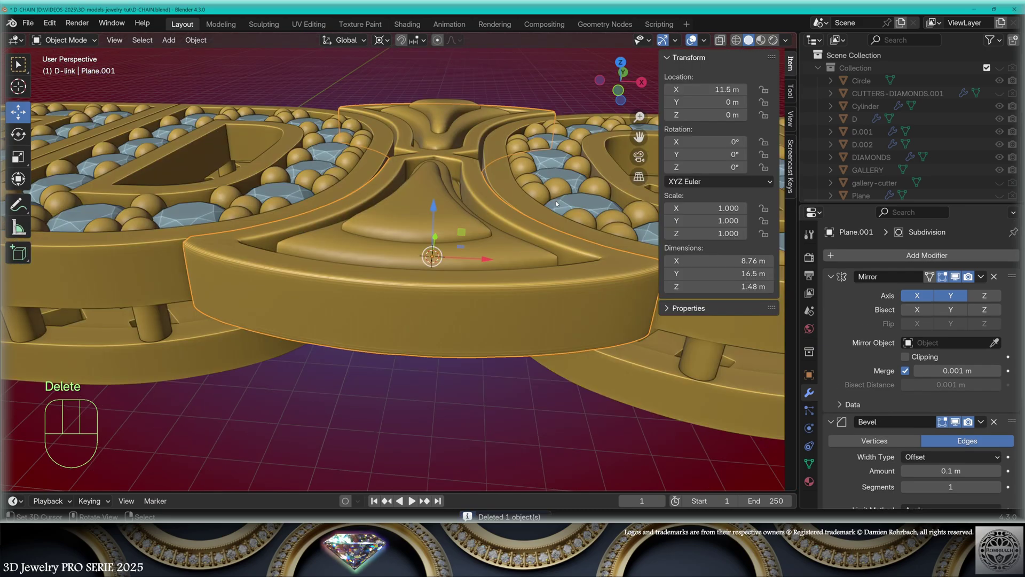
{"action": "key", "text": "shift+d"}
{"action": "key", "text": "z"}
{"action": "left_click", "coordinate": [555, 282]}
{"action": "key", "text": "KP_1"}
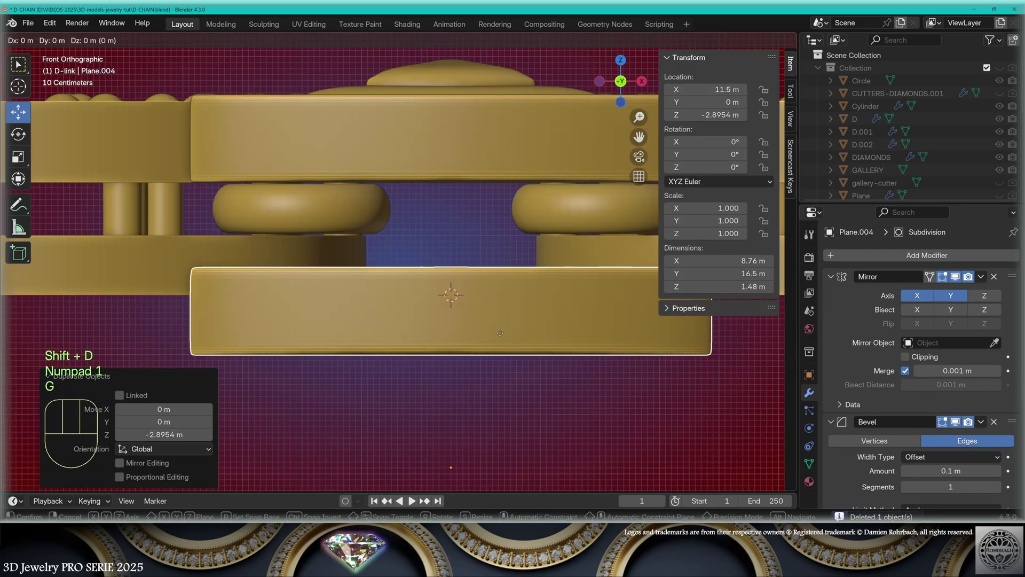
{"action": "key", "text": "g"}
{"action": "key", "text": "z"}
{"action": "key", "text": "Delete"}
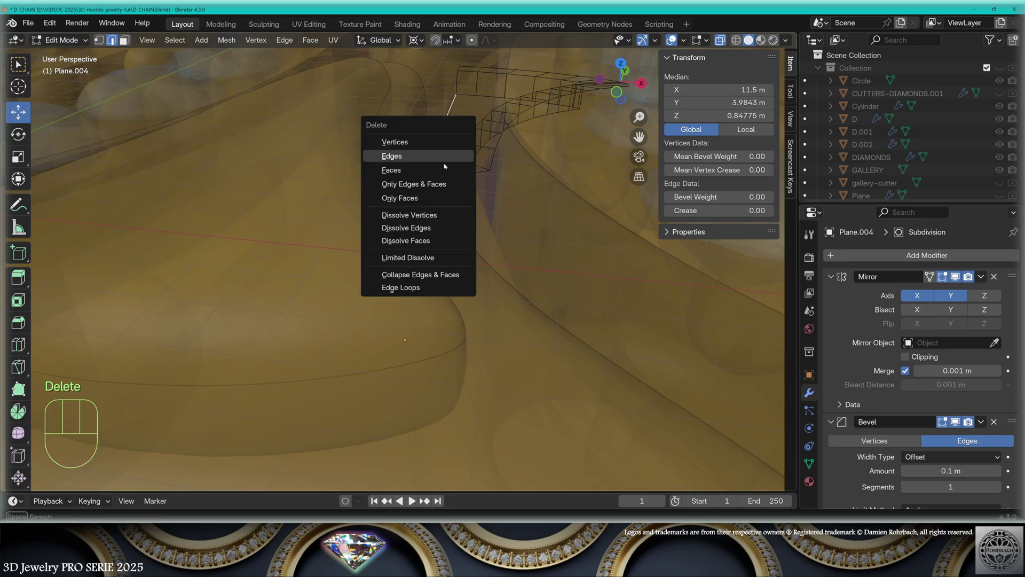
{"action": "left_click", "coordinate": [392, 156]}
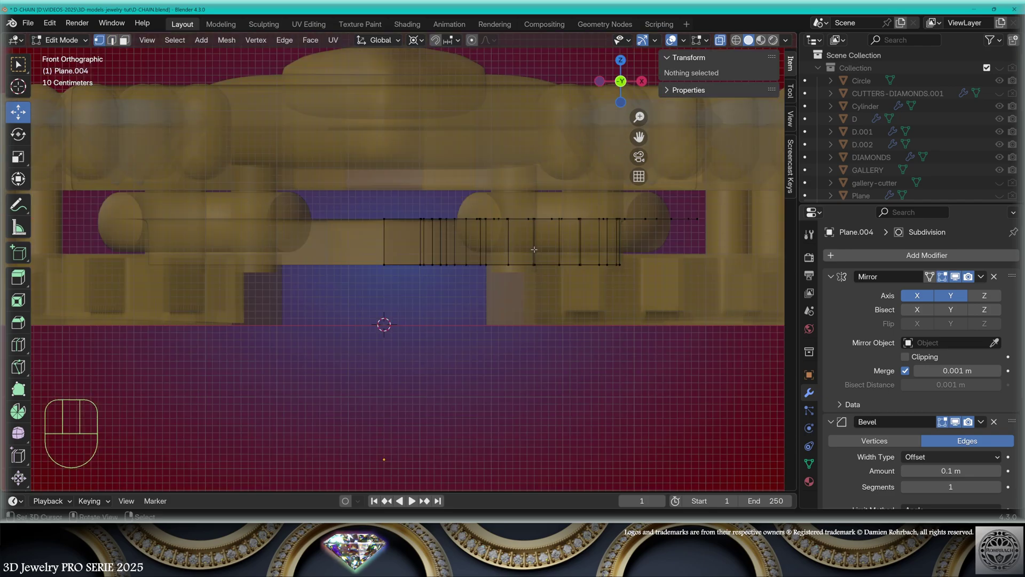
Duplicate the whole mesh of the lowered frame about 1.4 m down along Z and flip the duplicate along Z.
{"action": "key", "text": "a"}
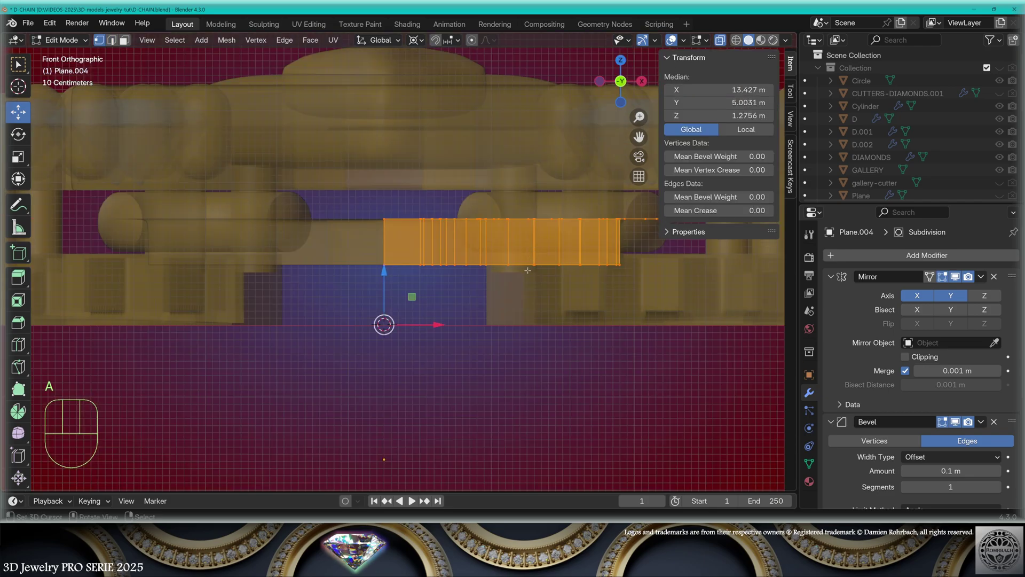
{"action": "key", "text": "shift+d"}
{"action": "key", "text": "z"}
{"action": "left_click", "coordinate": [533, 347]}
{"action": "key", "text": "s"}
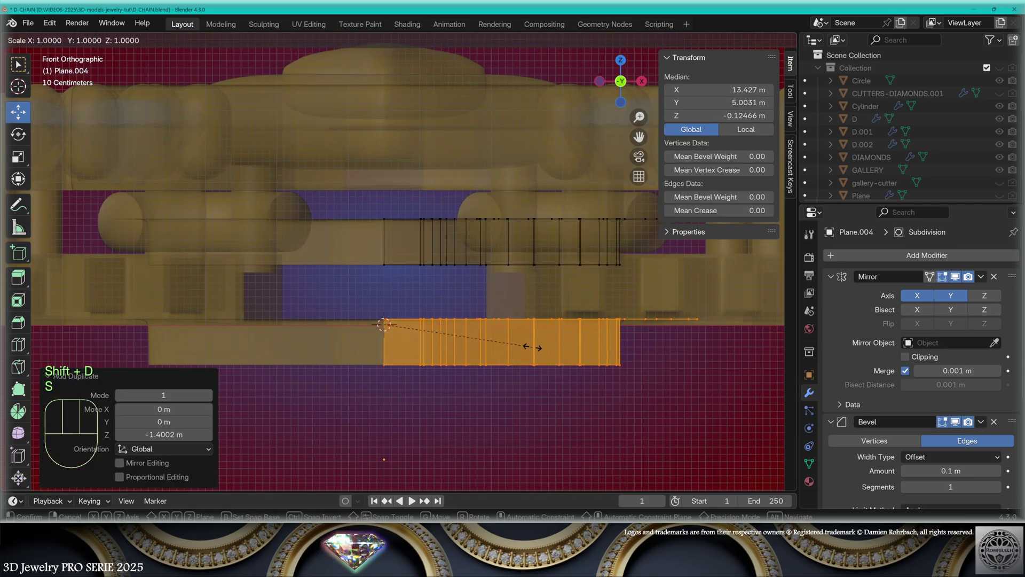
{"action": "key", "text": "z"}
{"action": "key", "text": "Return"}
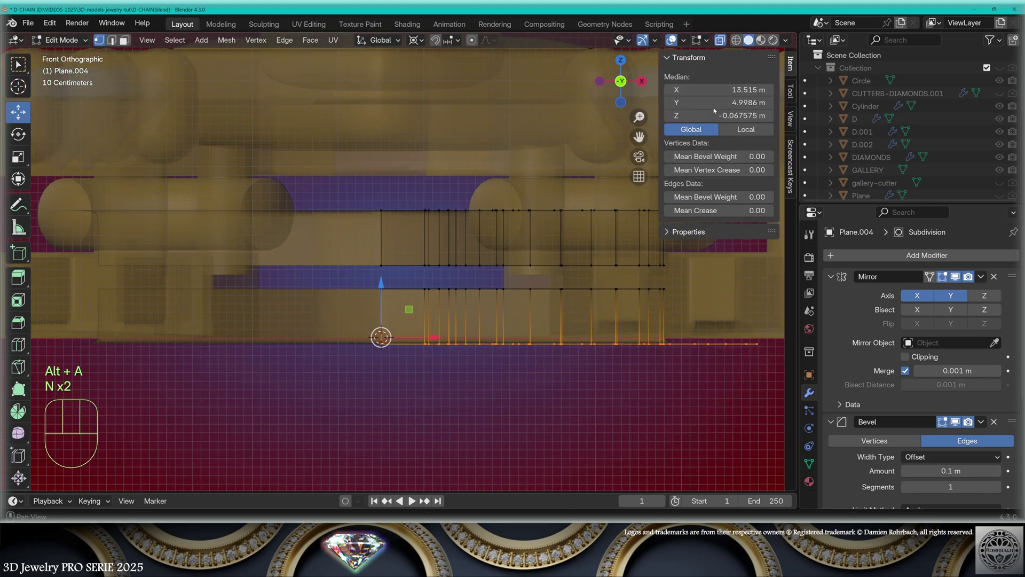
Set the bottom rim vertices to global Z 0 m and bridge the edge loops between the two mesh halves.
{"action": "left_click", "coordinate": [719, 116]}
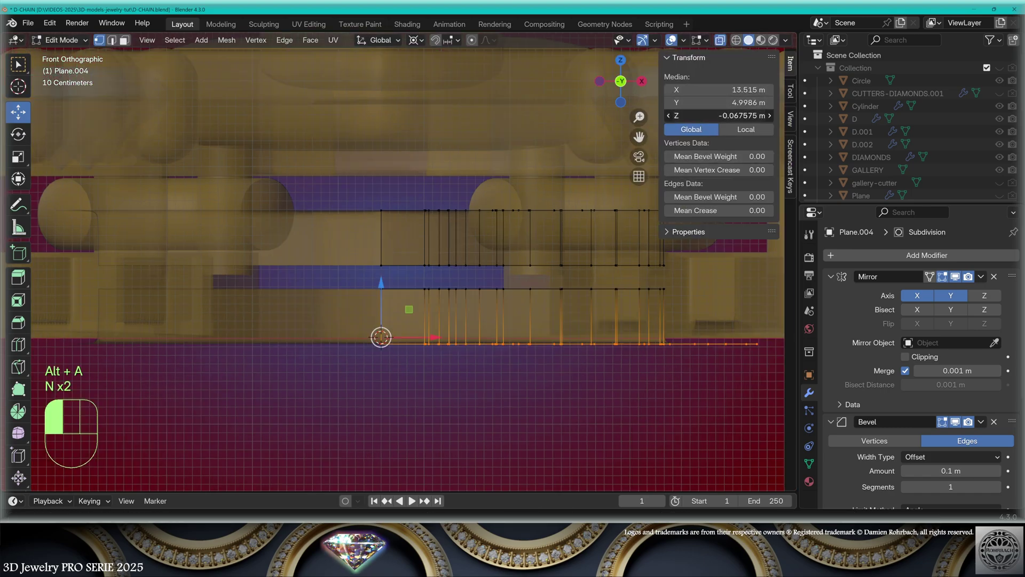
{"action": "type", "text": "0"}
{"action": "key", "text": "Return"}
{"action": "middle_click_drag", "start_coordinate": [507, 302], "coordinate": [454, 224]}
{"action": "left_click", "coordinate": [285, 40]}
{"action": "left_click", "coordinate": [315, 77]}
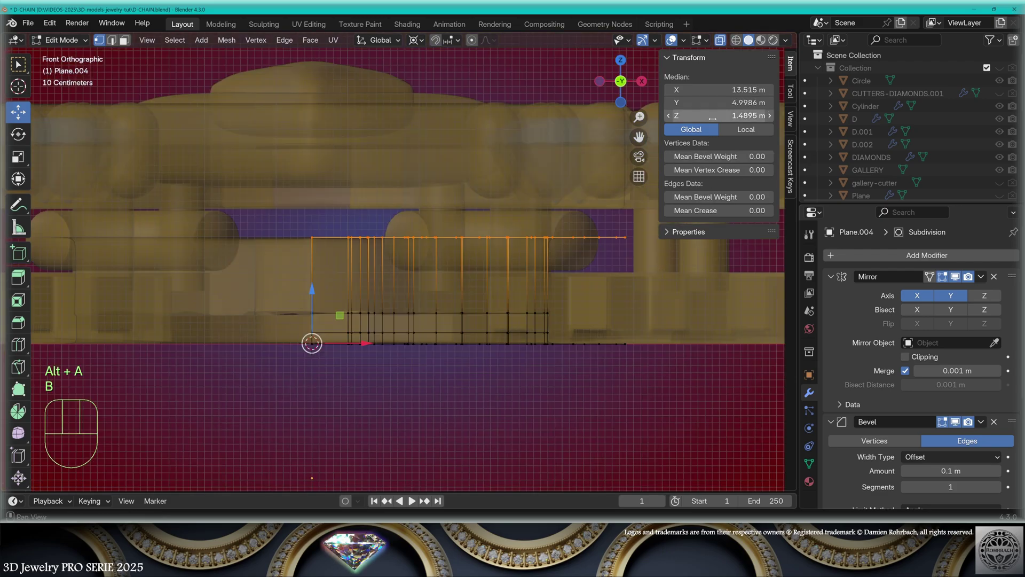
Set the upper rim vertices of the lower frame to global Z 1 m.
{"action": "left_click", "coordinate": [718, 116]}
{"action": "type", "text": "1"}
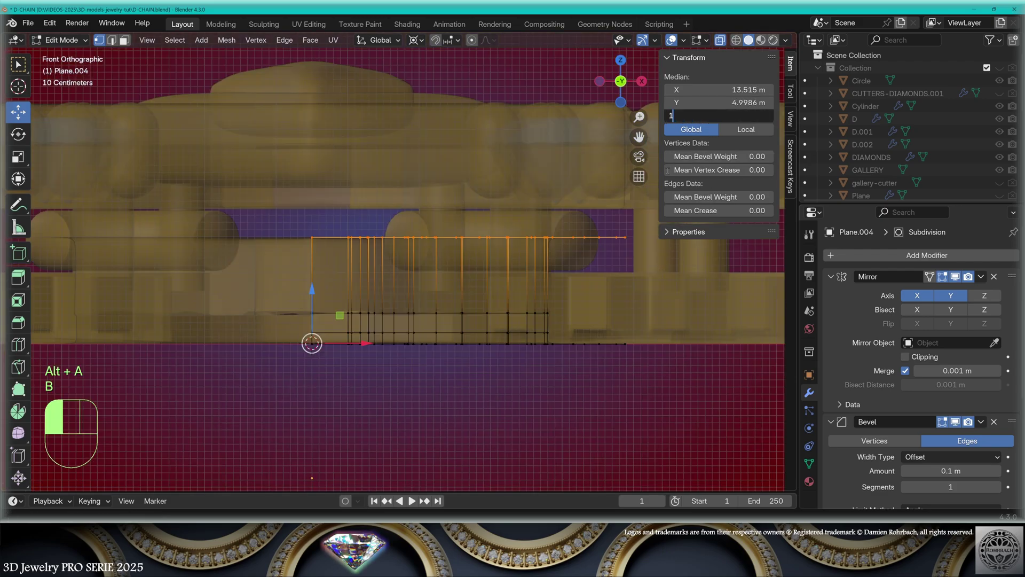
{"action": "key", "text": "Return"}
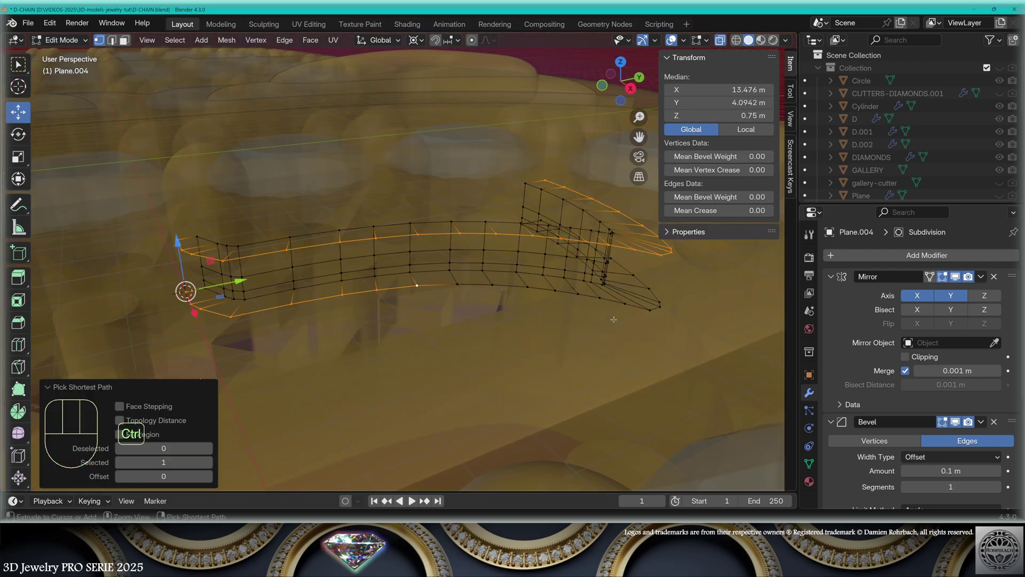
Bridge the lower frame's top and bottom outer rim edges into a side wall, and save the file.
{"action": "right_click", "coordinate": [644, 306], "text": "ctrl"}
{"action": "middle_click_drag", "start_coordinate": [739, 321], "coordinate": [490, 291]}
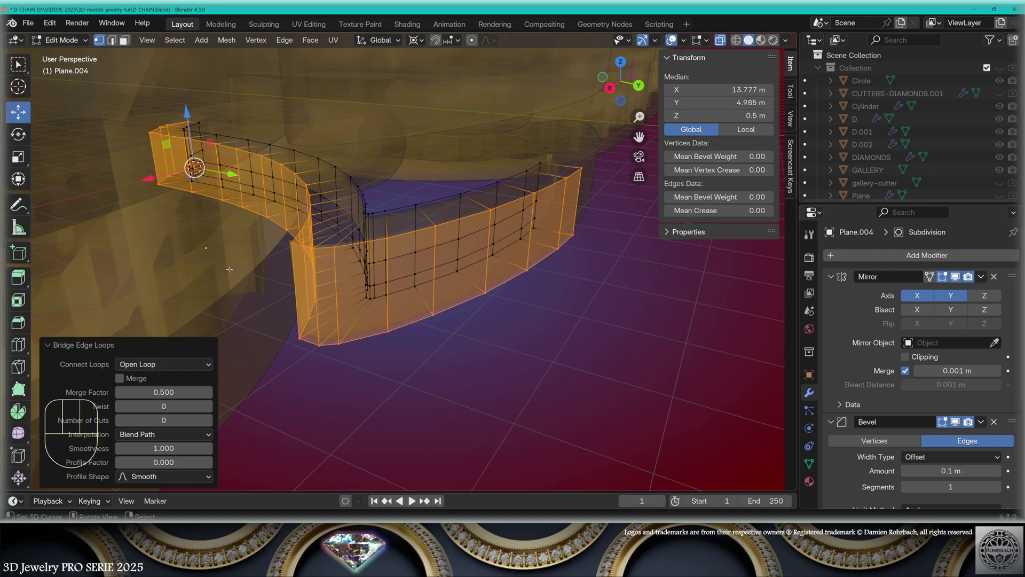
{"action": "middle_click_drag", "start_coordinate": [490, 291], "coordinate": [474, 350]}
{"action": "scroll", "coordinate": [360, 302], "scroll_direction": "down", "scroll_amount": 3}
{"action": "key", "text": "Tab"}
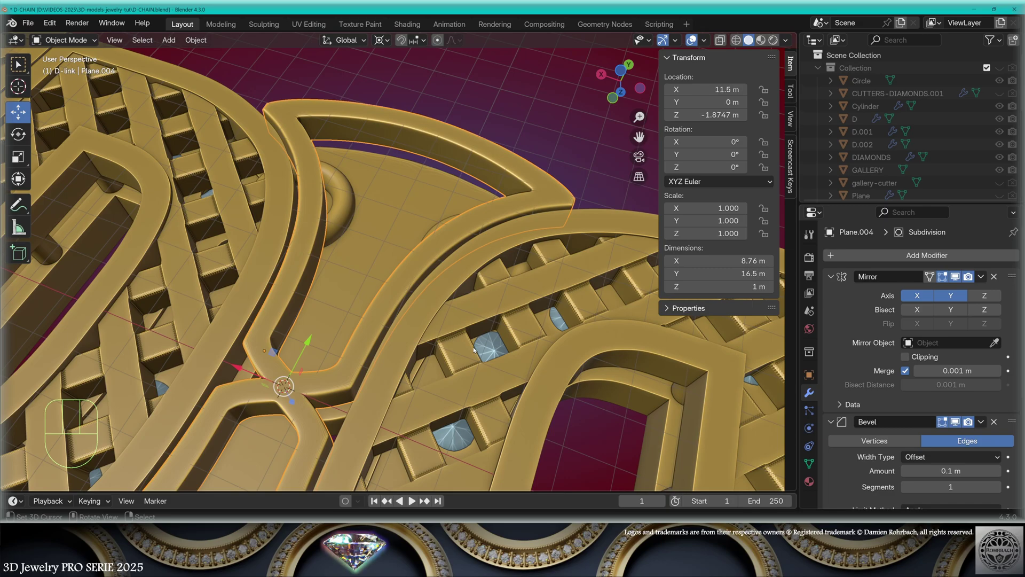
{"action": "key", "text": "ctrl+s"}
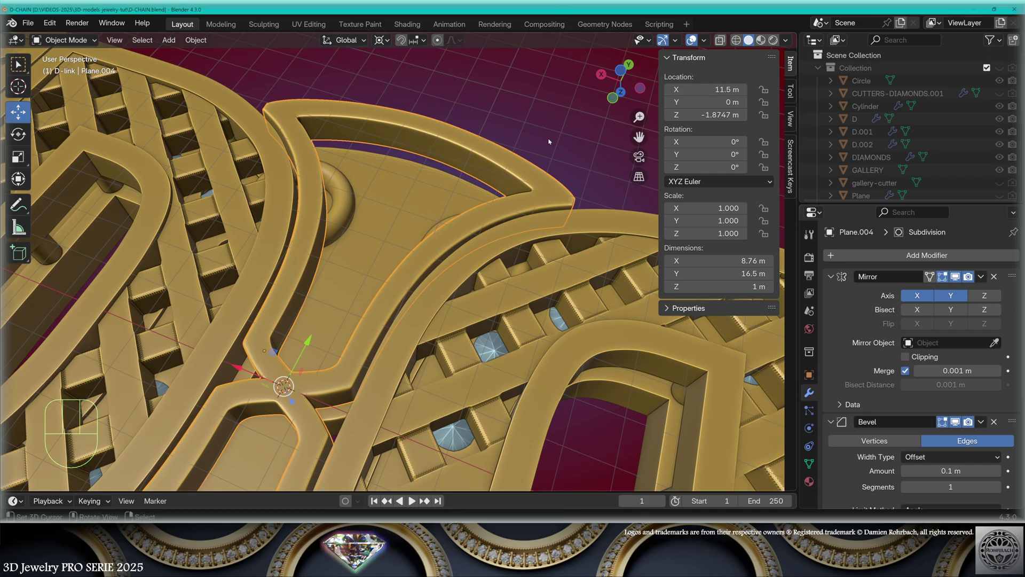
Duplicate the lower frame and delete all of the copy's vertices above its flat bottom band.
{"action": "key", "text": "shift"}
{"action": "key", "text": "shift+d"}
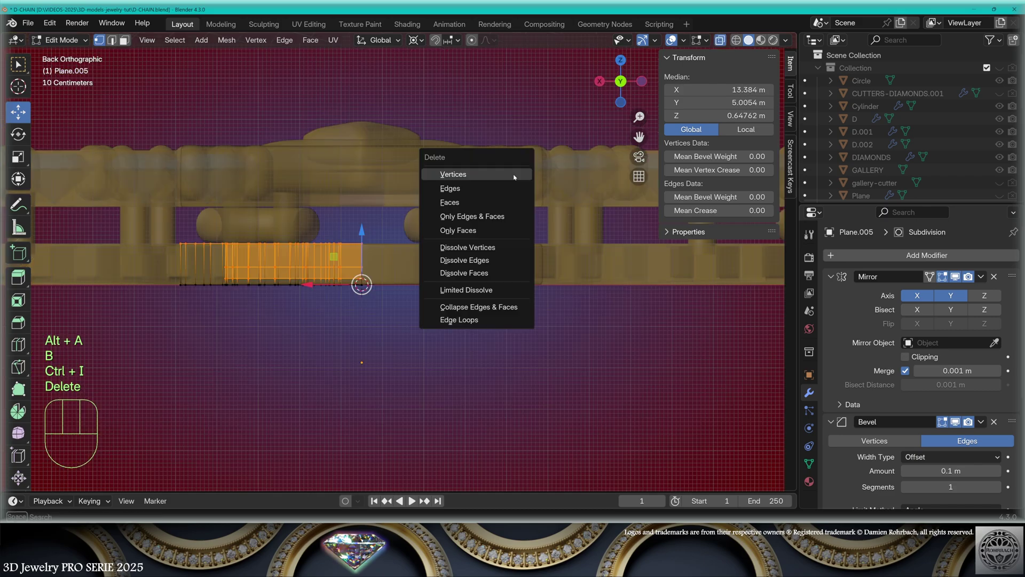
{"action": "left_click", "coordinate": [516, 176]}
{"action": "scroll", "coordinate": [397, 269], "scroll_direction": "up", "scroll_amount": 2}
{"action": "middle_click_drag", "start_coordinate": [389, 288], "coordinate": [419, 318]}
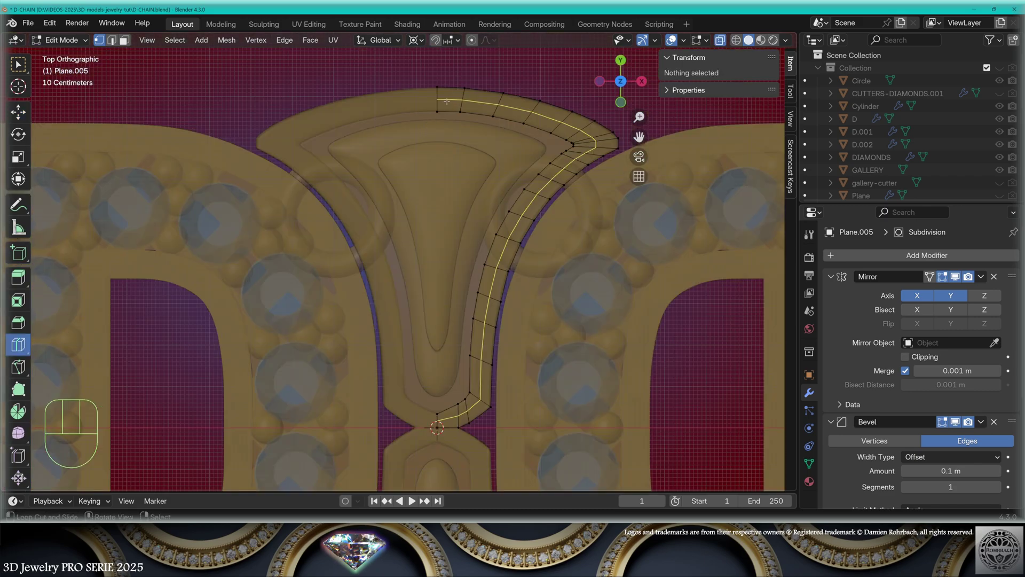
Reduce the flat band to a centred loop cut and connect its two end vertices with an edge.
{"action": "left_click", "coordinate": [441, 99]}
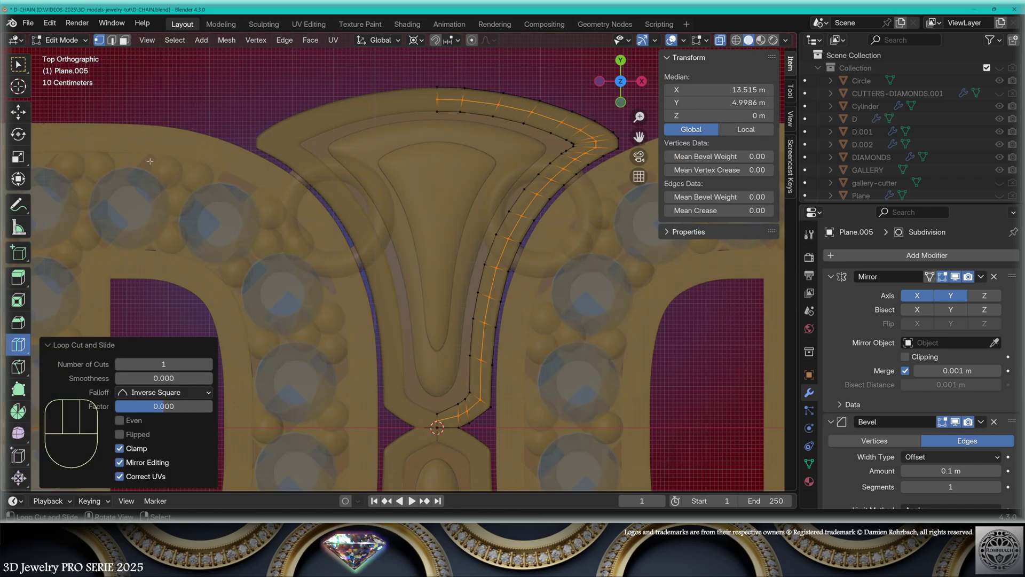
{"action": "left_click", "coordinate": [18, 112]}
{"action": "left_click", "coordinate": [437, 427]}
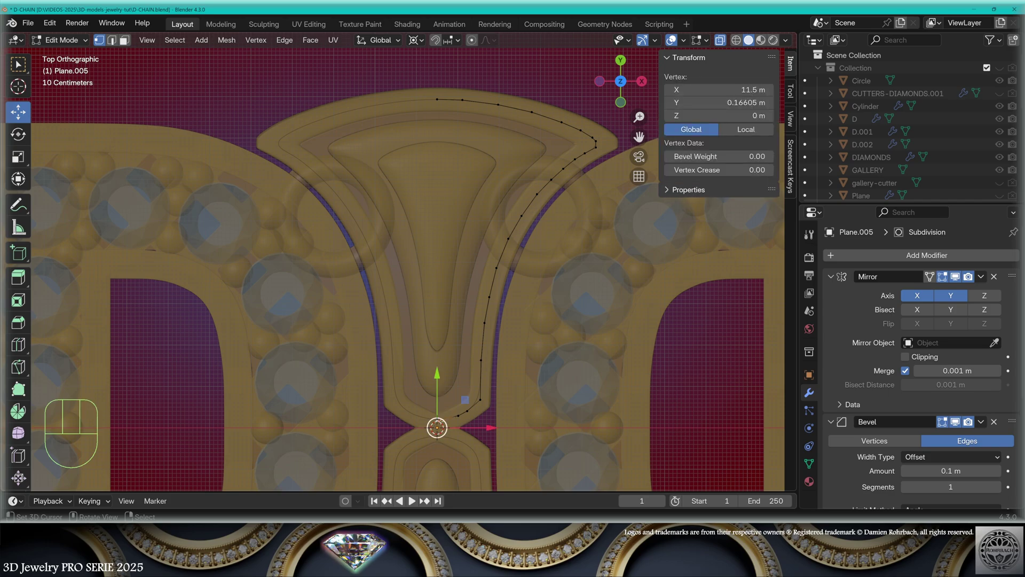
{"action": "left_click", "coordinate": [437, 99], "text": "shift"}
{"action": "key", "text": "f"}
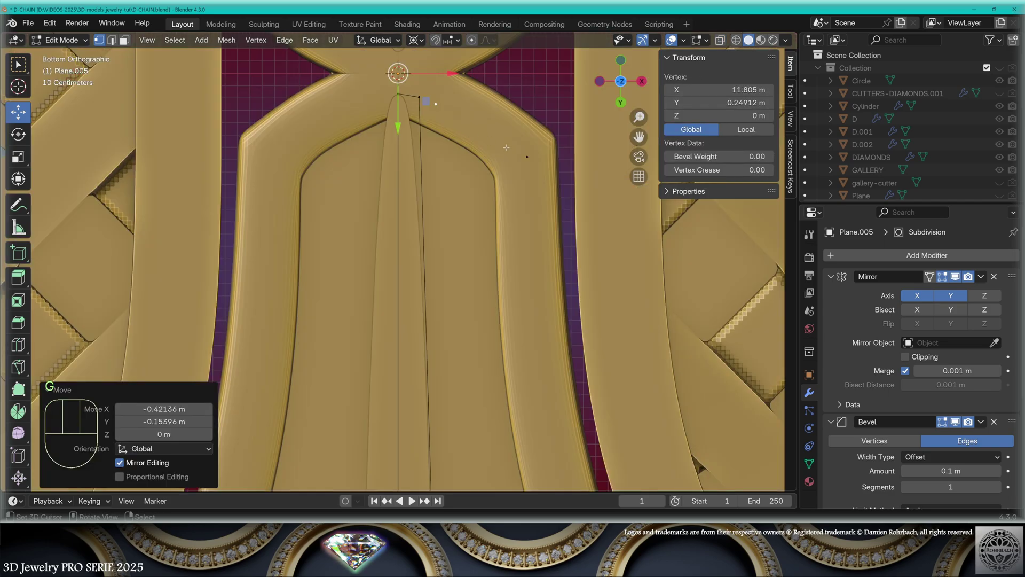
Reposition the outline vertices from below to shape narrow strips fanning out across the frame's opening.
{"action": "right_click", "coordinate": [529, 157]}
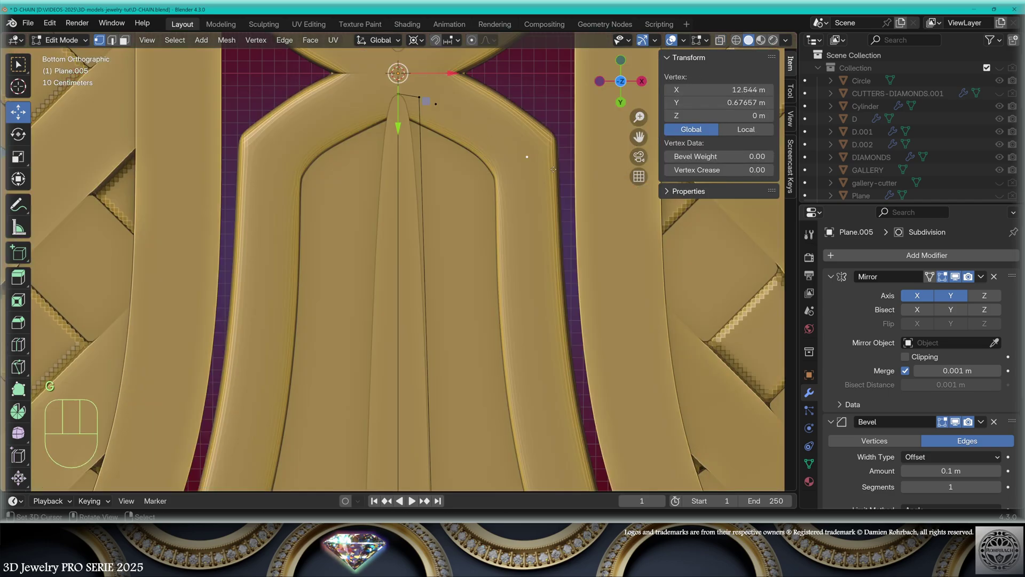
{"action": "key", "text": "g"}
{"action": "left_click", "coordinate": [488, 129]}
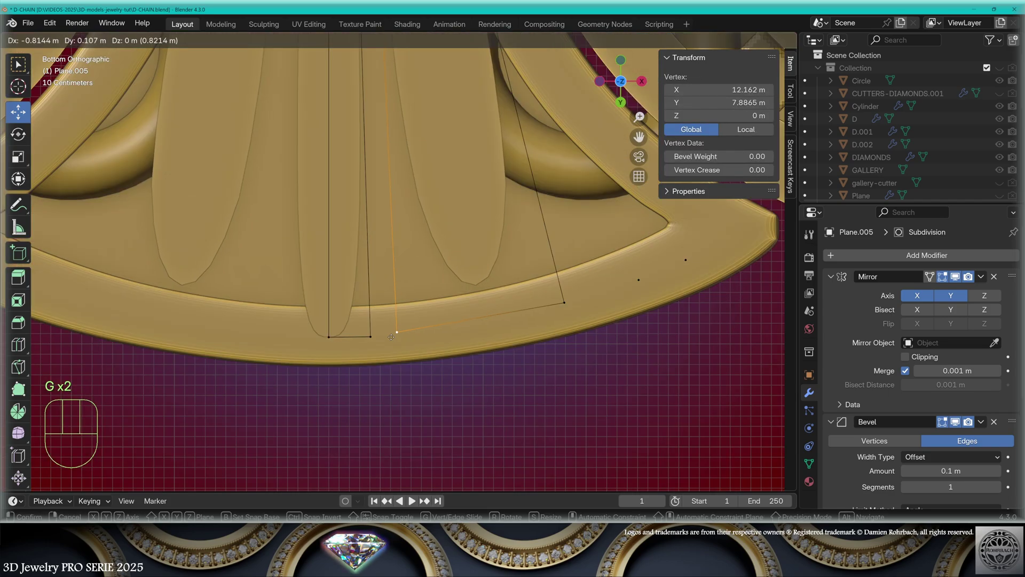
{"action": "left_click", "coordinate": [426, 338]}
{"action": "key", "text": "g"}
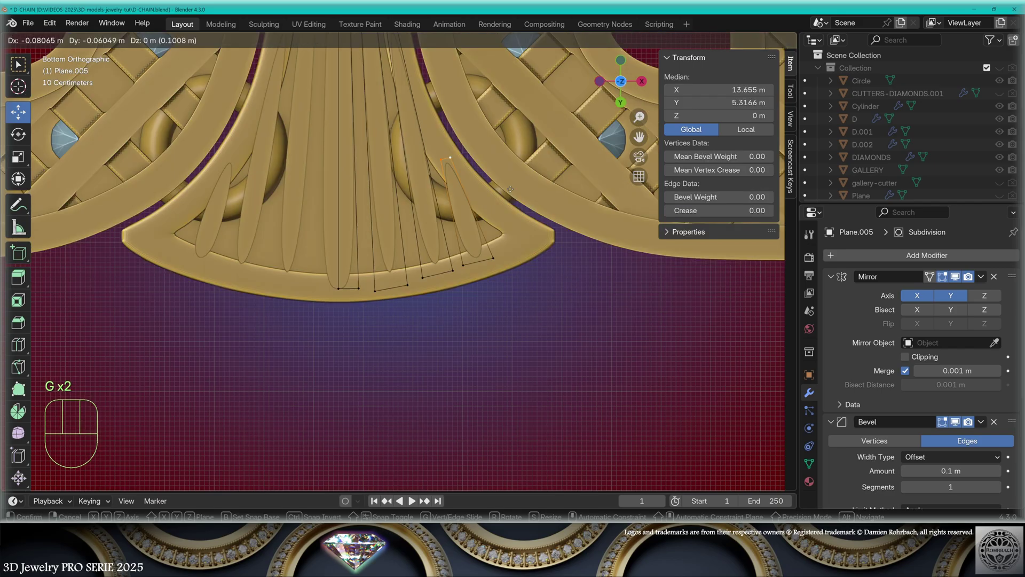
{"action": "left_click", "coordinate": [510, 189]}
{"action": "scroll", "coordinate": [510, 189], "scroll_direction": "down", "scroll_amount": 1}
{"action": "middle_click_drag", "start_coordinate": [510, 189], "coordinate": [521, 235], "text": "shift"}
Remove the strips' Bevel and Subdivision modifiers and thicken them with a Solidify modifier set to 1 m.
{"action": "key", "text": "Tab"}
{"action": "middle_click_drag", "start_coordinate": [520, 395], "coordinate": [495, 281]}
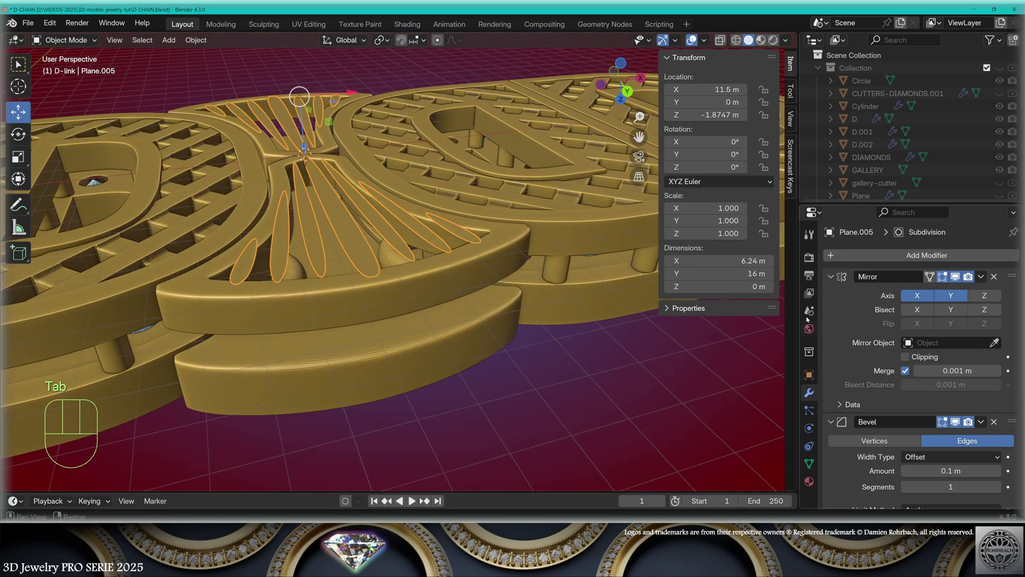
{"action": "left_click", "coordinate": [927, 255]}
{"action": "mouse_move", "coordinate": [876, 270]}
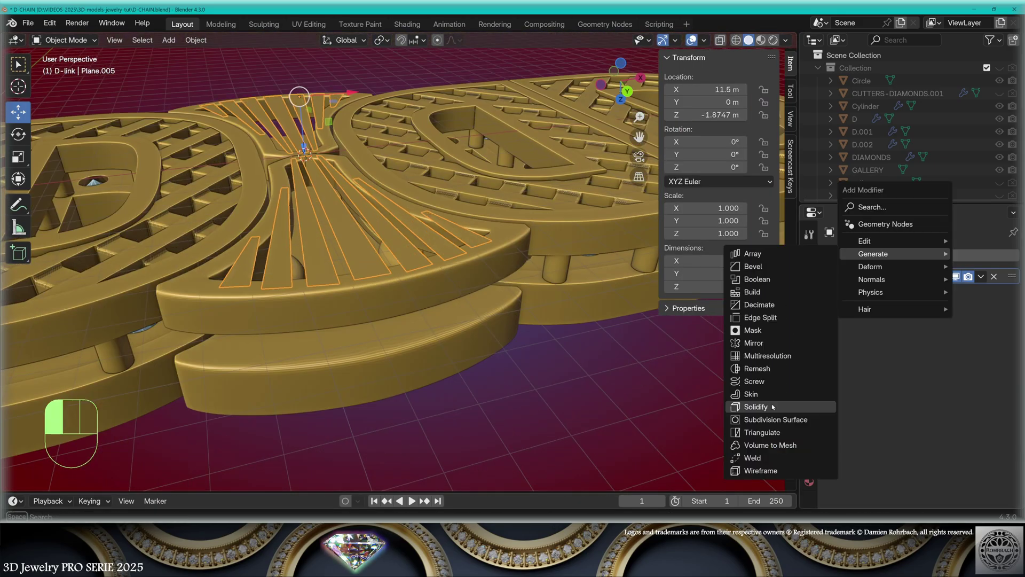
{"action": "left_click", "coordinate": [769, 402]}
{"action": "left_click", "coordinate": [904, 329]}
{"action": "type", "text": "1"}
{"action": "key", "text": "Return"}
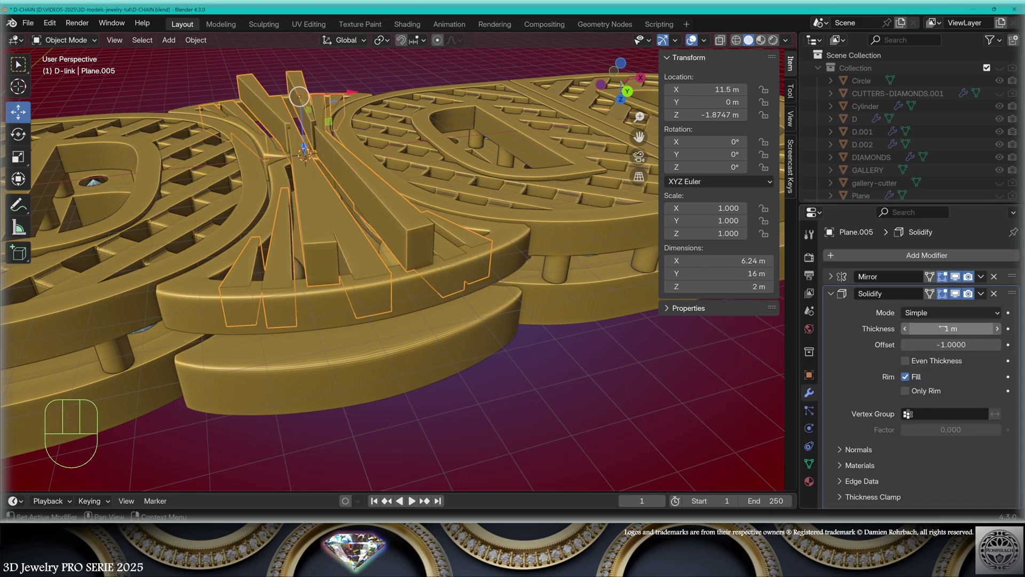
Recalculate the normals of all strip faces to the outside and nudge the strip vertices along X into place.
{"action": "key", "text": "Tab"}
{"action": "key", "text": "a"}
{"action": "key", "text": "alt+n"}
{"action": "left_click", "coordinate": [570, 302]}
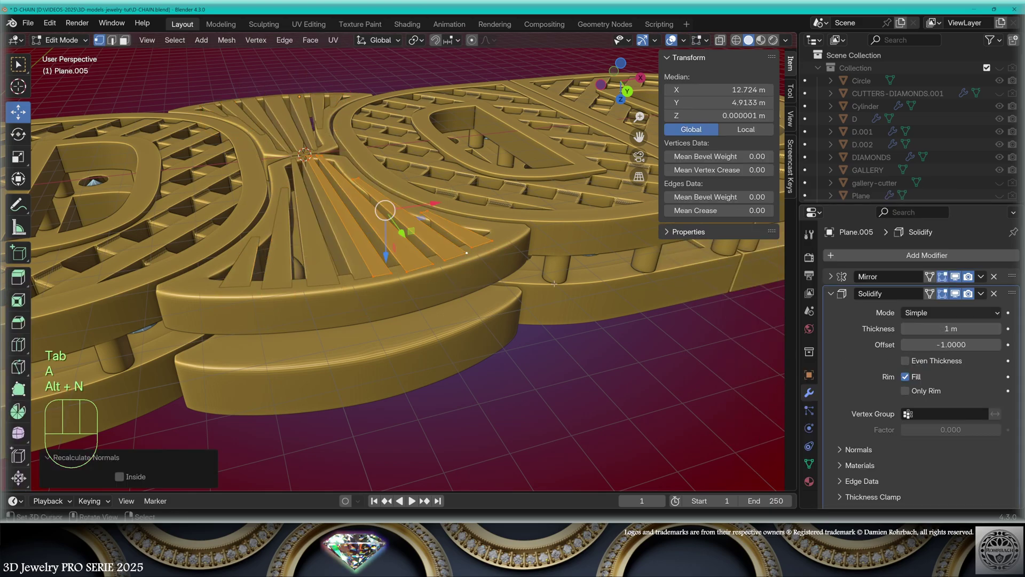
{"action": "key", "text": "Tab"}
{"action": "middle_click_drag", "start_coordinate": [556, 293], "coordinate": [417, 326]}
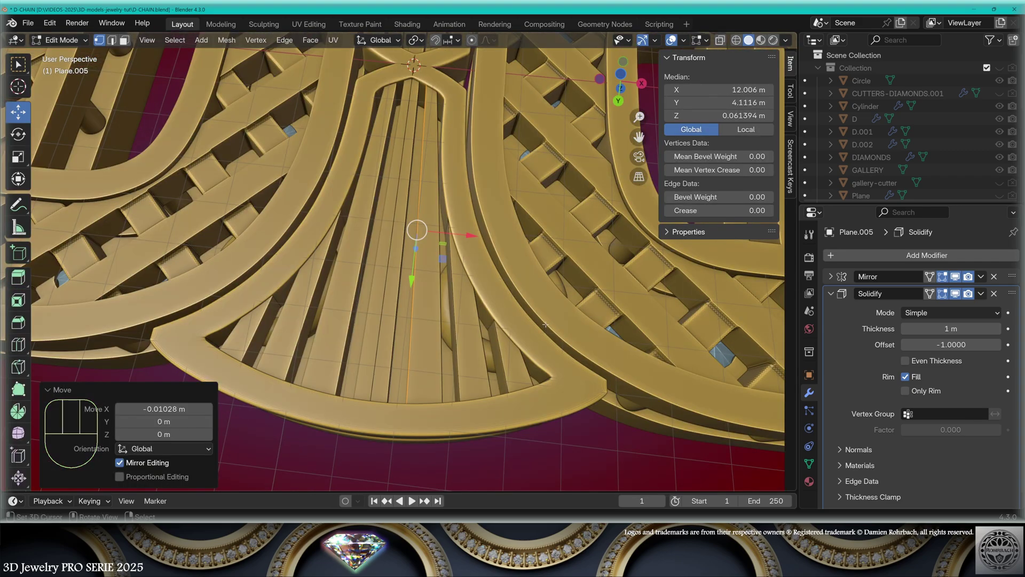
{"action": "key", "text": "Tab"}
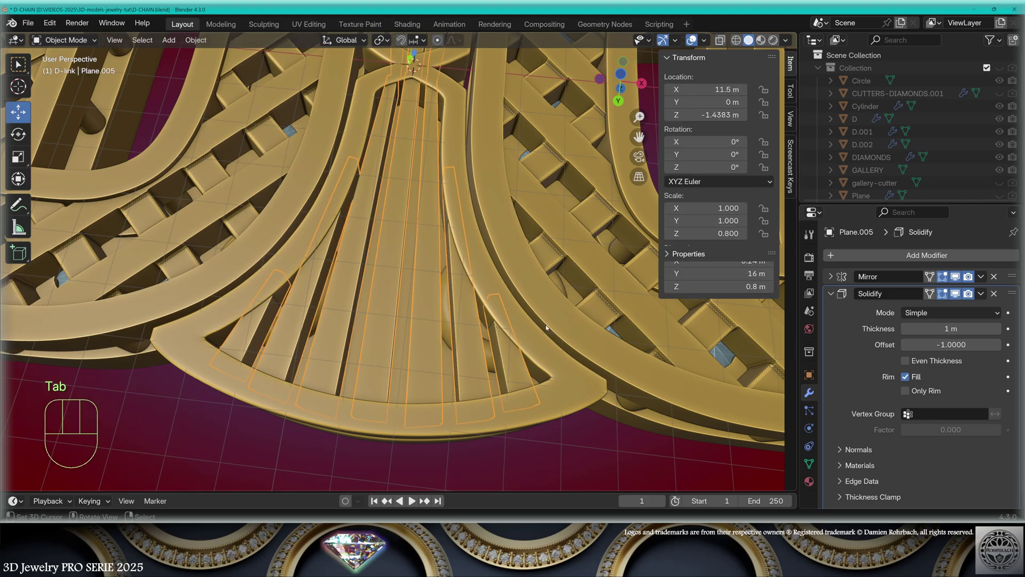
Copy a support post out of the D link's mesh as a separate object and place it under the connector's upper outer corner.
{"action": "key", "text": "KP_7"}
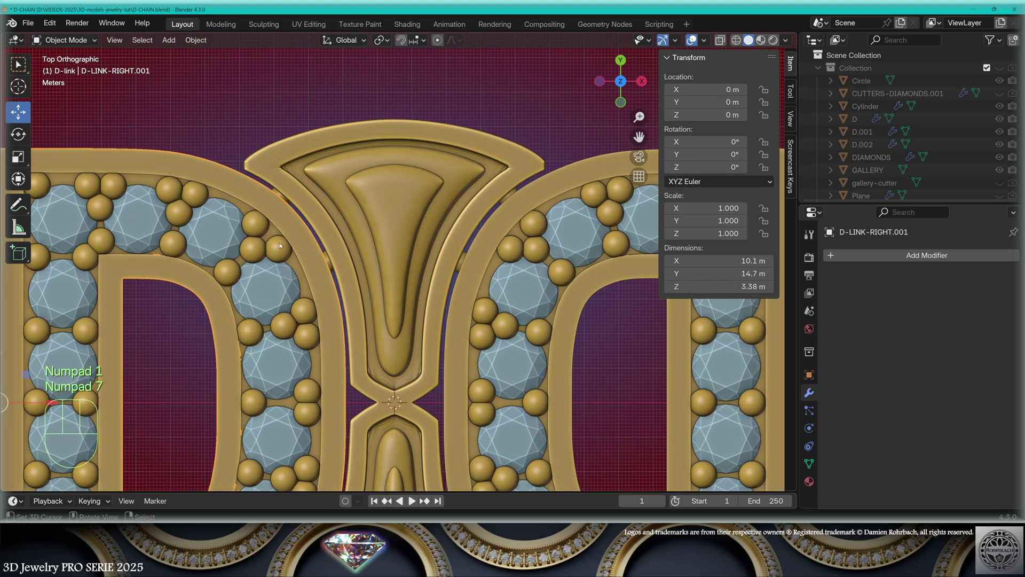
{"action": "key", "text": "alt+z"}
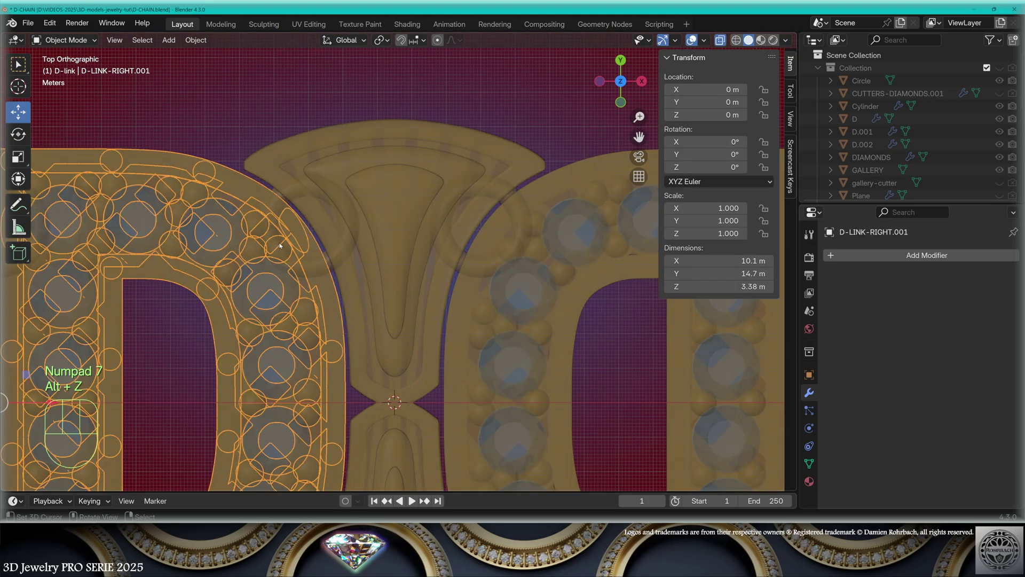
{"action": "key", "text": "Tab"}
{"action": "key", "text": "alt+z"}
{"action": "middle_click_drag", "start_coordinate": [279, 245], "coordinate": [217, 144]}
{"action": "key", "text": "alt+z"}
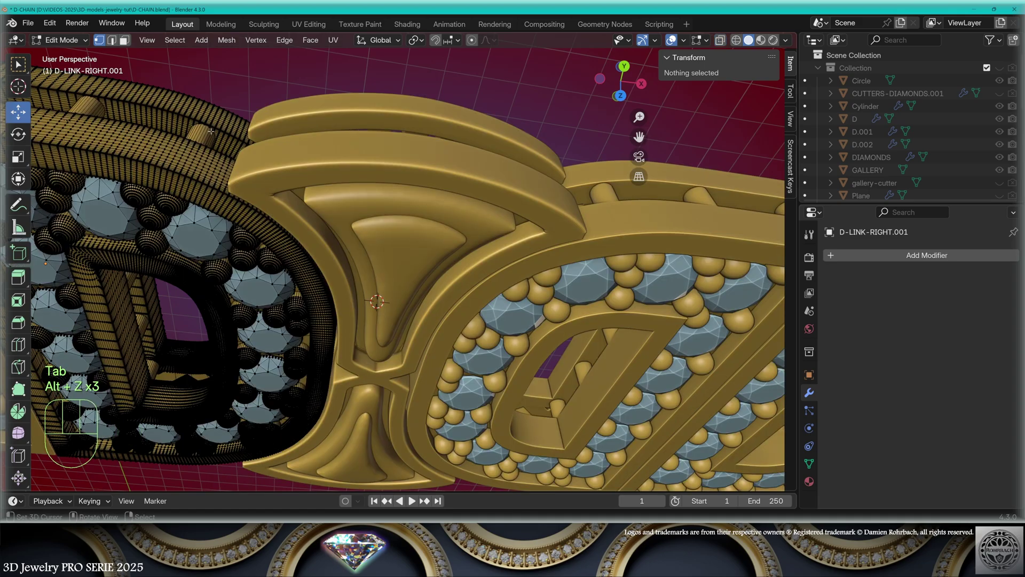
{"action": "key", "text": "KP_7"}
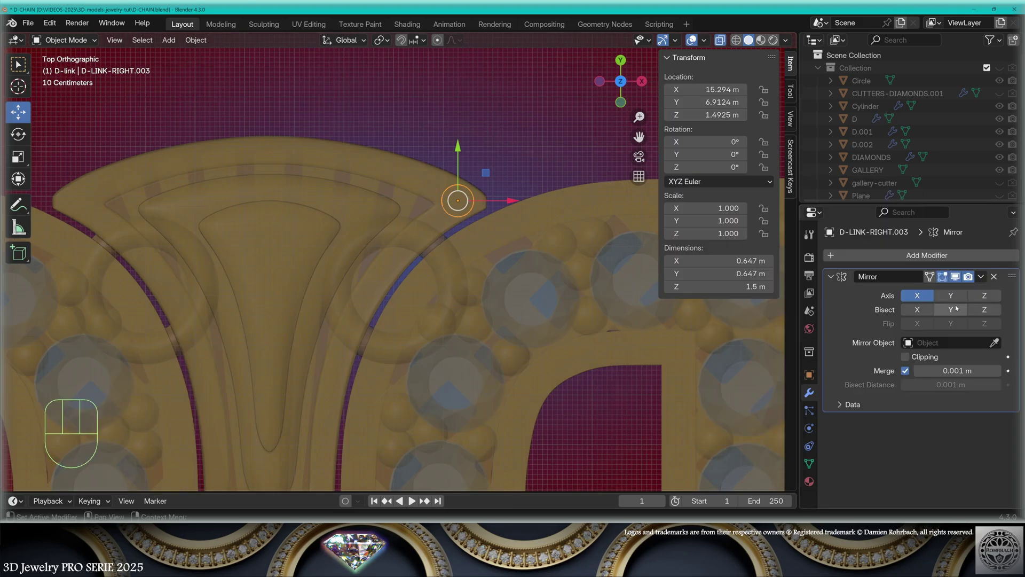
Mirror the post on the X and Y axes, using the connector frame TD.001 as the mirror object.
{"action": "left_click", "coordinate": [951, 295]}
{"action": "left_click", "coordinate": [994, 342]}
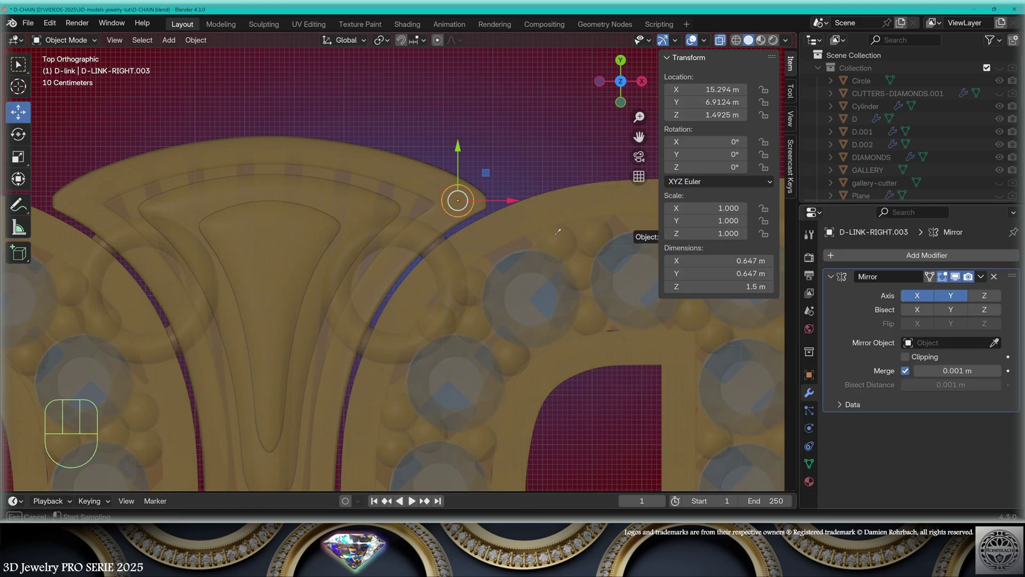
{"action": "left_click", "coordinate": [398, 169]}
Duplicate the post down to the connector's narrow waist, shrink it slightly and fit it inside the frame's edge.
{"action": "key", "text": "shift+d"}
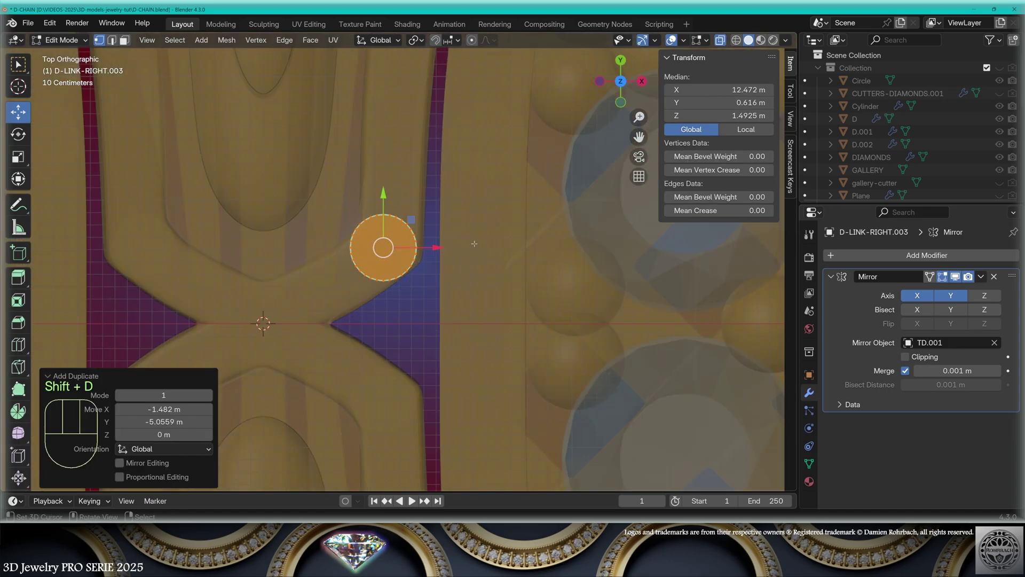
{"action": "key", "text": "s"}
{"action": "left_click", "coordinate": [470, 237]}
{"action": "key", "text": "g"}
{"action": "left_click", "coordinate": [470, 232]}
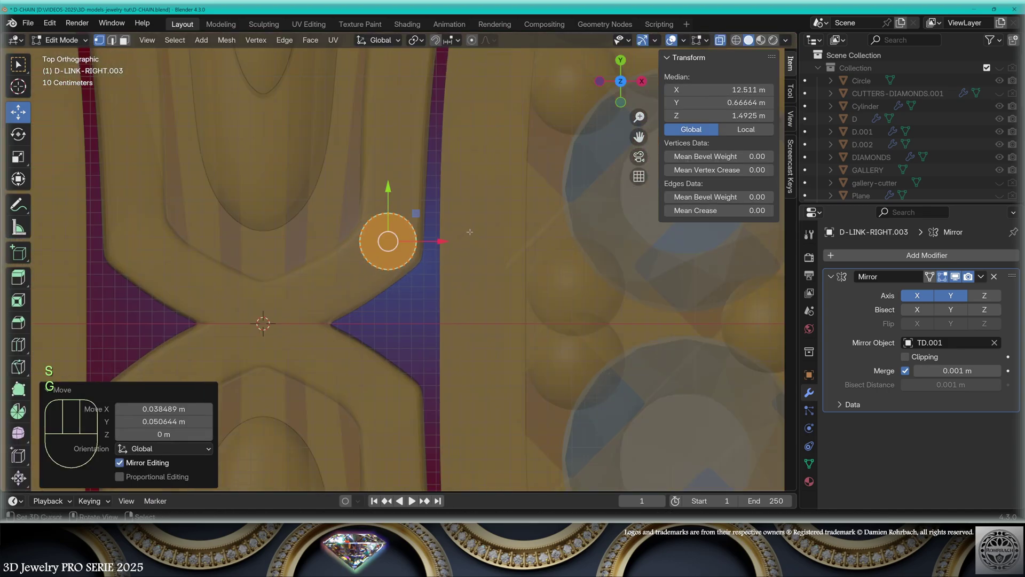
Slide the post copies along the connector's side into position between the upper and lower frames, and save the file.
{"action": "key", "text": "KP_1"}
{"action": "left_click_drag", "start_coordinate": [471, 293], "coordinate": [460, 296]}
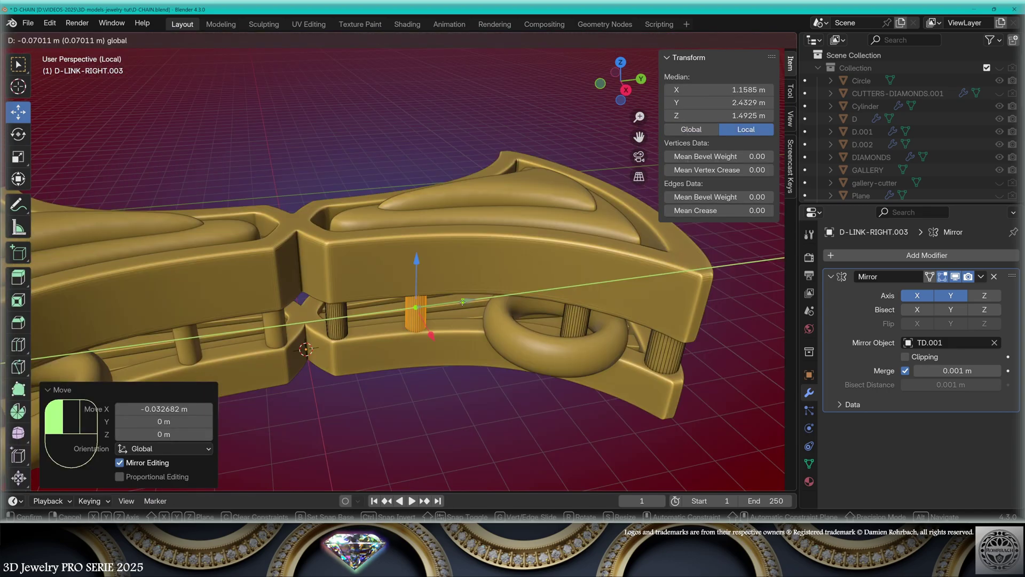
{"action": "middle_click_drag", "start_coordinate": [566, 261], "coordinate": [571, 283]}
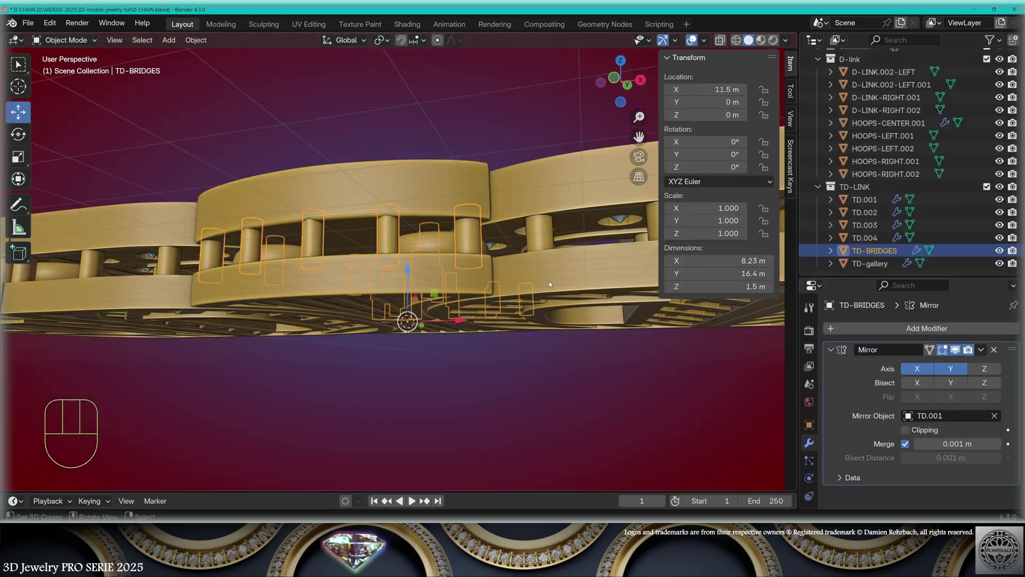
{"action": "key", "text": "ctrl+s"}
Duplicate all the connector parts in place, convert the copies to meshes and join them into one object.
{"action": "middle_click_drag", "start_coordinate": [574, 340], "coordinate": [495, 389]}
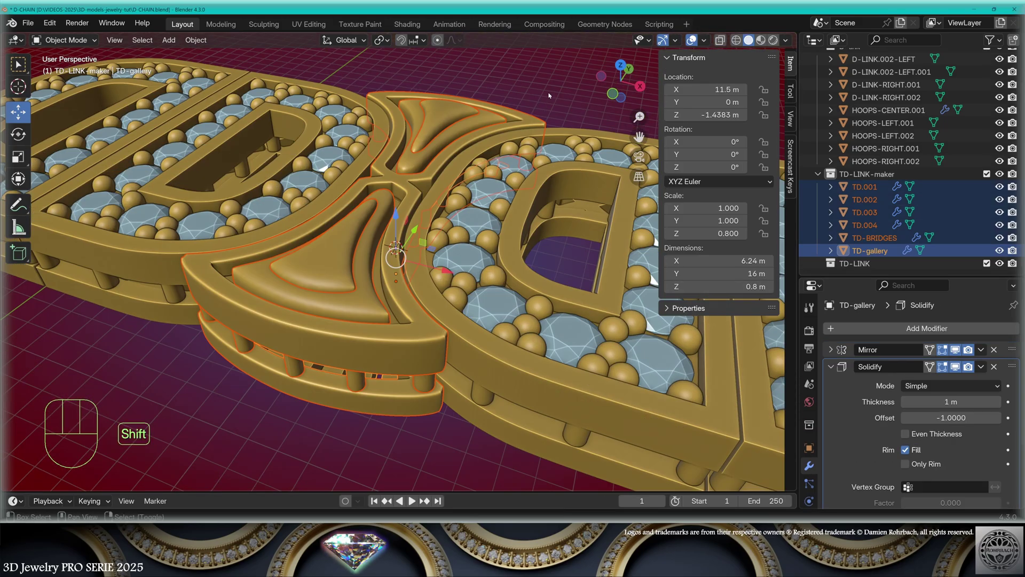
{"action": "key", "text": "shift+d"}
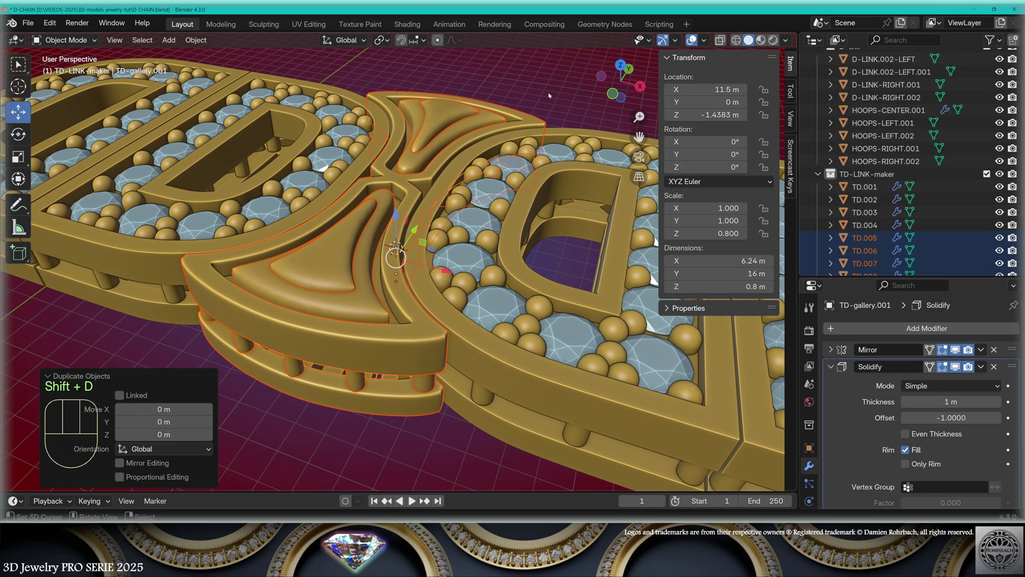
{"action": "key", "text": "Escape"}
{"action": "key", "text": "alt+c"}
{"action": "left_click", "coordinate": [549, 95]}
{"action": "key", "text": "ctrl+j"}
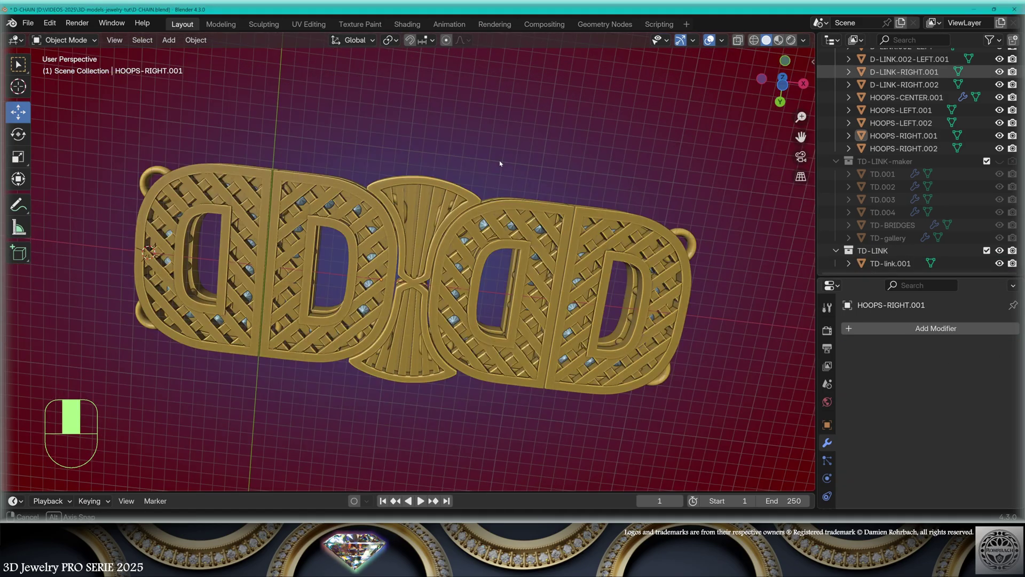
Add a cube from the top view and set its X dimension to 220 m as a chain length guide.
{"action": "middle_click_drag", "start_coordinate": [502, 165], "coordinate": [469, 387]}
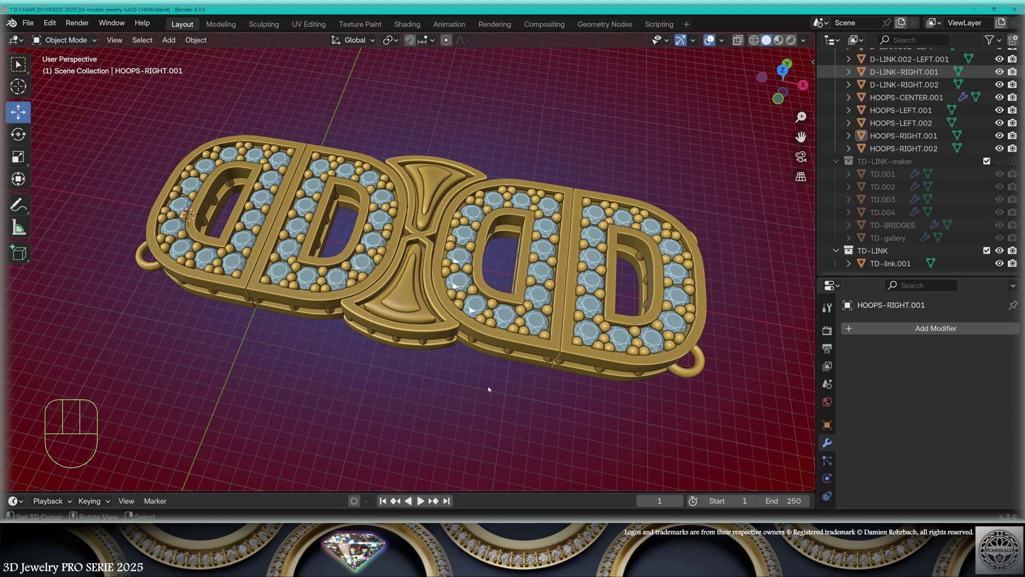
{"action": "key", "text": "KP_7"}
{"action": "left_click", "coordinate": [169, 40]}
{"action": "mouse_move", "coordinate": [186, 54]}
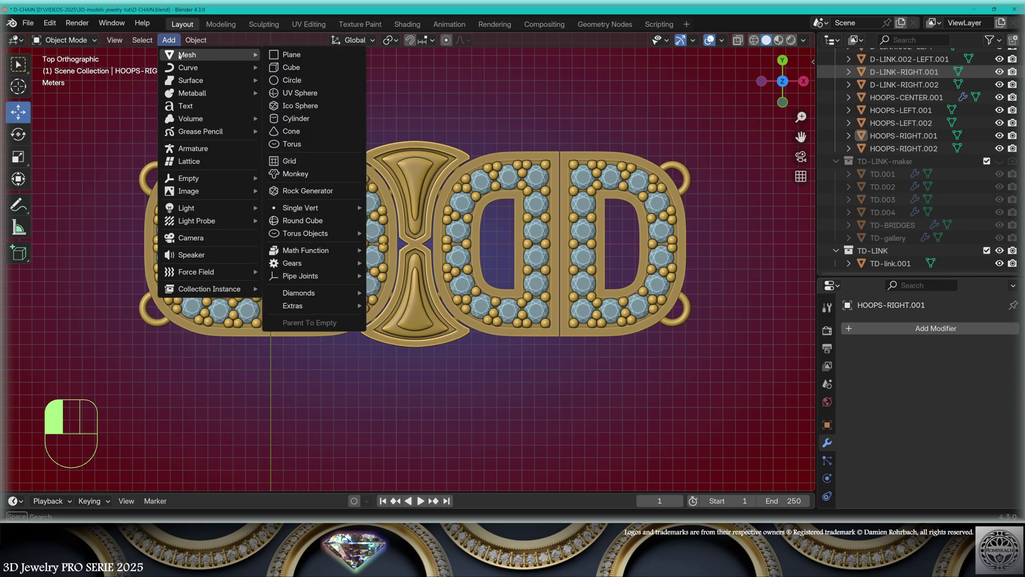
{"action": "left_click", "coordinate": [317, 66]}
{"action": "type", "text": "n"}
{"action": "type", "text": "22"}
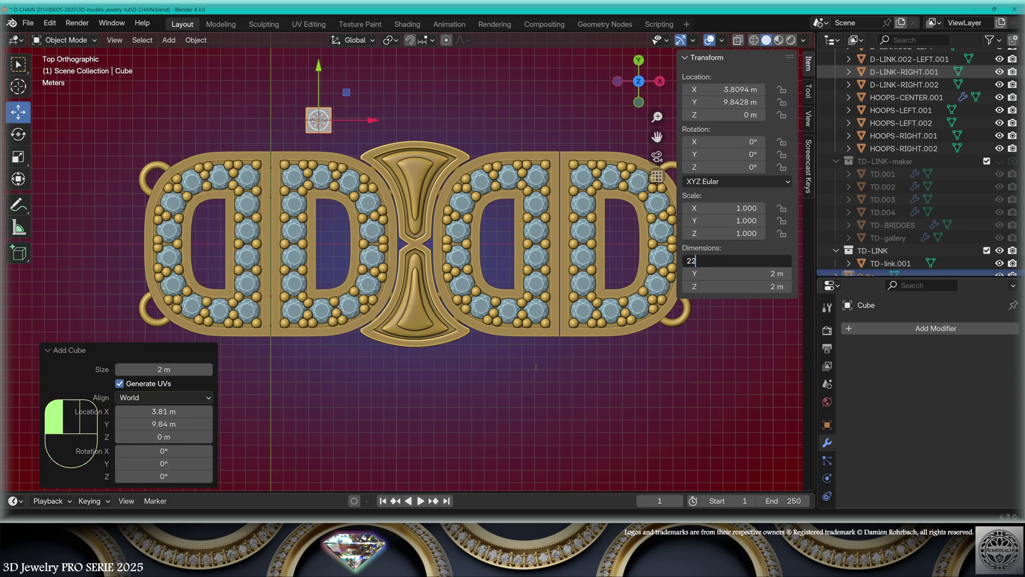
{"action": "type", "text": "0"}
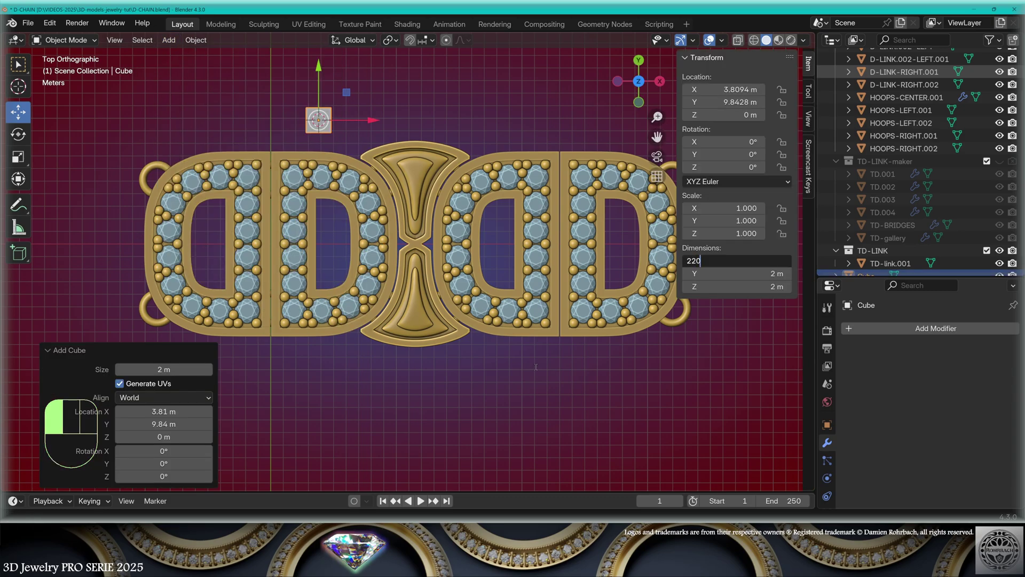
{"action": "key", "text": "Return"}
{"action": "scroll", "coordinate": [526, 361], "scroll_direction": "down", "scroll_amount": 10}
{"action": "scroll", "coordinate": [174, 257], "scroll_direction": "up", "scroll_amount": 4}
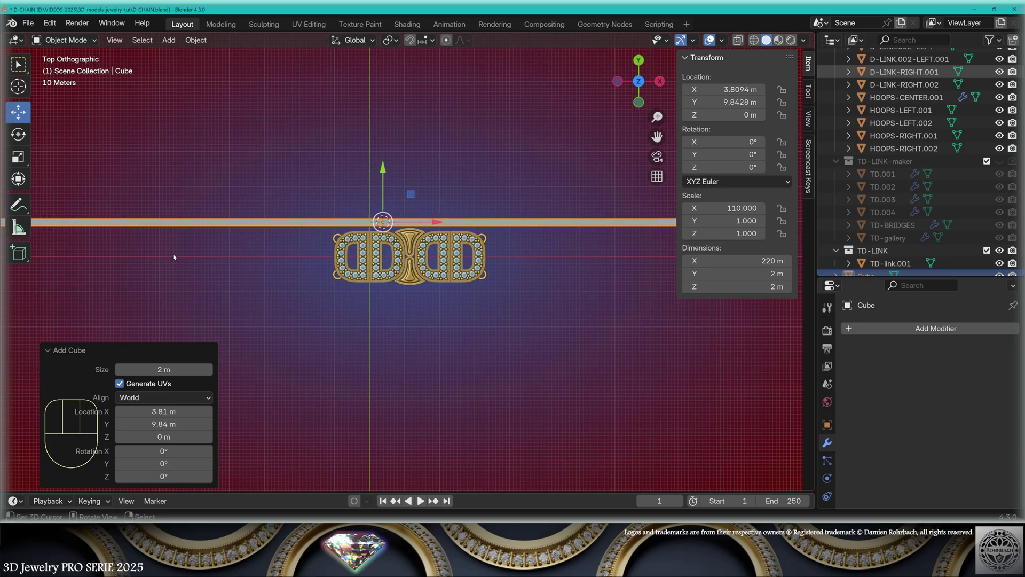
Move the long guide bar along X and onto the links' horizontal centreline so it starts at the first D link.
{"action": "key", "text": "g"}
{"action": "key", "text": "x"}
{"action": "left_click", "coordinate": [510, 283]}
{"action": "scroll", "coordinate": [378, 253], "scroll_direction": "up", "scroll_amount": 8}
{"action": "key", "text": "g"}
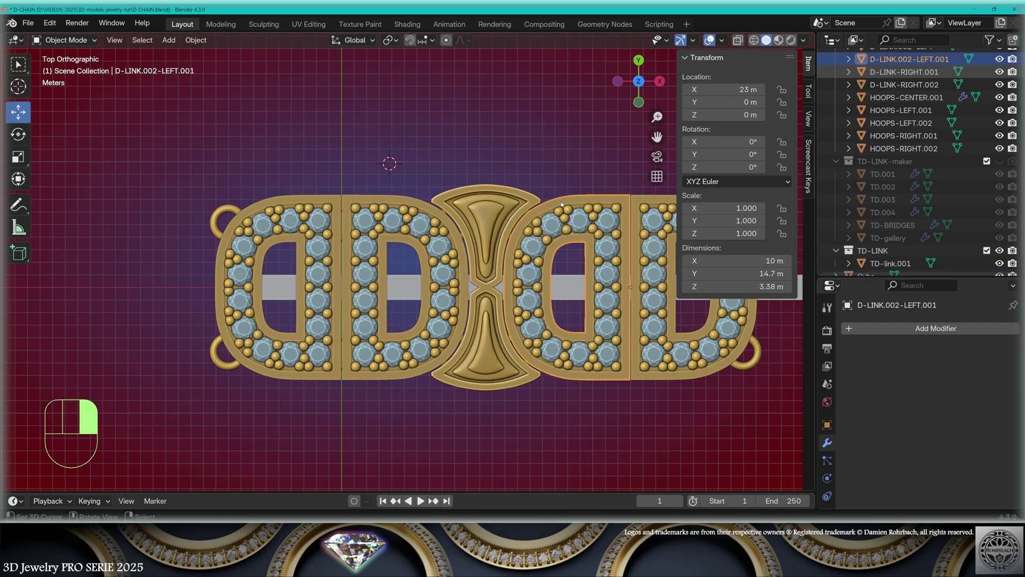
Delete the second double-D link and its hoops, keeping only the first D link and the connector.
{"action": "middle_click_drag", "start_coordinate": [697, 261], "coordinate": [525, 283], "text": "shift"}
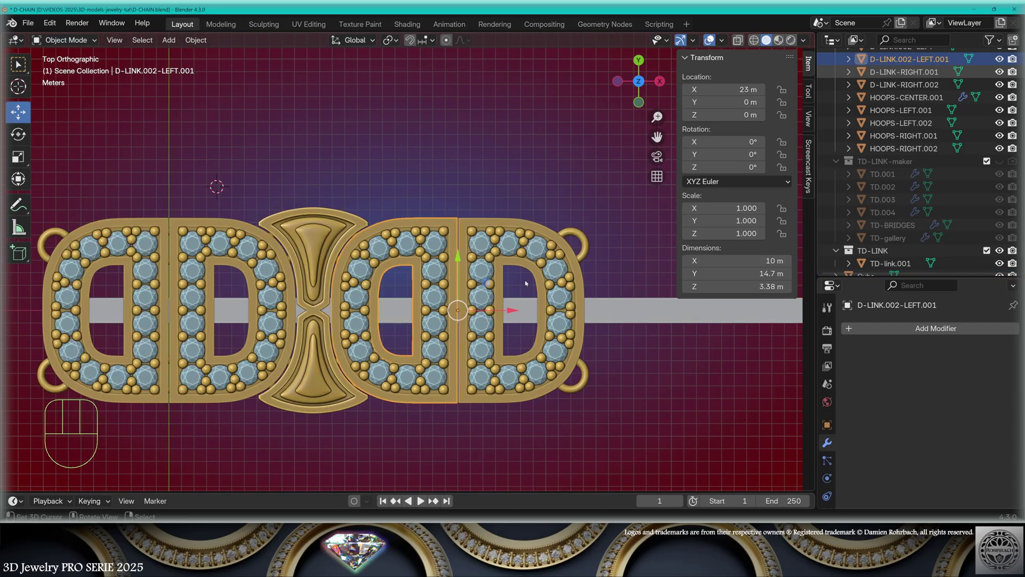
{"action": "key", "text": "Delete"}
{"action": "middle_click_drag", "start_coordinate": [505, 246], "coordinate": [427, 182]}
{"action": "key", "text": "ctrl+z"}
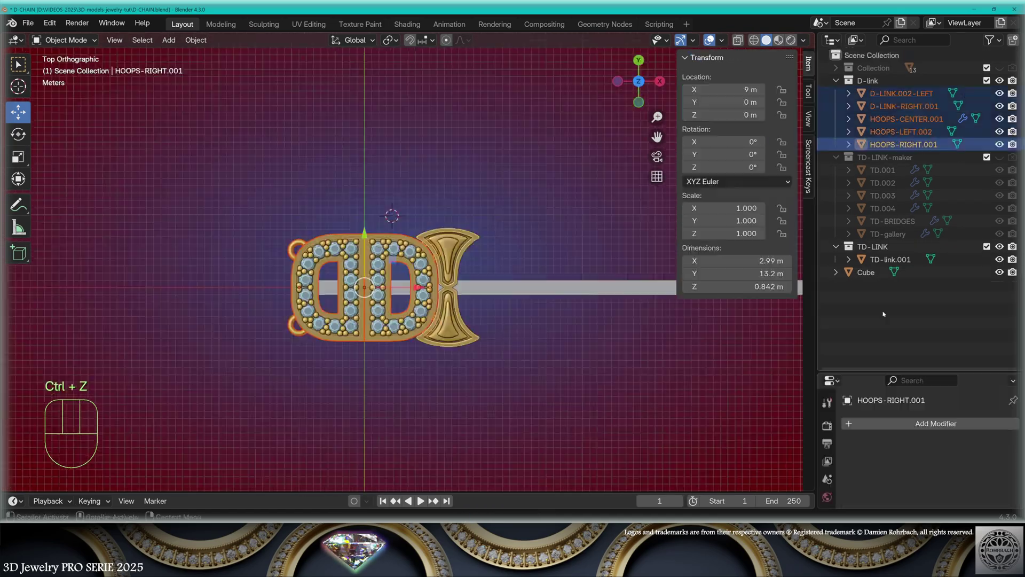
Create a new collection and name it CHAIN-FLAT-distribution.
{"action": "right_click", "coordinate": [884, 314]}
{"action": "left_click", "coordinate": [881, 318]}
{"action": "left_click", "coordinate": [875, 274]}
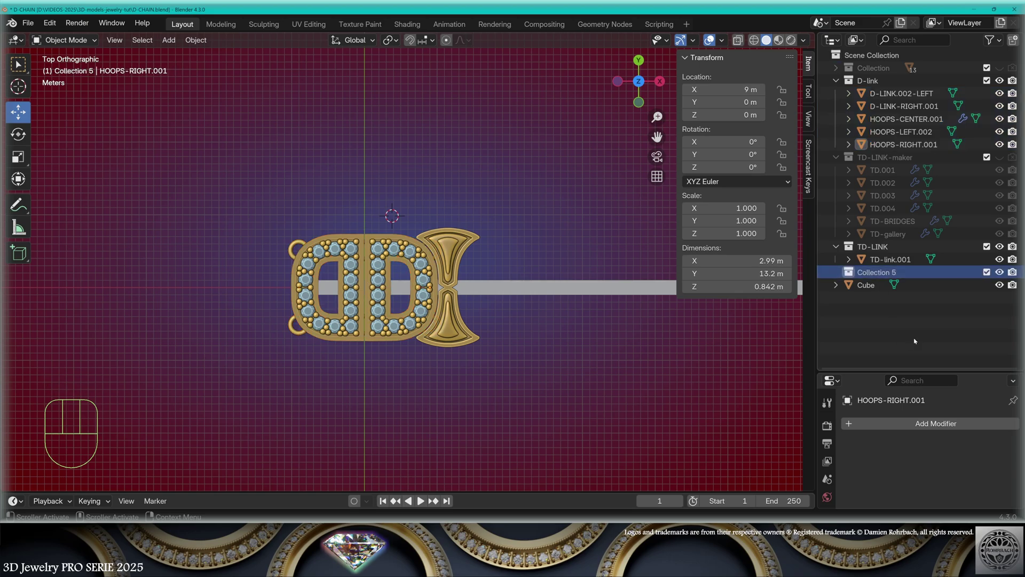
{"action": "key", "text": "F2"}
{"action": "type", "text": "CHAIN"}
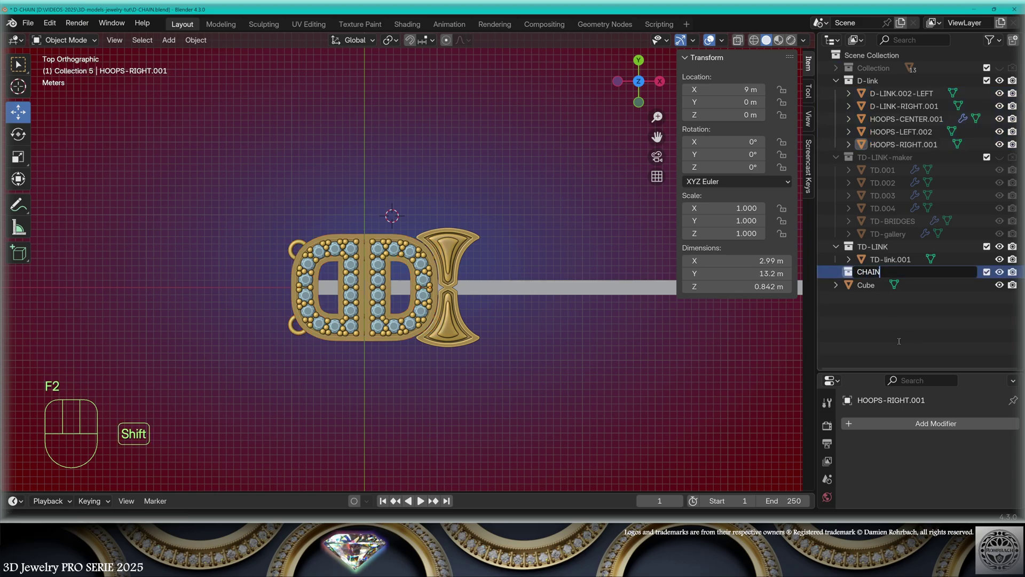
{"action": "type", "text": "-FLAT-dist"}
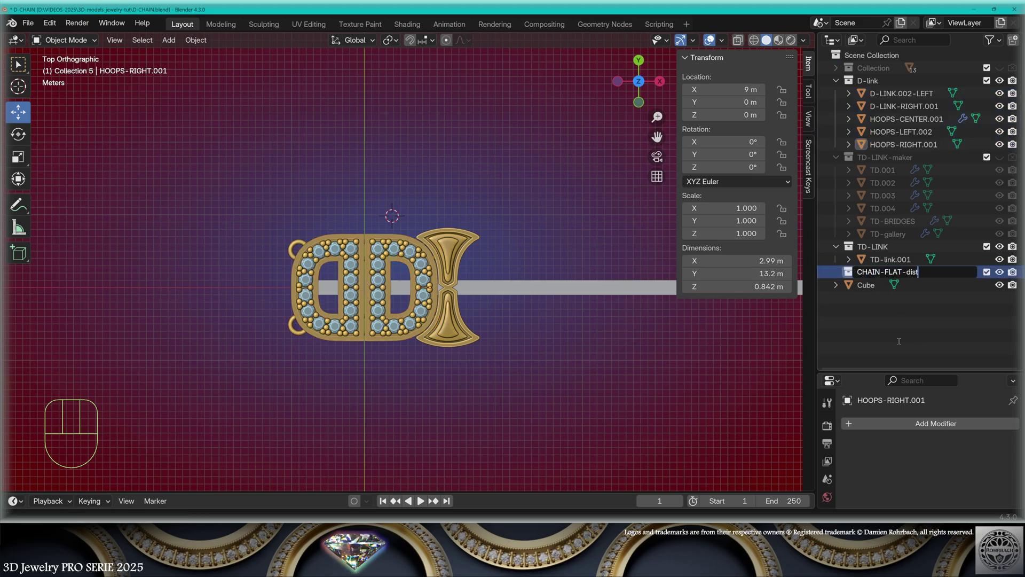
{"action": "type", "text": "ribution"}
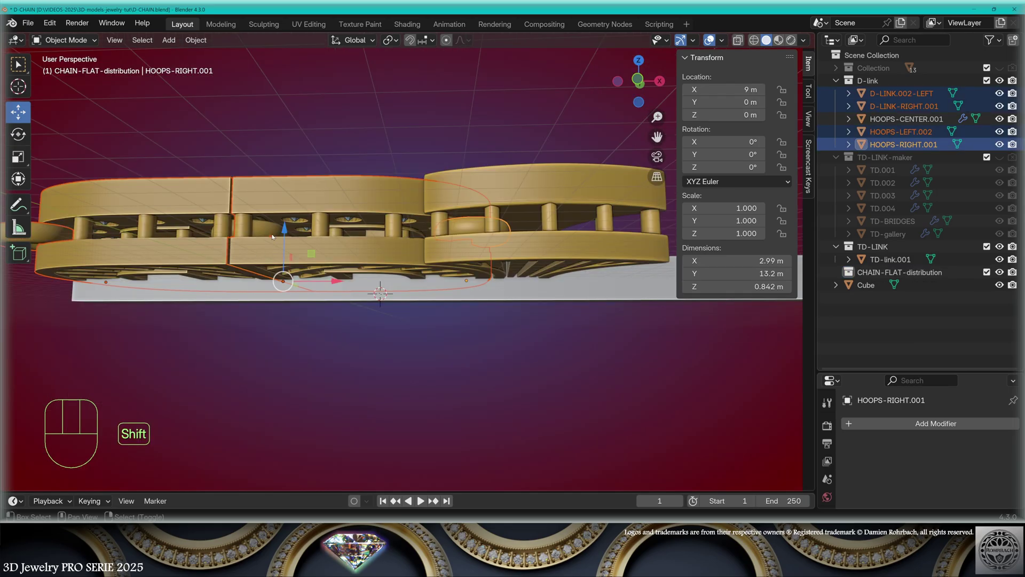
Duplicate both D-link halves and all their hoops in place and move the copies into the CHAIN-FLAT-distribution collection.
{"action": "right_click", "coordinate": [320, 275], "text": "shift"}
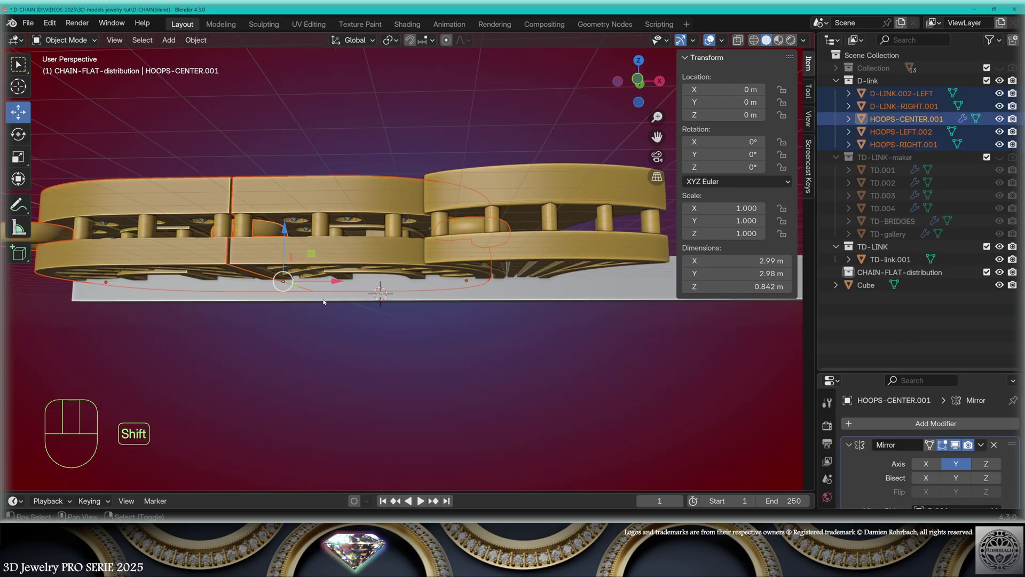
{"action": "middle_click_drag", "start_coordinate": [320, 275], "coordinate": [406, 294]}
{"action": "scroll", "coordinate": [428, 259], "scroll_direction": "up", "scroll_amount": 2}
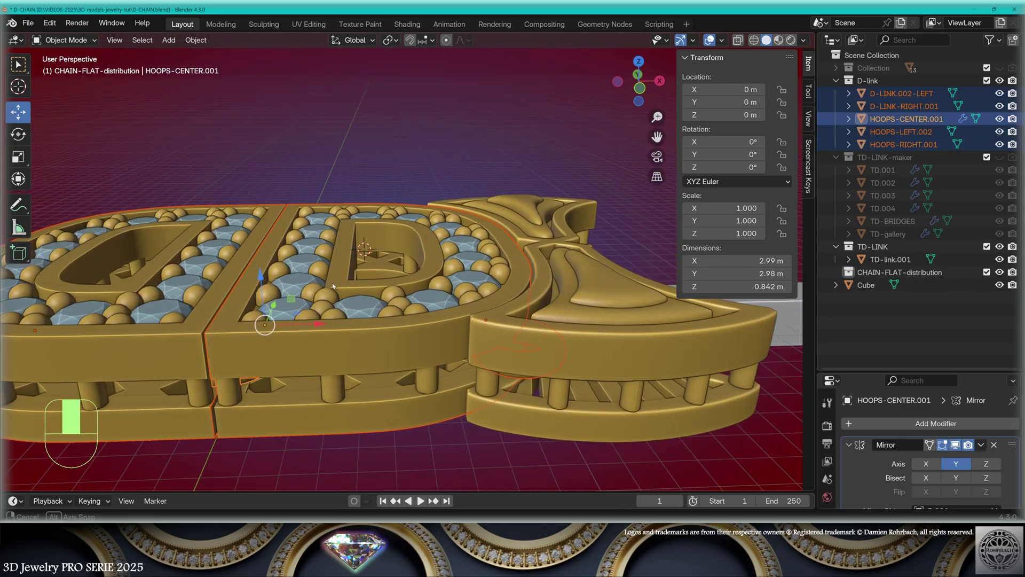
{"action": "scroll", "coordinate": [416, 278], "scroll_direction": "down", "scroll_amount": 4}
{"action": "middle_click_drag", "start_coordinate": [438, 259], "coordinate": [457, 219]}
{"action": "scroll", "coordinate": [458, 219], "scroll_direction": "up", "scroll_amount": 4}
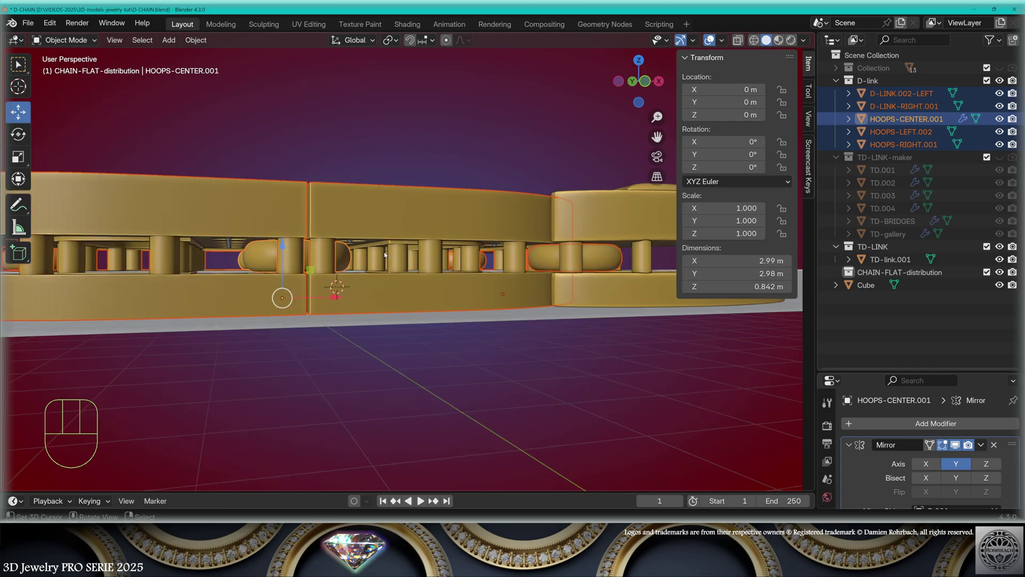
{"action": "middle_click_drag", "start_coordinate": [374, 265], "coordinate": [387, 285]}
{"action": "key", "text": "KP_7"}
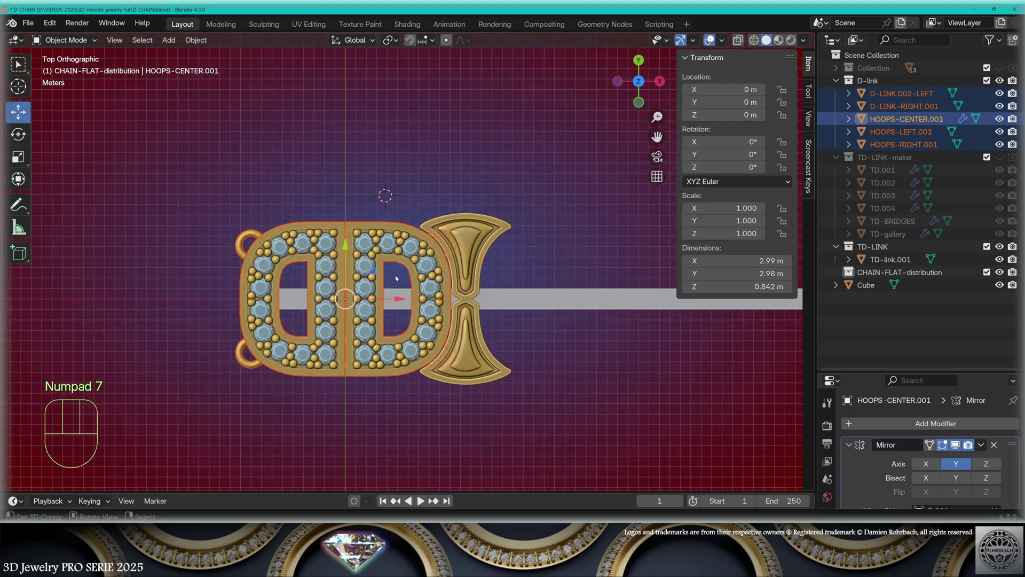
{"action": "key", "text": "shift+d"}
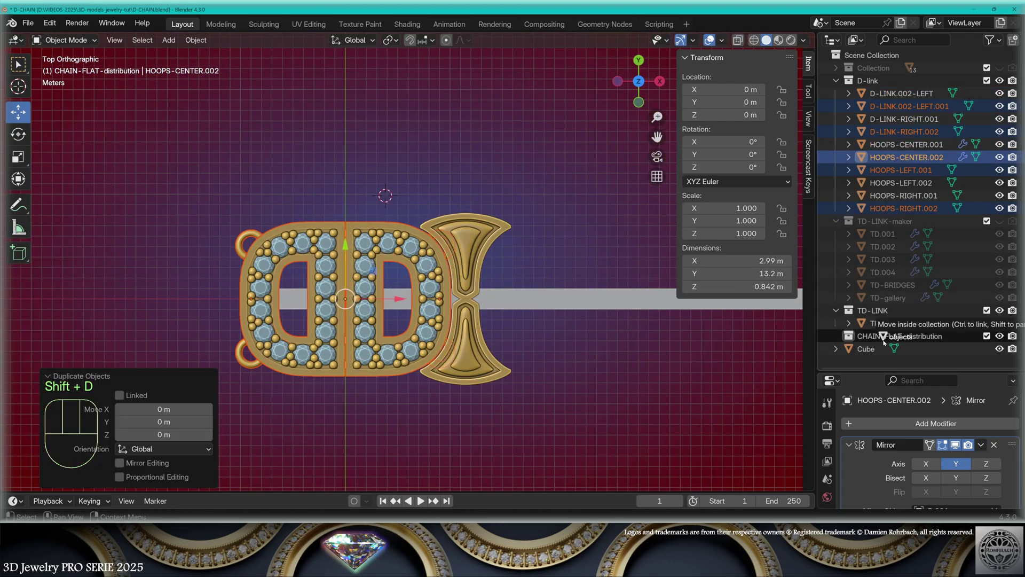
Convert the duplicated D-link parts to mesh and join them into one object named DD-link.001.
{"action": "middle_click_drag", "start_coordinate": [660, 231], "coordinate": [494, 174]}
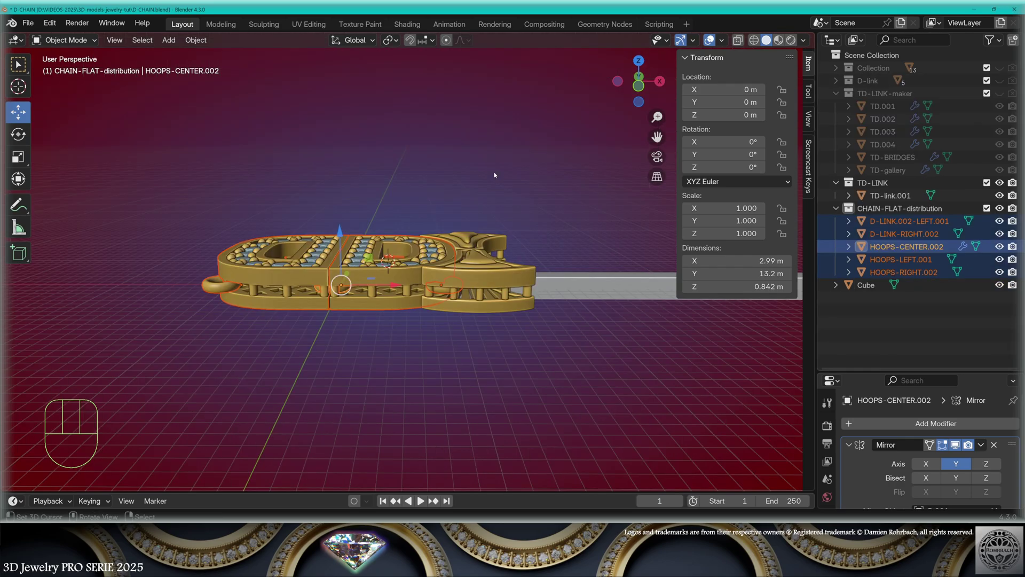
{"action": "key", "text": "alt+c"}
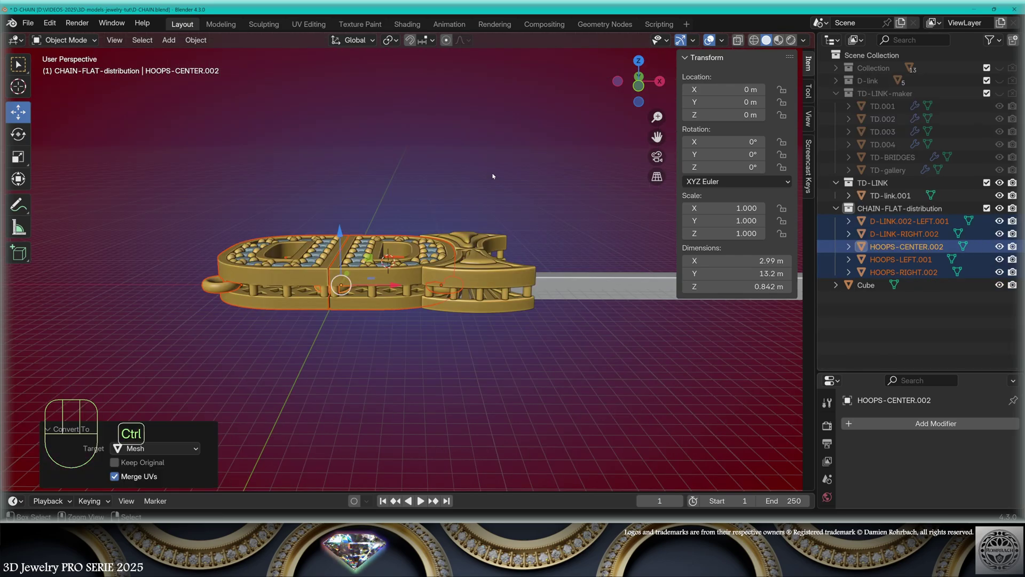
{"action": "key", "text": "ctrl+j"}
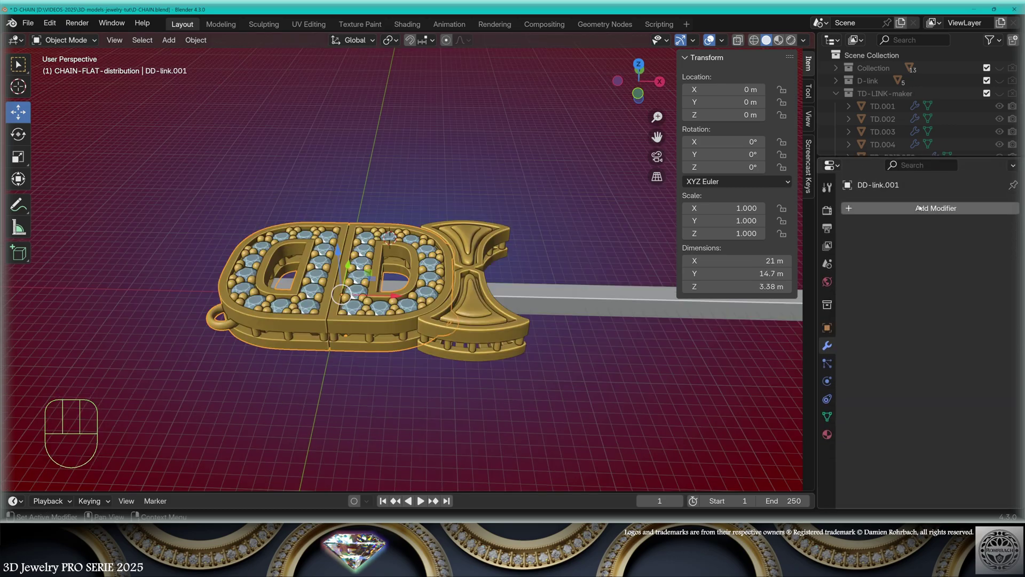
Add Array modifiers with count 2 to the joined double-D link at X factor 1.095 and the flat connector at X factor 2.625.
{"action": "left_click", "coordinate": [919, 208]}
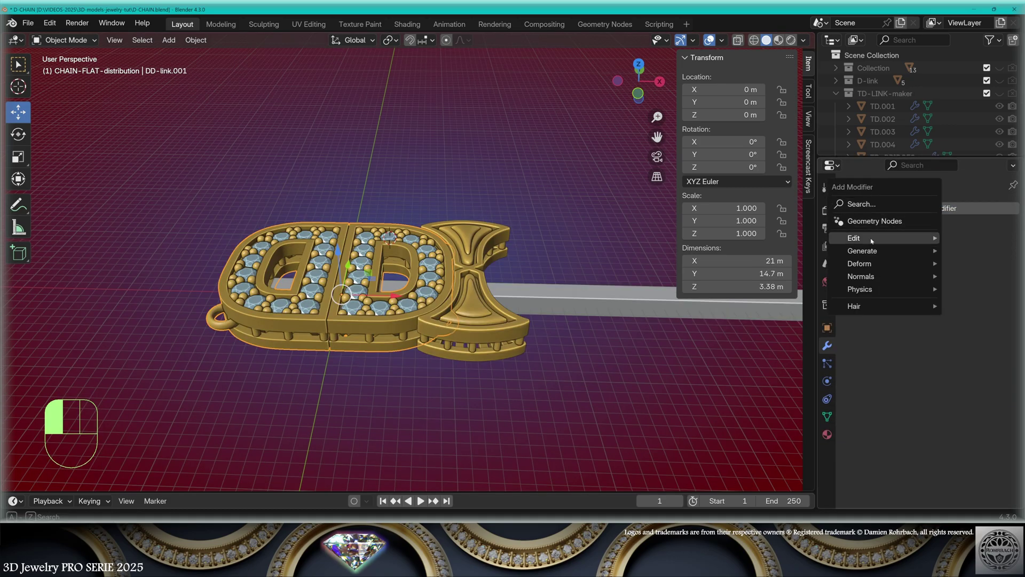
{"action": "mouse_move", "coordinate": [865, 251]}
{"action": "left_click", "coordinate": [807, 255]}
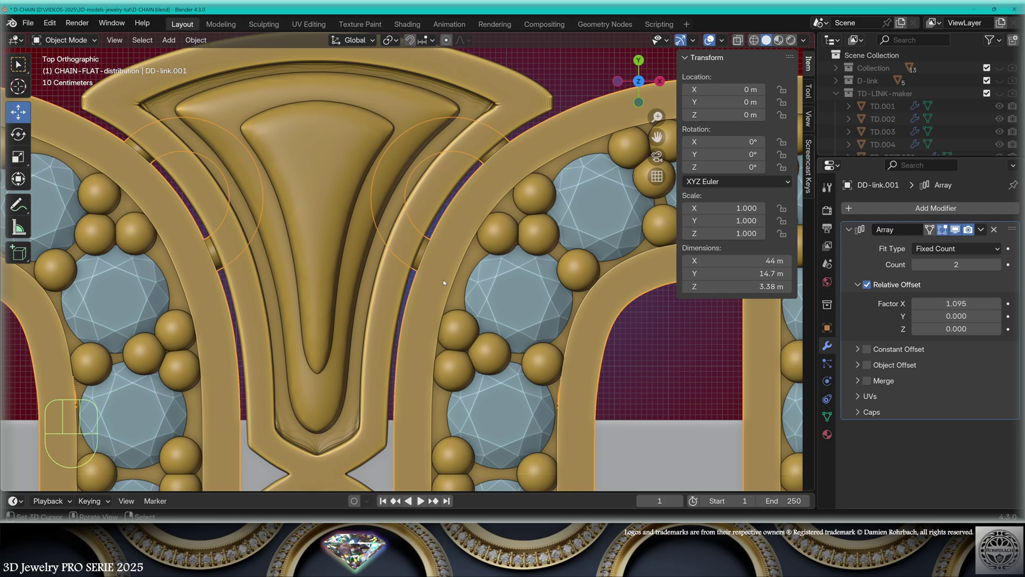
{"action": "scroll", "coordinate": [443, 282], "scroll_direction": "up", "scroll_amount": 3}
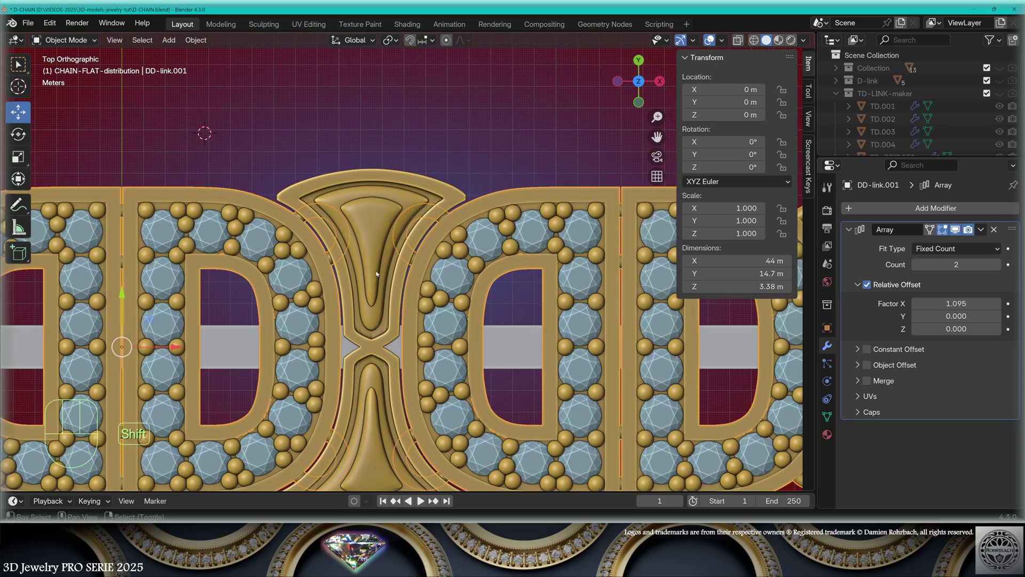
{"action": "middle_click_drag", "start_coordinate": [376, 274], "coordinate": [393, 293], "text": "shift"}
{"action": "scroll", "coordinate": [428, 247], "scroll_direction": "up", "scroll_amount": 2}
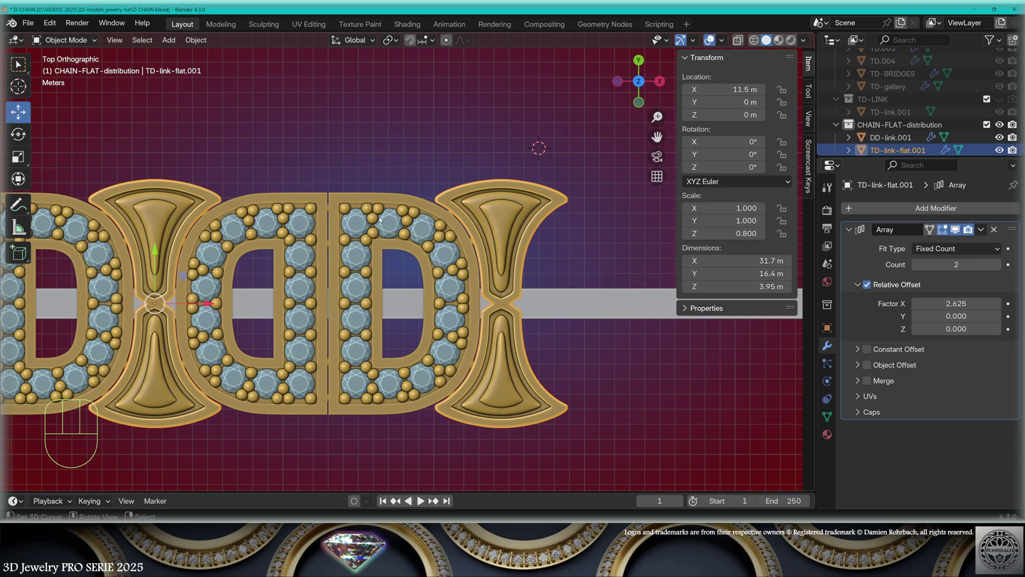
Raise the array count of the double-D link and the connector to 10 along the length guide.
{"action": "left_click", "coordinate": [381, 219]}
{"action": "scroll", "coordinate": [380, 219], "scroll_direction": "down", "scroll_amount": 4}
{"action": "middle_click_drag", "start_coordinate": [380, 219], "coordinate": [212, 215], "text": "shift"}
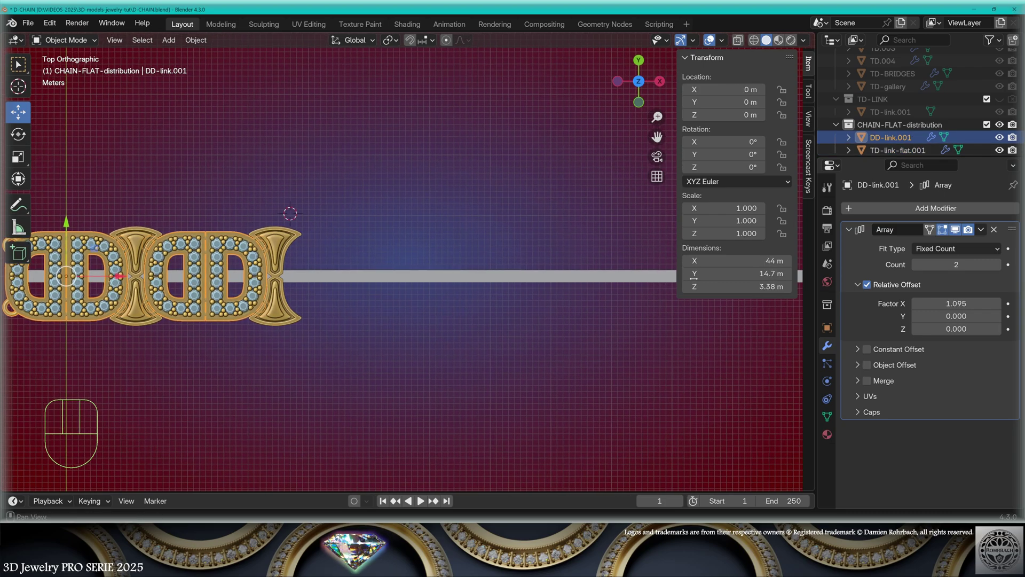
{"action": "scroll", "coordinate": [506, 288], "scroll_direction": "down", "scroll_amount": 5}
{"action": "middle_click_drag", "start_coordinate": [506, 287], "coordinate": [405, 294], "text": "shift"}
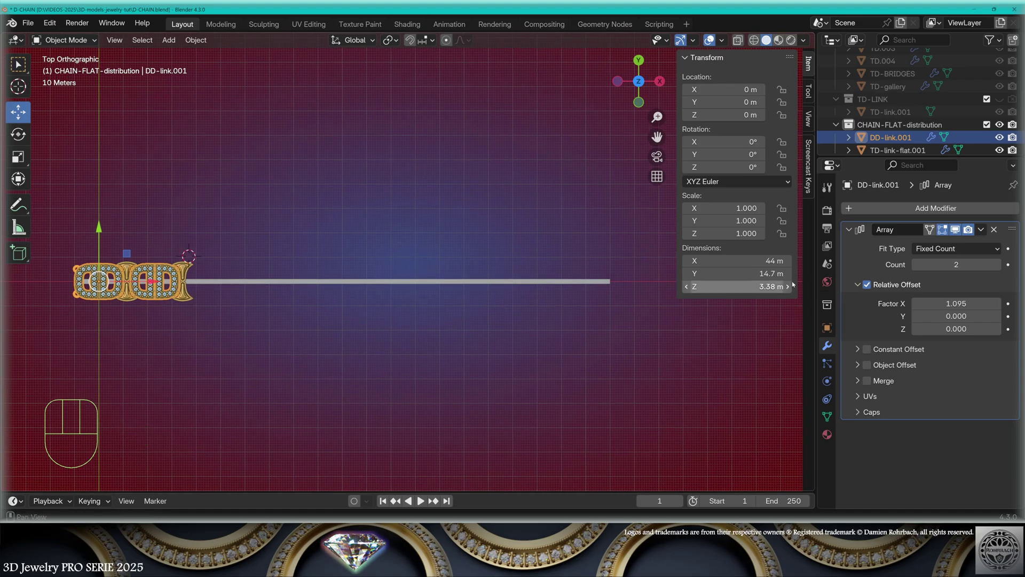
{"action": "left_click_drag", "start_coordinate": [994, 264], "coordinate": [1018, 264]}
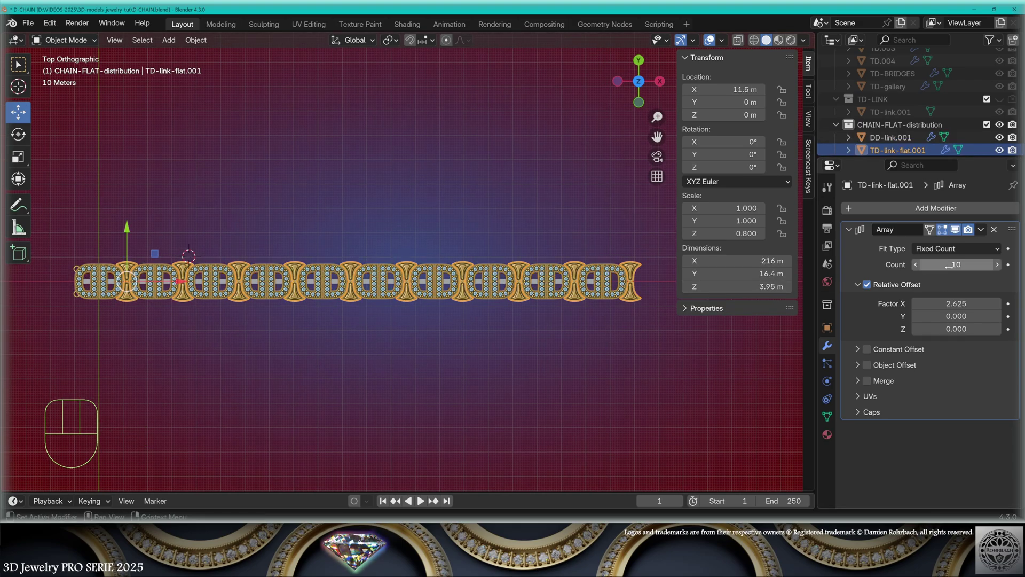
Set the flat connector's array count to 9 so the chain ends on a double-D link.
{"action": "left_click", "coordinate": [956, 264]}
{"action": "type", "text": "9"}
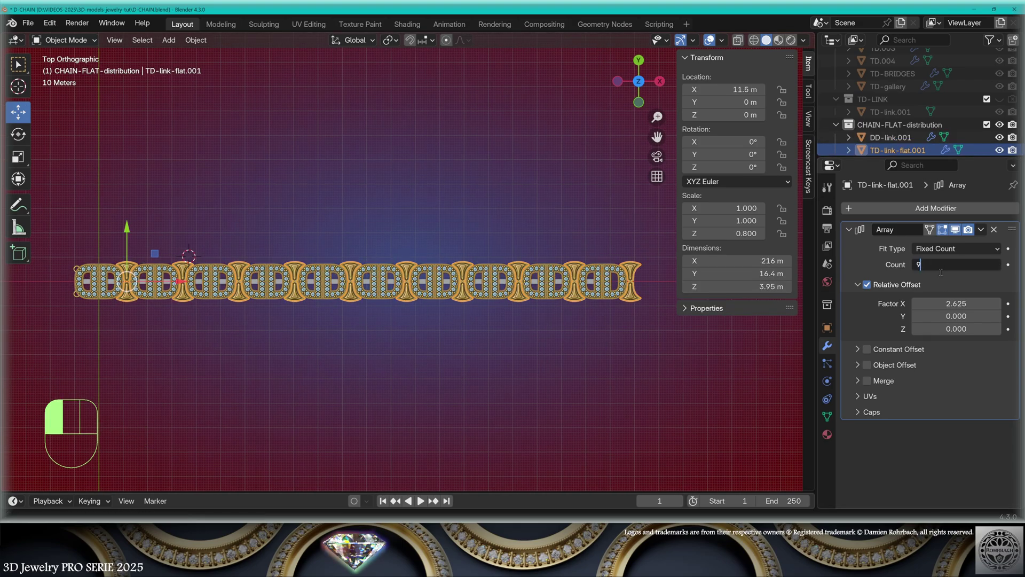
{"action": "key", "text": "Return"}
{"action": "key", "text": "ctrl+z"}
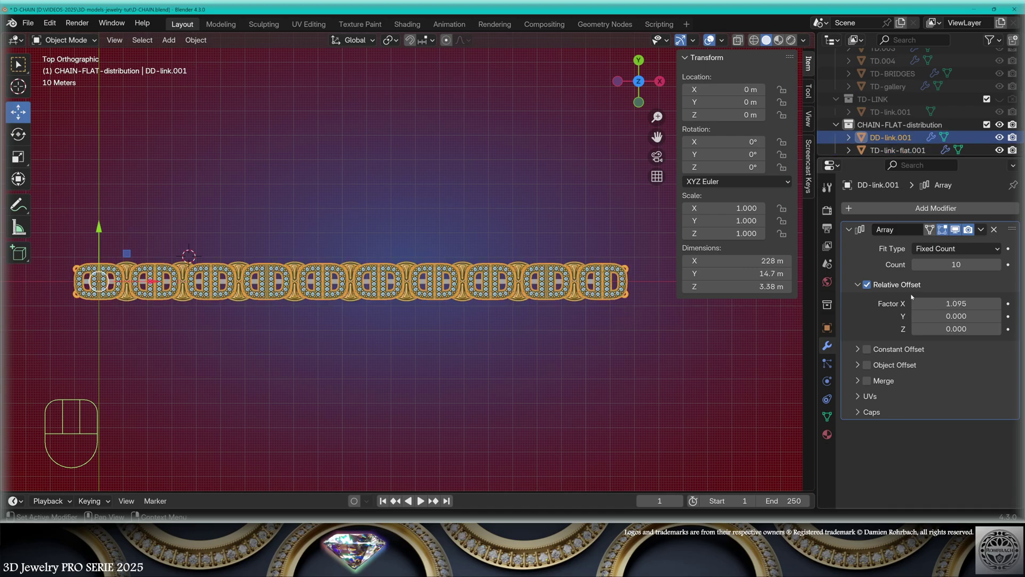
Apply the double-D link's Array modifier and delete the outer left half of the chain's first link from its mesh.
{"action": "left_click", "coordinate": [981, 230]}
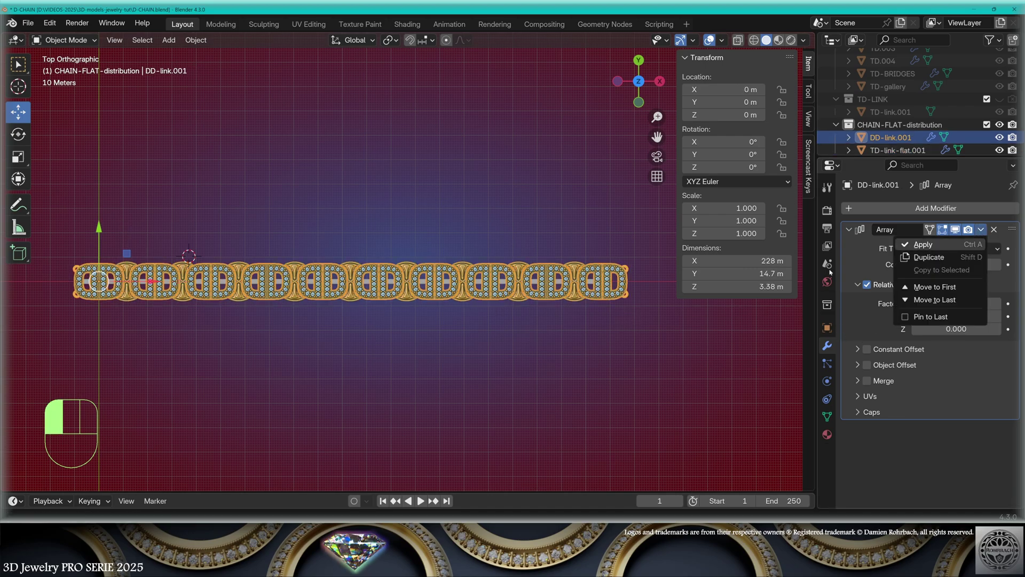
{"action": "middle_click_drag", "start_coordinate": [112, 350], "coordinate": [499, 352], "text": "shift"}
{"action": "scroll", "coordinate": [485, 292], "scroll_direction": "up", "scroll_amount": 12}
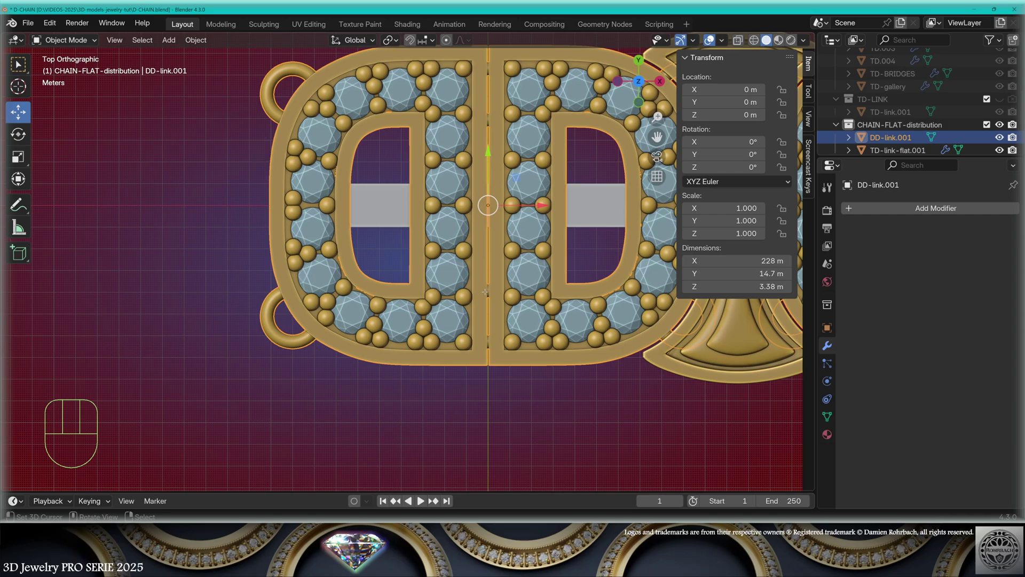
{"action": "key", "text": "Tab"}
{"action": "middle_click_drag", "start_coordinate": [485, 291], "coordinate": [484, 344], "text": "shift"}
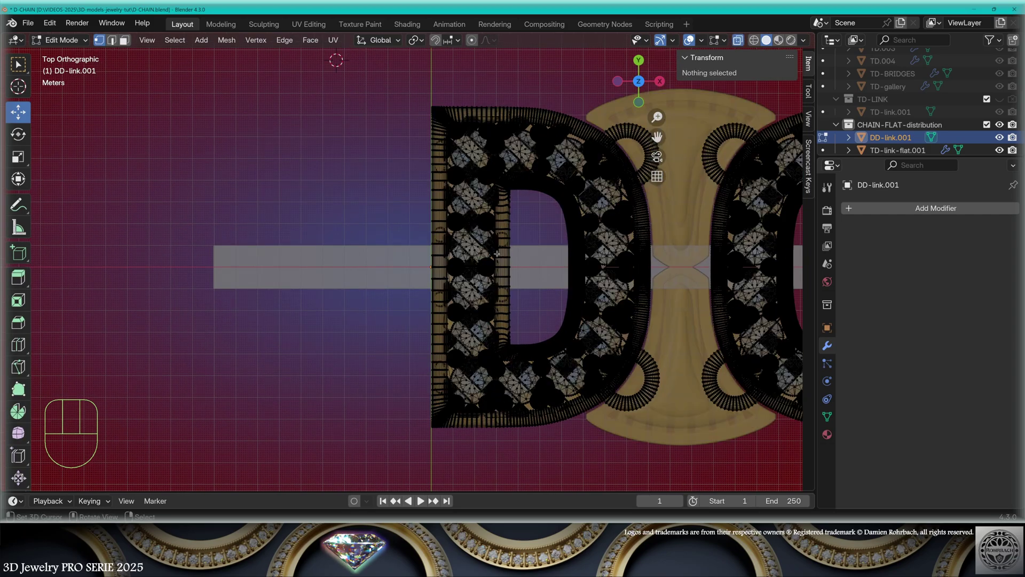
Delete the vertices of the outer right half of the chain's last double-D link and return to Object Mode.
{"action": "scroll", "coordinate": [474, 278], "scroll_direction": "down", "scroll_amount": 10}
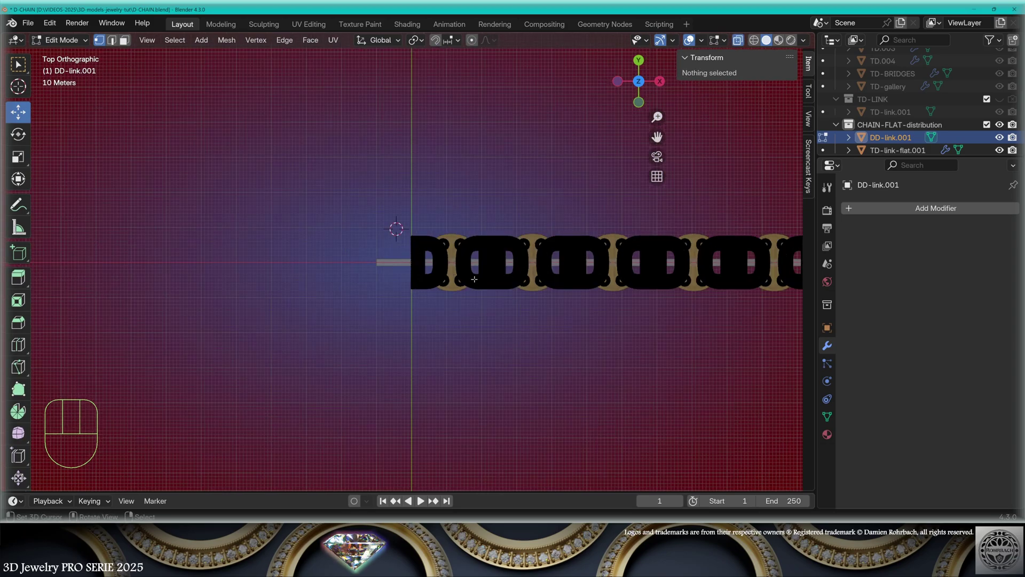
{"action": "key", "text": "b"}
{"action": "left_click_drag", "start_coordinate": [697, 474], "coordinate": [363, 59]}
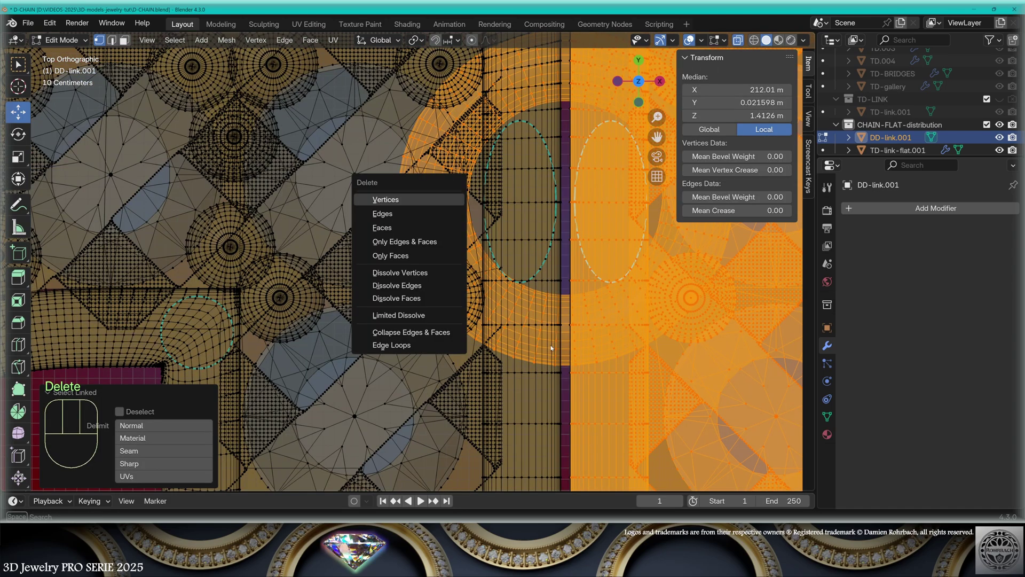
{"action": "key", "text": "v"}
{"action": "scroll", "coordinate": [550, 345], "scroll_direction": "down", "scroll_amount": 8}
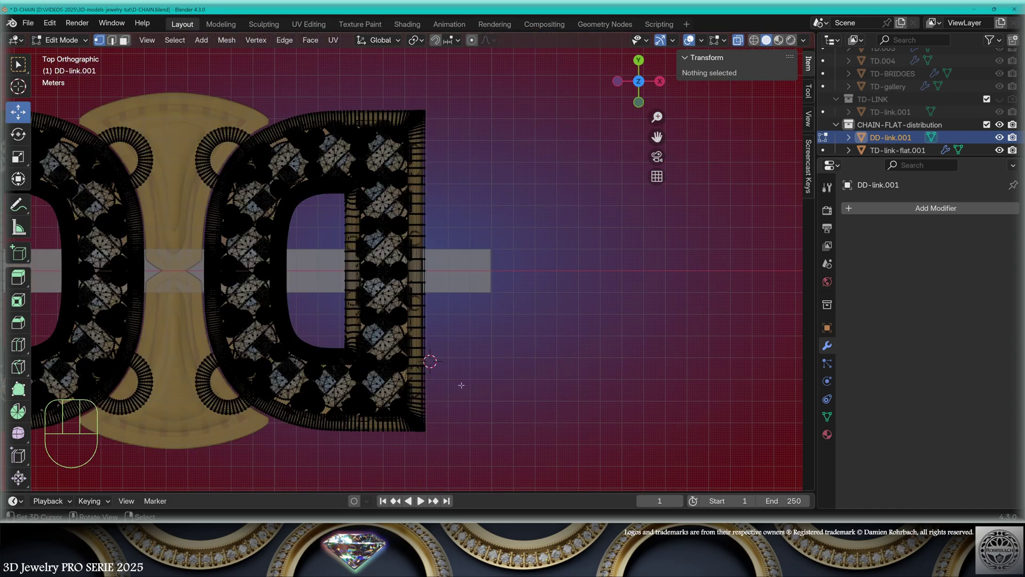
{"action": "key", "text": "Tab"}
Save the file and move the separate hooped D half along X to the chain's far end, at about 212 m.
{"action": "key", "text": "ctrl+s"}
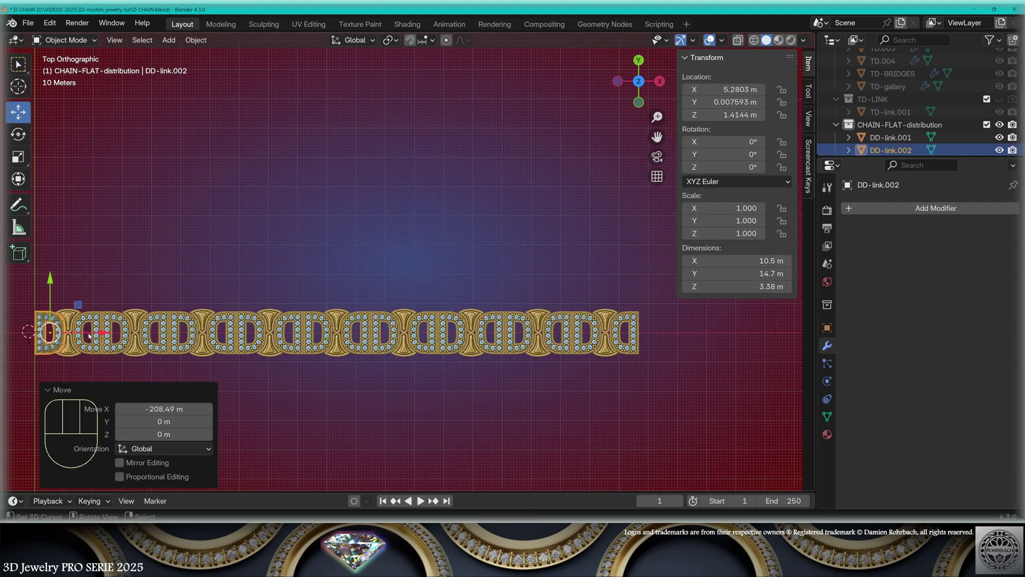
{"action": "left_click_drag", "start_coordinate": [89, 335], "coordinate": [652, 335]}
{"action": "middle_click_drag", "start_coordinate": [654, 361], "coordinate": [343, 310], "text": "shift"}
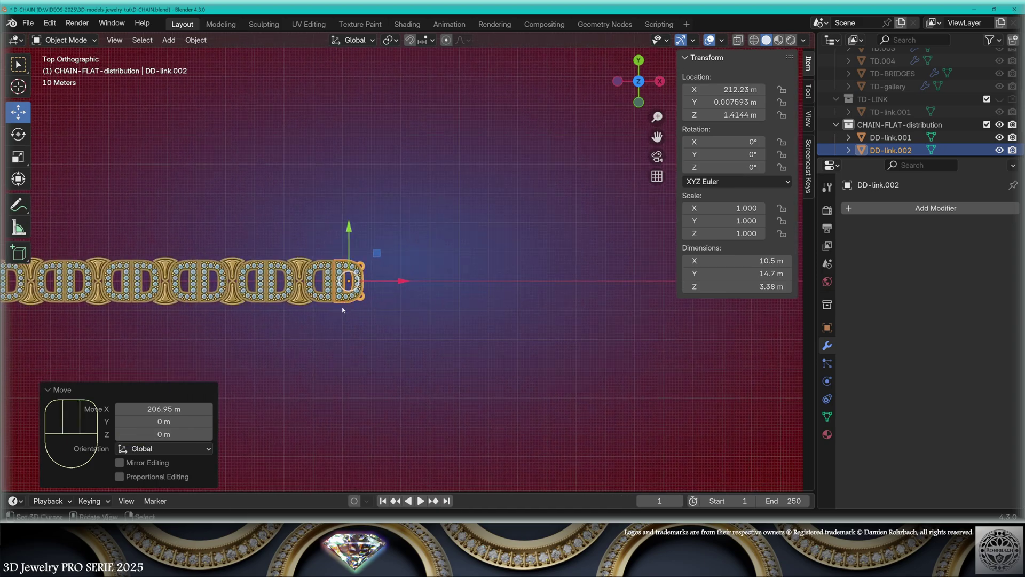
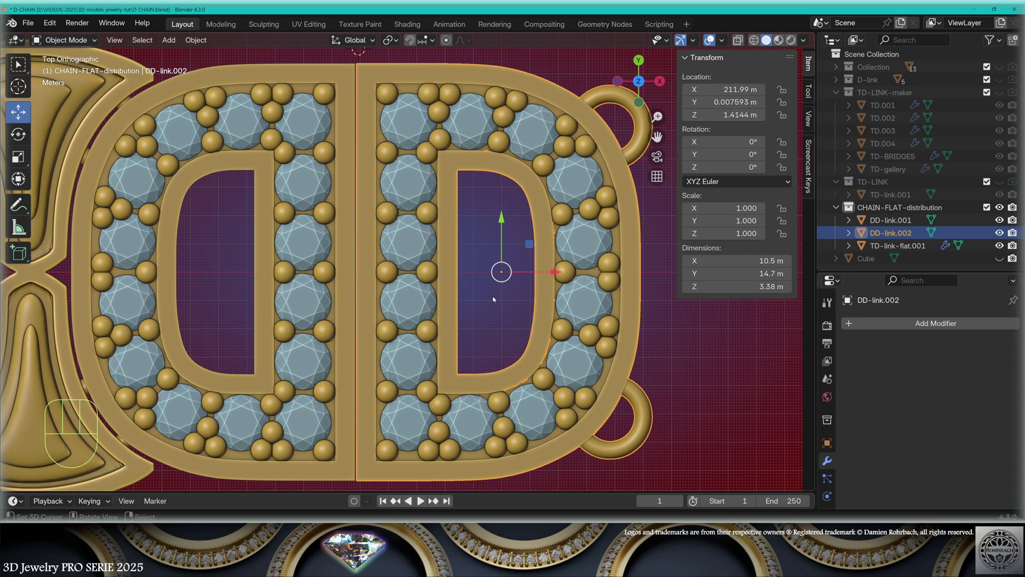
Add a plane at the 3D cursor above the last double-D link and set its size to 1 m.
{"action": "left_click", "coordinate": [169, 40]}
{"action": "mouse_move", "coordinate": [183, 53]}
{"action": "left_click", "coordinate": [287, 53]}
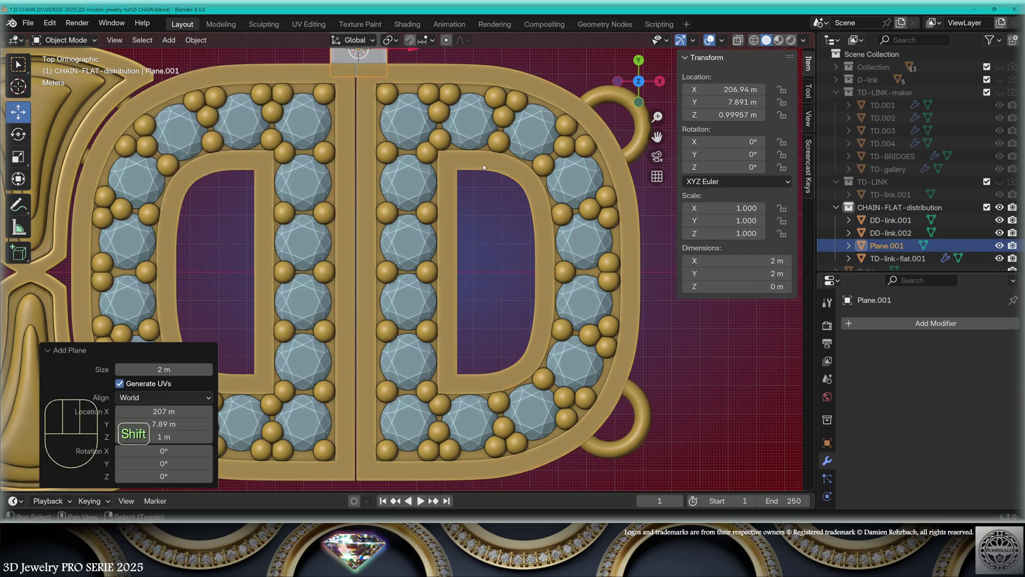
{"action": "key", "text": "KP_Decimal"}
{"action": "left_click", "coordinate": [173, 369]}
{"action": "type", "text": "1"}
{"action": "key", "text": "Return"}
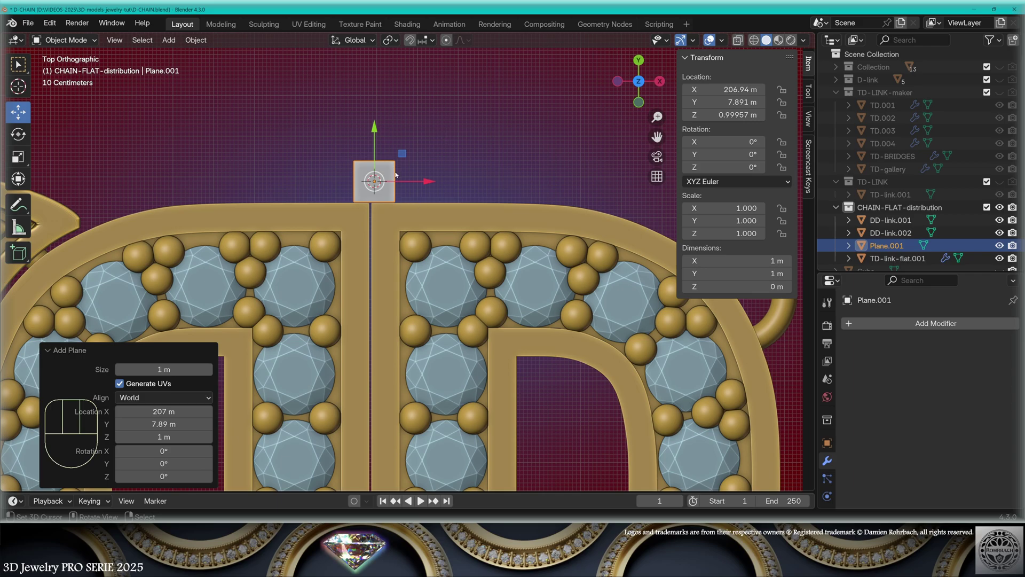
In Edit Mode with X-ray on, place the 1 m square at the D's outer rim and a duplicate across the central seam.
{"action": "key", "text": "Tab"}
{"action": "key", "text": "alt+z"}
{"action": "scroll", "coordinate": [392, 182], "scroll_direction": "up", "scroll_amount": 3}
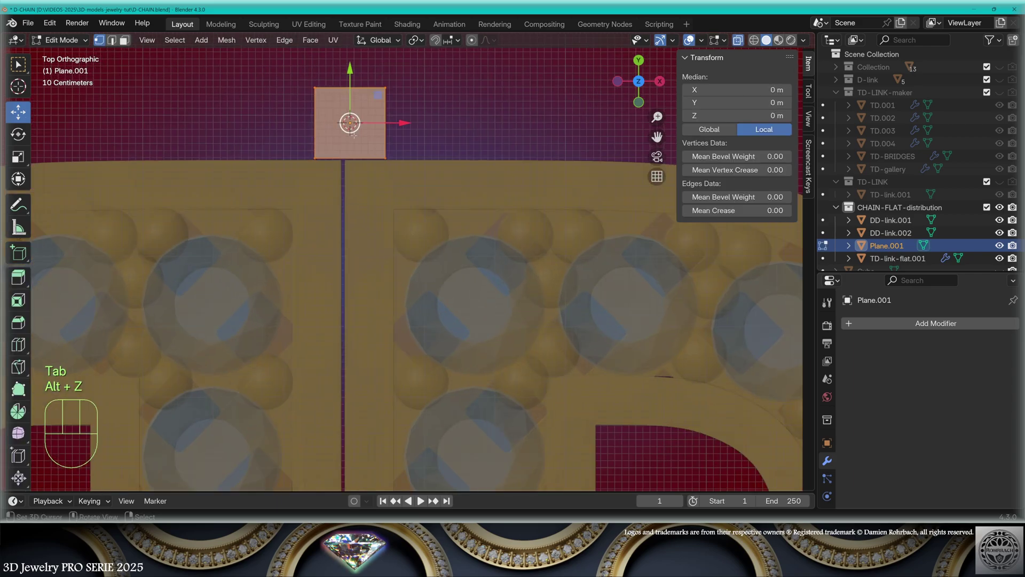
{"action": "key", "text": "g"}
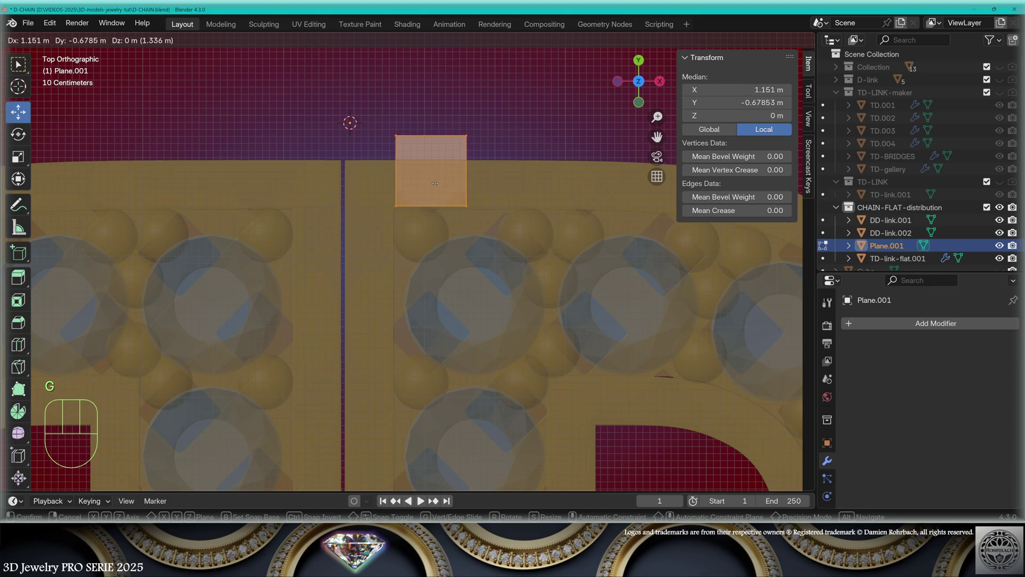
{"action": "left_click", "coordinate": [435, 183]}
{"action": "left_click_drag", "start_coordinate": [394, 339], "coordinate": [388, 340]}
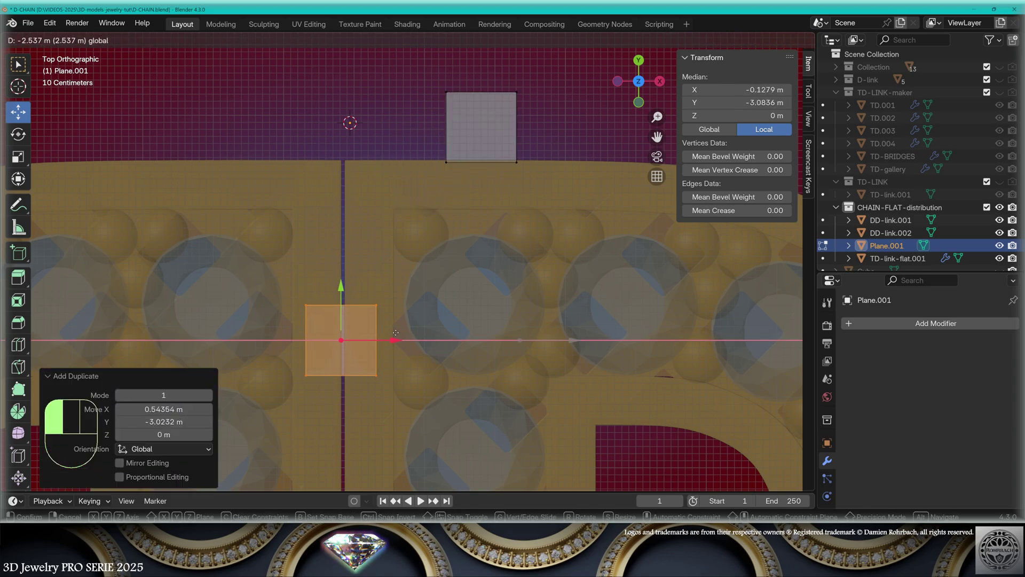
{"action": "key", "text": "ctrl+z"}
{"action": "key", "text": "ctrl+z"}
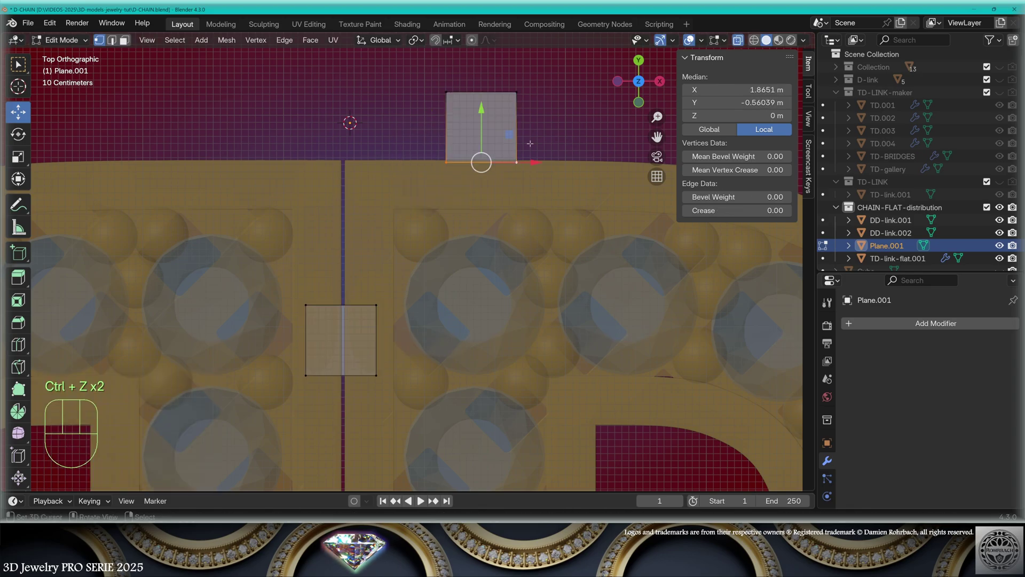
Extrude the rim square's lower edge downward twice, extend it sideways along X, and extrude its corner up about 0.52 m.
{"action": "key", "text": "e"}
{"action": "left_click", "coordinate": [531, 179]}
{"action": "key", "text": "e"}
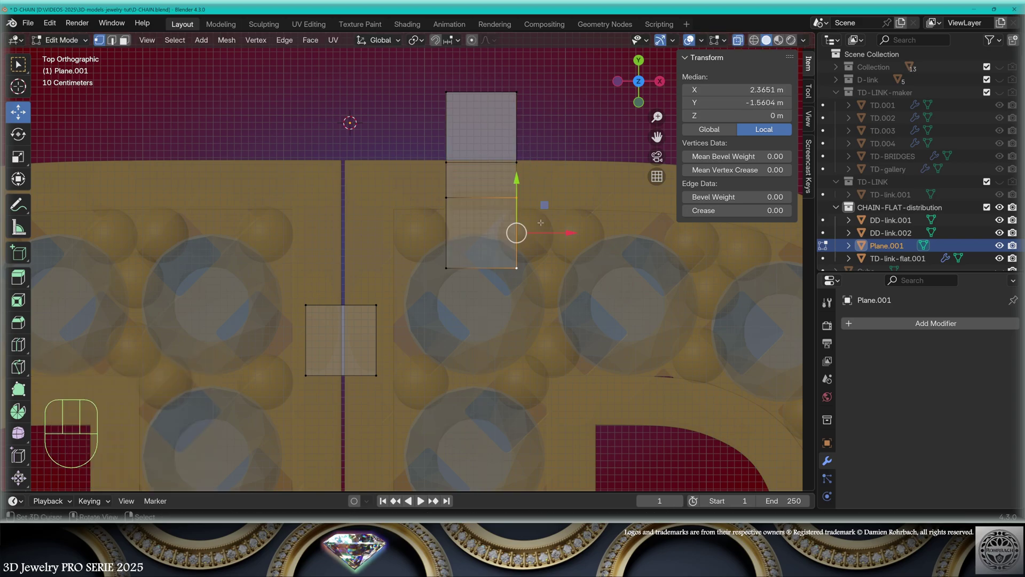
{"action": "key", "text": "x"}
{"action": "left_click_drag", "start_coordinate": [558, 197], "coordinate": [537, 197]}
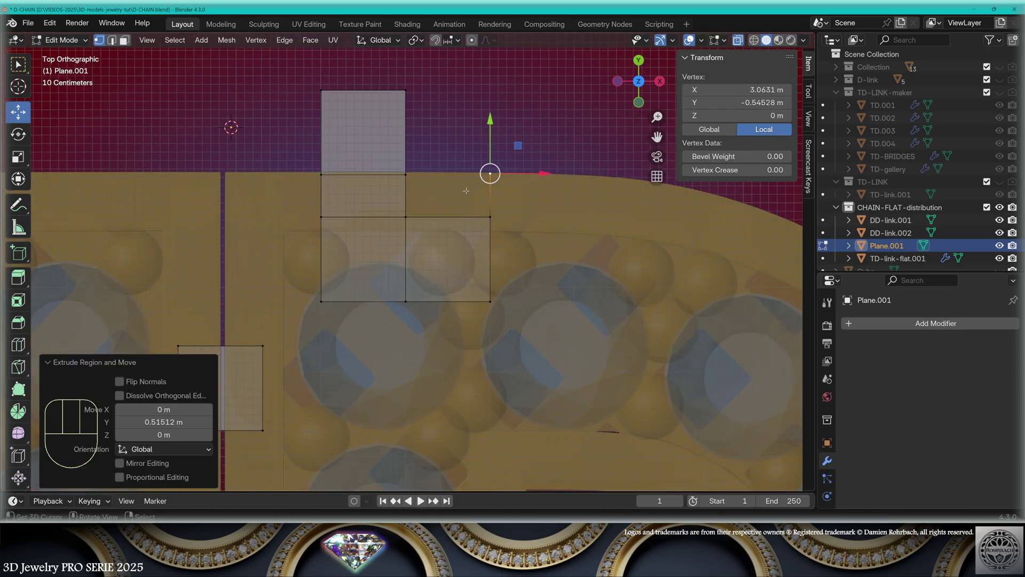
{"action": "scroll", "coordinate": [467, 203], "scroll_direction": "down", "scroll_amount": 1}
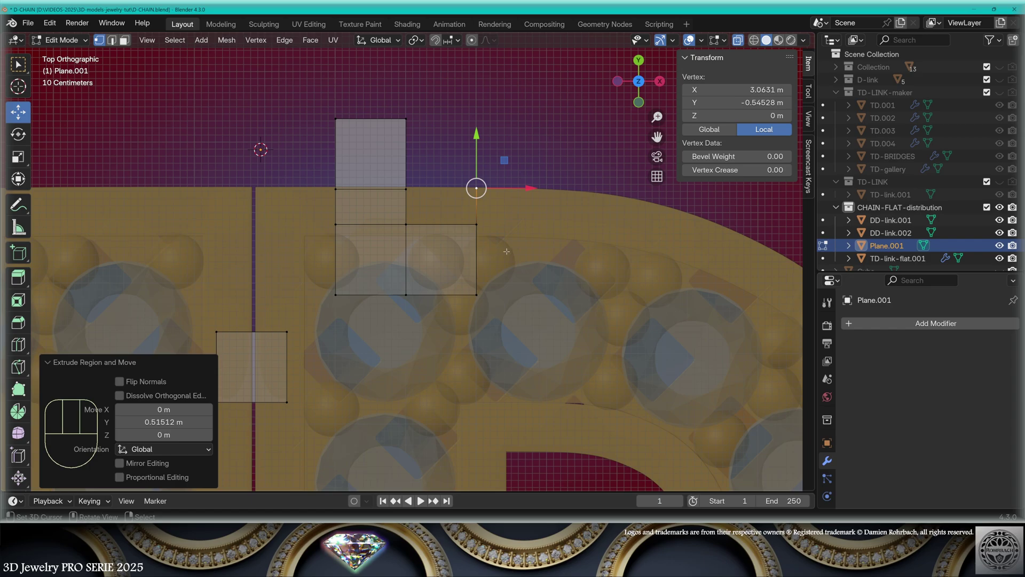
Extend both strips of the clasp profile along X to 4 m and lower the outer corner vertex about 0.27 m along Y.
{"action": "left_click", "coordinate": [287, 401]}
{"action": "left_click", "coordinate": [287, 332], "text": "shift"}
{"action": "key", "text": "e"}
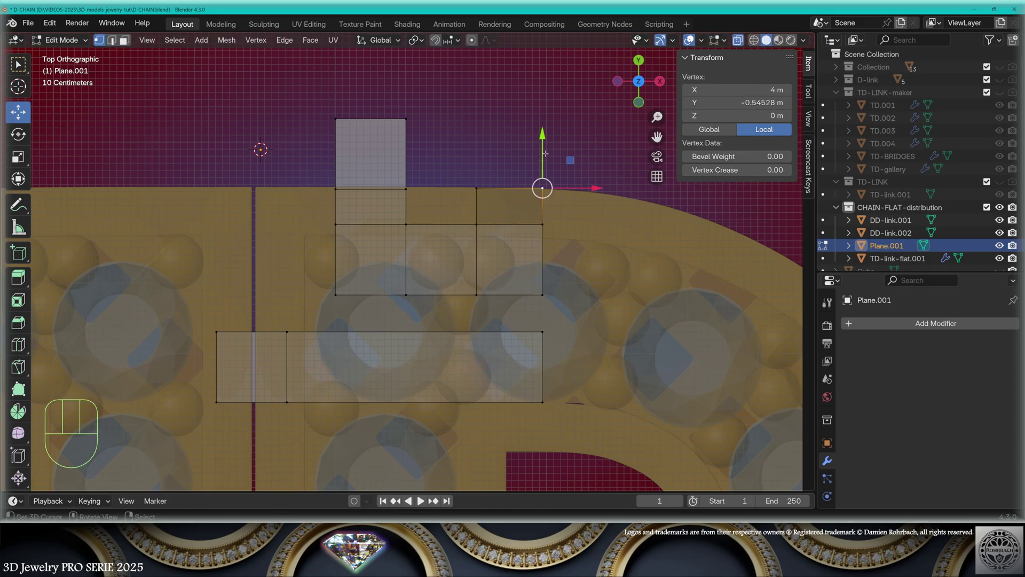
{"action": "left_click_drag", "start_coordinate": [542, 147], "coordinate": [541, 166]}
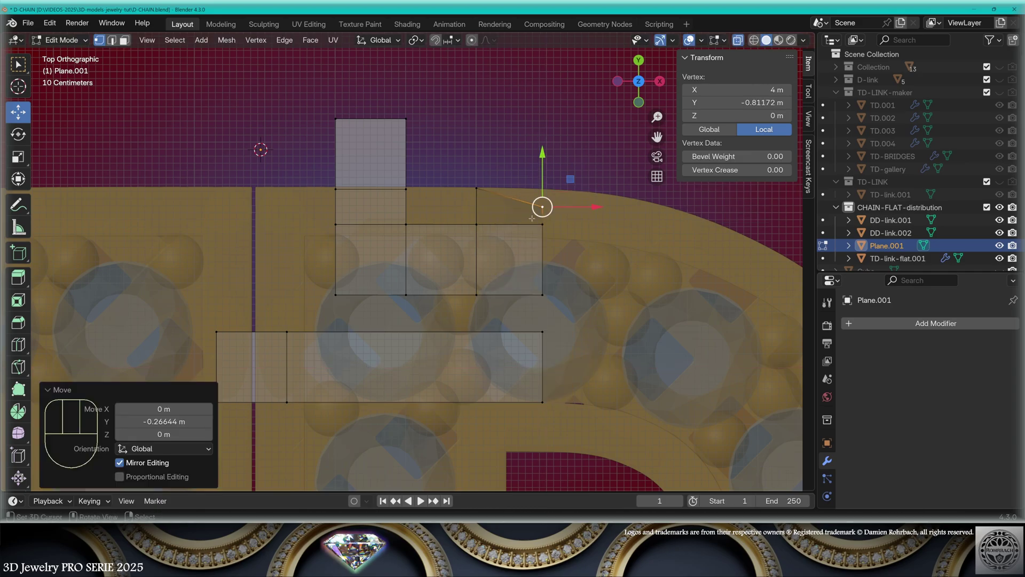
Centre the 3D cursor between the two strips' end edges and Spin the upper end edge 180° around it in 12 steps.
{"action": "right_click", "coordinate": [552, 327], "text": "shift"}
{"action": "right_click", "coordinate": [550, 396], "text": "shift"}
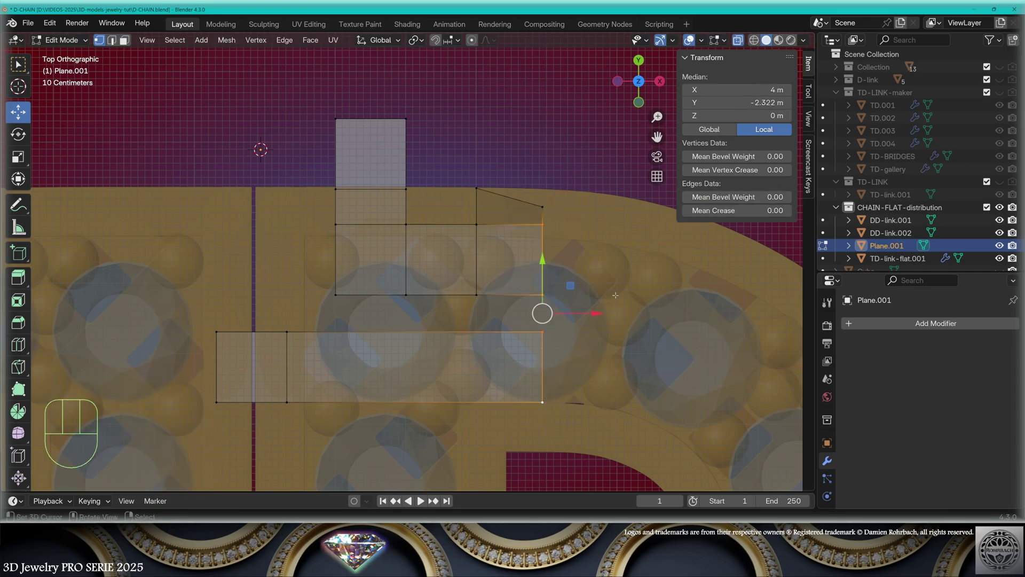
{"action": "key", "text": "shift+s"}
{"action": "left_click", "coordinate": [589, 398]}
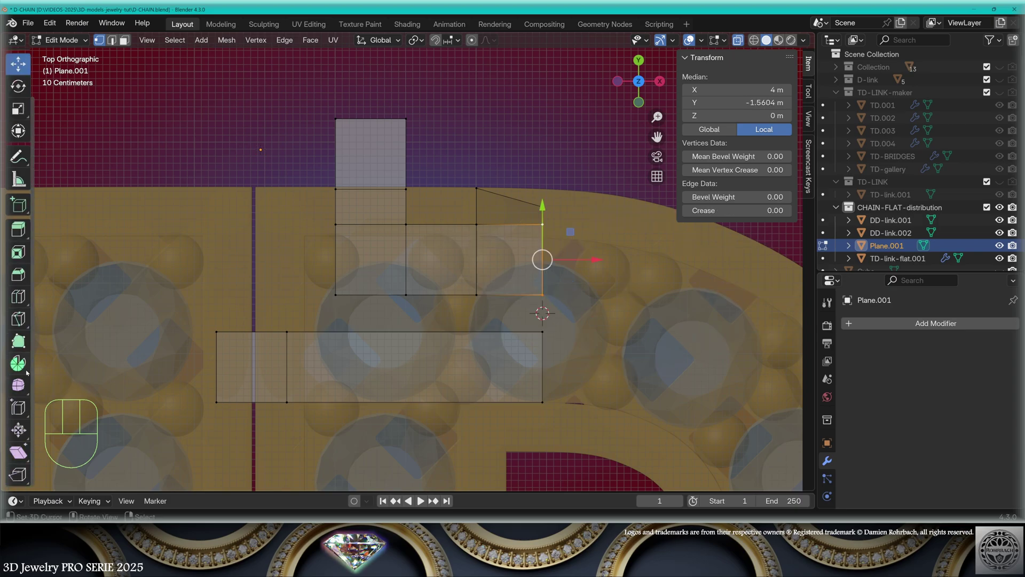
{"action": "left_click", "coordinate": [24, 367]}
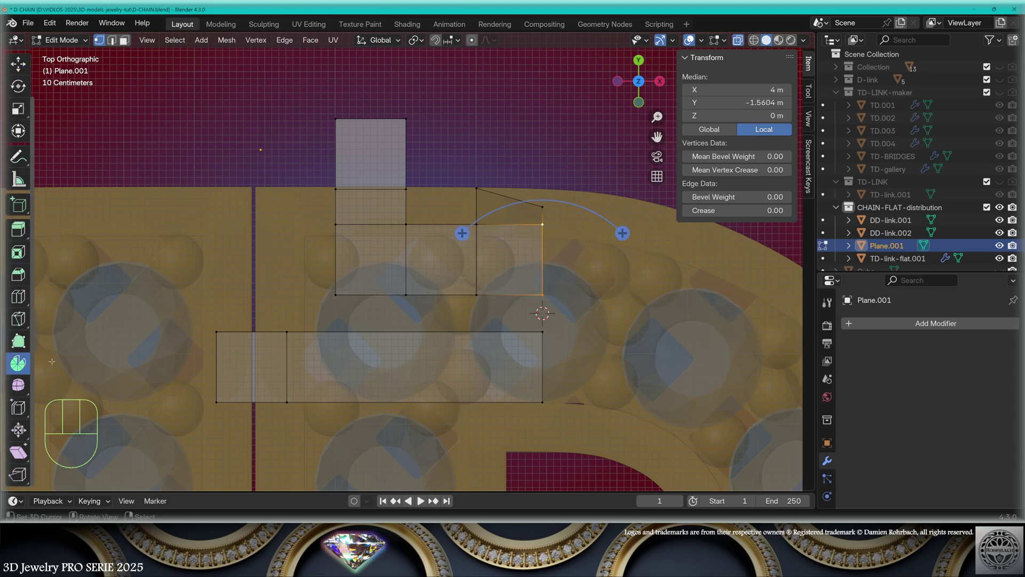
{"action": "left_click", "coordinate": [163, 369]}
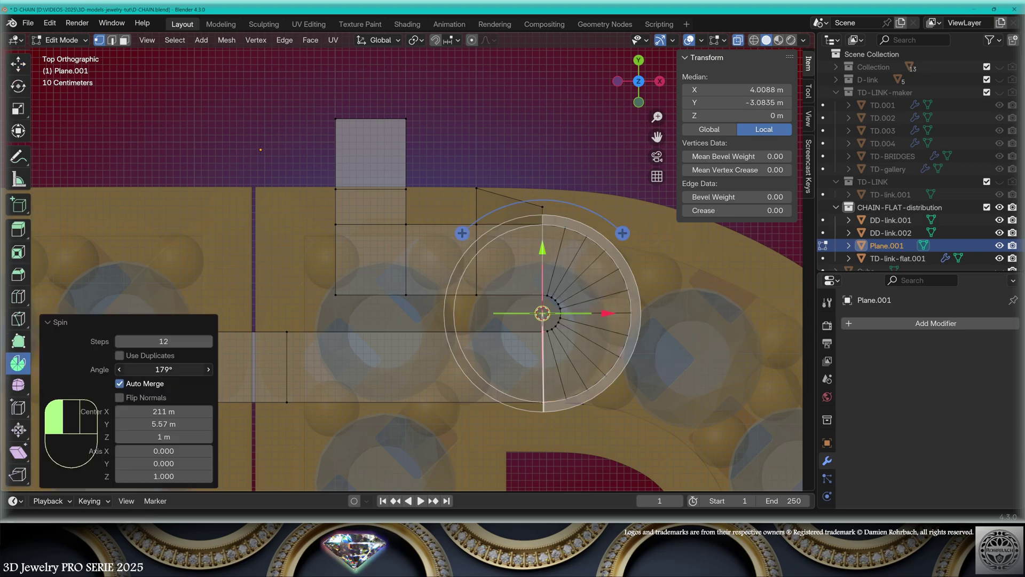
{"action": "type", "text": "180"}
{"action": "key", "text": "Return"}
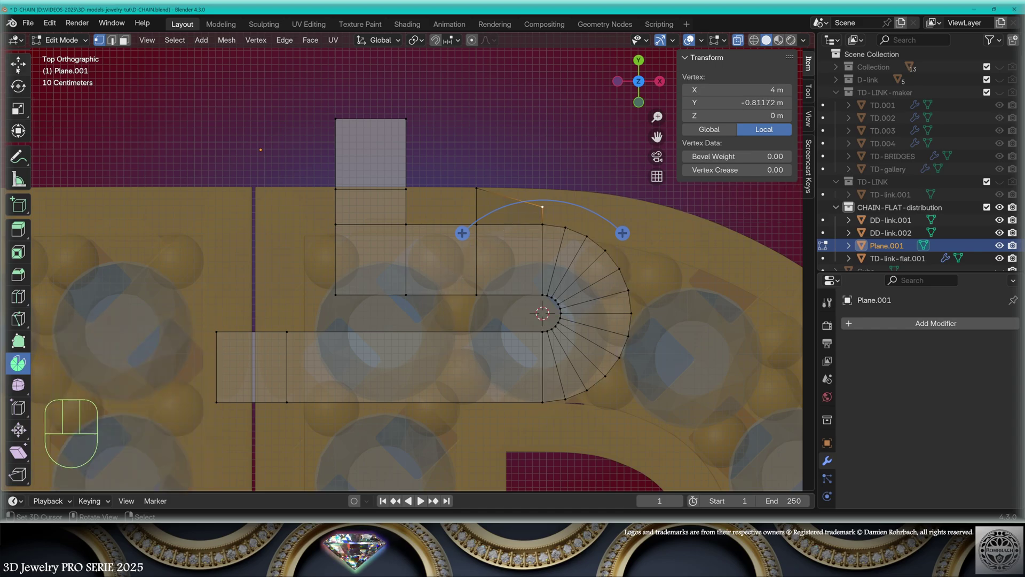
Extrude a chain of vertices from the outer corner around the spun arc and fill faces between the chain and the arc.
{"action": "left_click", "coordinate": [16, 69]}
{"action": "middle_click_drag", "start_coordinate": [635, 180], "coordinate": [526, 213], "text": "shift"}
{"action": "scroll", "coordinate": [526, 213], "scroll_direction": "up", "scroll_amount": 6}
{"action": "key", "text": "e"}
{"action": "left_click", "coordinate": [581, 233]}
{"action": "key", "text": "e"}
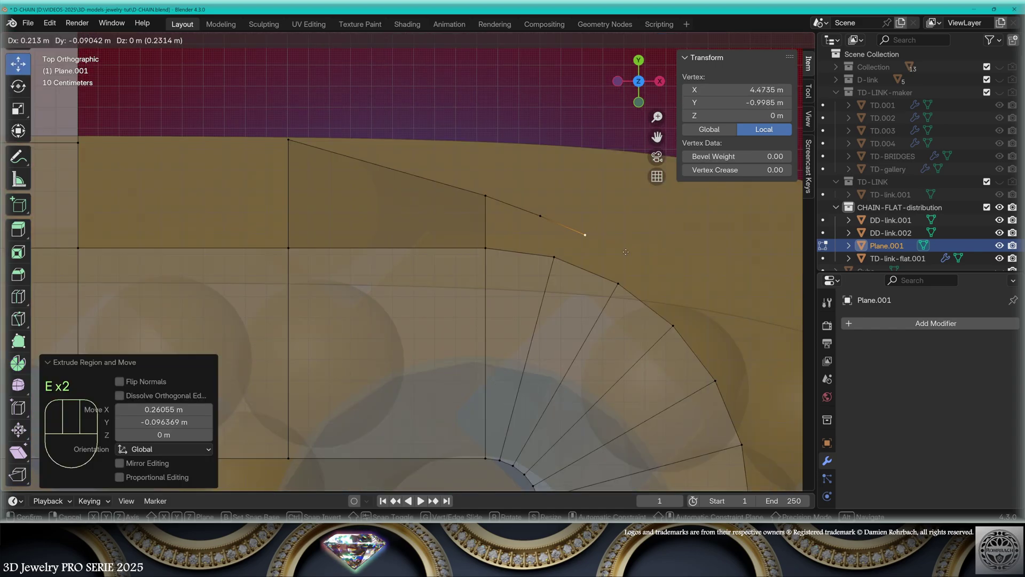
{"action": "left_click", "coordinate": [646, 263]}
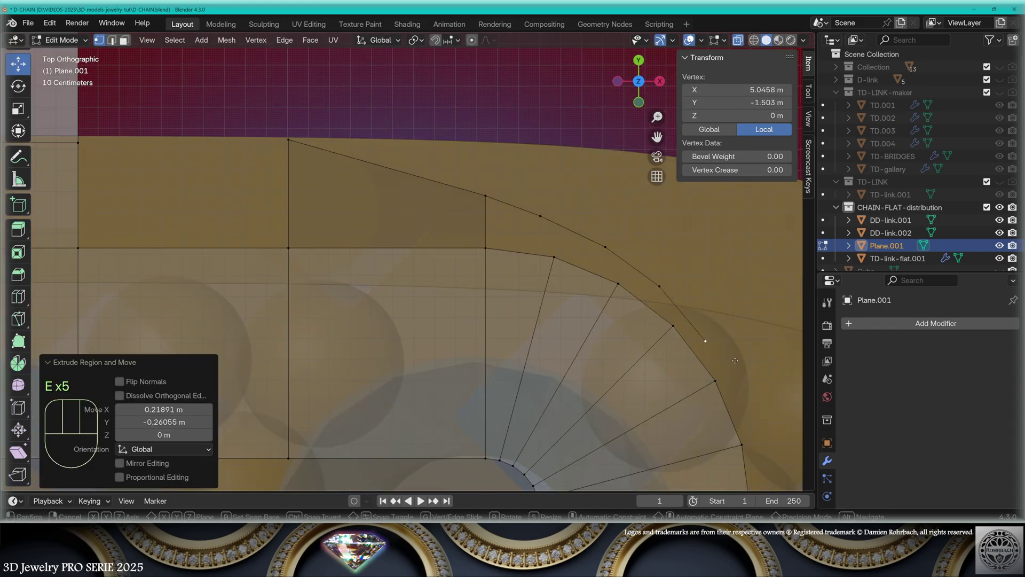
{"action": "key", "text": "e"}
{"action": "left_click", "coordinate": [770, 411]}
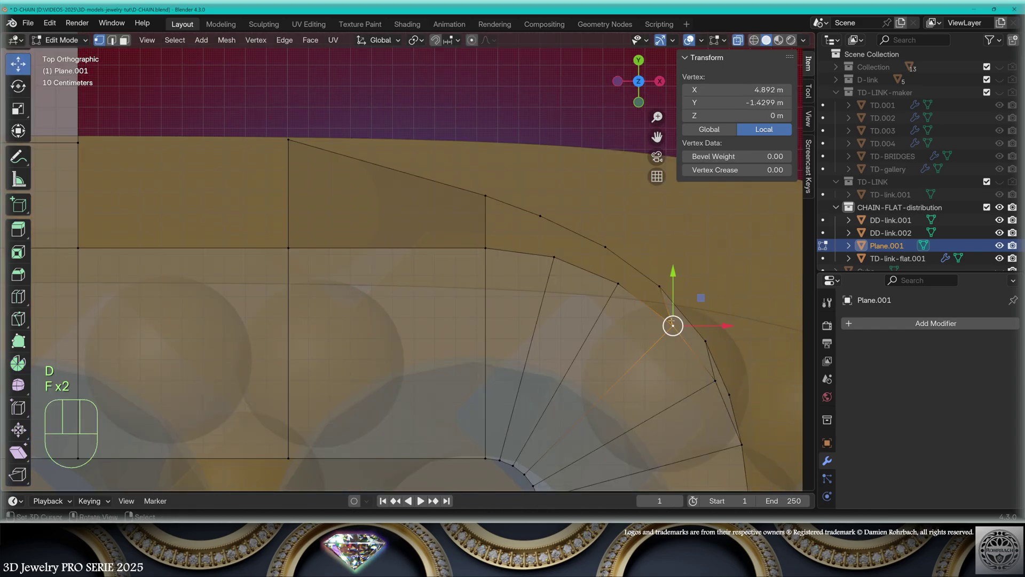
{"action": "right_click", "coordinate": [619, 284], "text": "shift"}
{"action": "right_click", "coordinate": [614, 252], "text": "shift"}
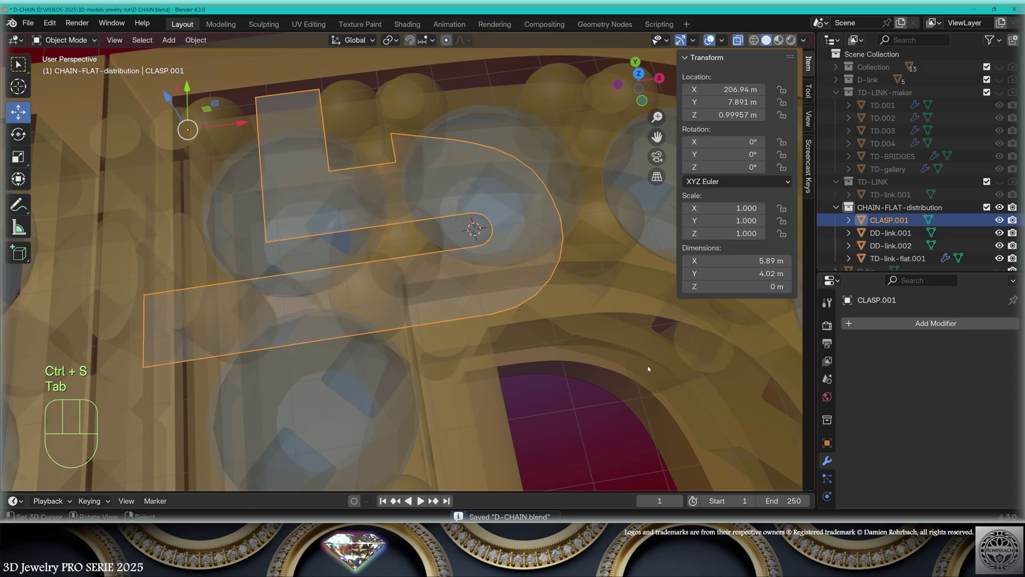
Set the clasp's origin to its geometry and move it along Z to about 1.0005 m, just above the lower plate.
{"action": "middle_click_drag", "start_coordinate": [421, 417], "coordinate": [381, 105]}
{"action": "scroll", "coordinate": [380, 105], "scroll_direction": "up", "scroll_amount": 4}
{"action": "left_click", "coordinate": [632, 83]}
{"action": "key", "text": "g"}
{"action": "key", "text": "z"}
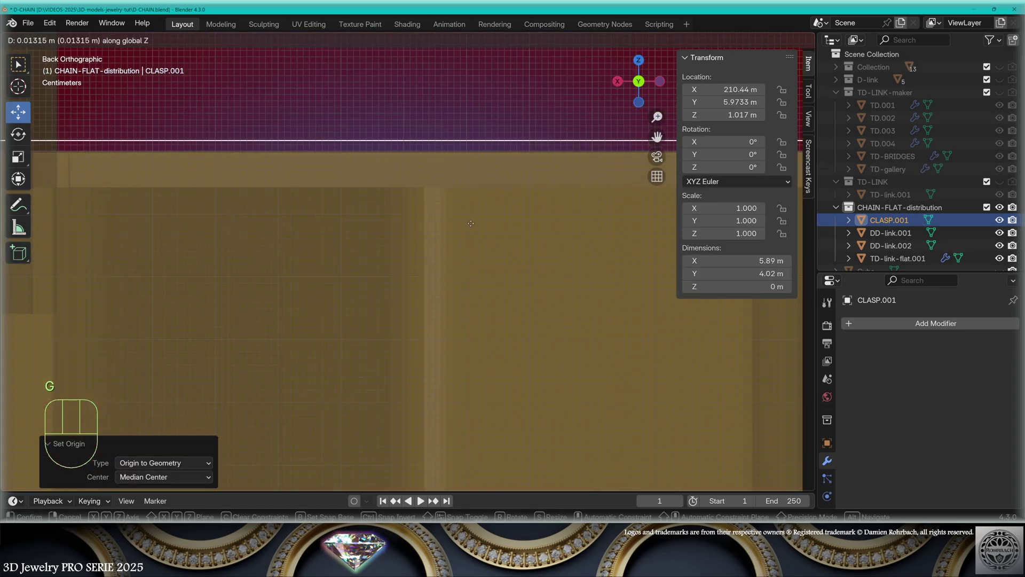
{"action": "left_click", "coordinate": [468, 230]}
{"action": "scroll", "coordinate": [430, 350], "scroll_direction": "up", "scroll_amount": 4}
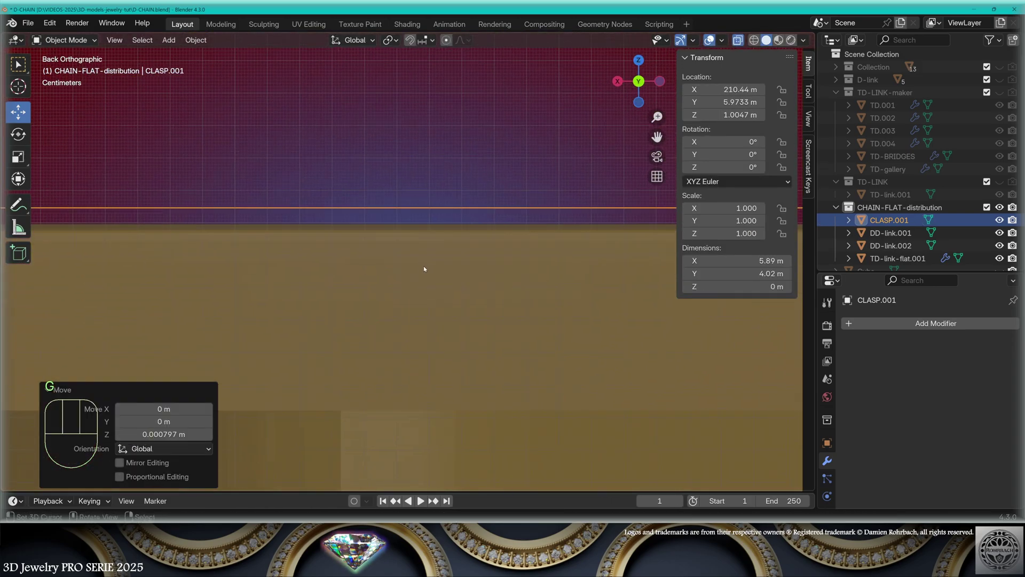
{"action": "key", "text": "g"}
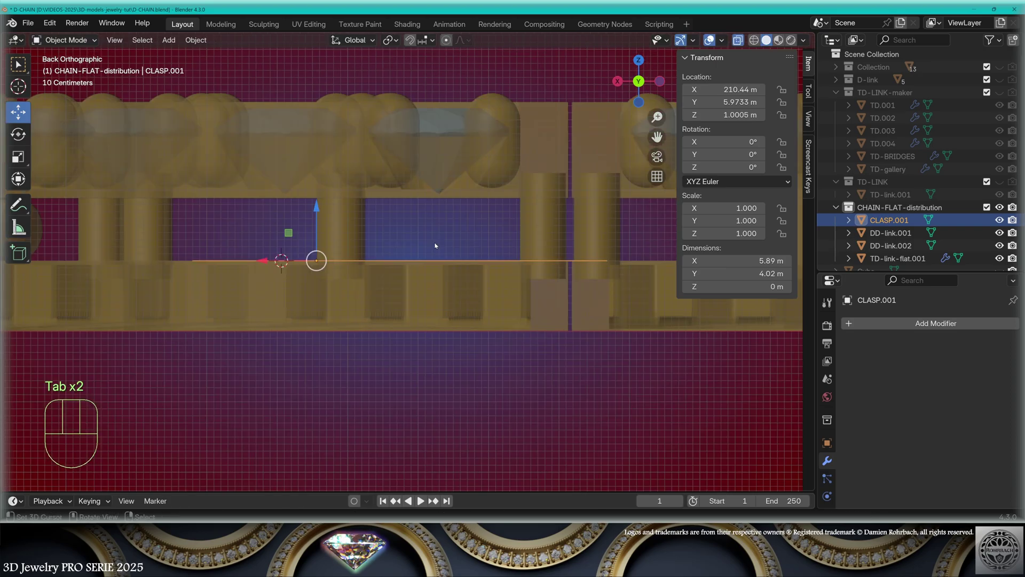
Extrude the flat clasp profile upward along Z to a thickness of 0.86 m.
{"action": "key", "text": "Tab"}
{"action": "key", "text": "e"}
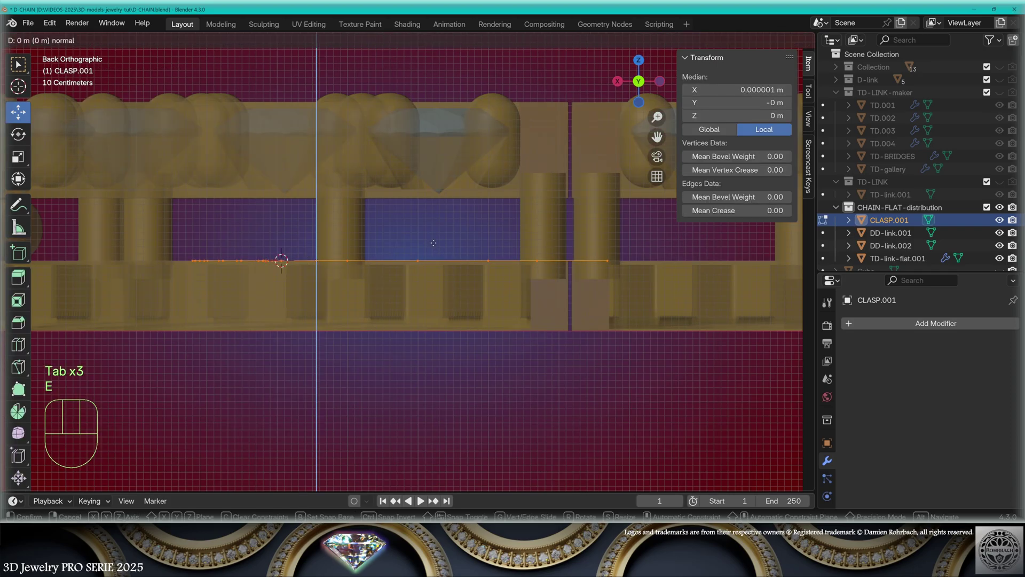
{"action": "middle_click", "coordinate": [436, 238]}
{"action": "left_click", "coordinate": [455, 194]}
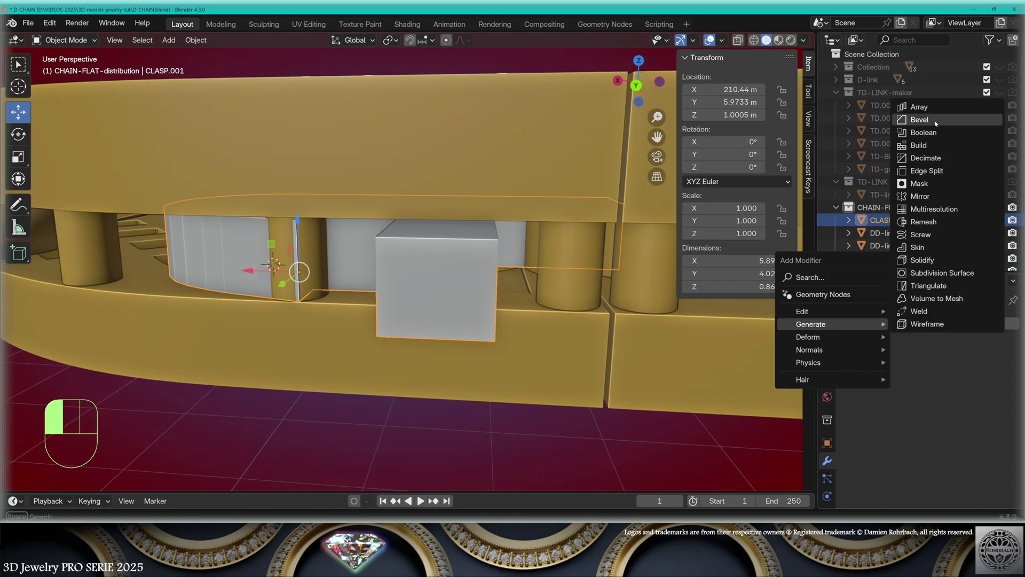
Give the clasp a 0.02 m Bevel with 2 segments and a Subdivision with 3 viewport levels, and save the file.
{"action": "left_click", "coordinate": [934, 122]}
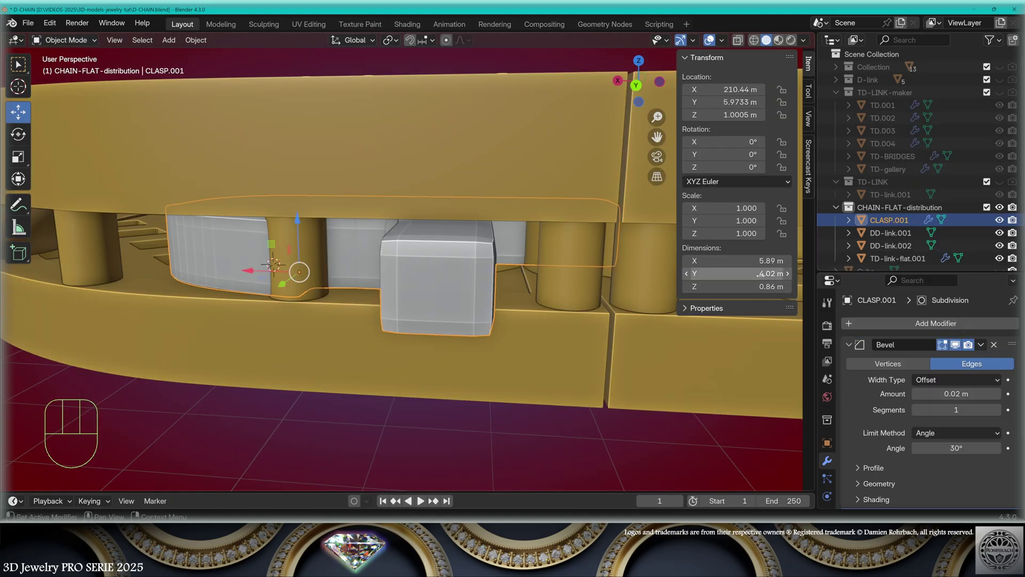
{"action": "scroll", "coordinate": [953, 384], "scroll_direction": "down", "scroll_amount": 3}
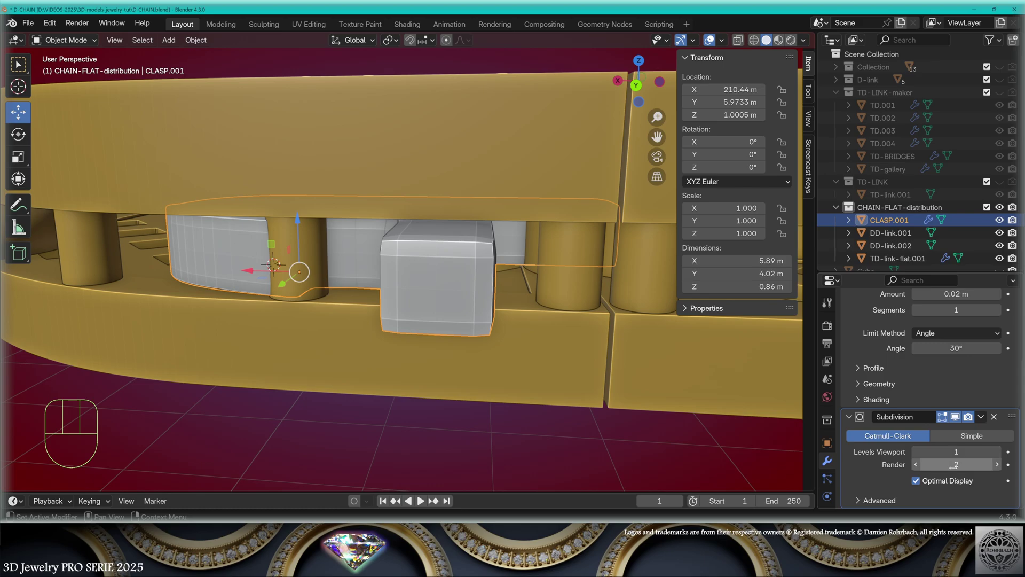
{"action": "scroll", "coordinate": [1000, 321], "scroll_direction": "up", "scroll_amount": 3}
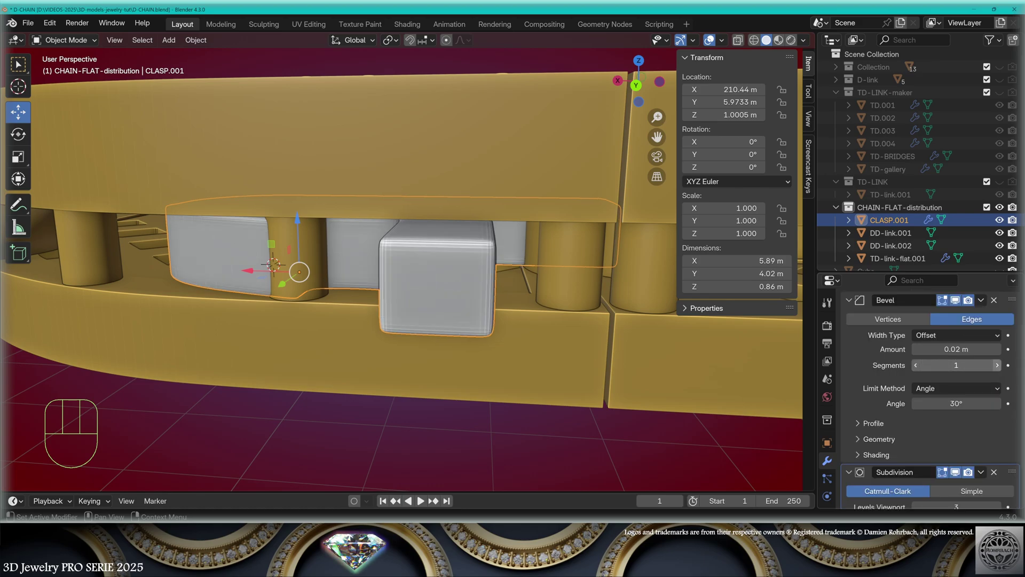
{"action": "left_click", "coordinate": [997, 364]}
{"action": "middle_click_drag", "start_coordinate": [454, 330], "coordinate": [470, 278]}
{"action": "key", "text": "ctrl+s"}
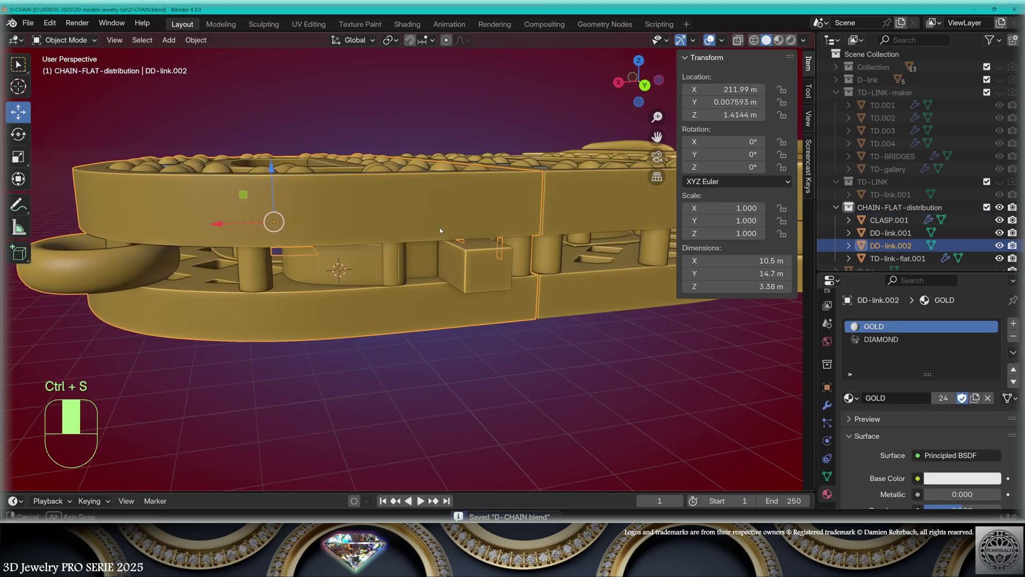
Delete the linked pillar of the end D link that stands in front of the clasp, leaving its plates and other pillars.
{"action": "middle_click_drag", "start_coordinate": [440, 230], "coordinate": [427, 223]}
{"action": "scroll", "coordinate": [418, 217], "scroll_direction": "up", "scroll_amount": 5}
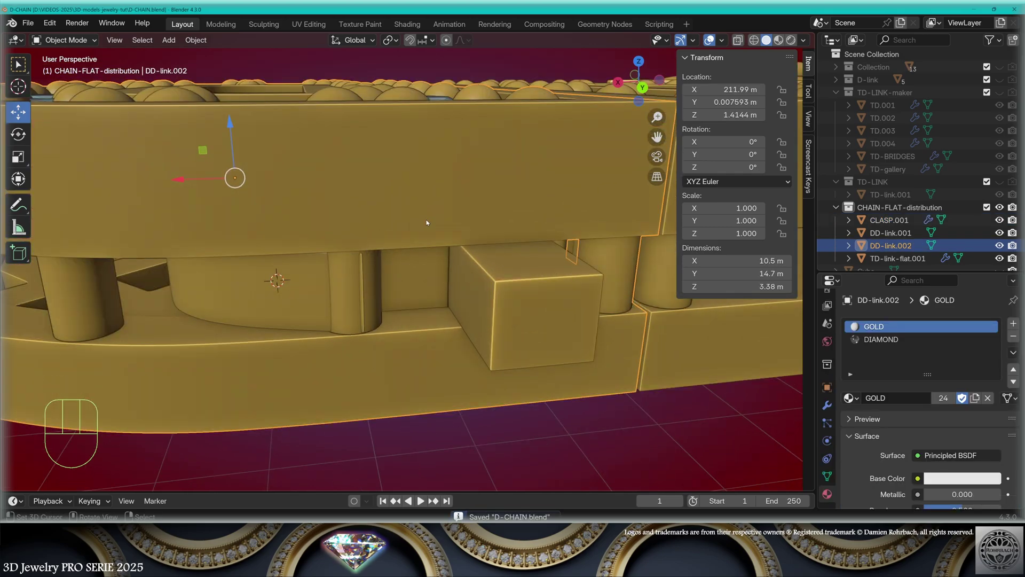
{"action": "key", "text": "Tab"}
{"action": "key", "text": "alt+z"}
{"action": "scroll", "coordinate": [351, 269], "scroll_direction": "up", "scroll_amount": 3}
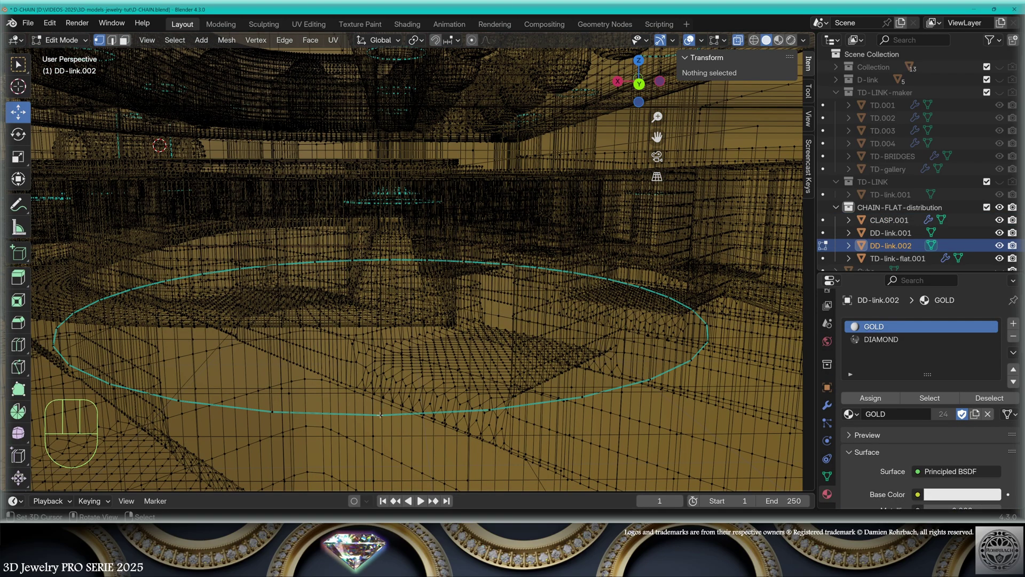
{"action": "key", "text": "l"}
{"action": "scroll", "coordinate": [381, 414], "scroll_direction": "down", "scroll_amount": 6}
{"action": "key", "text": "alt+z"}
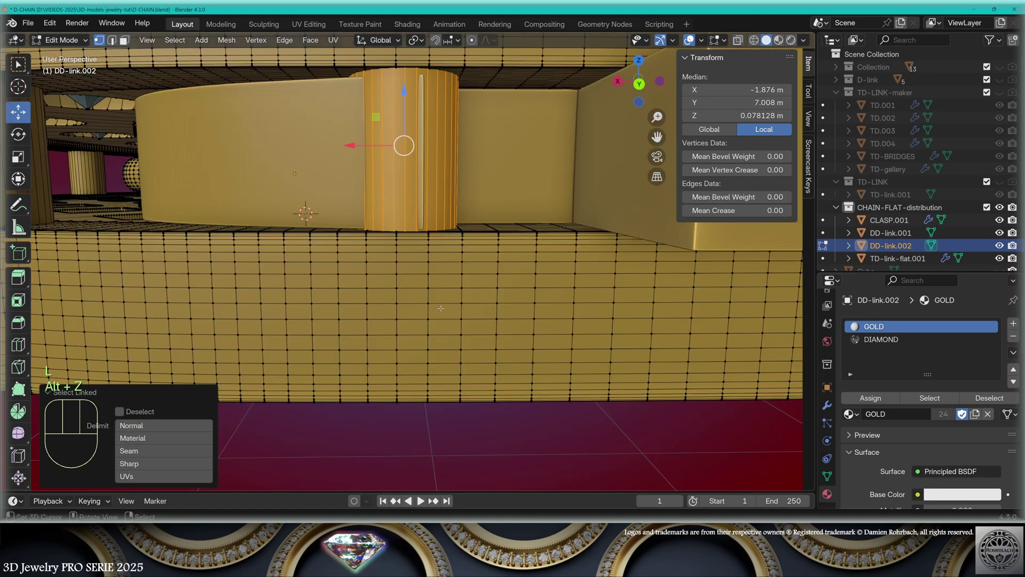
{"action": "scroll", "coordinate": [516, 211], "scroll_direction": "up", "scroll_amount": 2}
{"action": "middle_click_drag", "start_coordinate": [528, 118], "coordinate": [515, 210], "text": "shift"}
{"action": "key", "text": "Delete"}
{"action": "left_click", "coordinate": [517, 211]}
Add a Mirror modifier to the clasp and turn on its Y axis.
{"action": "scroll", "coordinate": [346, 309], "scroll_direction": "down", "scroll_amount": 5}
{"action": "middle_click_drag", "start_coordinate": [346, 309], "coordinate": [346, 310]}
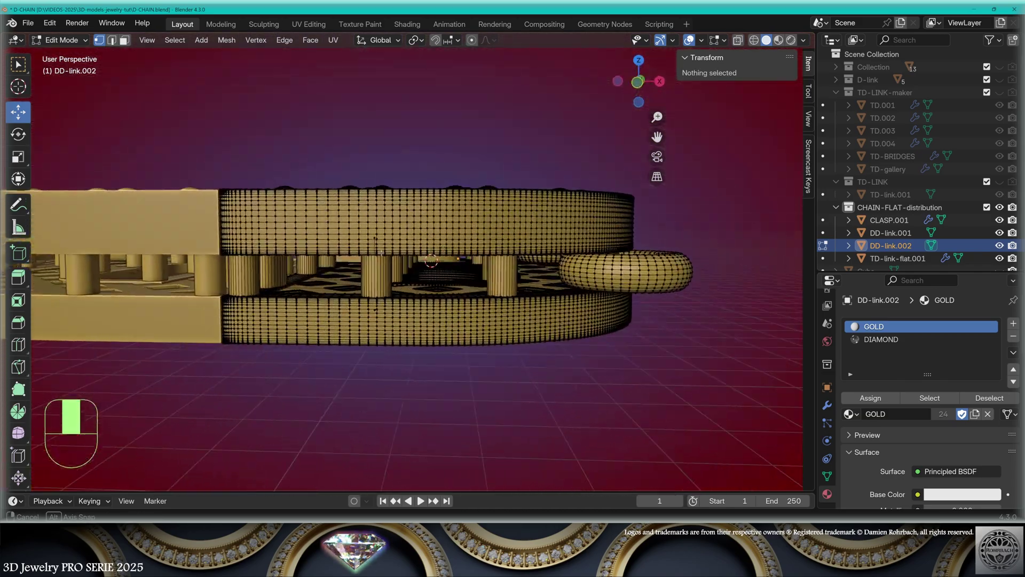
{"action": "scroll", "coordinate": [346, 309], "scroll_direction": "up", "scroll_amount": 3}
{"action": "key", "text": "alt+z"}
{"action": "scroll", "coordinate": [346, 309], "scroll_direction": "up", "scroll_amount": 3}
{"action": "key", "text": "alt+z"}
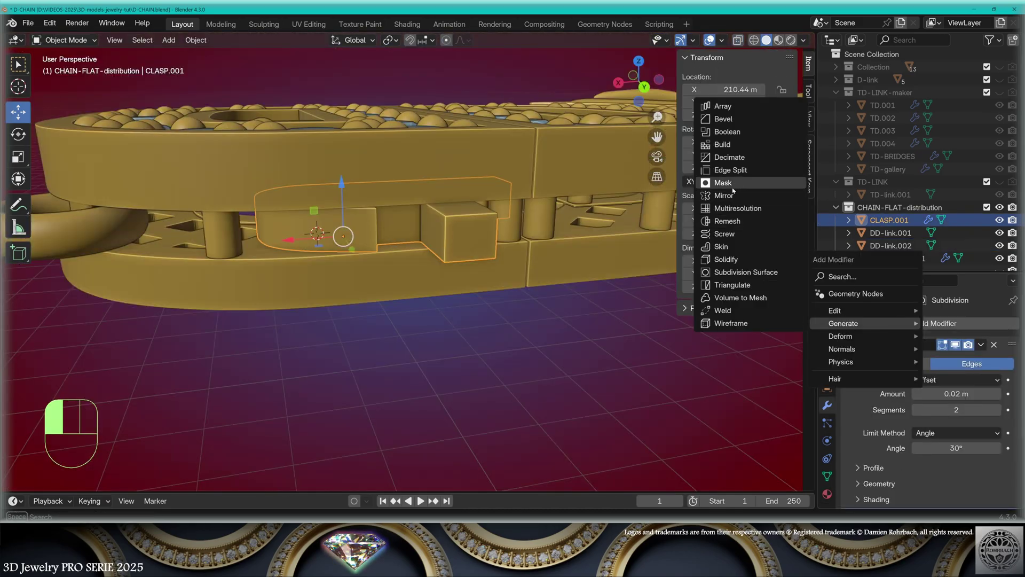
{"action": "left_click", "coordinate": [724, 195]}
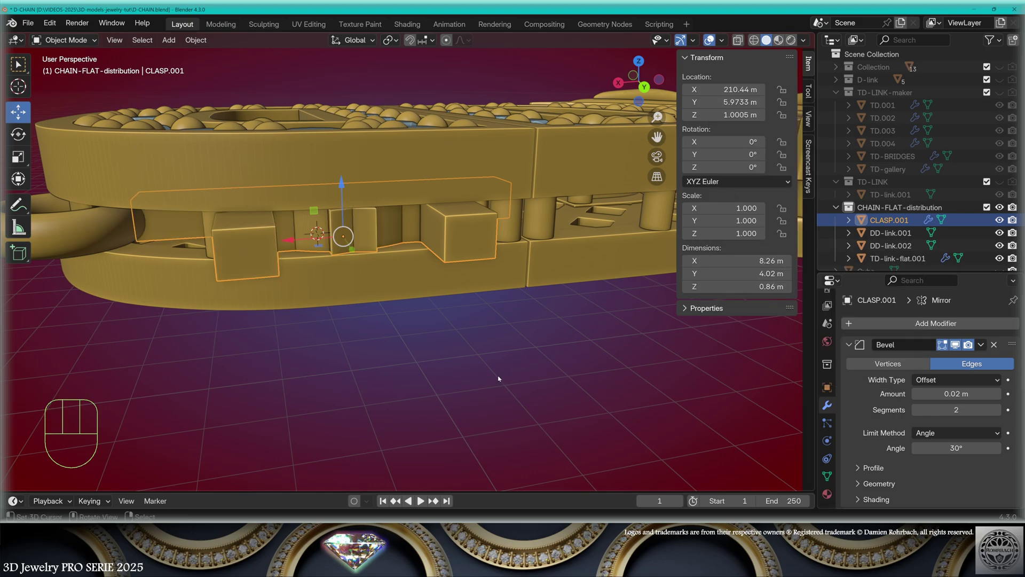
{"action": "left_click", "coordinate": [955, 391]}
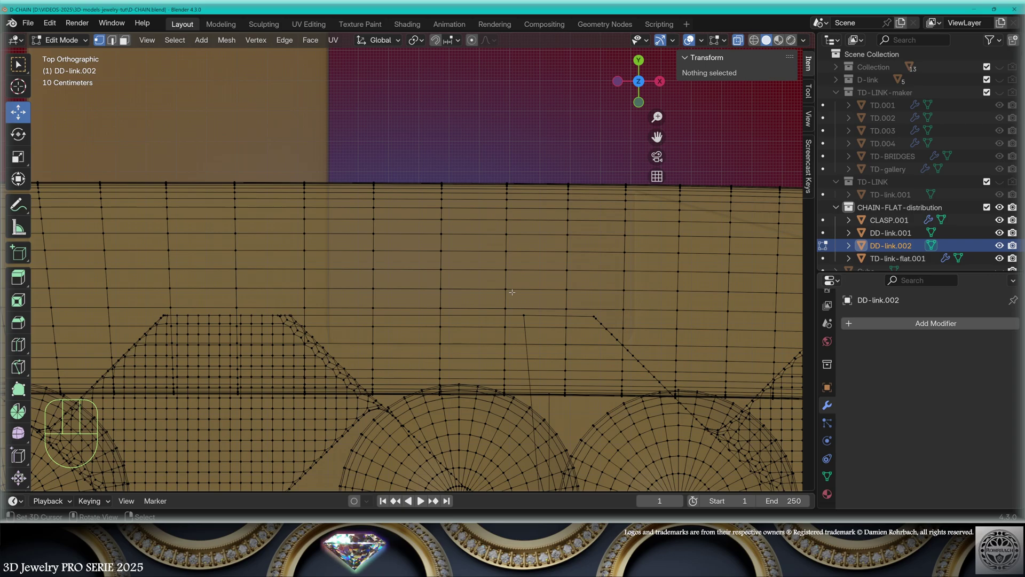
Add a 1 m plane over the end D link's rim, shape it to about 0.99 × 0.51 m and extrude a 1.4 m tall block.
{"action": "left_click", "coordinate": [201, 40]}
{"action": "left_click", "coordinate": [216, 57]}
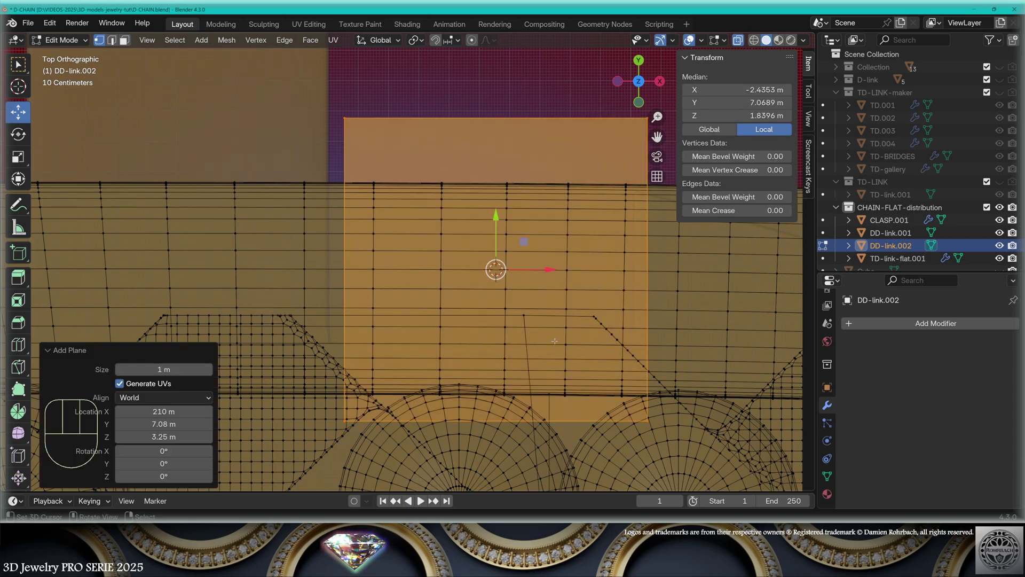
{"action": "key", "text": "s"}
{"action": "left_click", "coordinate": [599, 286]}
{"action": "key", "text": "g"}
{"action": "key", "text": "e"}
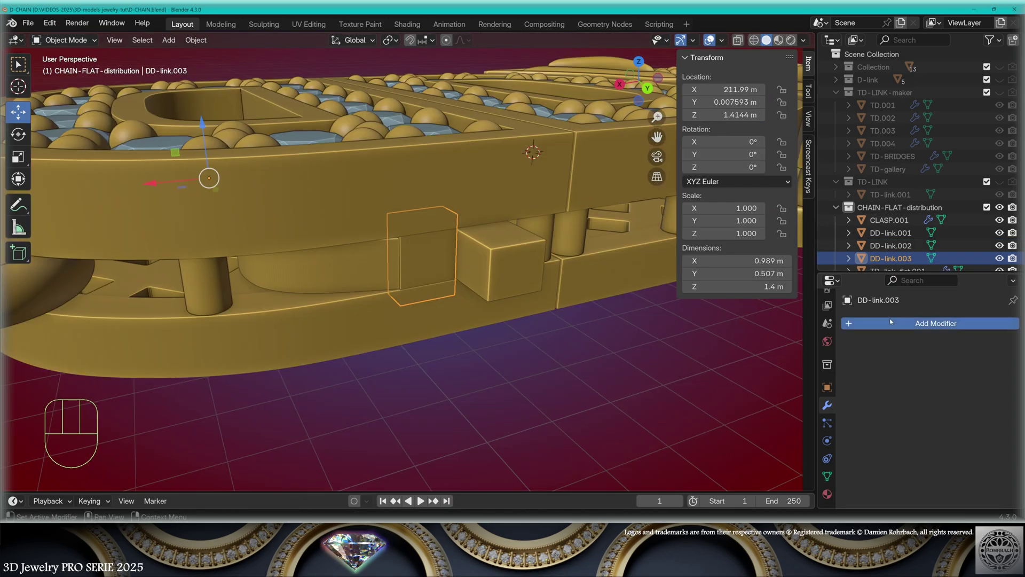
Add a Mirror modifier to the new block, turning the X axis off and the Y axis on.
{"action": "left_click", "coordinate": [891, 321]}
{"action": "left_click", "coordinate": [711, 193]}
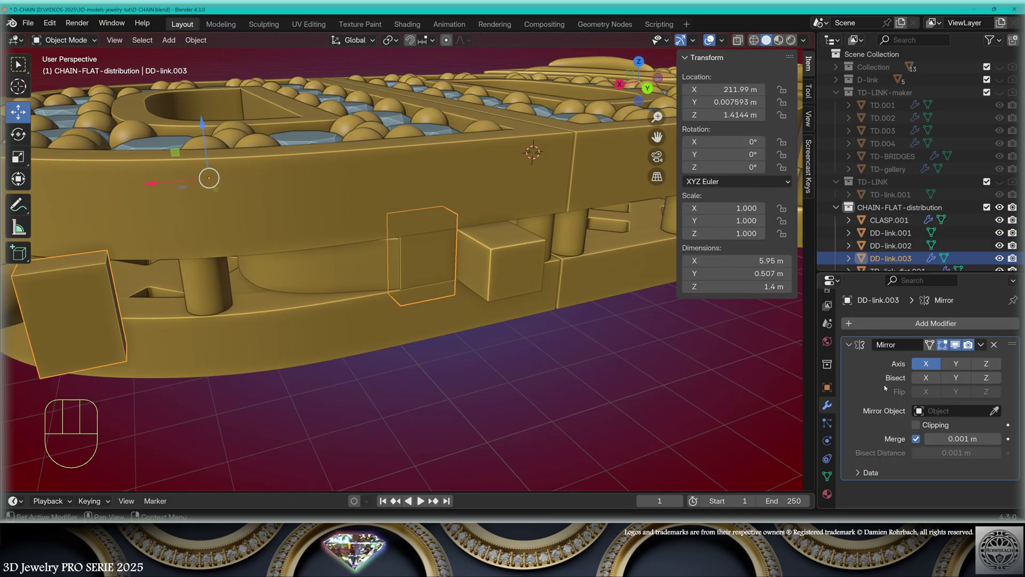
{"action": "left_click", "coordinate": [925, 364]}
{"action": "left_click", "coordinate": [955, 364]}
Delete the two linked outer pillars standing along the straight edge of the end D link.
{"action": "scroll", "coordinate": [430, 330], "scroll_direction": "down", "scroll_amount": 3}
{"action": "middle_click_drag", "start_coordinate": [431, 329], "coordinate": [423, 234]}
{"action": "scroll", "coordinate": [477, 222], "scroll_direction": "up", "scroll_amount": 3}
{"action": "left_click", "coordinate": [531, 220]}
{"action": "key", "text": "Tab"}
{"action": "key", "text": "alt+z"}
{"action": "key", "text": "alt+z"}
{"action": "key", "text": "alt+z"}
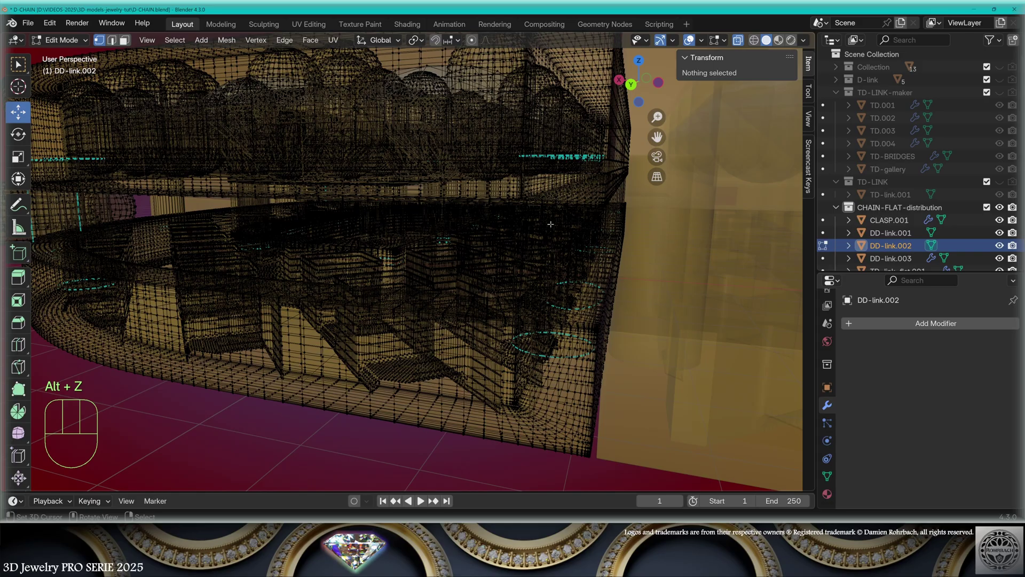
{"action": "scroll", "coordinate": [550, 224], "scroll_direction": "up", "scroll_amount": 4}
{"action": "middle_click_drag", "start_coordinate": [551, 225], "coordinate": [502, 275], "text": "shift"}
{"action": "scroll", "coordinate": [452, 327], "scroll_direction": "up", "scroll_amount": 3}
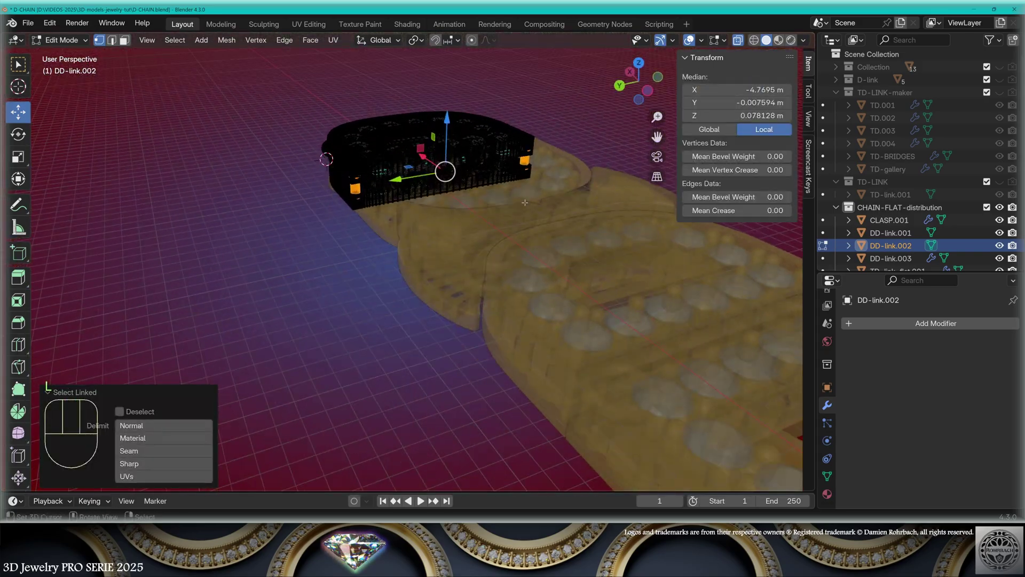
{"action": "key", "text": "Delete"}
{"action": "key", "text": "ctrl+z"}
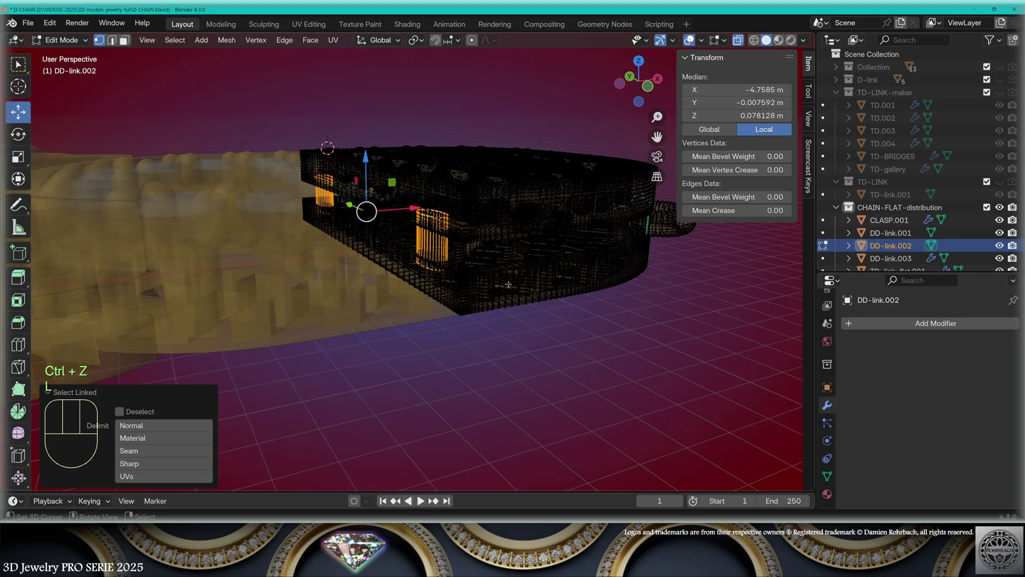
{"action": "middle_click_drag", "start_coordinate": [374, 240], "coordinate": [548, 237]}
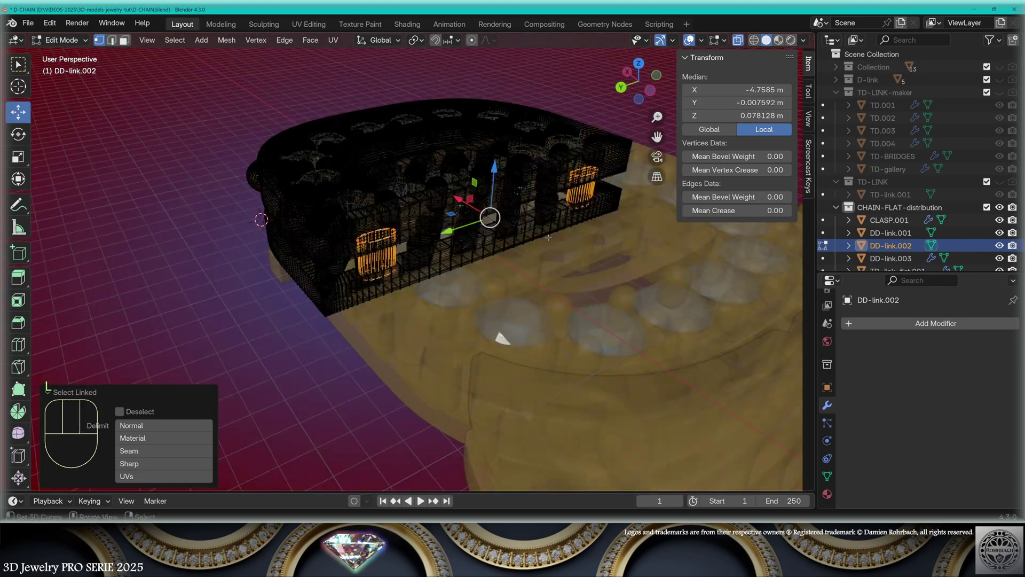
{"action": "key", "text": "Delete"}
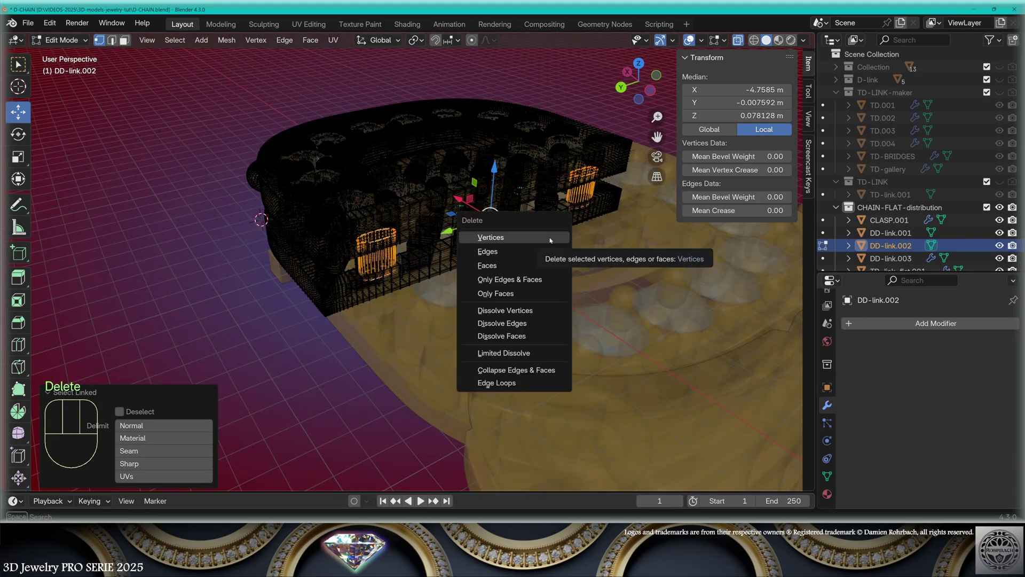
{"action": "left_click", "coordinate": [550, 240]}
{"action": "middle_click_drag", "start_coordinate": [550, 240], "coordinate": [579, 263]}
{"action": "scroll", "coordinate": [467, 309], "scroll_direction": "up", "scroll_amount": 4}
{"action": "key", "text": "alt+z"}
{"action": "key", "text": "Tab"}
Delete the linked pillars along the neighbouring D link's straight edge that faces the end link.
{"action": "left_click", "coordinate": [579, 263]}
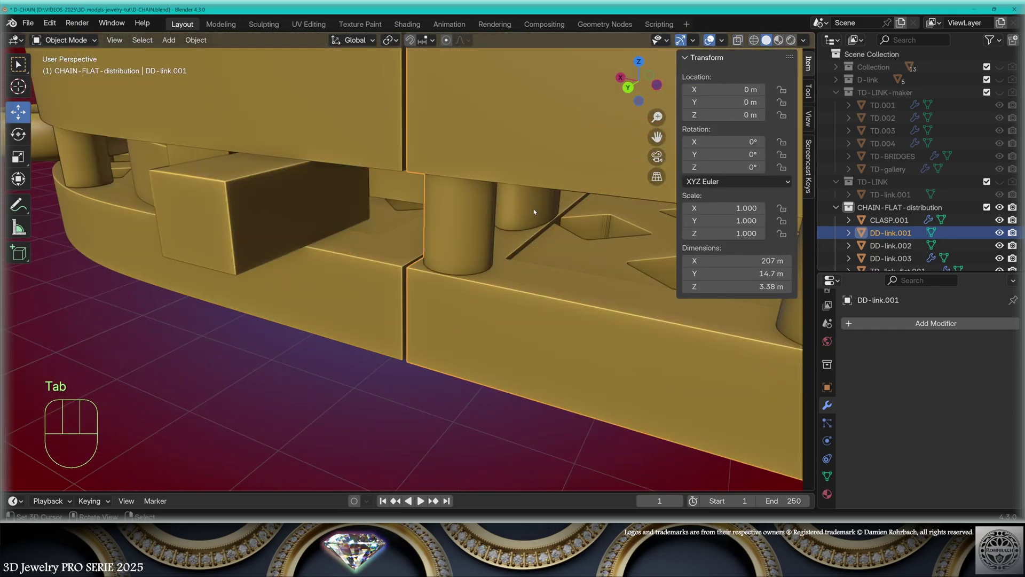
{"action": "scroll", "coordinate": [566, 259], "scroll_direction": "down", "scroll_amount": 6}
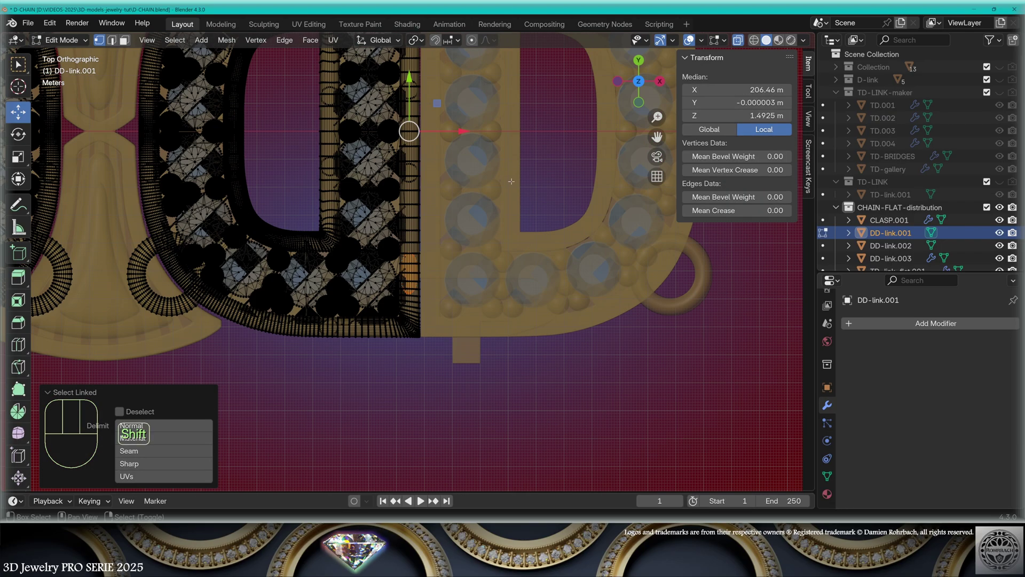
{"action": "scroll", "coordinate": [491, 243], "scroll_direction": "up", "scroll_amount": 5}
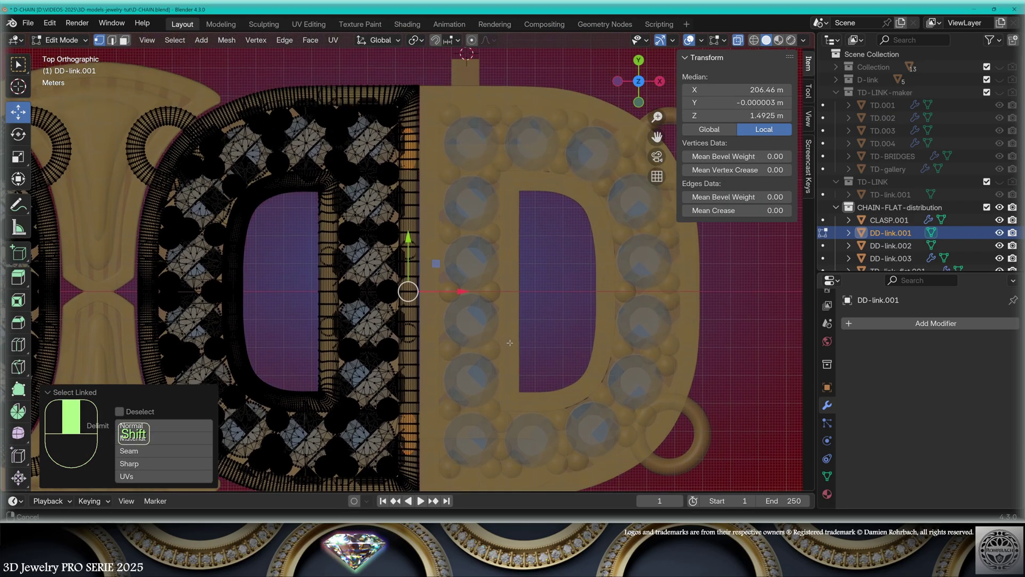
{"action": "scroll", "coordinate": [491, 243], "scroll_direction": "up", "scroll_amount": 6}
{"action": "key", "text": "x"}
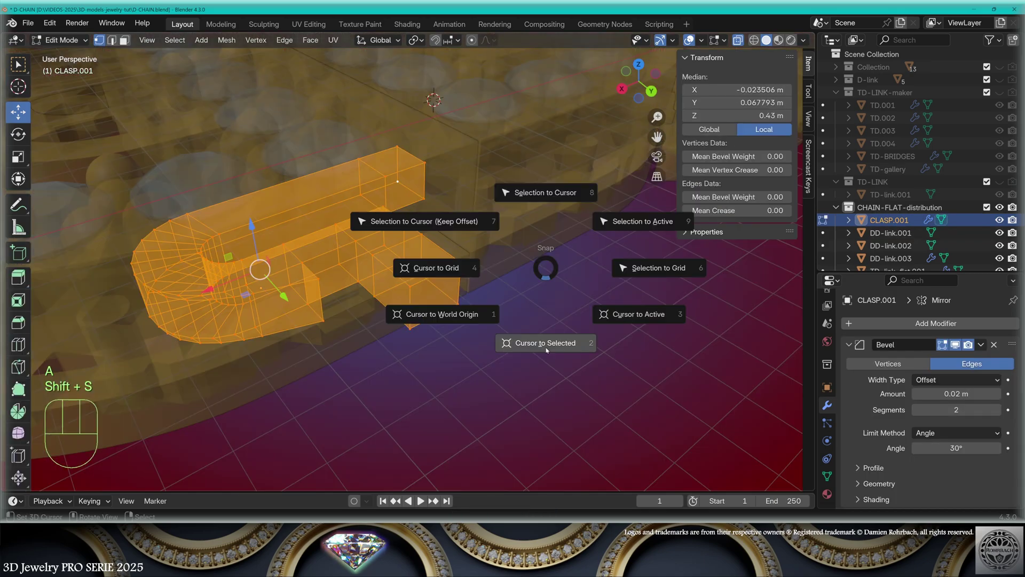
Snap the 3D cursor to the clasp's mesh, add a 2 m cube and move it in top view to the straight arm's end.
{"action": "left_click", "coordinate": [545, 345]}
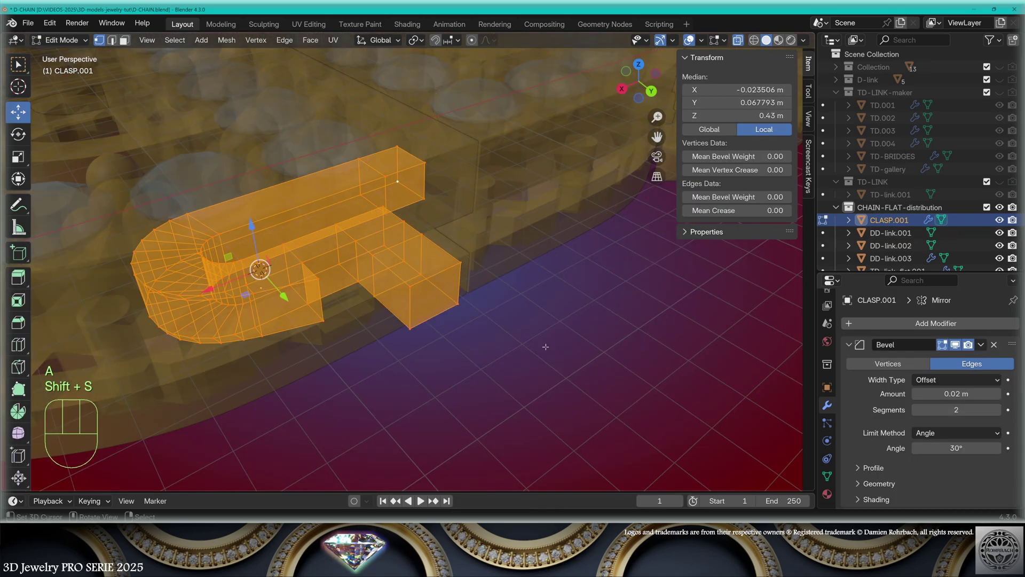
{"action": "left_click", "coordinate": [201, 40]}
{"action": "left_click", "coordinate": [221, 69]}
{"action": "key", "text": "KP_7"}
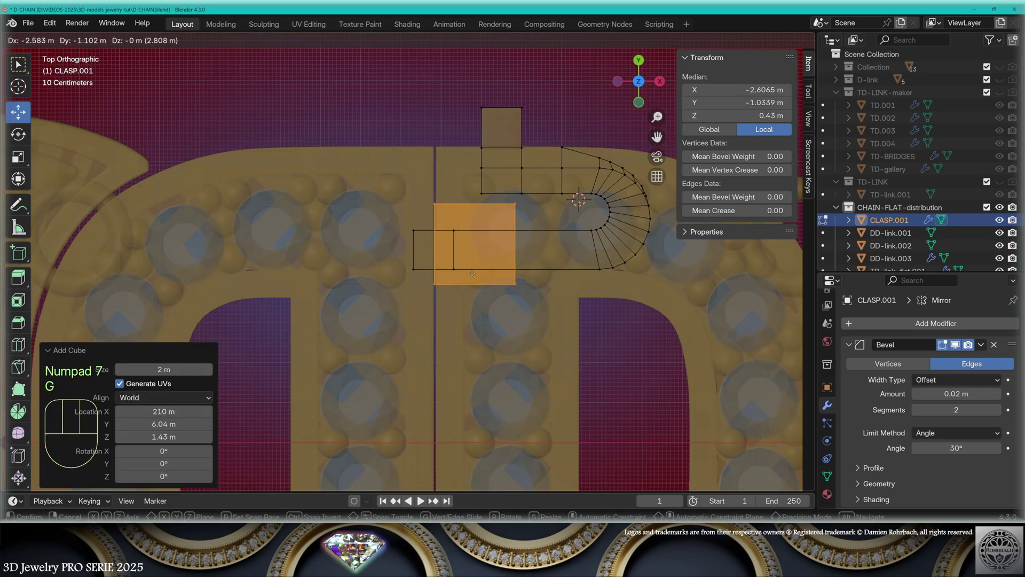
{"action": "key", "text": "g"}
{"action": "left_click", "coordinate": [465, 262]}
{"action": "scroll", "coordinate": [465, 262], "scroll_direction": "up", "scroll_amount": 5}
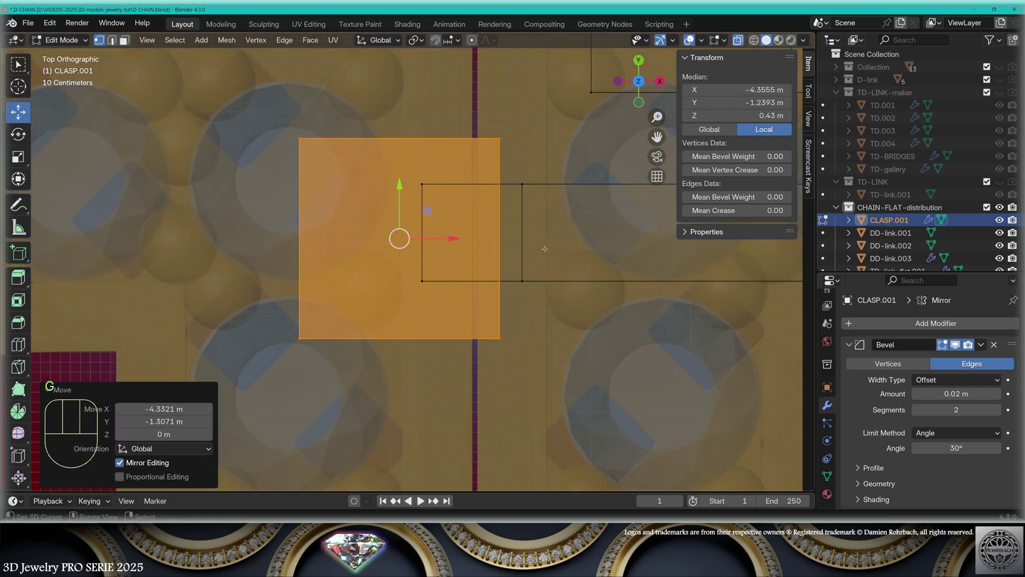
Scale the cube to 0.4 along X, place it over the clasp arm's end beside the joint and fine-tune its side face along X.
{"action": "type", "text": "s"}
{"action": "type", "text": "x"}
{"action": "type", "text": ".4"}
{"action": "key", "text": "Return"}
{"action": "key", "text": "g"}
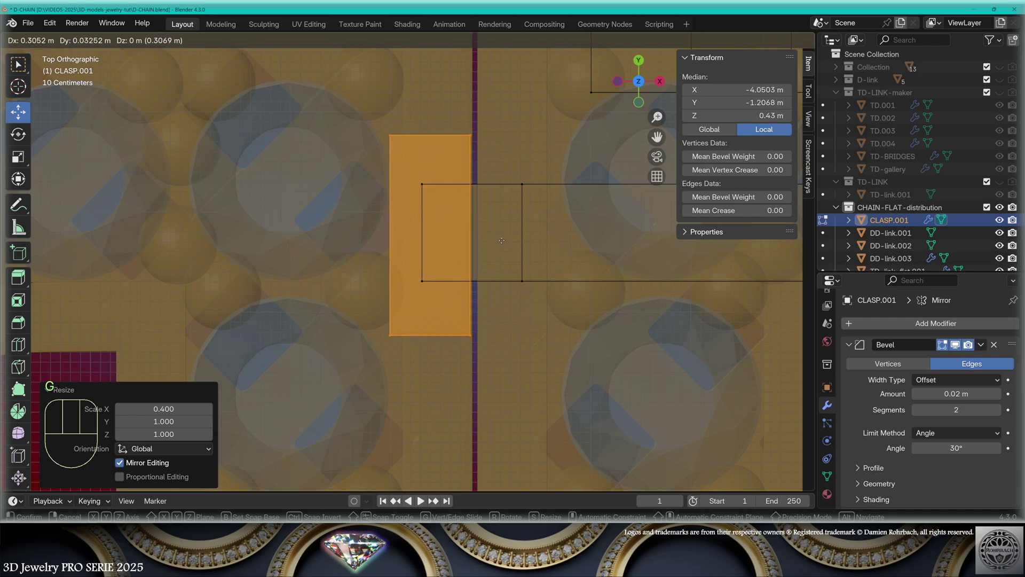
{"action": "left_click", "coordinate": [501, 240]}
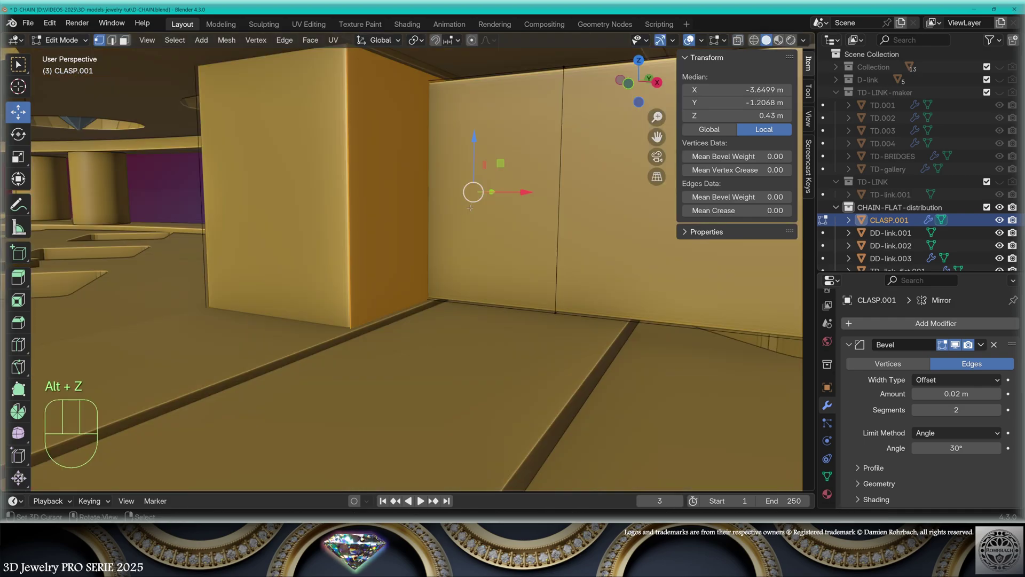
{"action": "scroll", "coordinate": [540, 174], "scroll_direction": "up", "scroll_amount": 1}
{"action": "left_click_drag", "start_coordinate": [540, 173], "coordinate": [550, 173]}
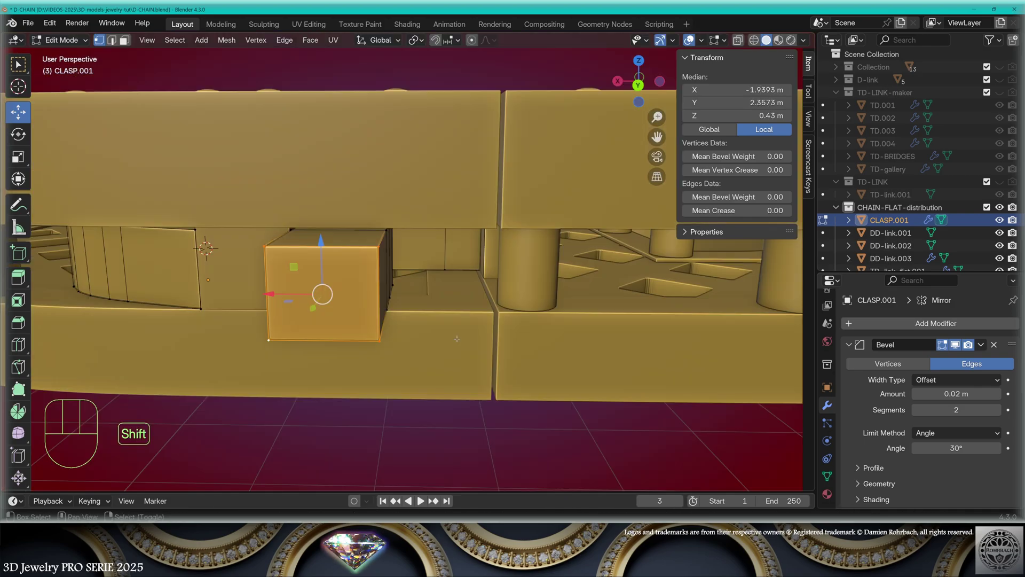
Snap the 3D cursor to the outer face of the clasp's peg and add an outward-facing cylinder there as a push button.
{"action": "key", "text": "shift+s"}
{"action": "left_click", "coordinate": [448, 401]}
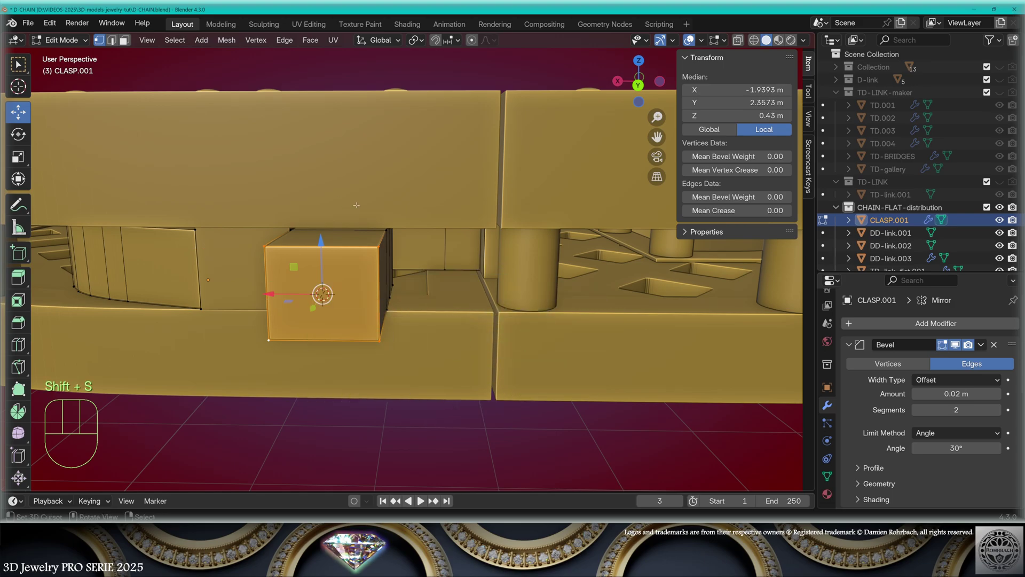
{"action": "key", "text": "l"}
{"action": "key", "text": "ctrl+KP_1"}
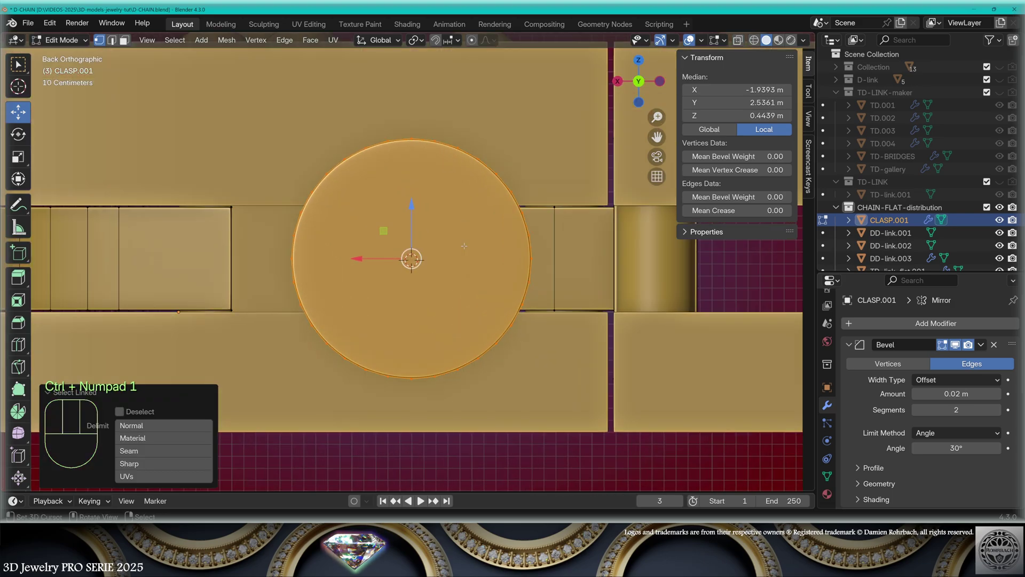
Lengthen the block at the clasp arm's end along Y by moving its outer side toward the D link's rim.
{"action": "middle_click_drag", "start_coordinate": [464, 246], "coordinate": [325, 208]}
{"action": "scroll", "coordinate": [417, 269], "scroll_direction": "up", "scroll_amount": 3}
{"action": "key", "text": "alt+z"}
{"action": "left_click", "coordinate": [584, 183]}
{"action": "left_click", "coordinate": [629, 189], "text": "shift"}
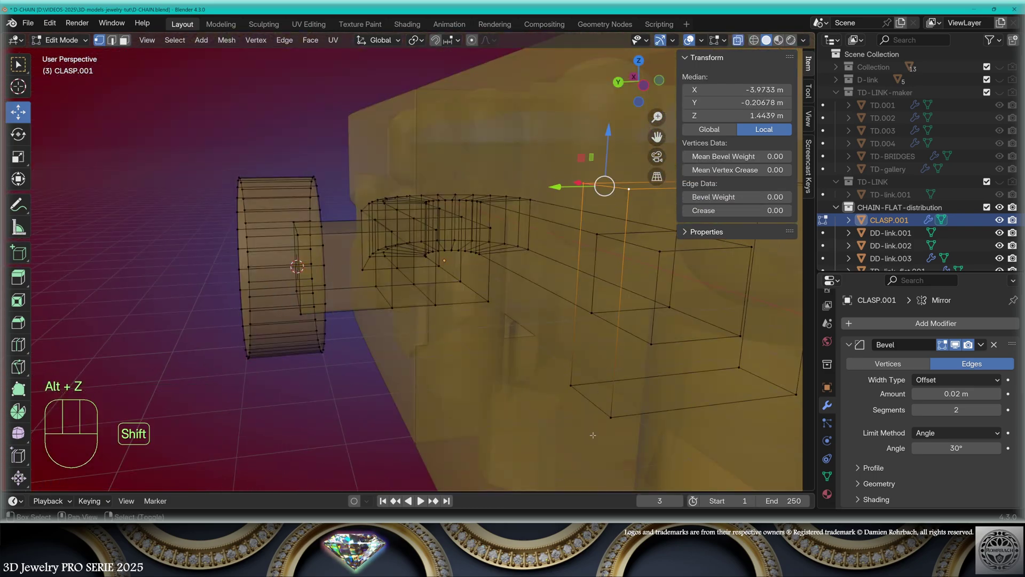
{"action": "key", "text": "alt+z"}
{"action": "left_click_drag", "start_coordinate": [555, 187], "coordinate": [413, 293]}
{"action": "mouse_move", "coordinate": [413, 293]}
{"action": "middle_mouse_down"}
{"action": "mouse_move", "coordinate": [370, 299]}
{"action": "mouse_move", "coordinate": [504, 305]}
{"action": "mouse_move", "coordinate": [518, 341]}
{"action": "mouse_move", "coordinate": [489, 352]}
{"action": "mouse_move", "coordinate": [418, 301]}
{"action": "middle_mouse_up"}
{"action": "scroll", "coordinate": [489, 348], "scroll_direction": "down", "scroll_amount": 3}
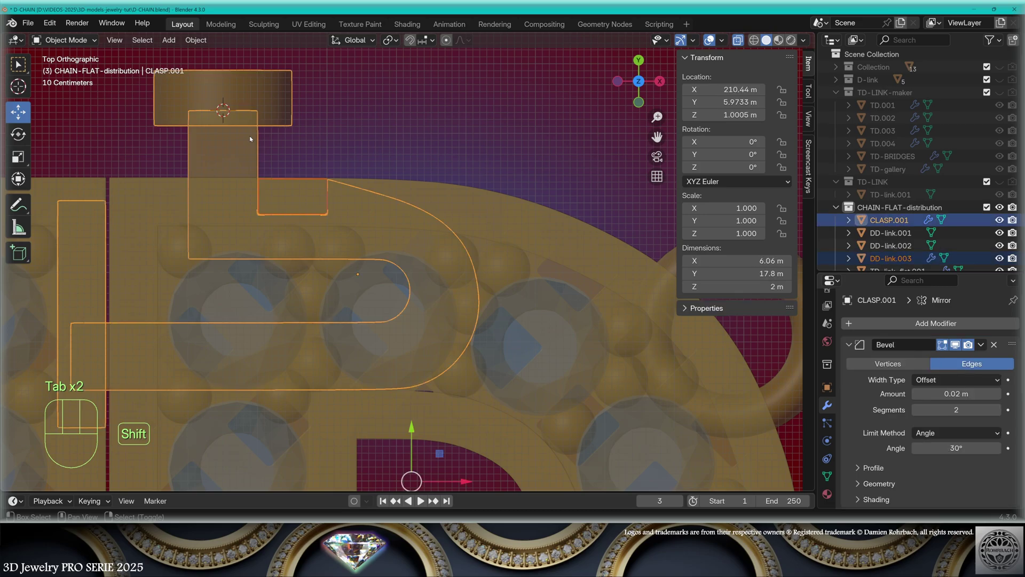
Extend the supporting block along the clasp's bend, flatten its outer vertices with a Y scale of 0 and align them with the rim.
{"action": "key", "text": "KP_Divide"}
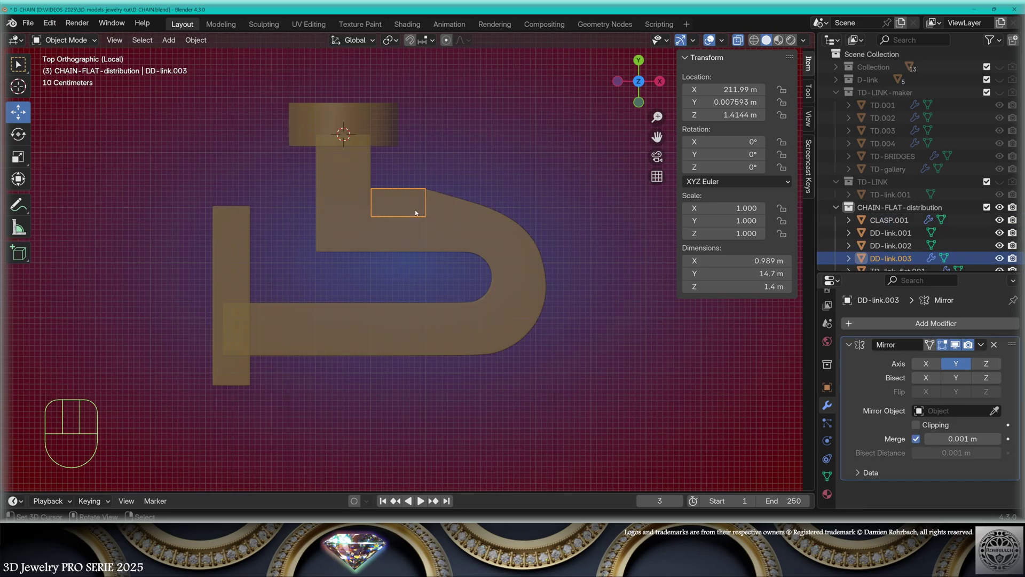
{"action": "key", "text": "Tab"}
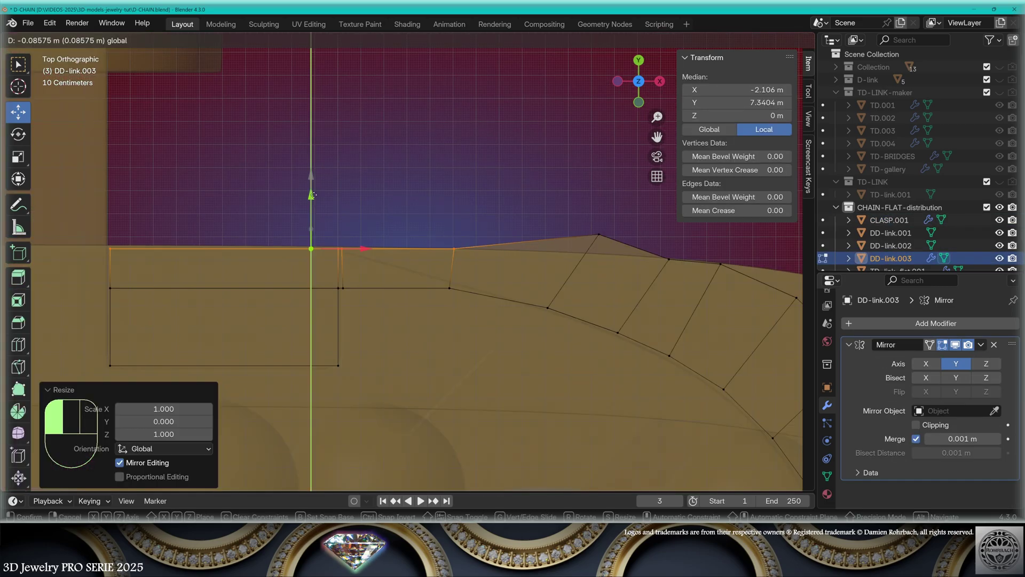
{"action": "left_click", "coordinate": [315, 194]}
{"action": "key", "text": "alt+a"}
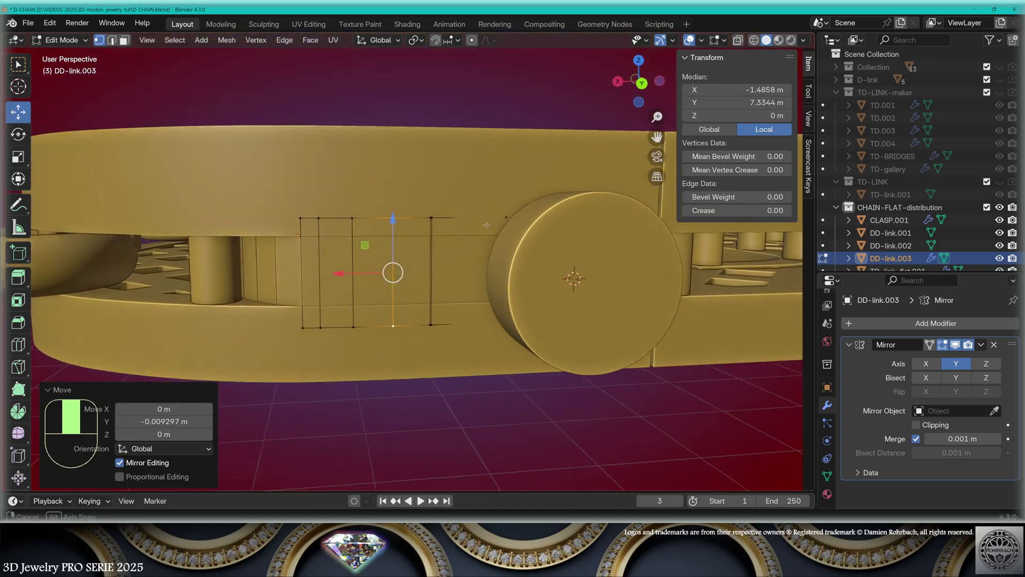
{"action": "middle_click_drag", "start_coordinate": [487, 224], "coordinate": [478, 316]}
{"action": "key", "text": "KP_Divide"}
{"action": "key", "text": "KP_Divide"}
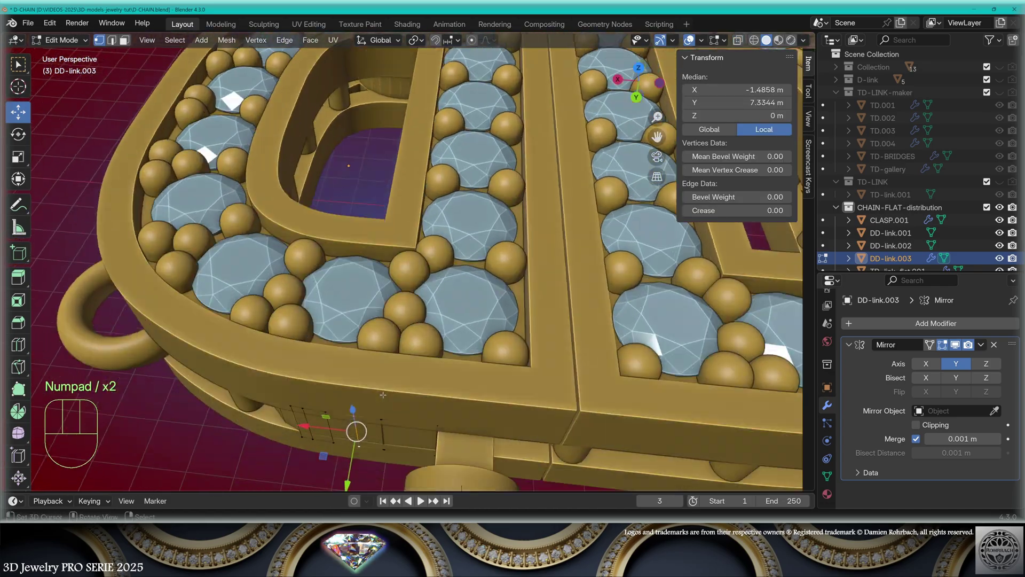
Isolate the clasp together with its supporting piece and examine how they fit from above and from the side.
{"action": "key", "text": "Tab"}
{"action": "left_click", "coordinate": [517, 324]}
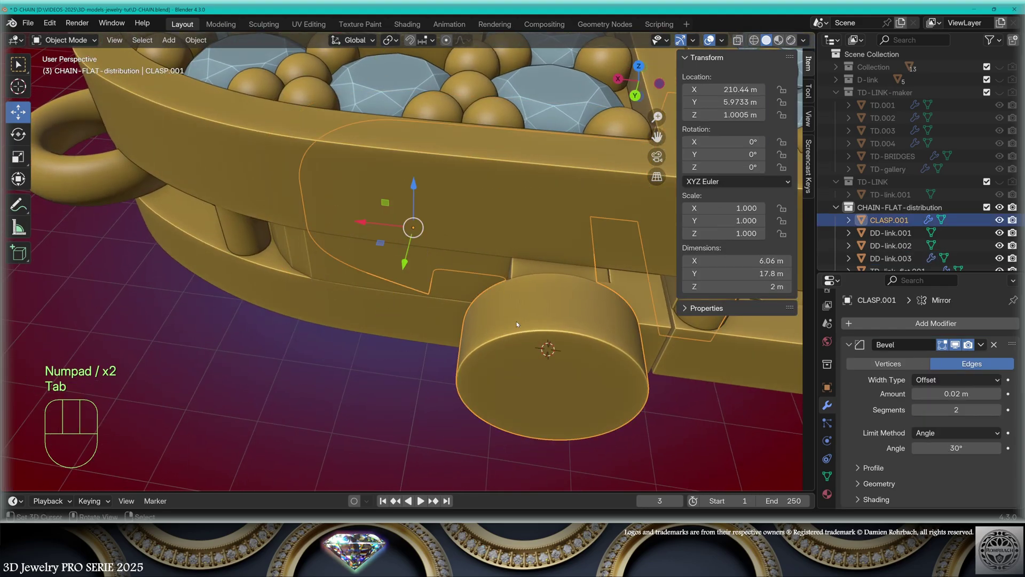
{"action": "left_click", "coordinate": [405, 273], "text": "shift"}
{"action": "key", "text": "KP_Divide"}
{"action": "key", "text": "KP_7"}
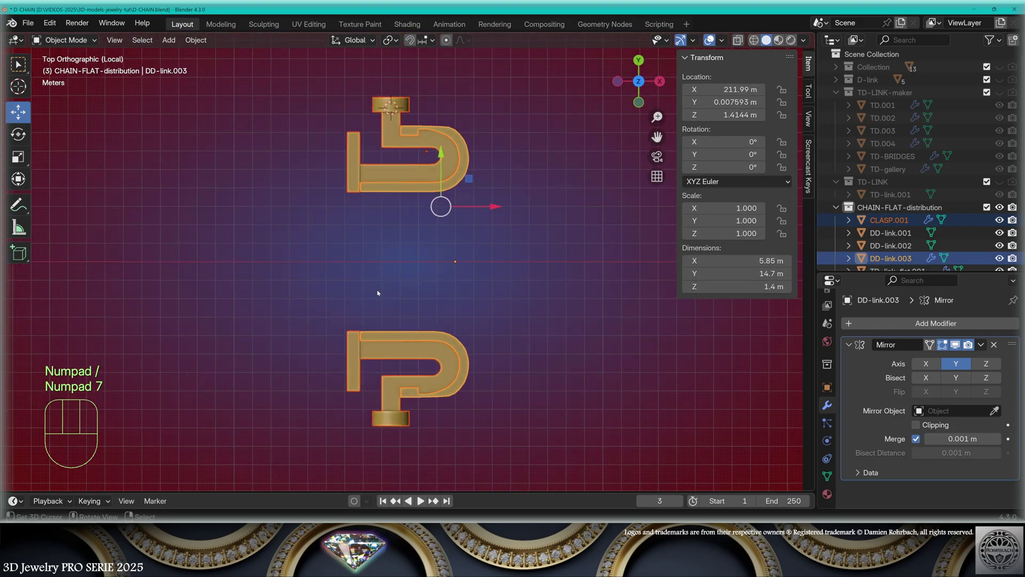
{"action": "scroll", "coordinate": [378, 293], "scroll_direction": "up", "scroll_amount": 2}
{"action": "middle_click_drag", "start_coordinate": [438, 283], "coordinate": [385, 278]}
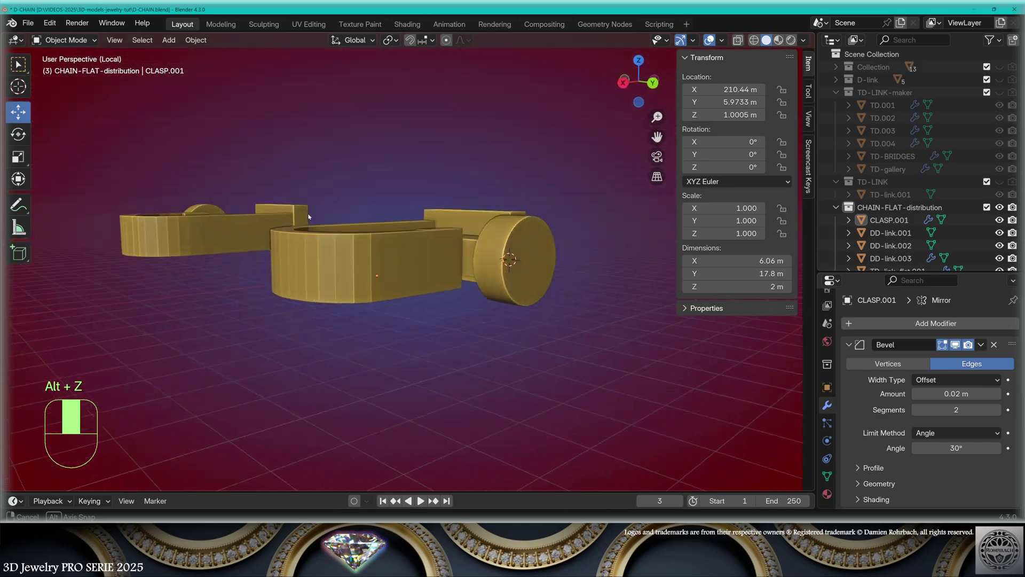
{"action": "right_click", "coordinate": [395, 287]}
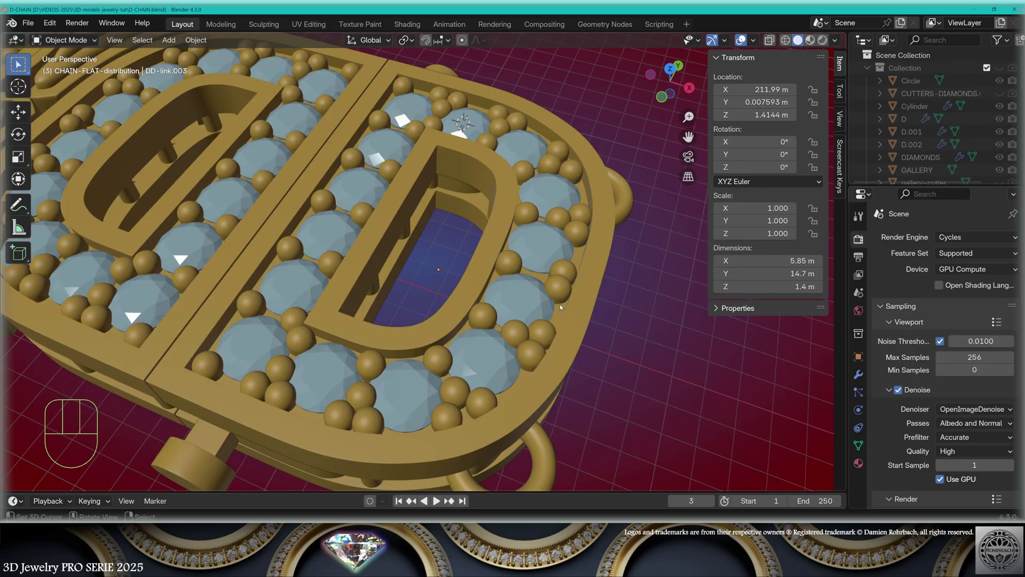
Select the end D link and its clasp support and move both about 8.8 m along X, away from the chain.
{"action": "middle_click_drag", "start_coordinate": [605, 336], "coordinate": [417, 282]}
{"action": "scroll", "coordinate": [418, 281], "scroll_direction": "up", "scroll_amount": 3}
{"action": "right_click", "coordinate": [473, 319]}
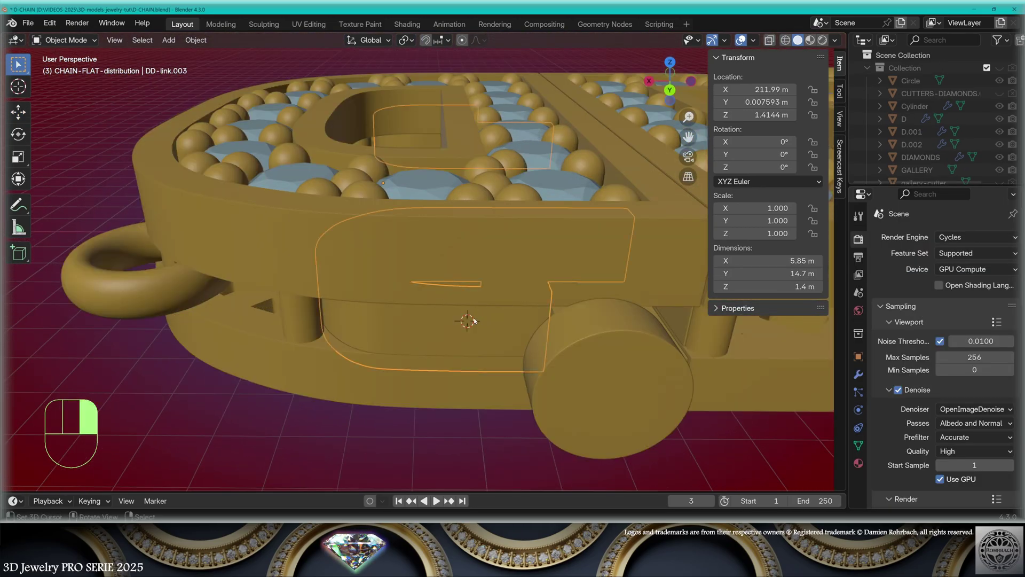
{"action": "scroll", "coordinate": [474, 320], "scroll_direction": "down", "scroll_amount": 5}
{"action": "right_click", "coordinate": [494, 262]}
{"action": "key", "text": "g"}
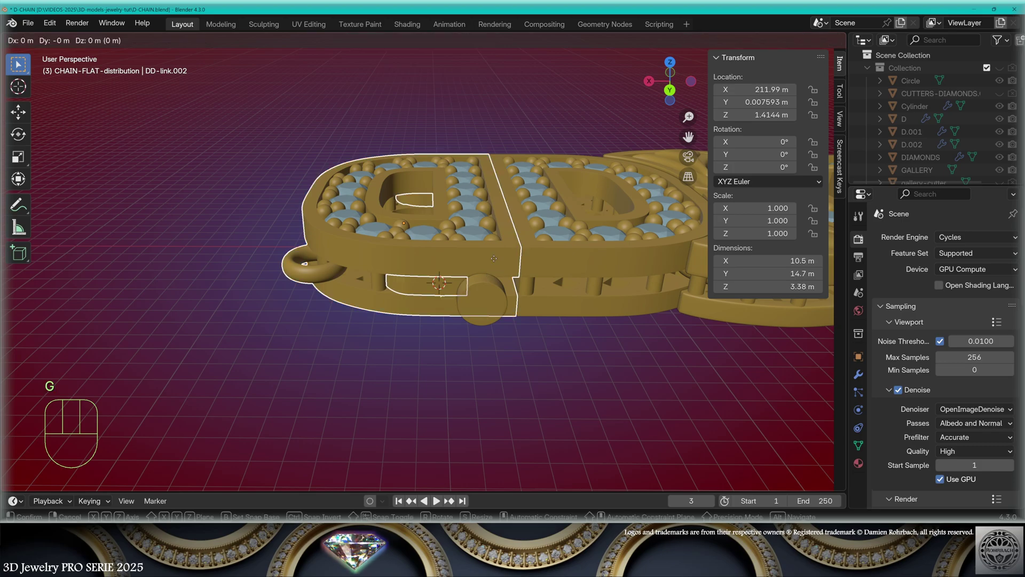
{"action": "key", "text": "x"}
{"action": "left_click", "coordinate": [326, 256]}
Examine the separated end D link and its clasp channel from the open side and in see-through top view.
{"action": "middle_click_drag", "start_coordinate": [417, 257], "coordinate": [619, 217]}
{"action": "scroll", "coordinate": [595, 245], "scroll_direction": "down", "scroll_amount": 4}
{"action": "scroll", "coordinate": [413, 272], "scroll_direction": "up", "scroll_amount": 3}
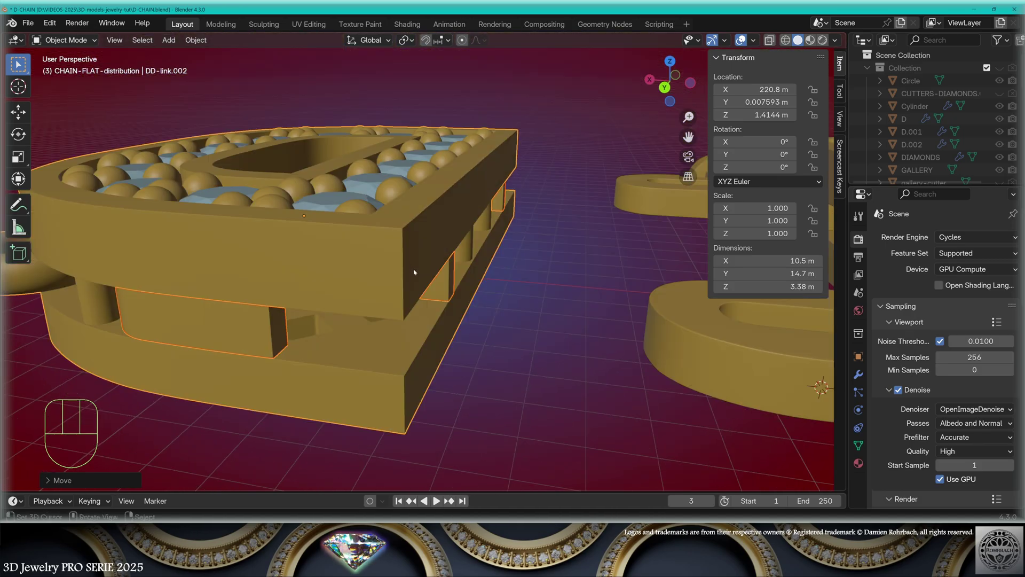
{"action": "key", "text": "alt+z"}
{"action": "middle_click_drag", "start_coordinate": [414, 272], "coordinate": [568, 329]}
{"action": "key", "text": "KP_7"}
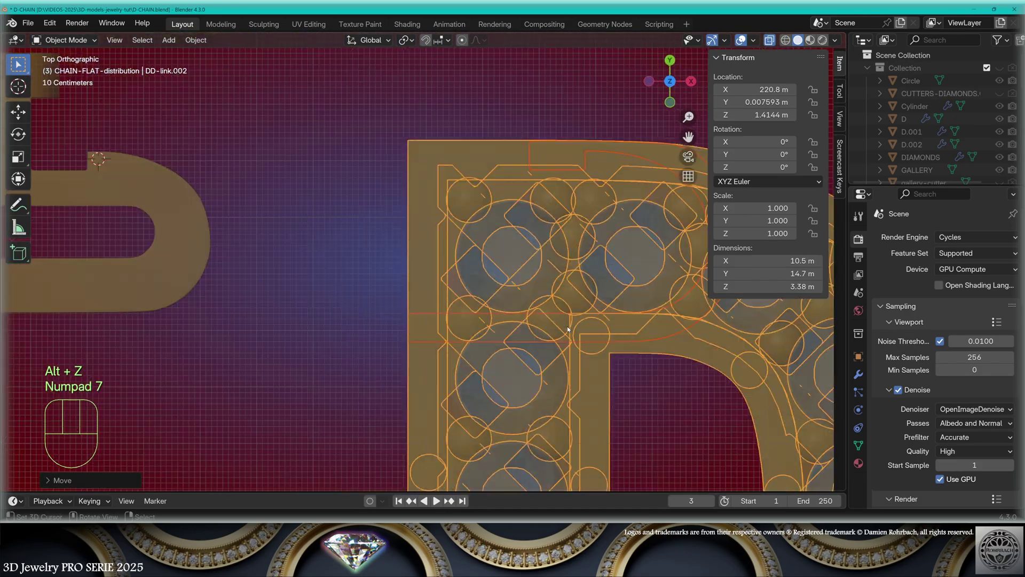
{"action": "scroll", "coordinate": [567, 330], "scroll_direction": "up", "scroll_amount": 5}
{"action": "scroll", "coordinate": [489, 287], "scroll_direction": "down", "scroll_amount": 8}
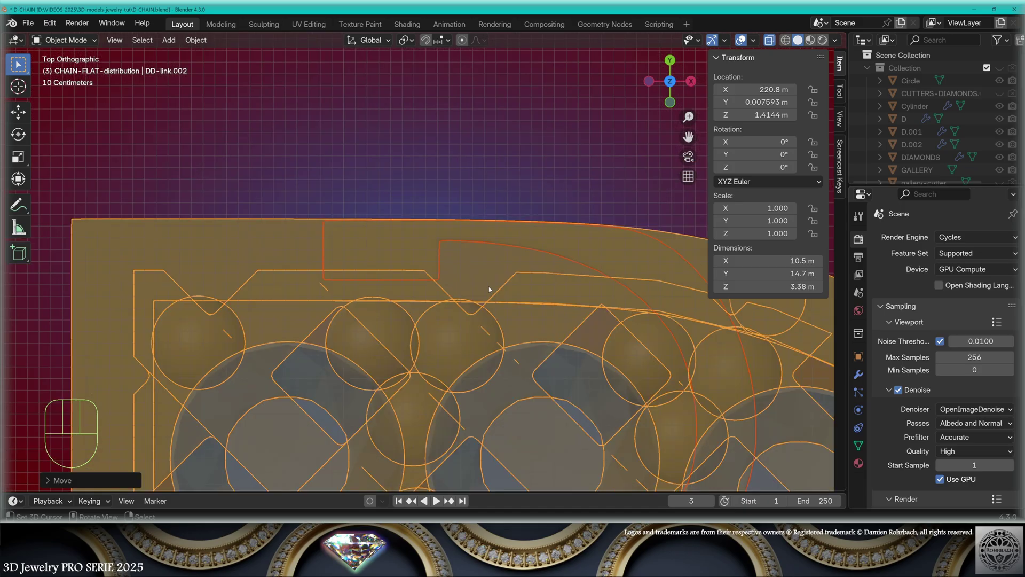
Examine the exposed clasp projecting from the neighbouring D link, its push button and bend, at an angle and from above.
{"action": "mouse_move", "coordinate": [489, 286]}
{"action": "middle_mouse_down"}
{"action": "mouse_move", "coordinate": [418, 270]}
{"action": "mouse_move", "coordinate": [437, 327]}
{"action": "mouse_move", "coordinate": [396, 305]}
{"action": "middle_mouse_up"}
{"action": "key", "text": "alt+z"}
{"action": "scroll", "coordinate": [437, 326], "scroll_direction": "up", "scroll_amount": 5}
{"action": "scroll", "coordinate": [437, 326], "scroll_direction": "up", "scroll_amount": 2}
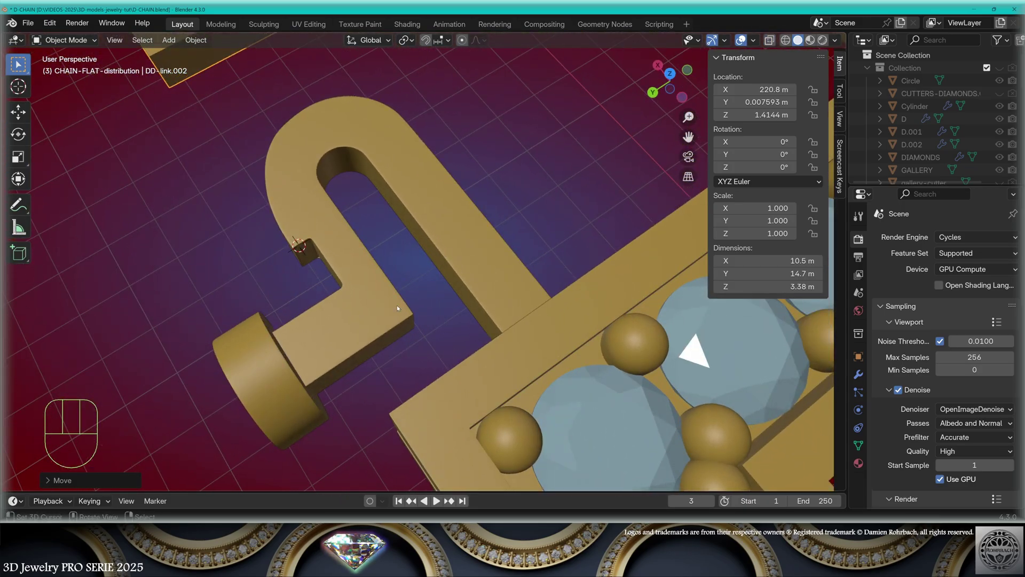
{"action": "middle_click_drag", "start_coordinate": [379, 344], "coordinate": [372, 301]}
{"action": "scroll", "coordinate": [372, 301], "scroll_direction": "down", "scroll_amount": 4}
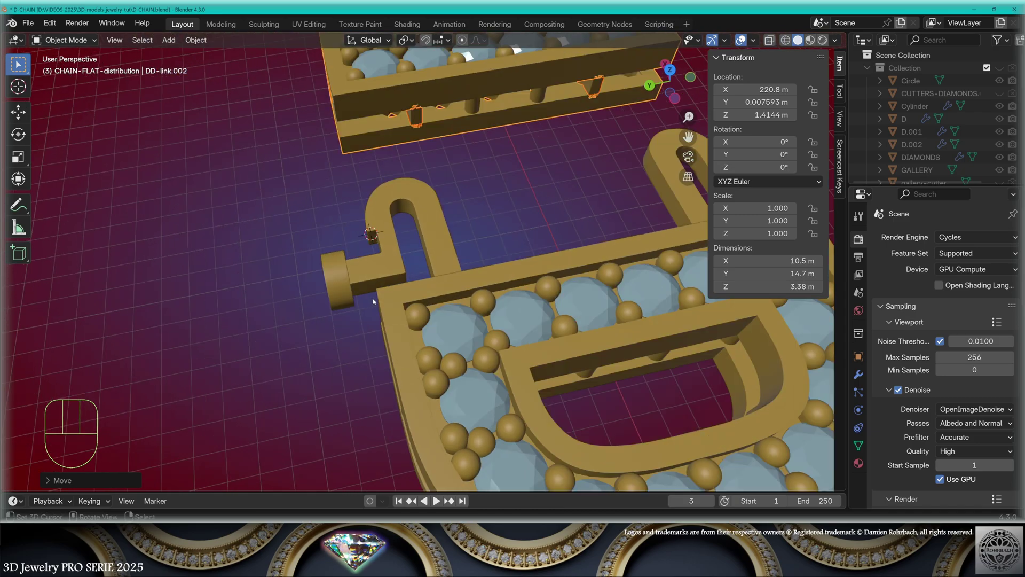
{"action": "key", "text": "KP_7"}
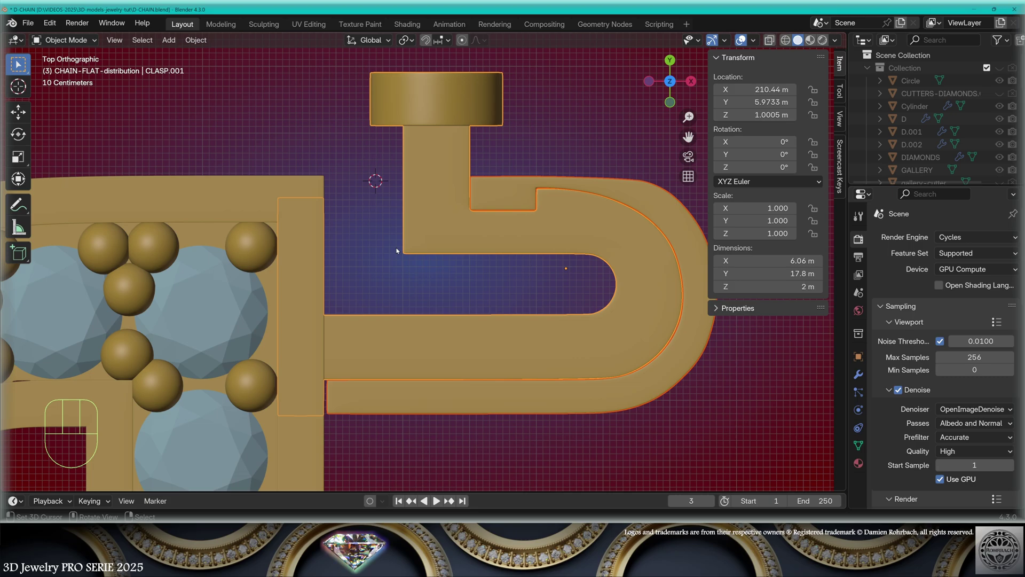
Move the clasp's push button and stem about 1.07 m along negative X, toward the D link.
{"action": "key", "text": "Tab"}
{"action": "key", "text": "g"}
{"action": "key", "text": "x"}
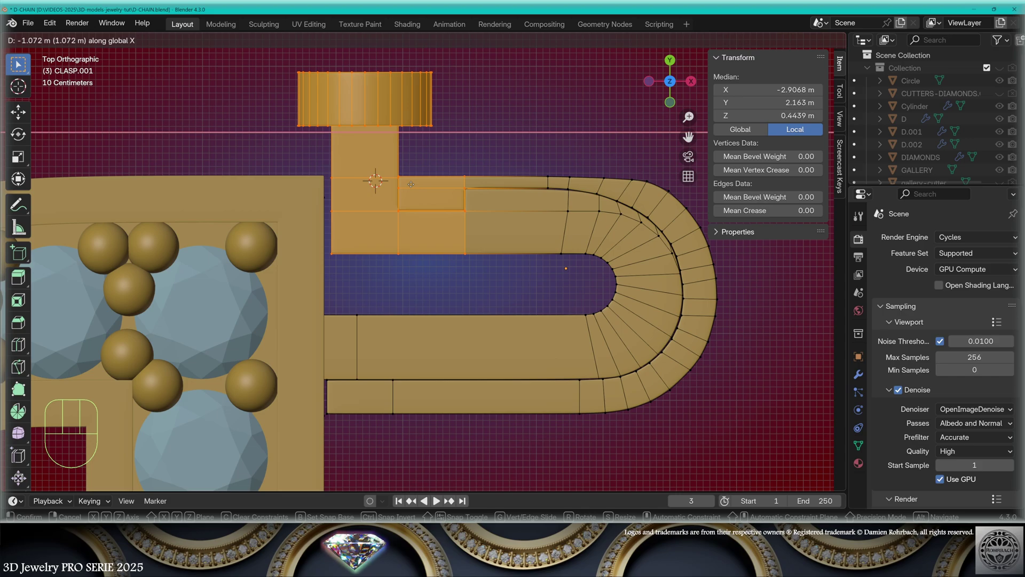
{"action": "left_click", "coordinate": [414, 184]}
{"action": "key", "text": "Tab"}
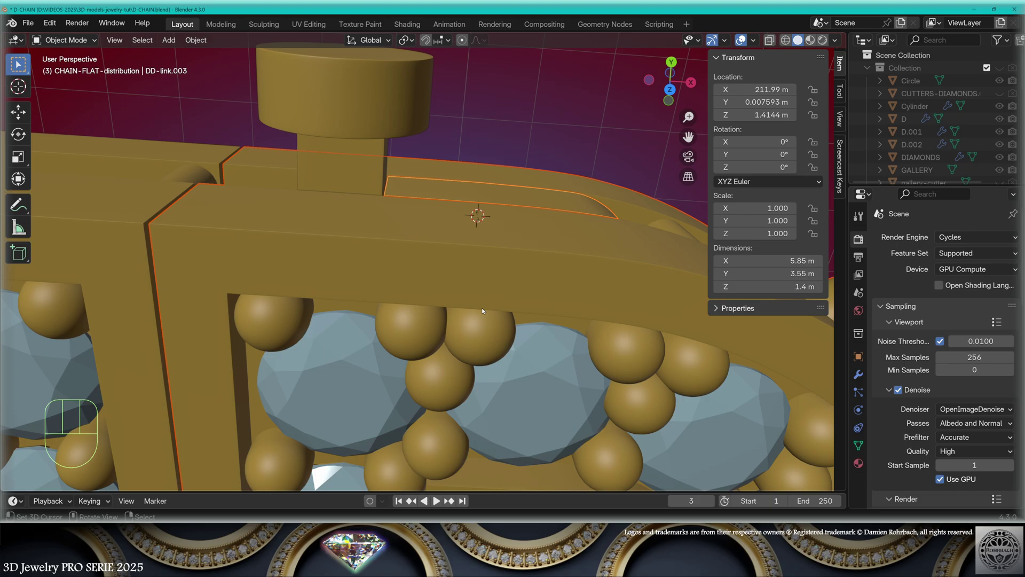
Move the separated end D link and its clasp support along X to the first D at the chain's start.
{"action": "middle_click_drag", "start_coordinate": [483, 317], "coordinate": [505, 270]}
{"action": "scroll", "coordinate": [505, 270], "scroll_direction": "down", "scroll_amount": 3}
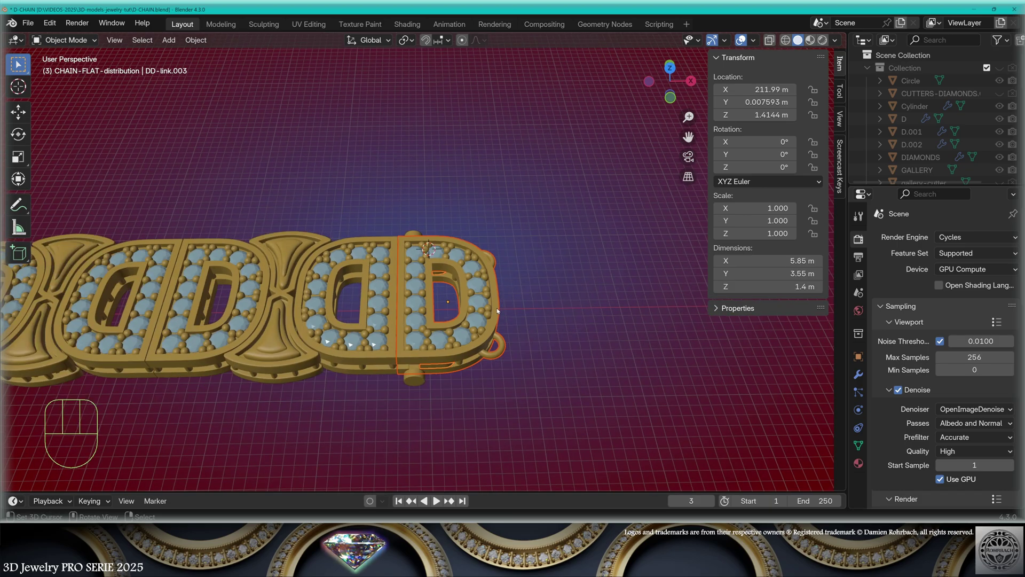
{"action": "key", "text": "KP_7"}
{"action": "middle_click_drag", "start_coordinate": [490, 319], "coordinate": [561, 308], "text": "shift"}
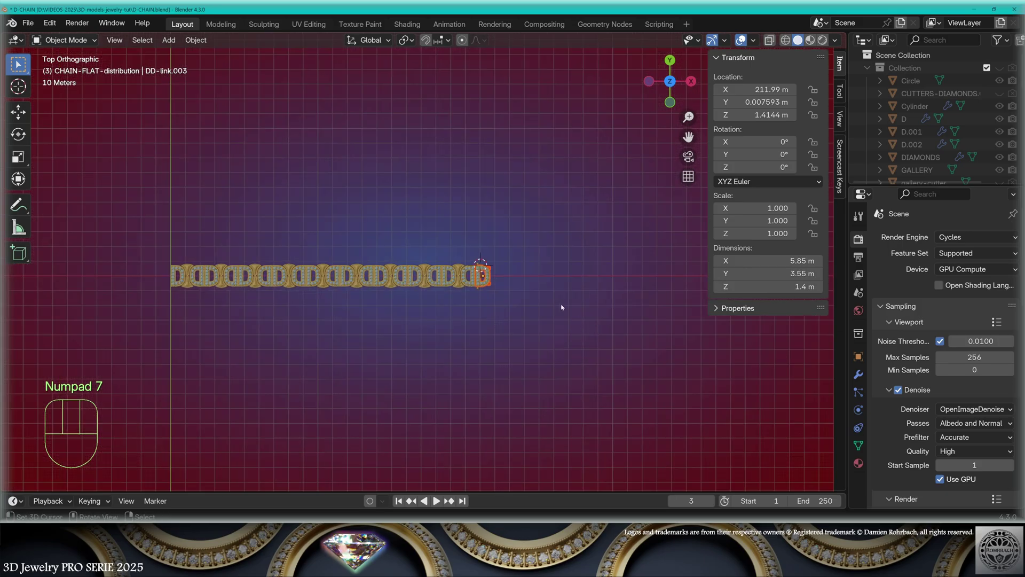
{"action": "key", "text": "g"}
{"action": "key", "text": "x"}
{"action": "left_click", "coordinate": [255, 299]}
Align the moved D link and clasp support with the first D's corner, at 5.1642 m along X.
{"action": "key", "text": "KP_Decimal"}
{"action": "middle_click_drag", "start_coordinate": [419, 174], "coordinate": [477, 414], "text": "shift"}
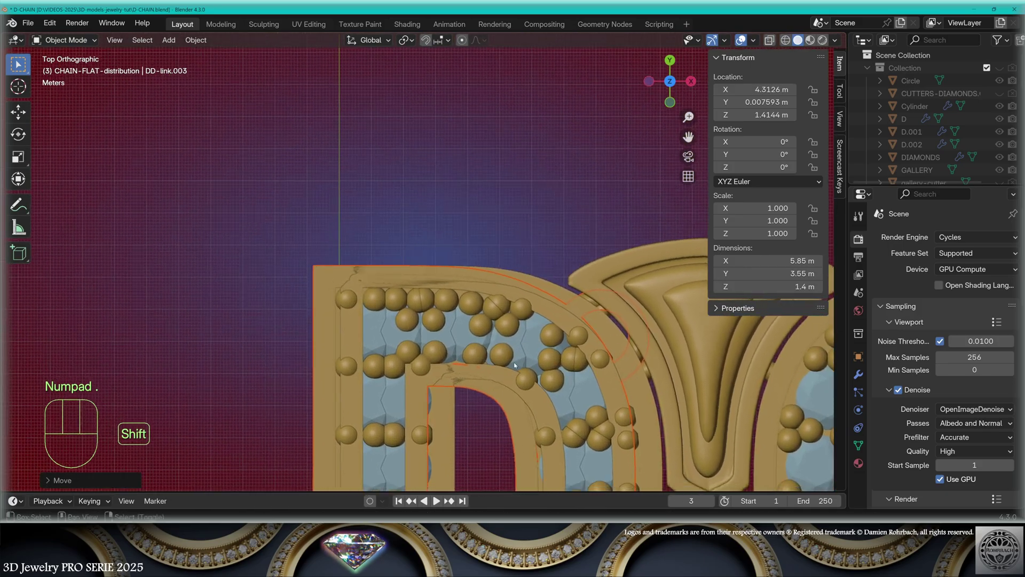
{"action": "scroll", "coordinate": [370, 333], "scroll_direction": "up", "scroll_amount": 5}
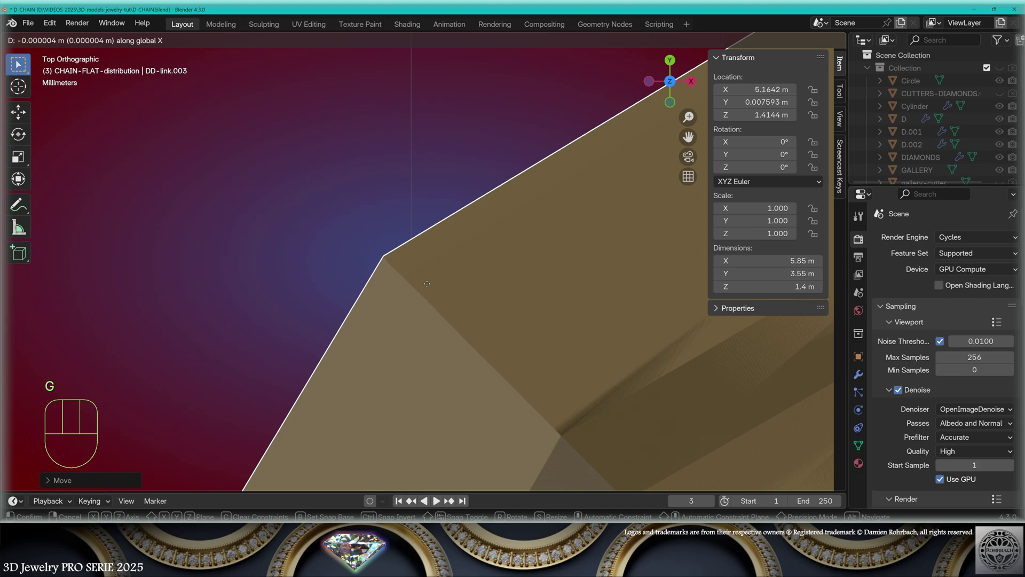
{"action": "left_click", "coordinate": [427, 283]}
{"action": "scroll", "coordinate": [435, 330], "scroll_direction": "down", "scroll_amount": 12}
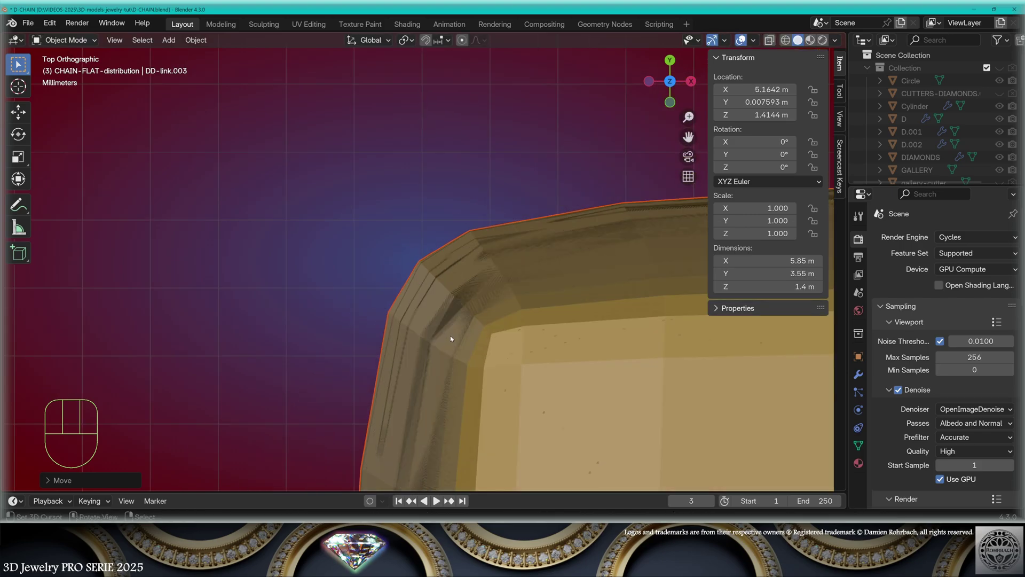
Undo the last two actions, select the joined chain of D links and save the file.
{"action": "key", "text": "ctrl+z"}
{"action": "key", "text": "ctrl+z"}
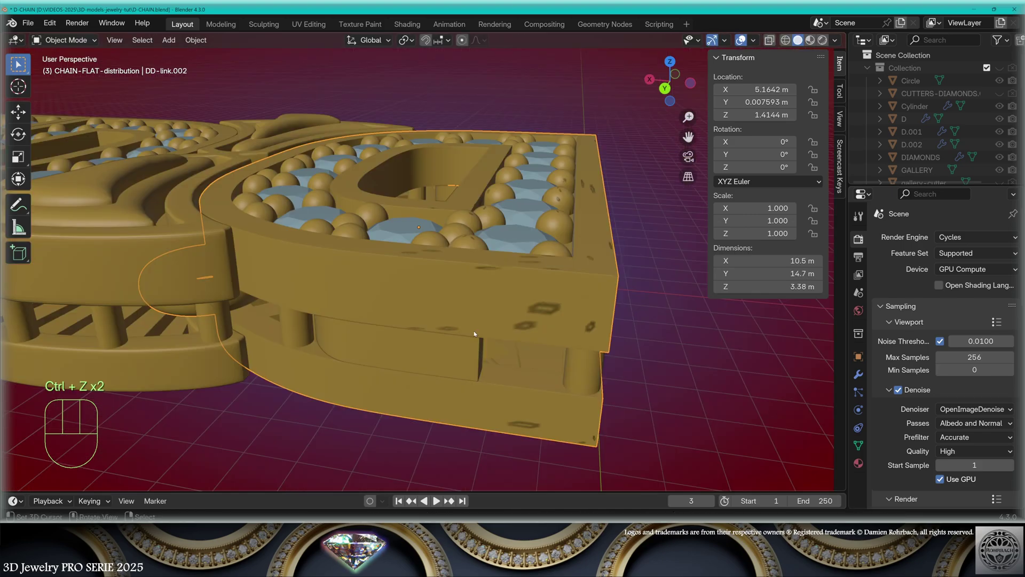
{"action": "left_click", "coordinate": [473, 321]}
{"action": "left_click", "coordinate": [276, 267]}
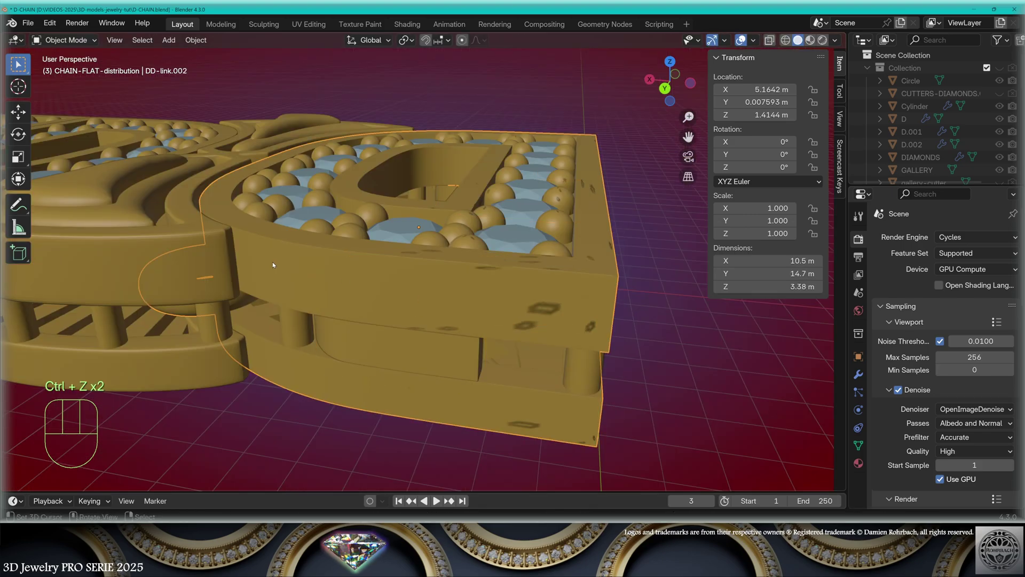
{"action": "left_click", "coordinate": [169, 262]}
{"action": "scroll", "coordinate": [268, 281], "scroll_direction": "down", "scroll_amount": 4}
{"action": "left_click", "coordinate": [267, 281]}
{"action": "middle_click_drag", "start_coordinate": [267, 282], "coordinate": [473, 301]}
{"action": "key", "text": "ctrl+s"}
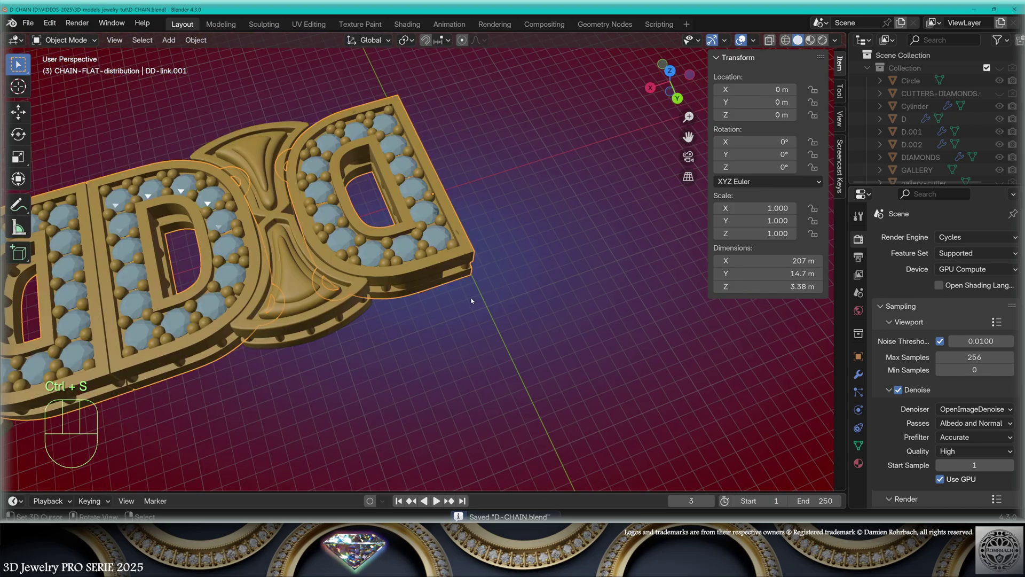
Delete the original first D's geometry from the joined chain mesh where the moved D link overlaps it.
{"action": "key", "text": "Tab"}
{"action": "key", "text": "b"}
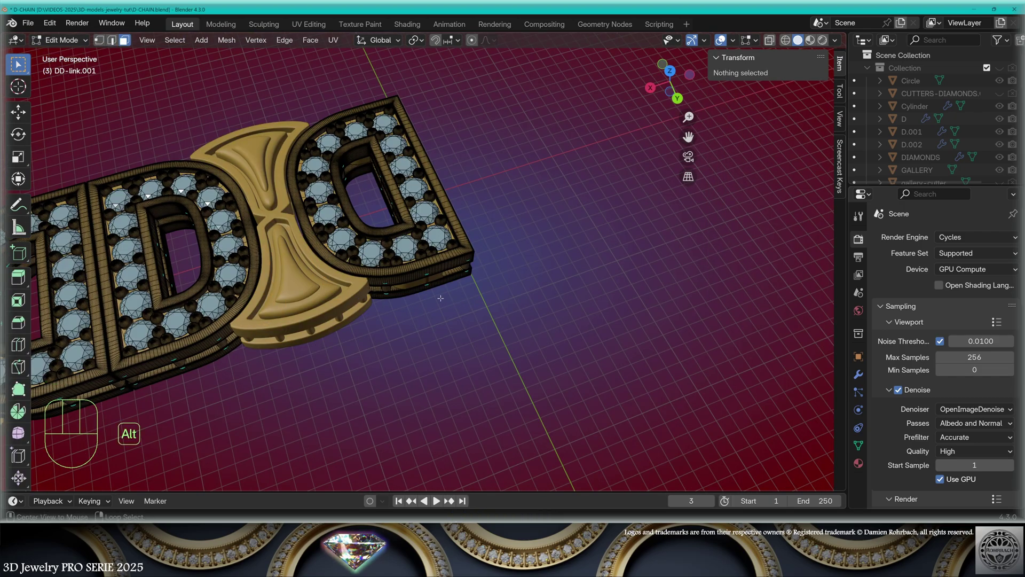
{"action": "key", "text": "alt+a"}
{"action": "key", "text": "b"}
{"action": "left_click_drag", "start_coordinate": [475, 284], "coordinate": [565, 358]}
{"action": "key", "text": "x"}
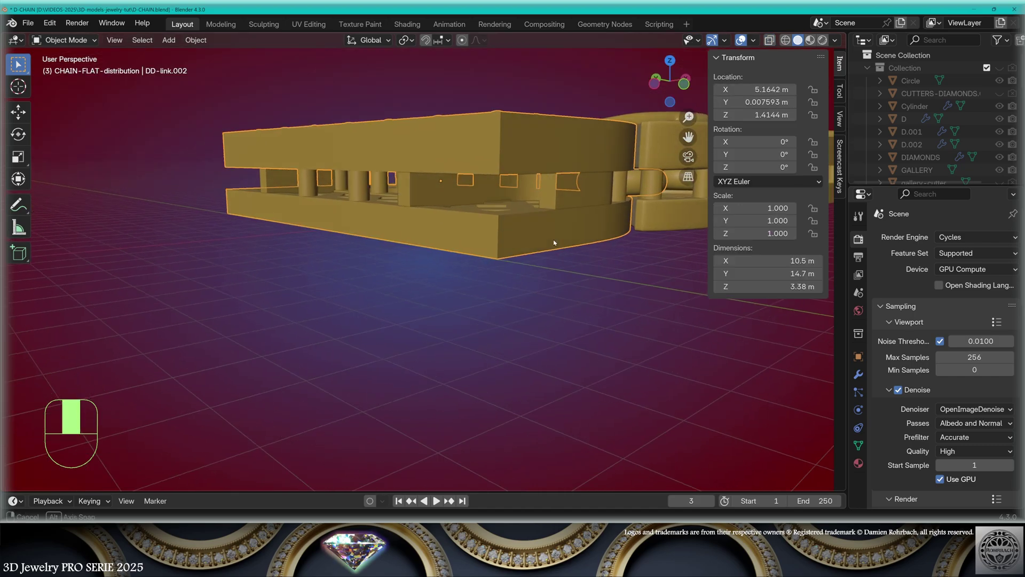
Examine the clasp channel in the first D link and the two push-button clasps projecting from the last D link.
{"action": "middle_click_drag", "start_coordinate": [475, 240], "coordinate": [549, 236]}
{"action": "left_click", "coordinate": [448, 229]}
{"action": "middle_click_drag", "start_coordinate": [448, 229], "coordinate": [518, 241]}
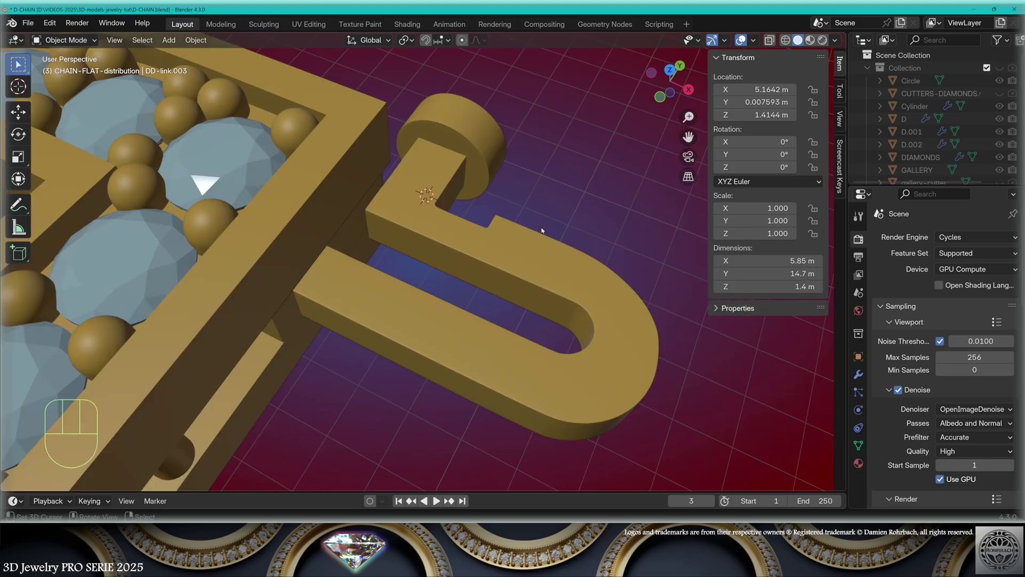
{"action": "scroll", "coordinate": [542, 231], "scroll_direction": "down", "scroll_amount": 5}
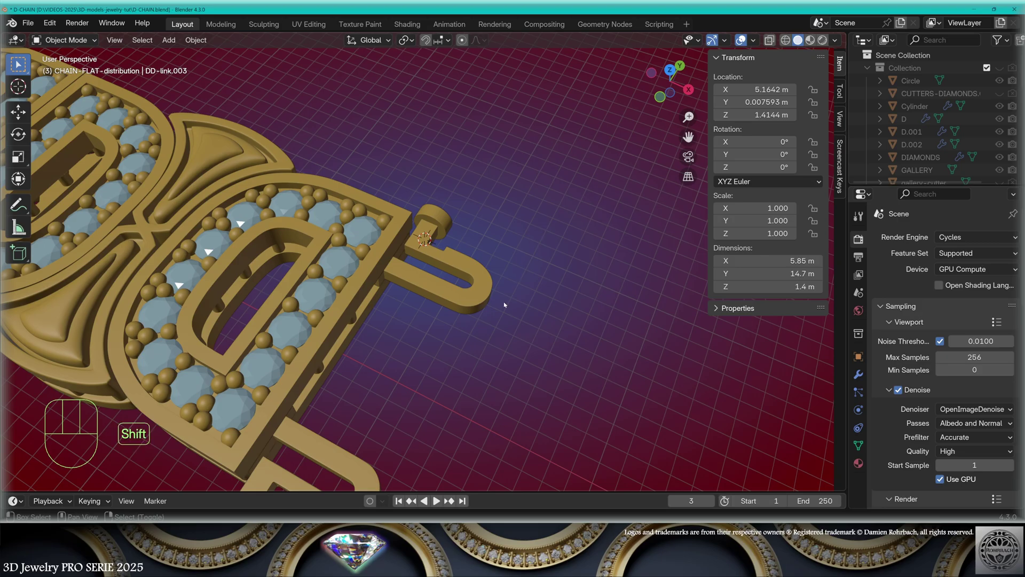
{"action": "middle_click_drag", "start_coordinate": [504, 299], "coordinate": [581, 271], "text": "shift"}
{"action": "key", "text": "KP_7"}
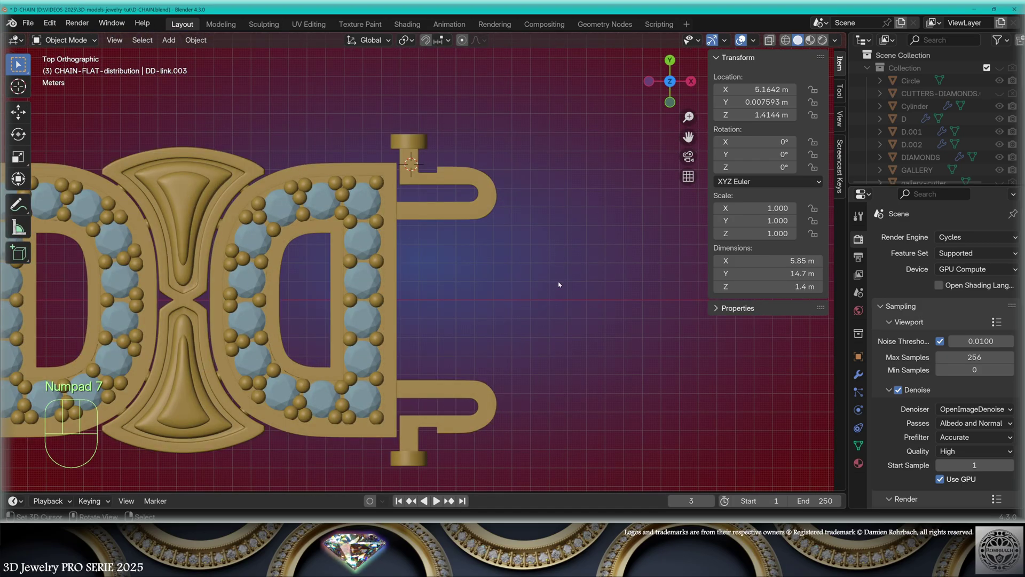
{"action": "left_click", "coordinate": [560, 269]}
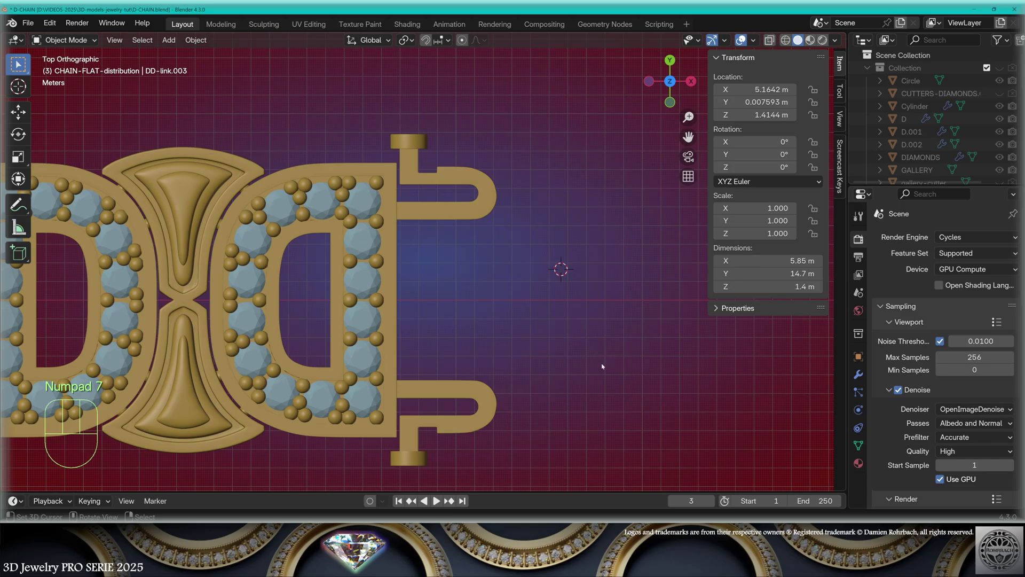
{"action": "middle_click_drag", "start_coordinate": [602, 367], "coordinate": [549, 276]}
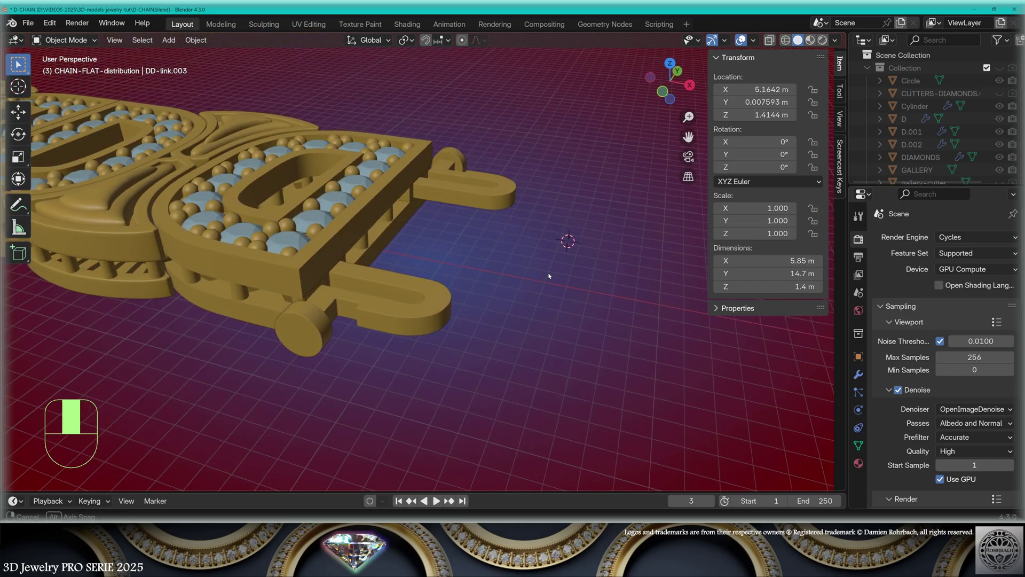